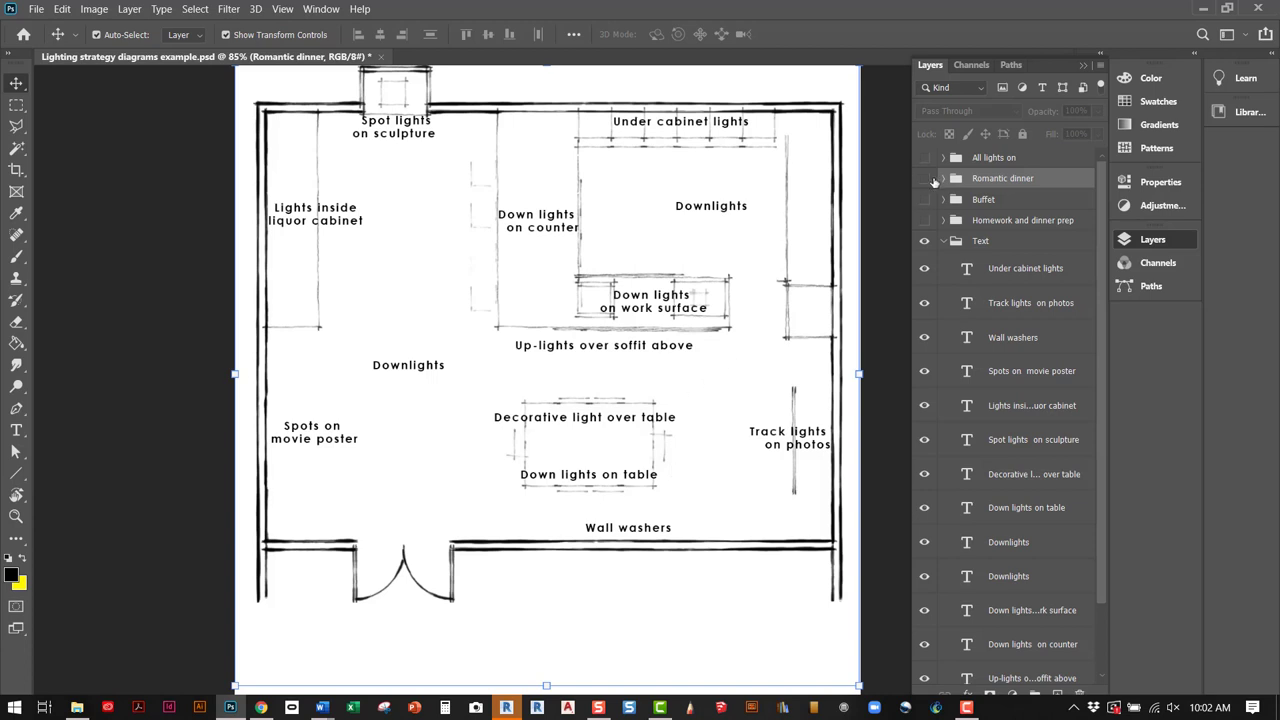
- Toggle the "All lights on" layer group on and off, and show the "Romantic dinner" group to compare lighting scenes
left_click(925, 158)
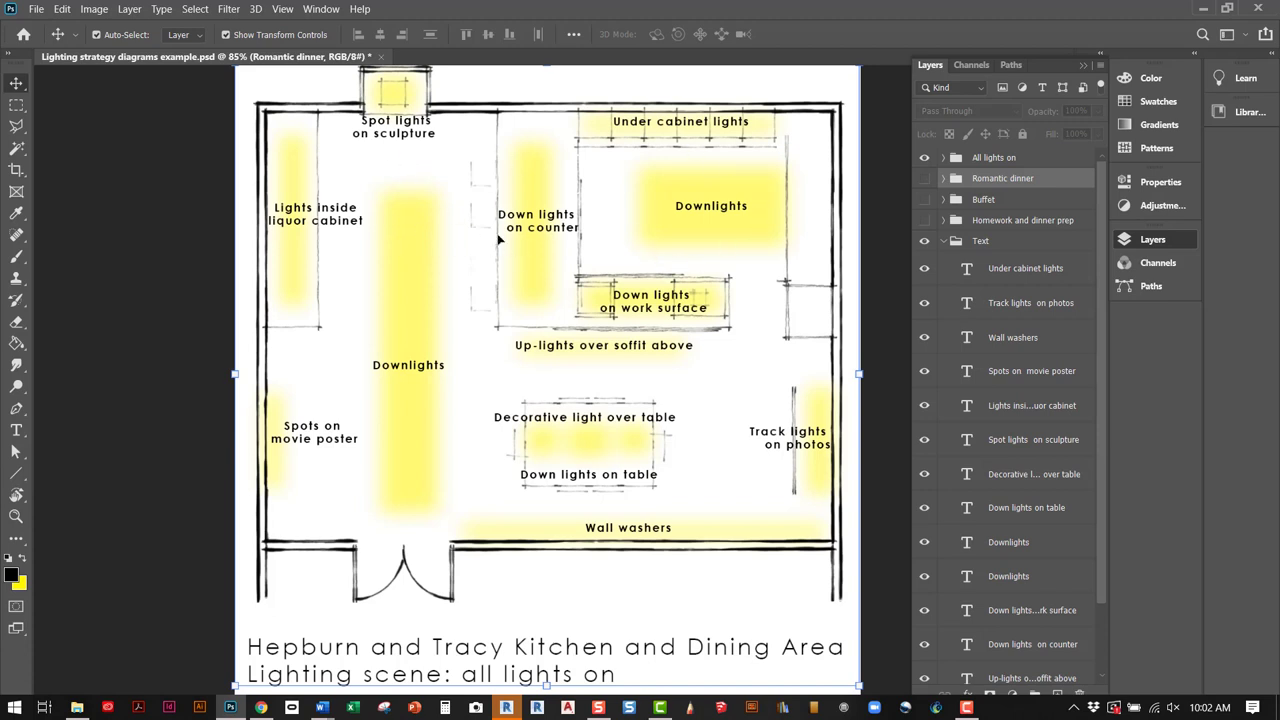
left_click(925, 158)
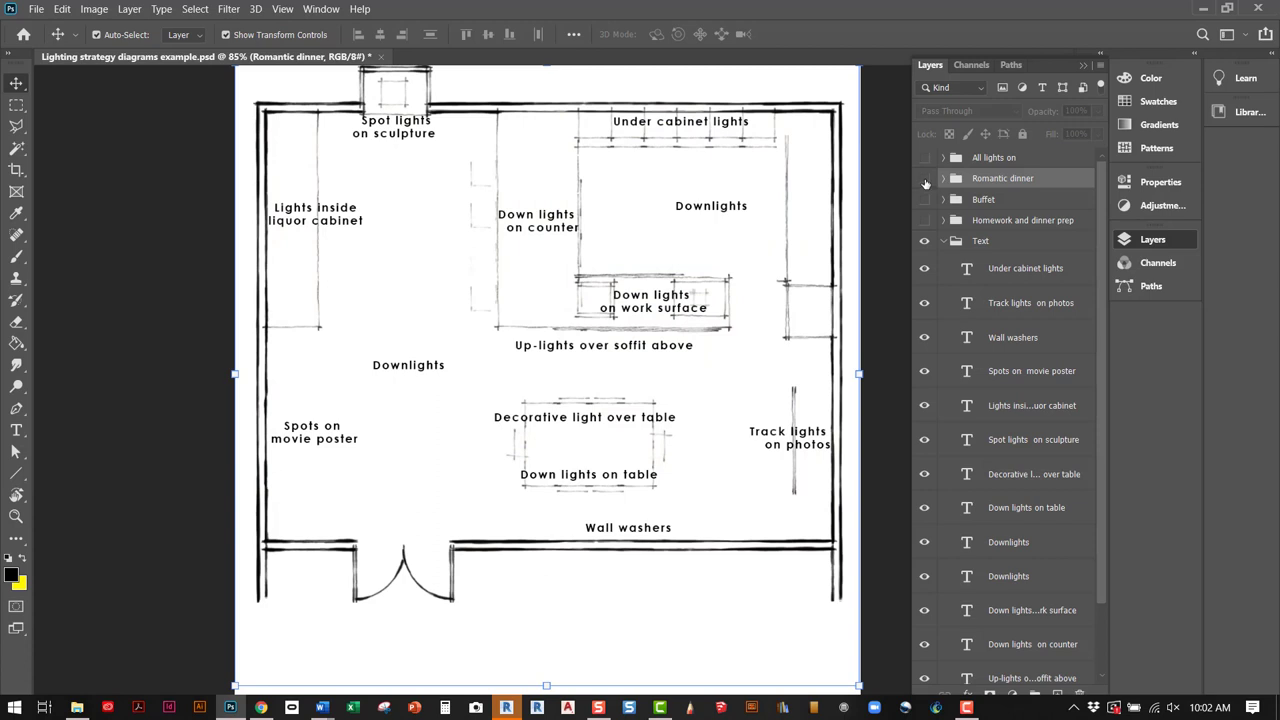
left_click(925, 178)
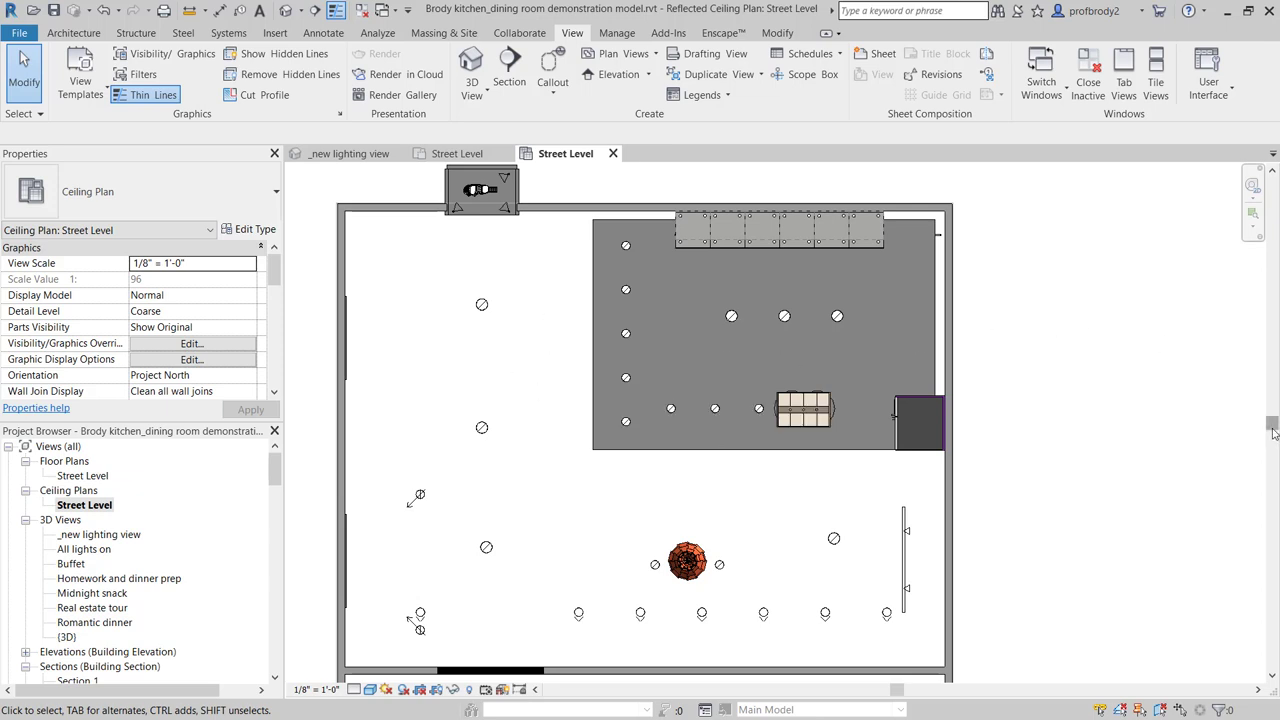
- In Revit's Street Level ceiling plan, inspect the sample fixtures: the bottom and top studio spots and the third recessed adjustable spot
left_click_drag(1271, 430, 1273, 558)
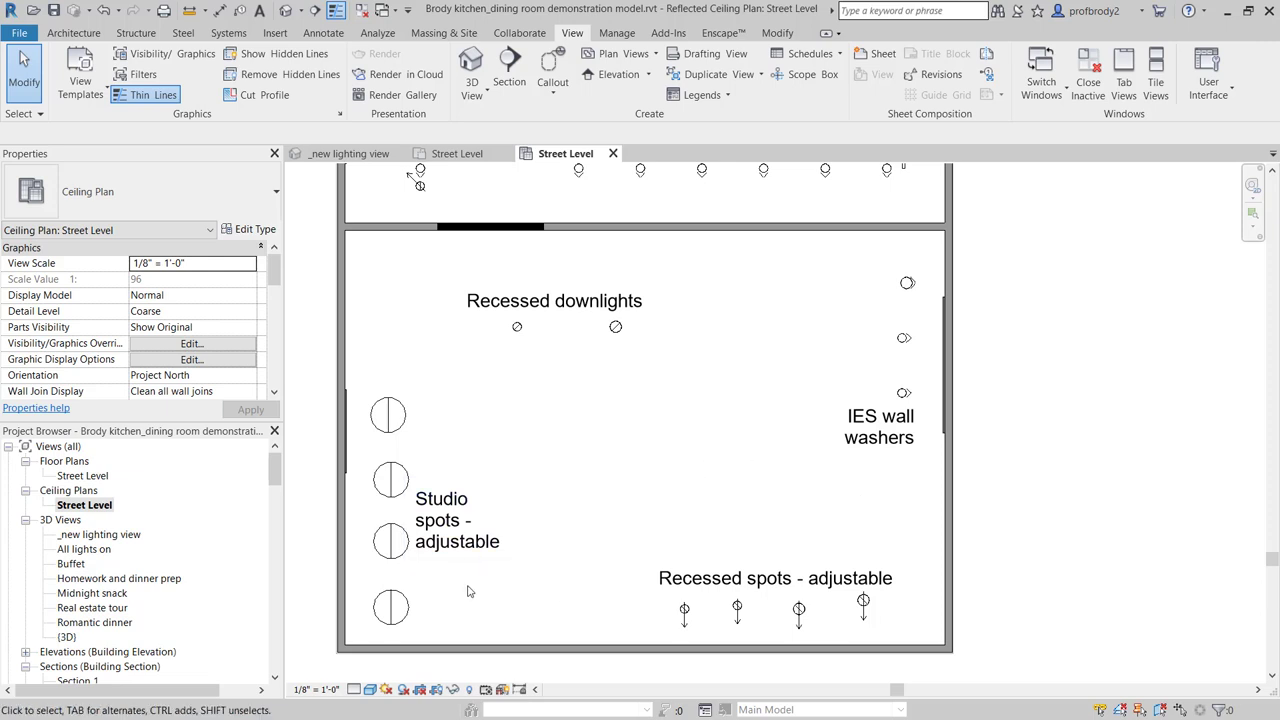
left_click(389, 600)
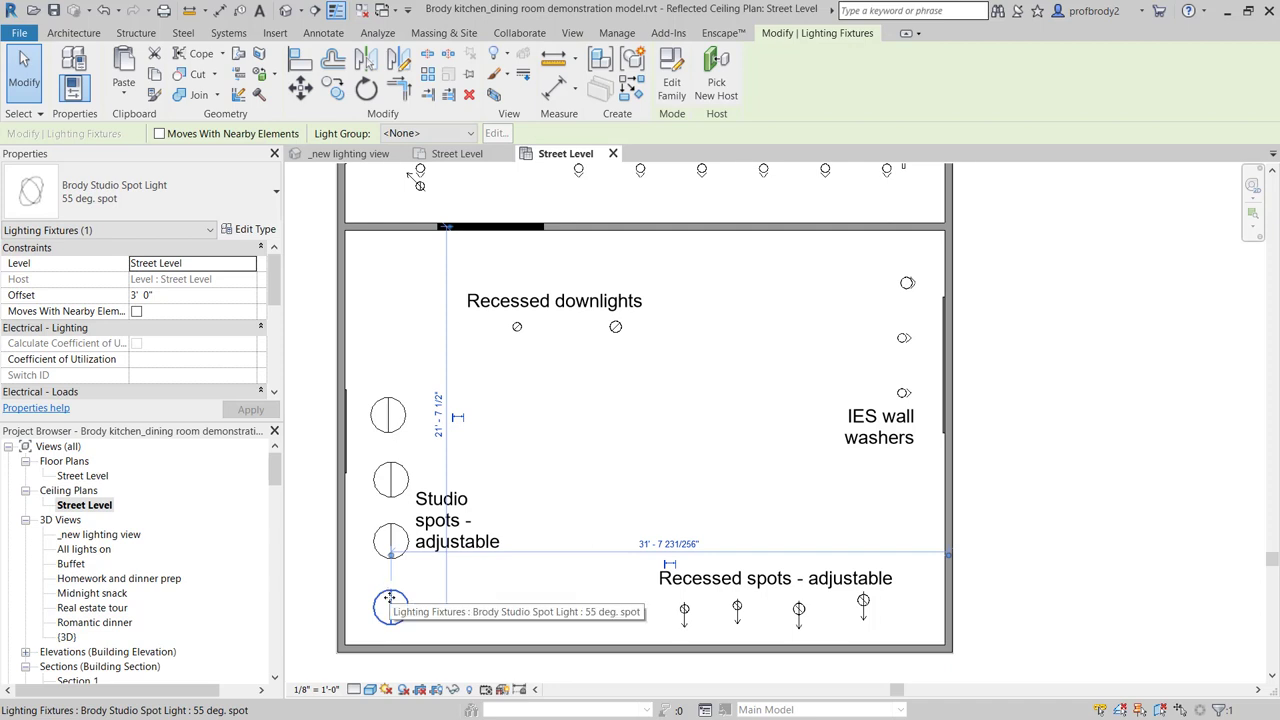
left_click(382, 422)
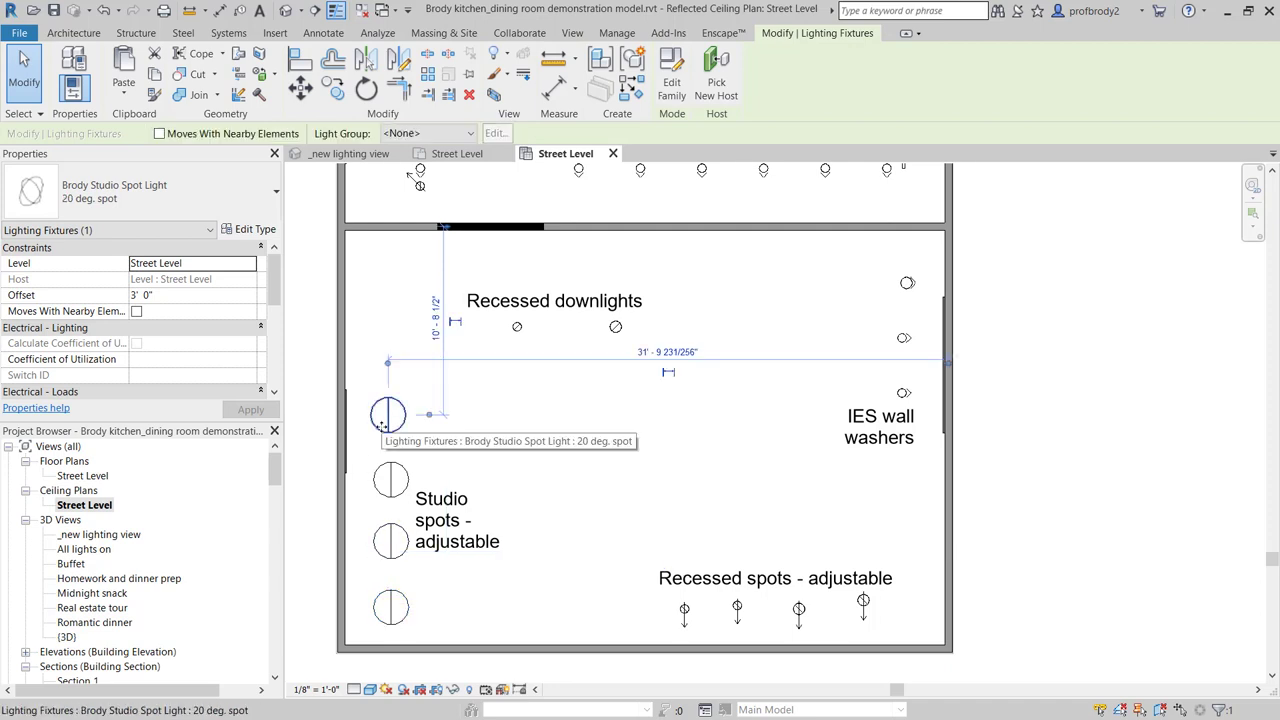
left_click(621, 490)
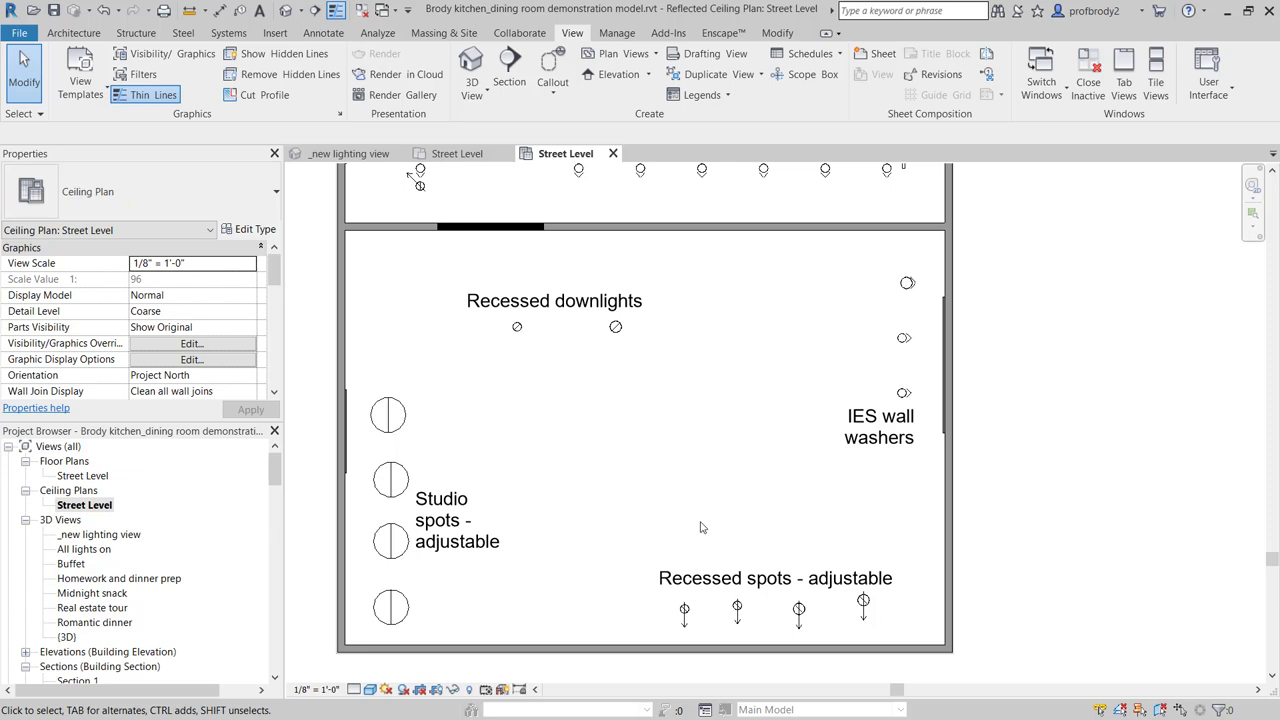
left_click(799, 610)
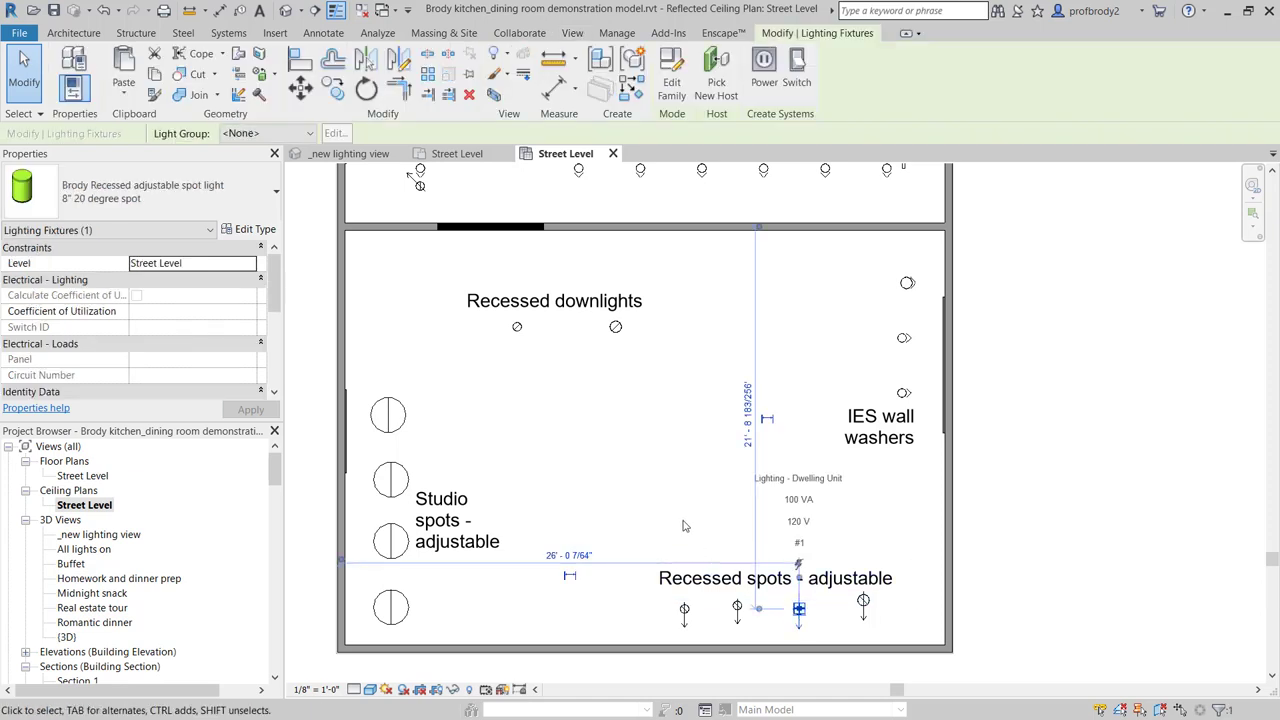
scroll(684, 526, "up", 5)
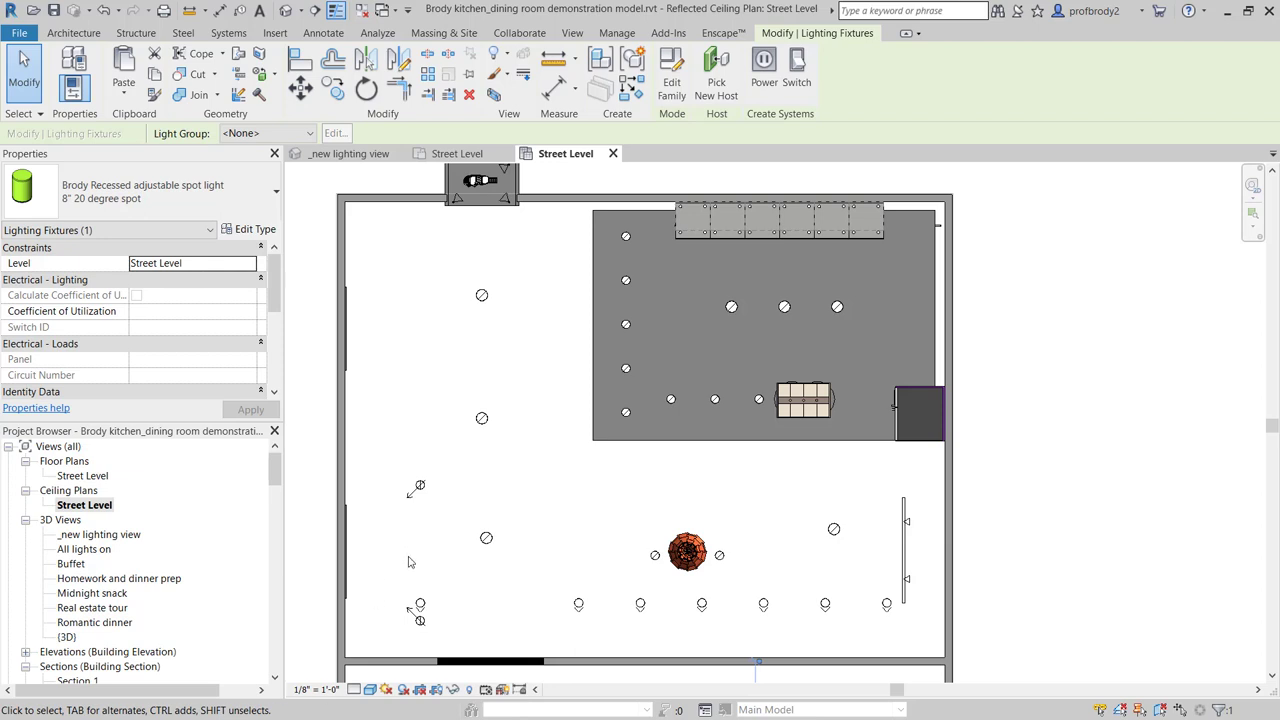
- Open the type properties of the upper movie poster adjustable spot and enlarge the dialog to show its photometrics
left_click(419, 487)
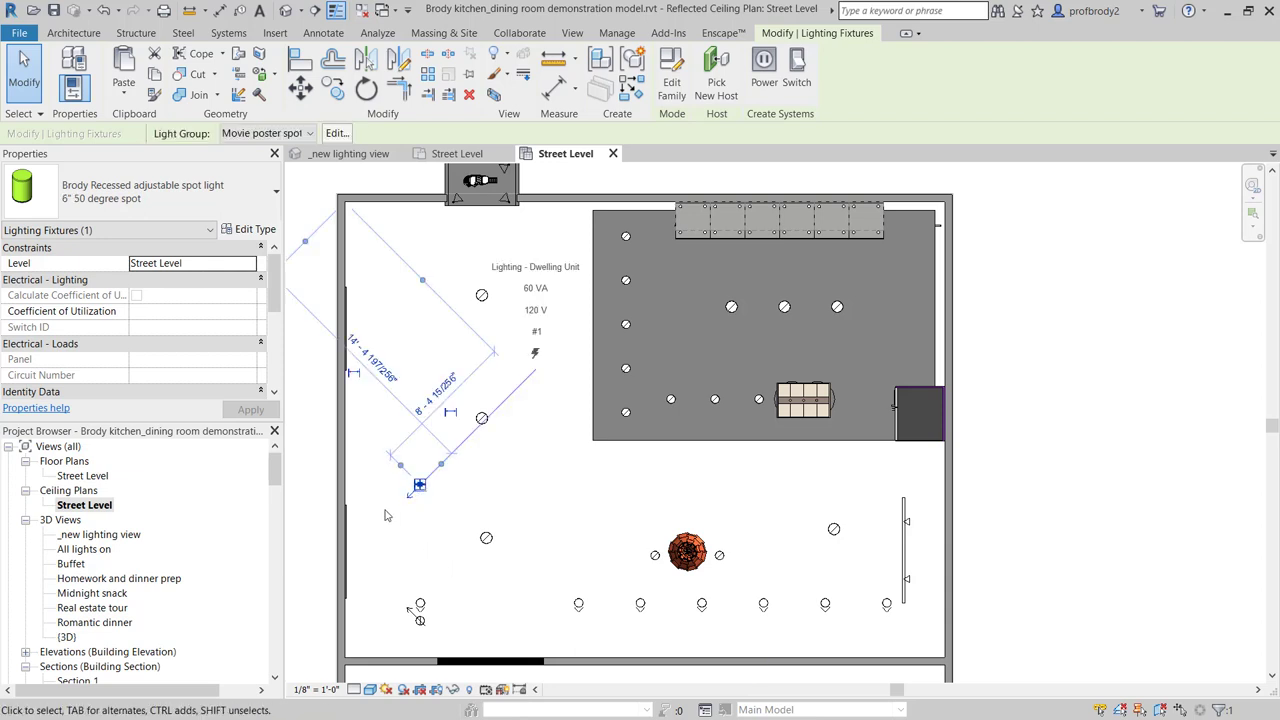
left_click(253, 230)
left_click_drag(396, 236, 569, 101)
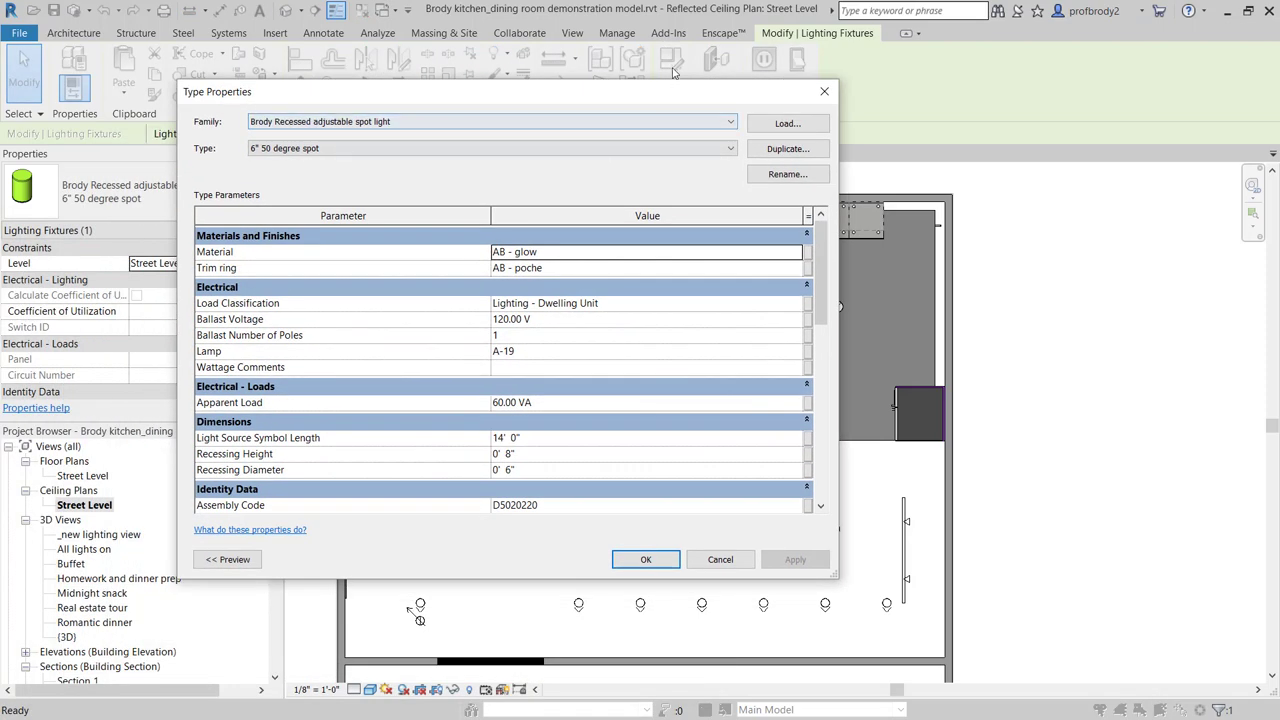
left_click_drag(675, 81, 675, 2)
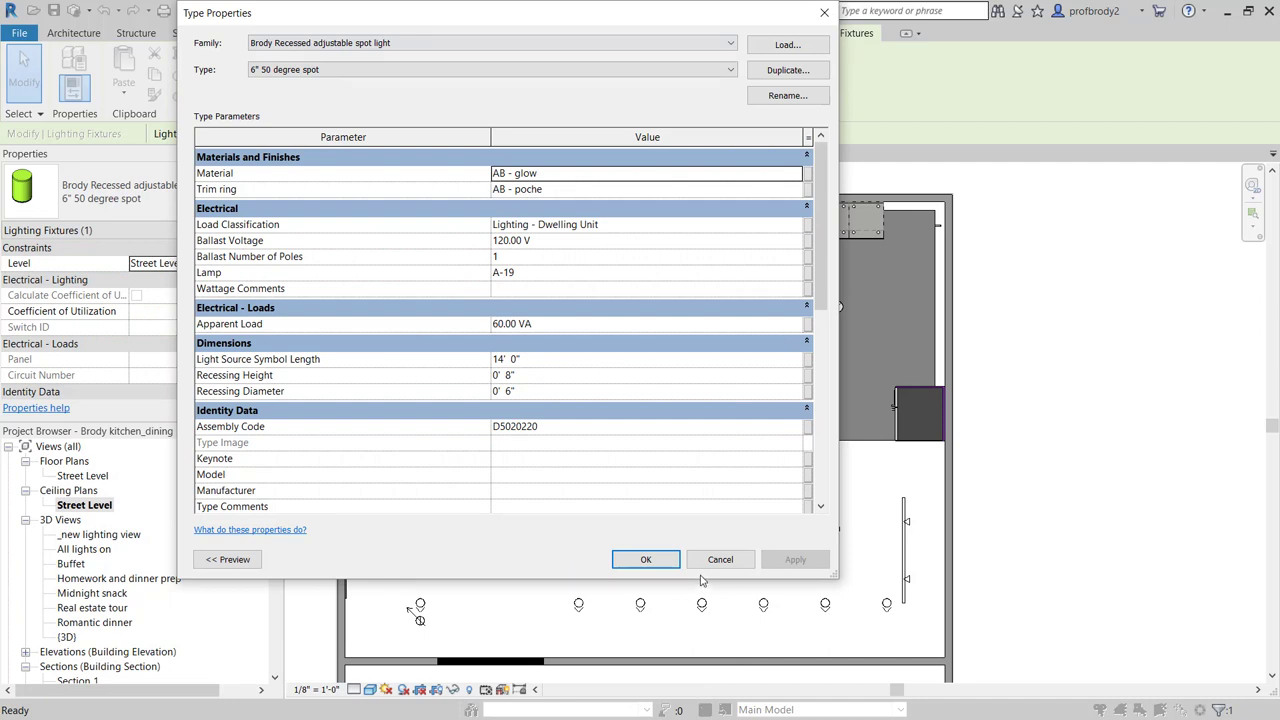
left_click_drag(697, 579, 733, 712)
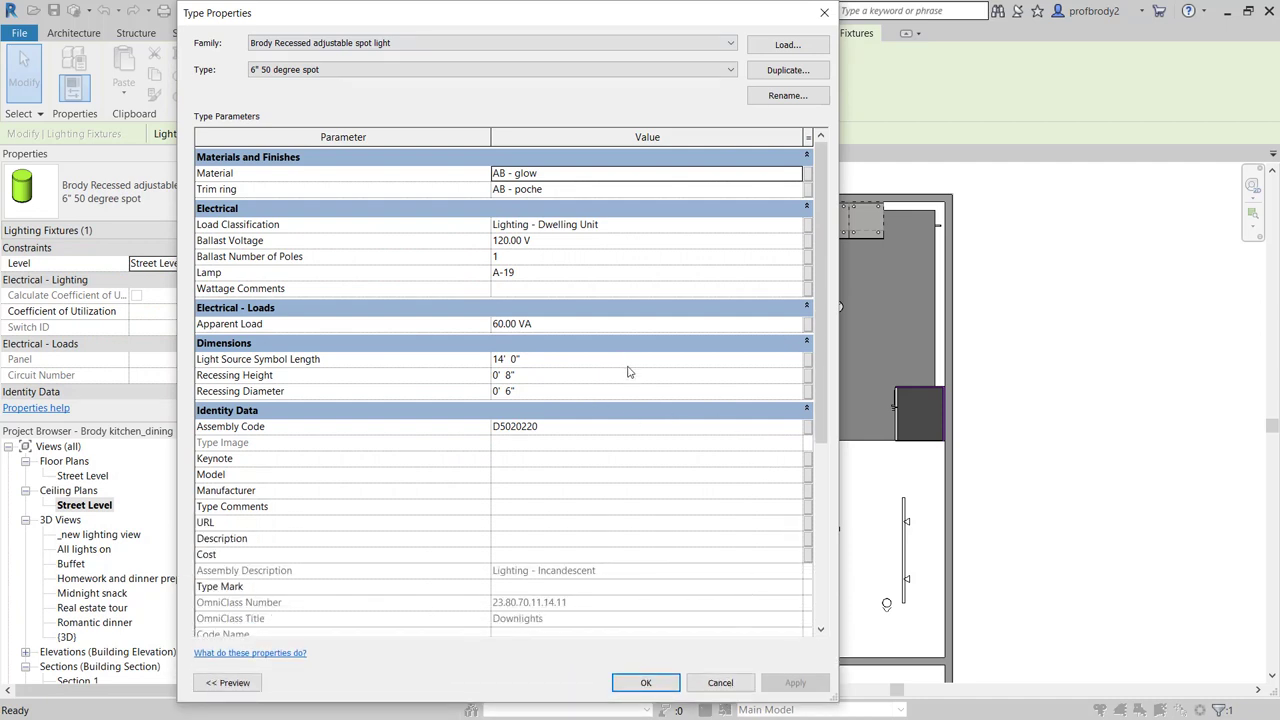
left_click_drag(824, 404, 895, 563)
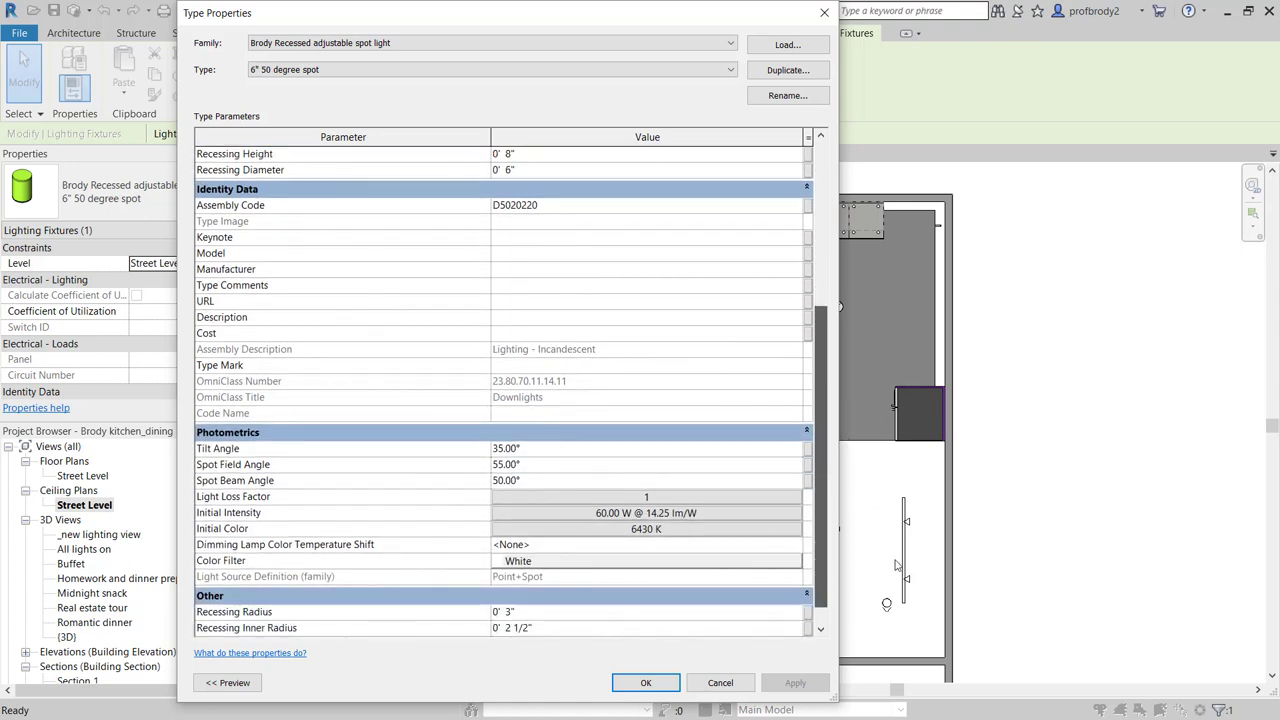
- Examine the tilt angle and spot beam angle of the adjustable spot type
left_click(515, 448)
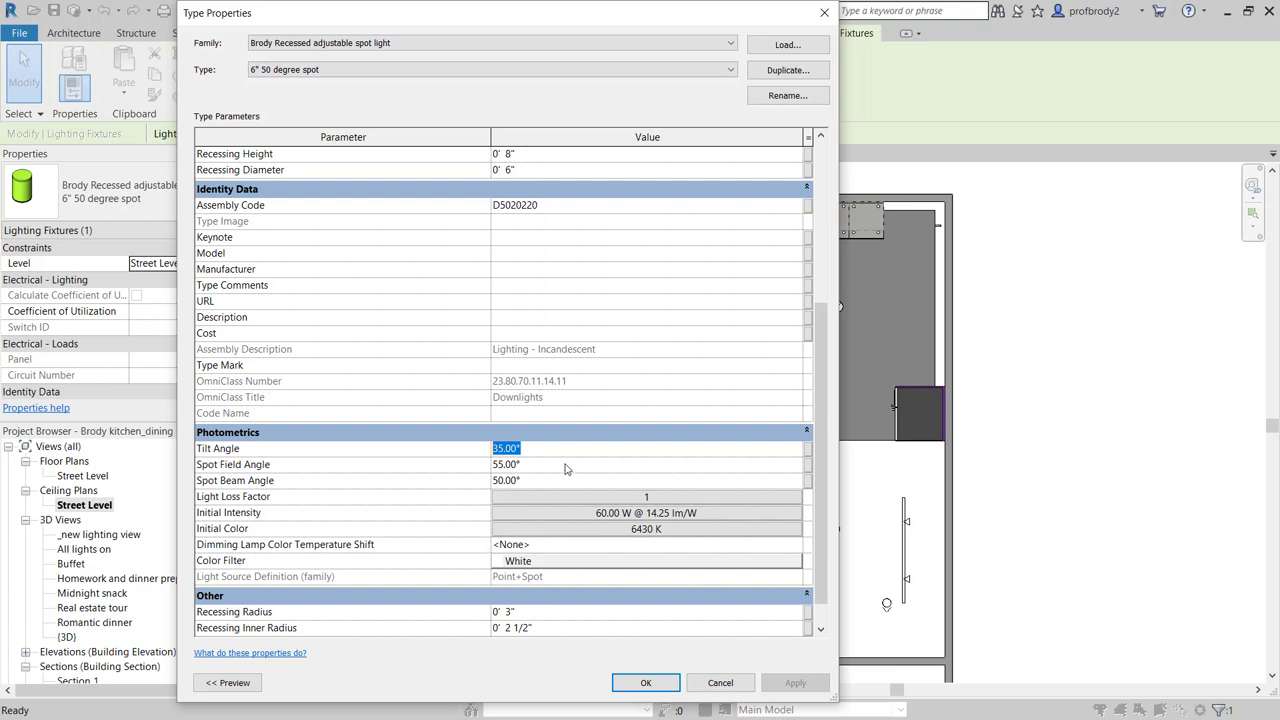
left_click(508, 450)
left_click_drag(519, 450, 492, 449)
left_click(522, 479)
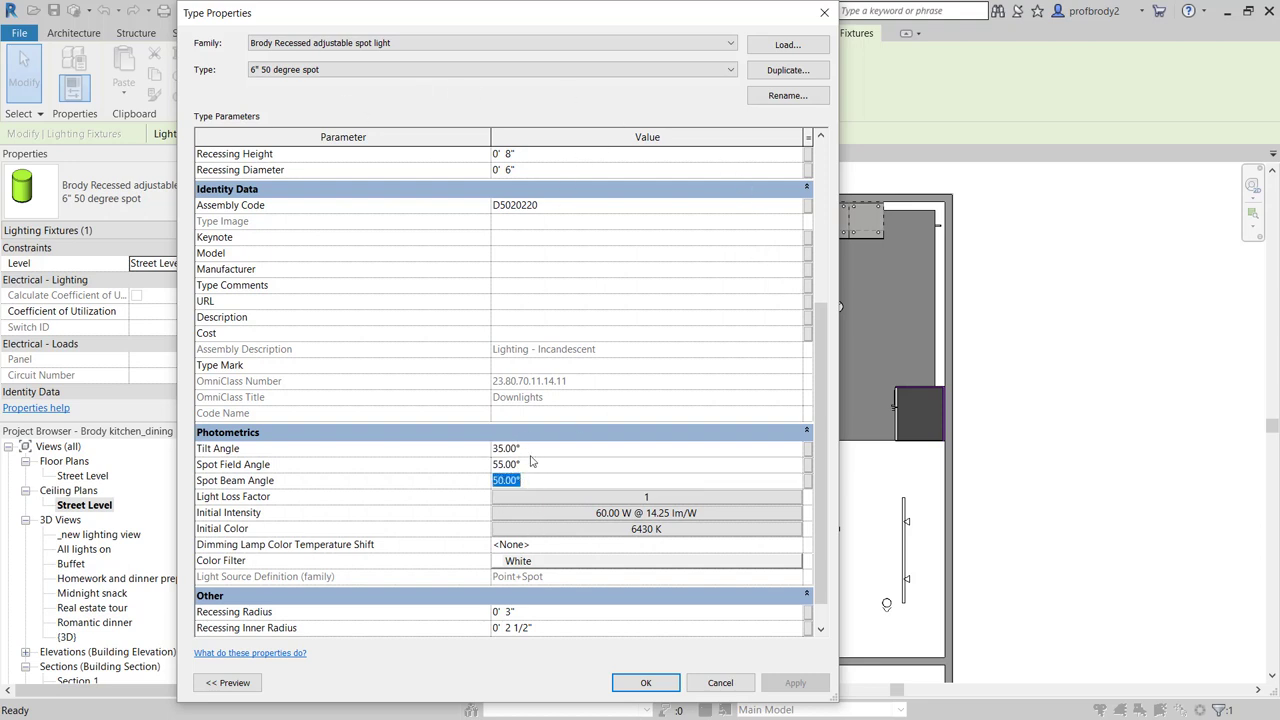
- Look at the naming prompt for duplicating the type without creating one, and review the family's type list, keeping 6" 50 degree spot
left_click(785, 70)
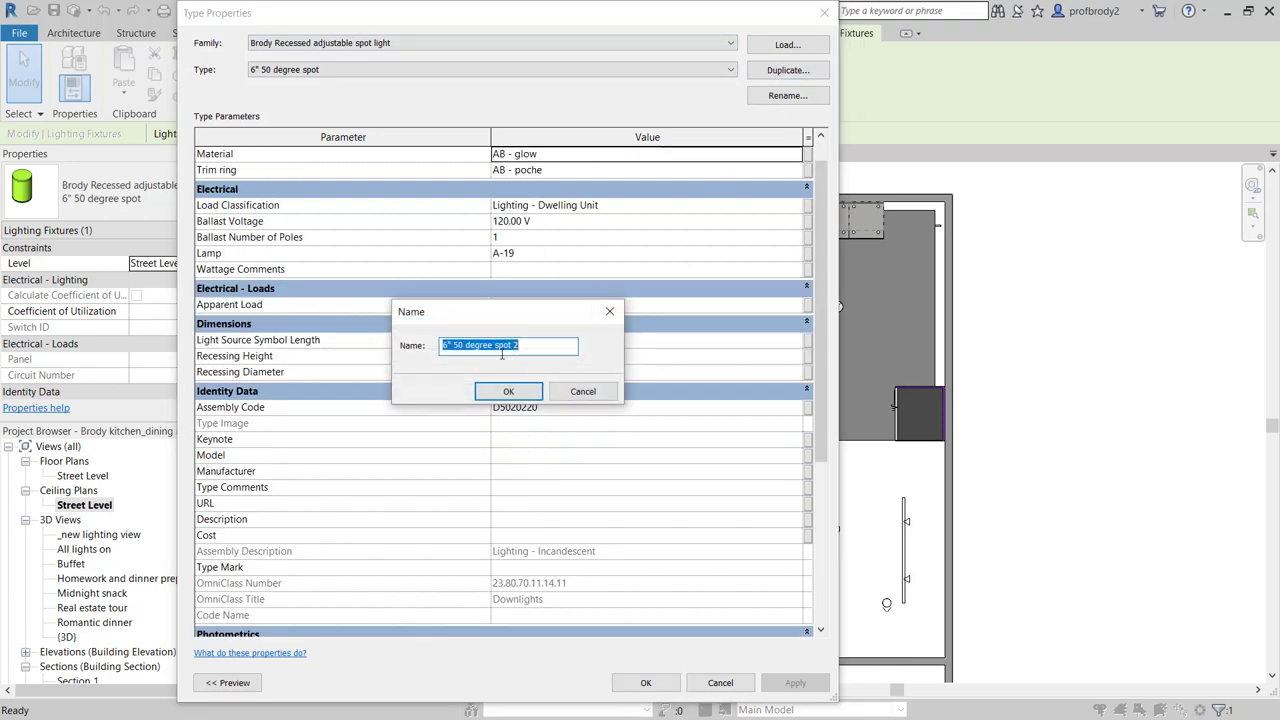
left_click(582, 391)
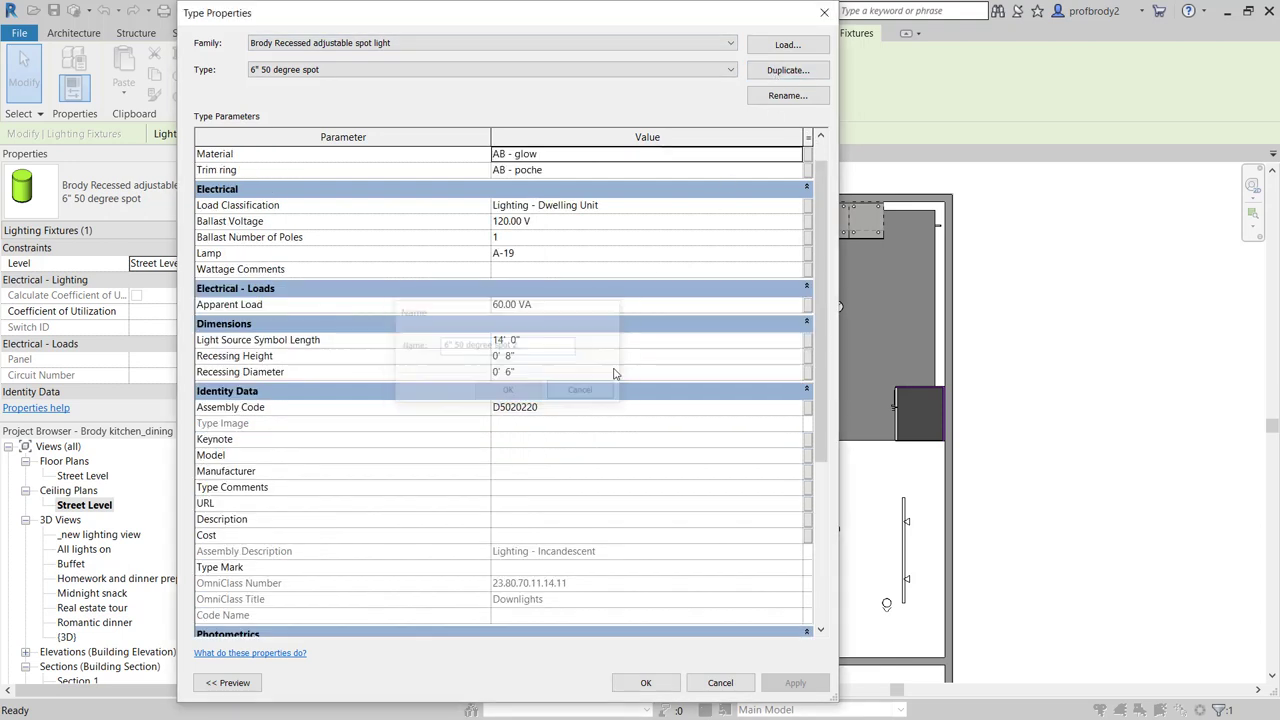
left_click(667, 69)
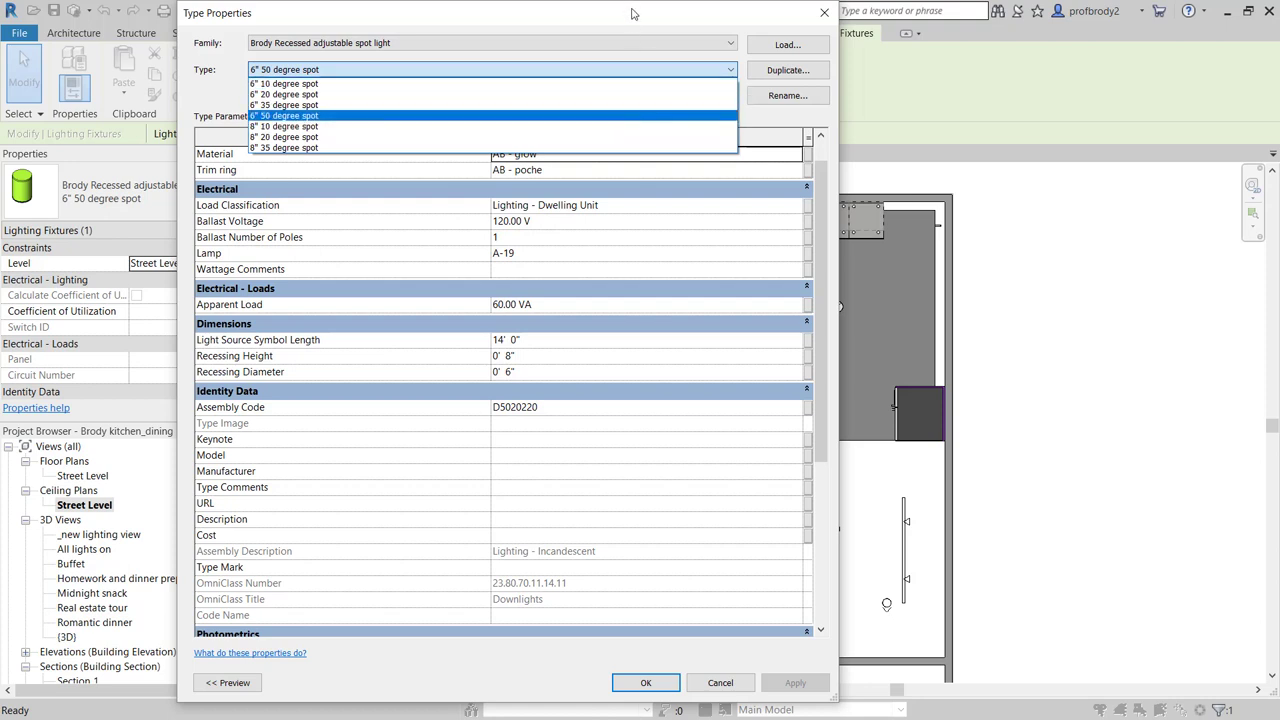
left_click(585, 116)
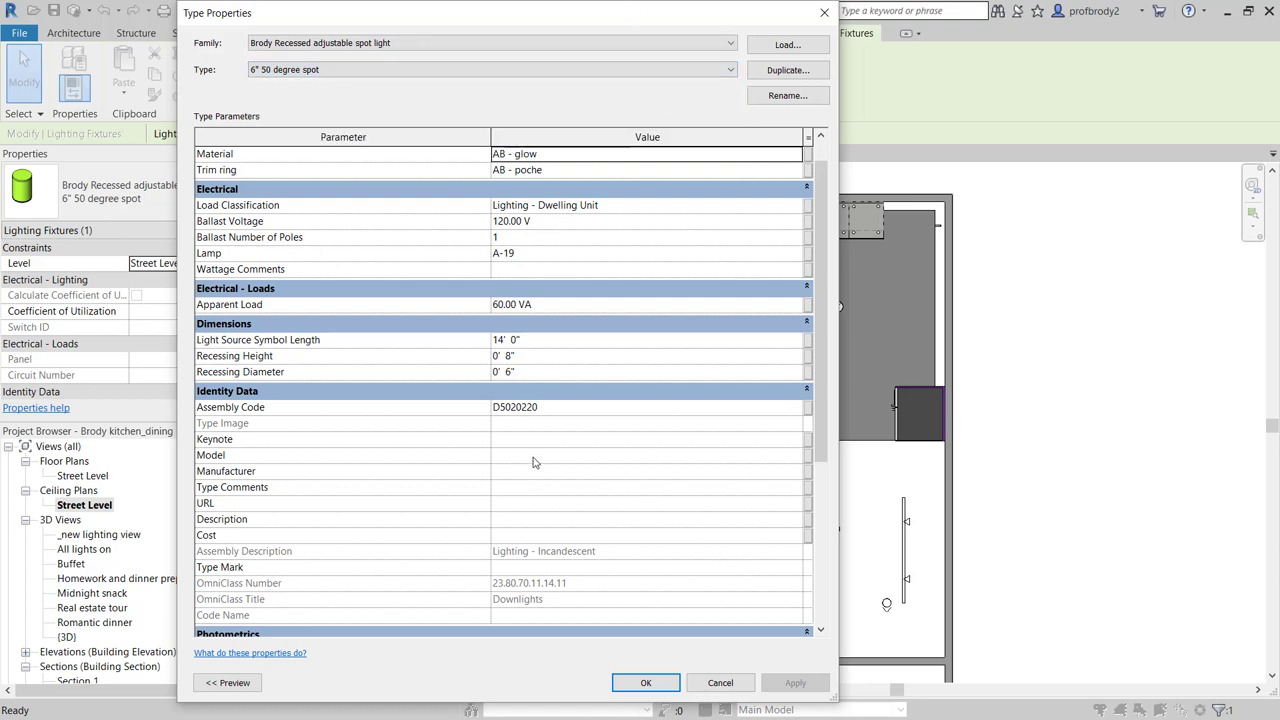
- Check the spot field angle and define the type's initial intensity by Luminous Flux at 855.00 lm
scroll(800, 545, "down", 5)
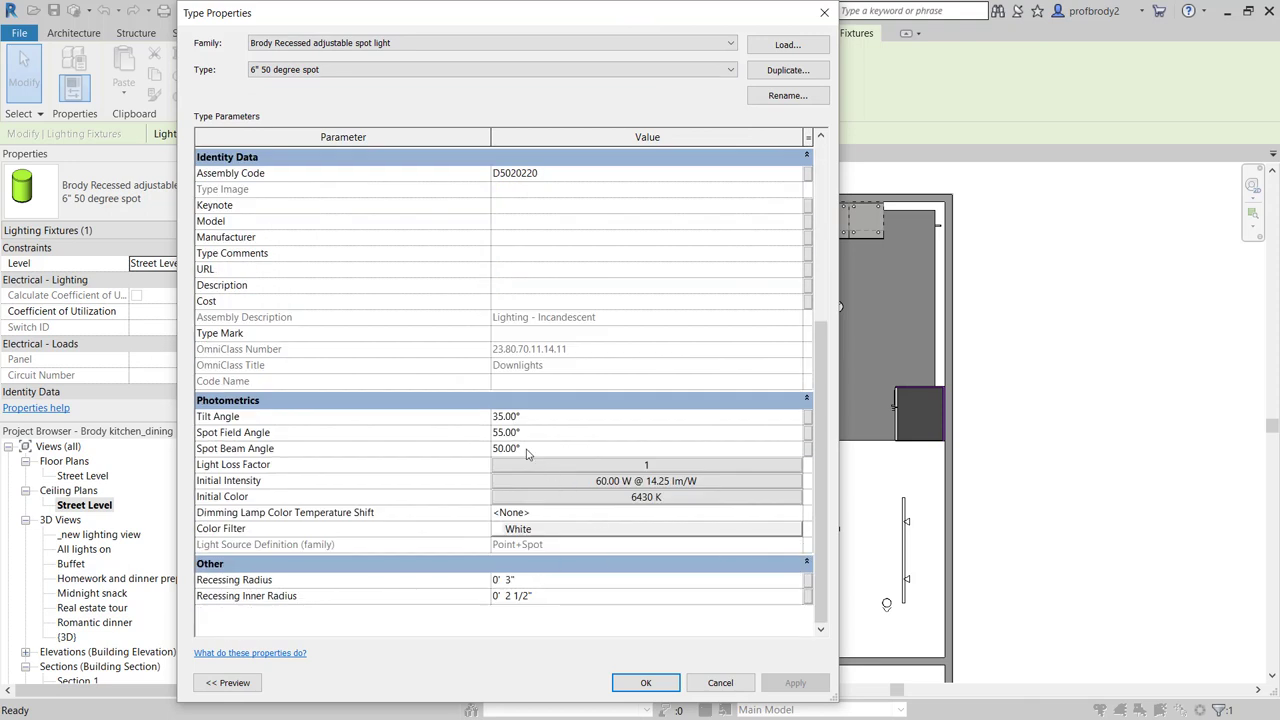
left_click_drag(522, 432, 492, 433)
left_click(547, 485)
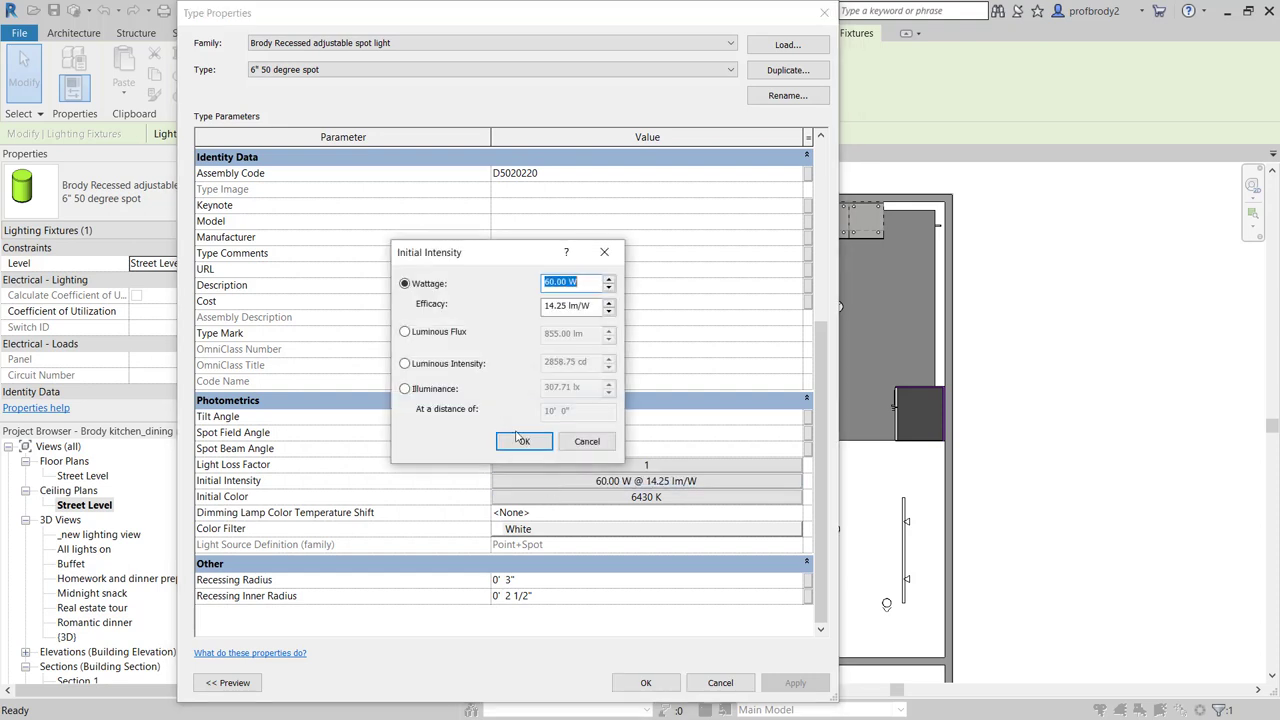
left_click(405, 334)
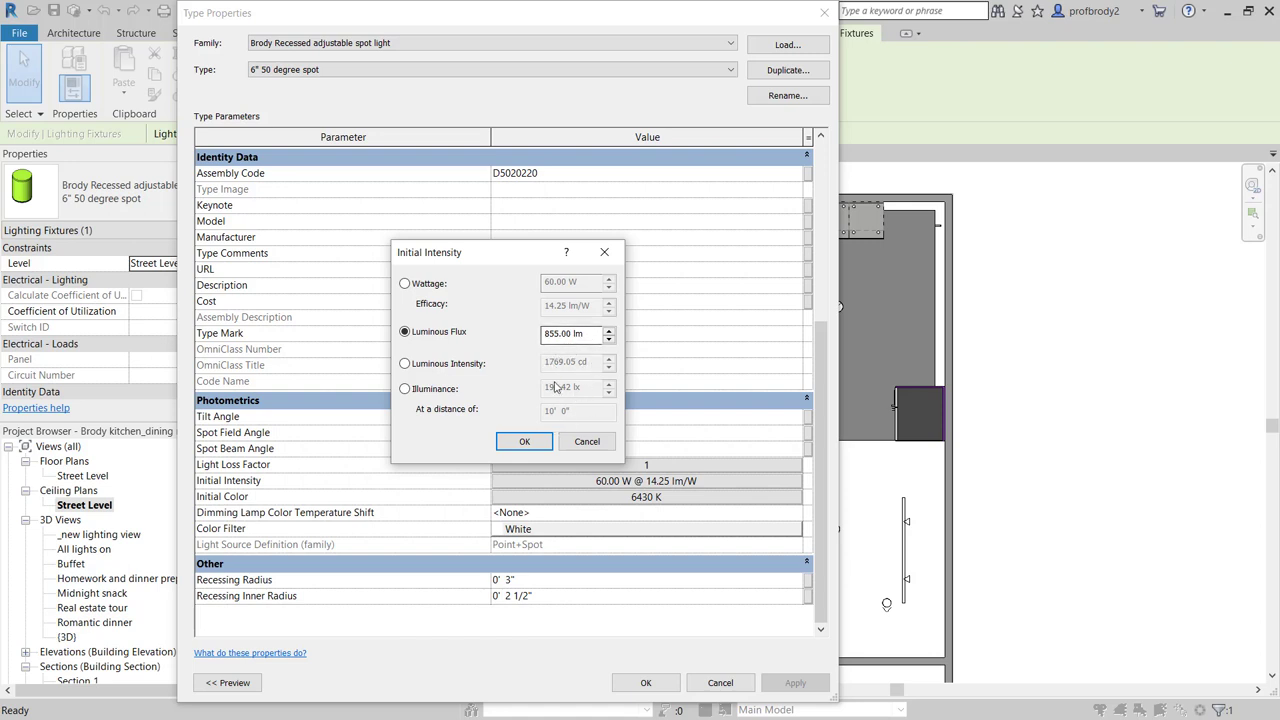
left_click(524, 443)
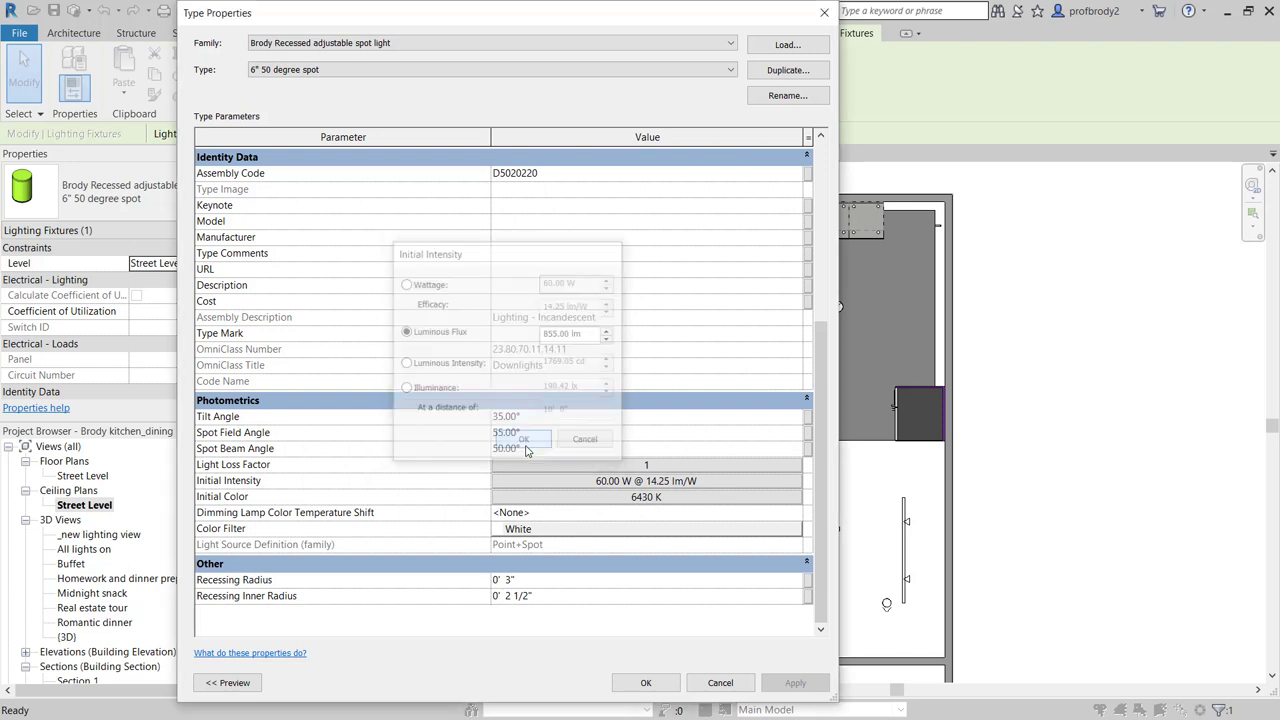
- Preview the D65 Reference White and Fluorescent (Warm White) initial color presets, and return to Fluorescent (Daylight)
left_click(602, 498)
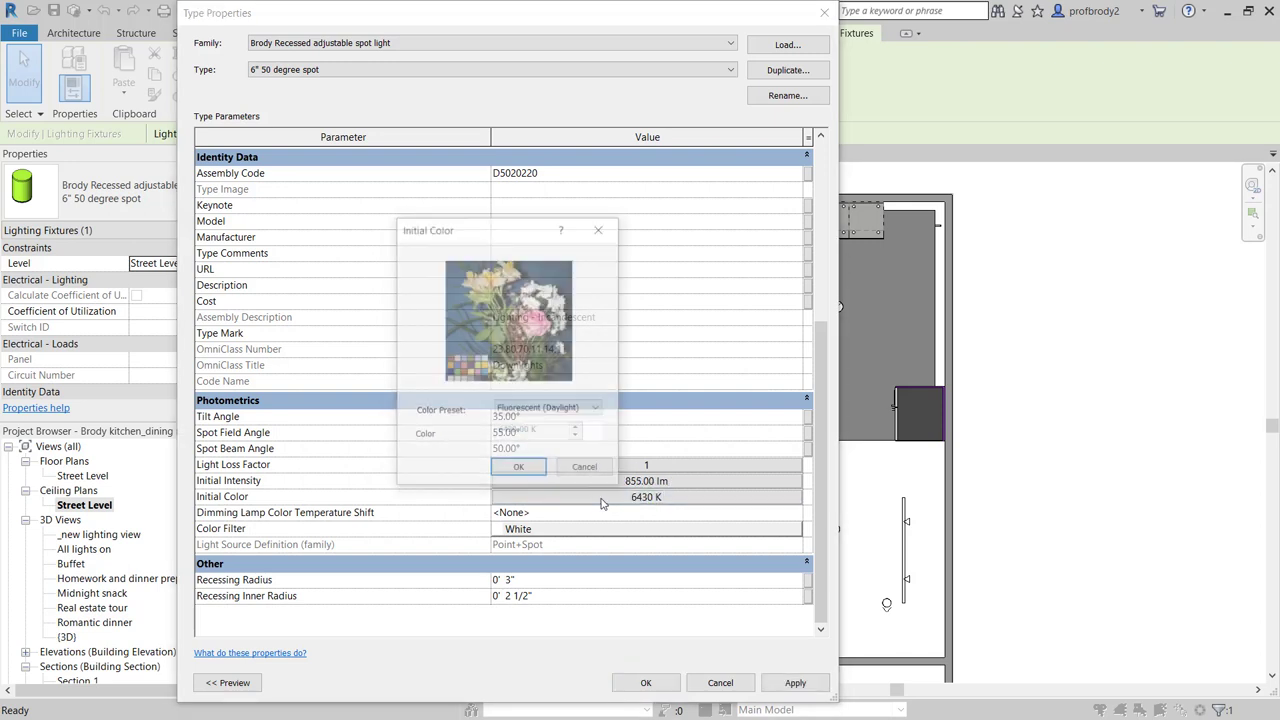
left_click(555, 411)
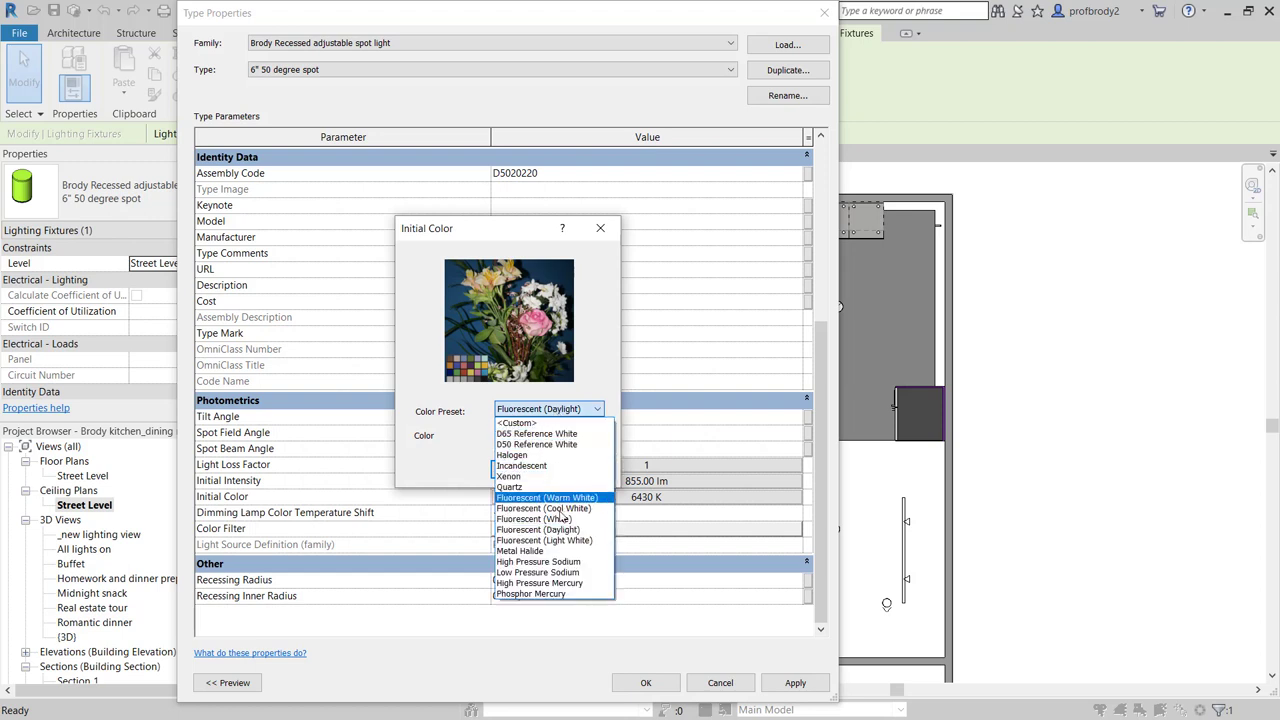
left_click(535, 434)
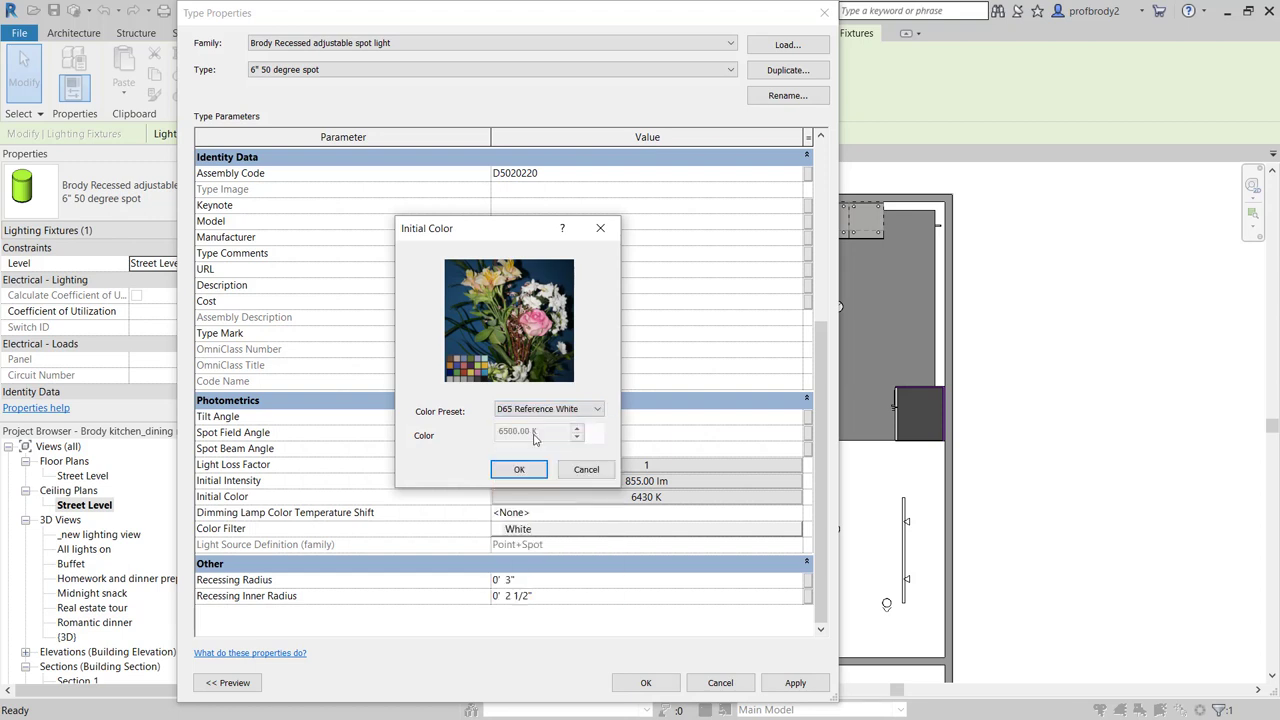
left_click(555, 411)
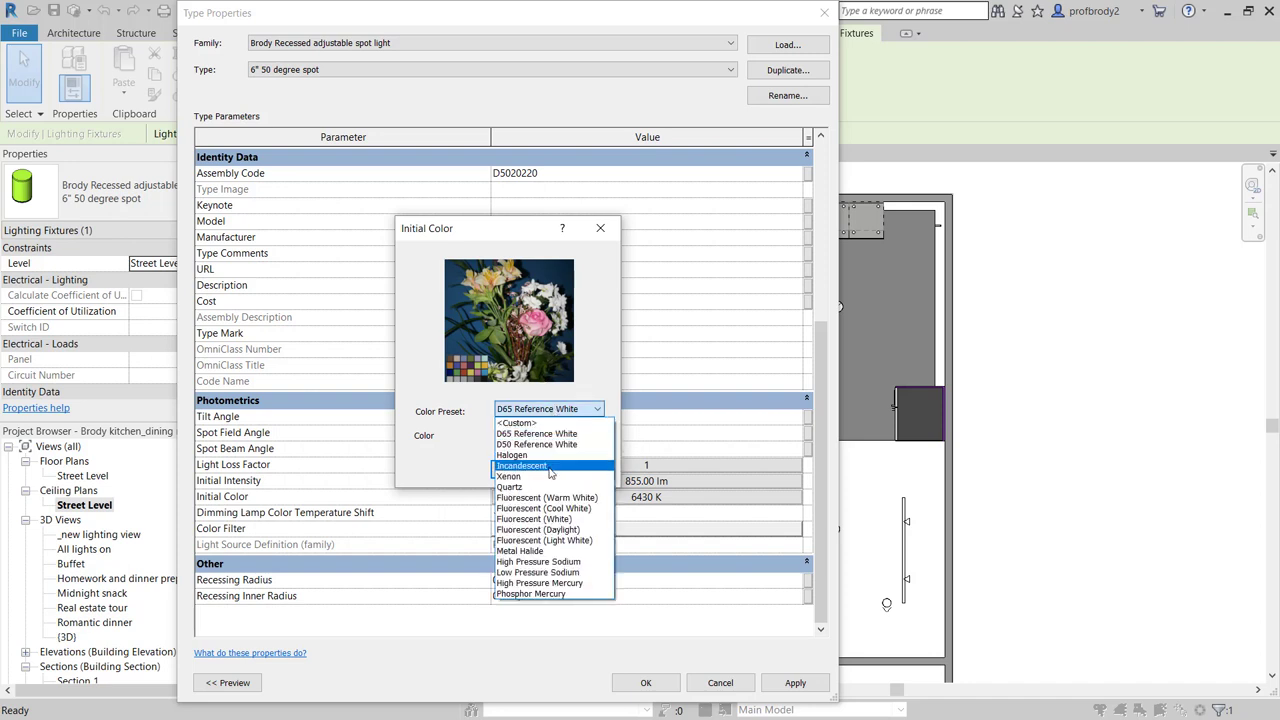
left_click(560, 519)
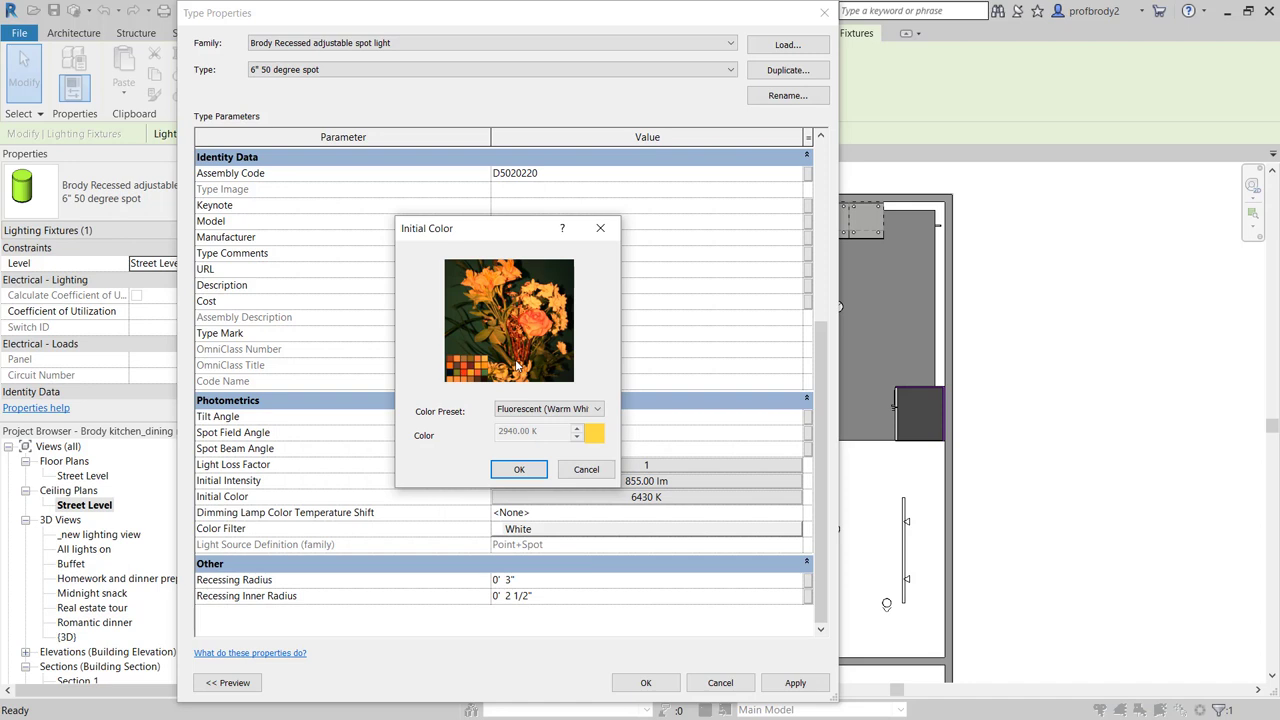
left_click(543, 411)
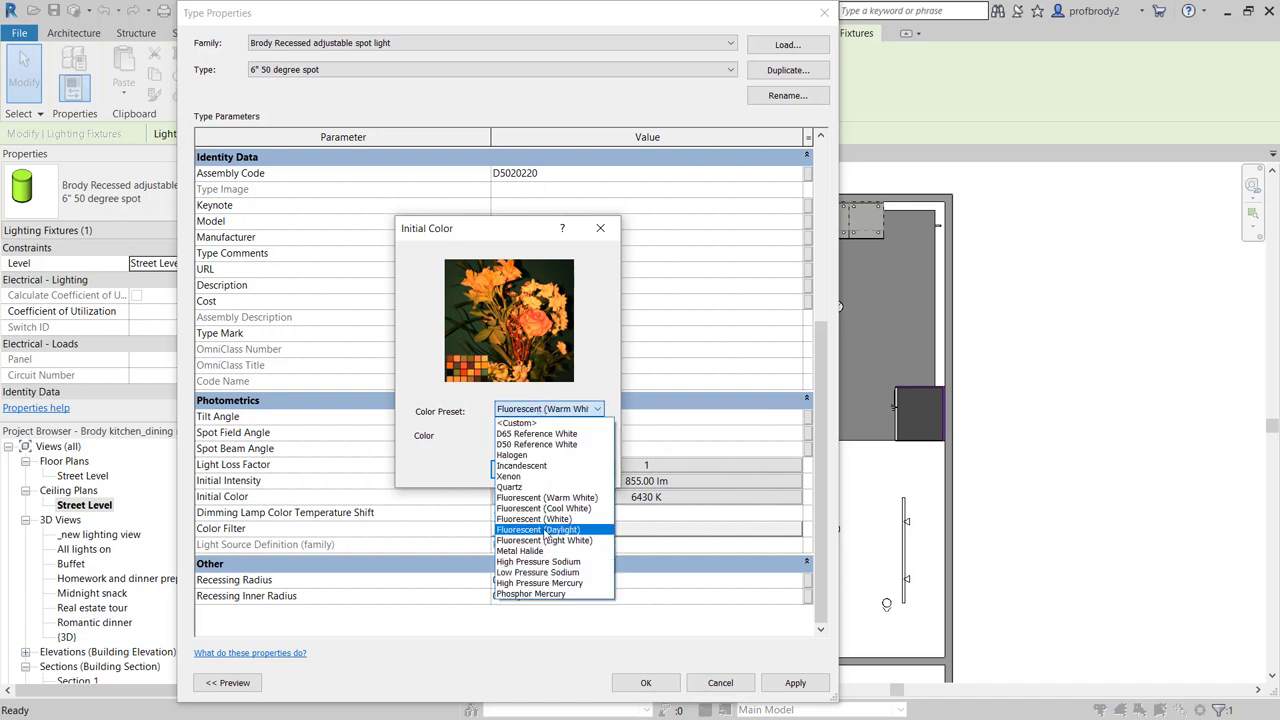
left_click(546, 530)
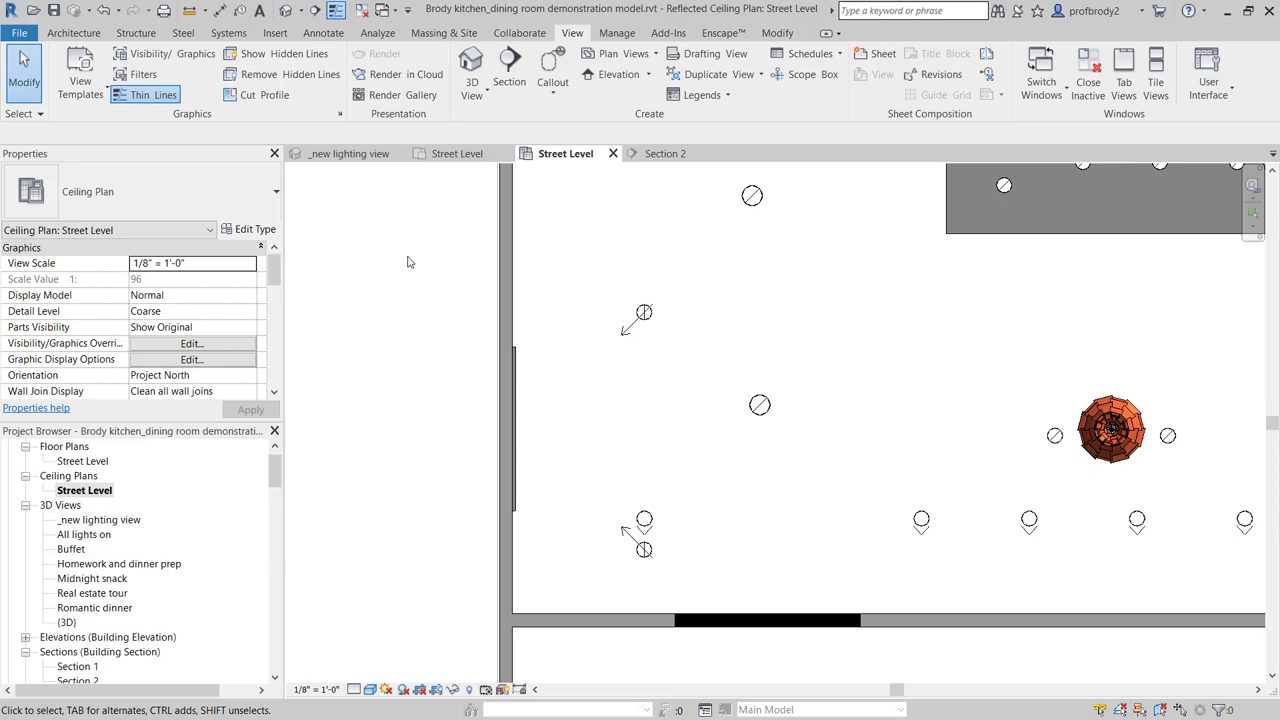
- Turn on the Light Source subcategory of Lighting Fixtures in the ceiling plan, keeping its yellow, weight 4 line override
key("v")
key("v")
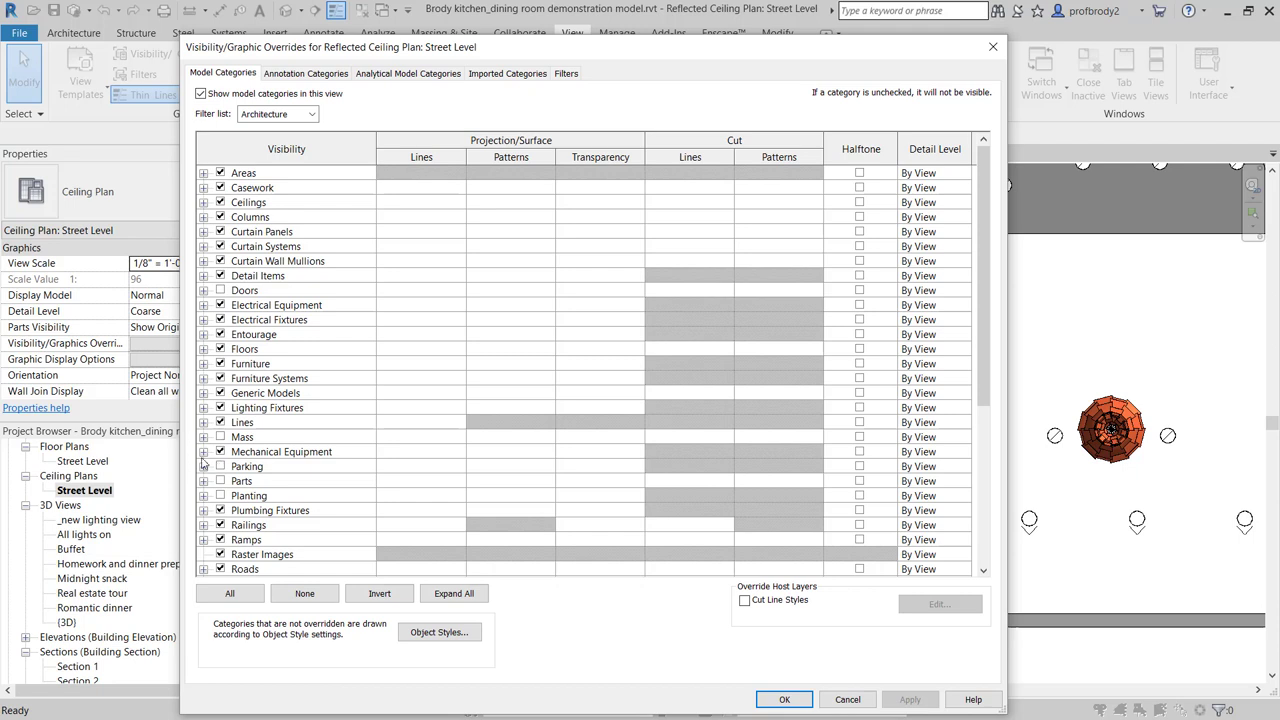
left_click(203, 408)
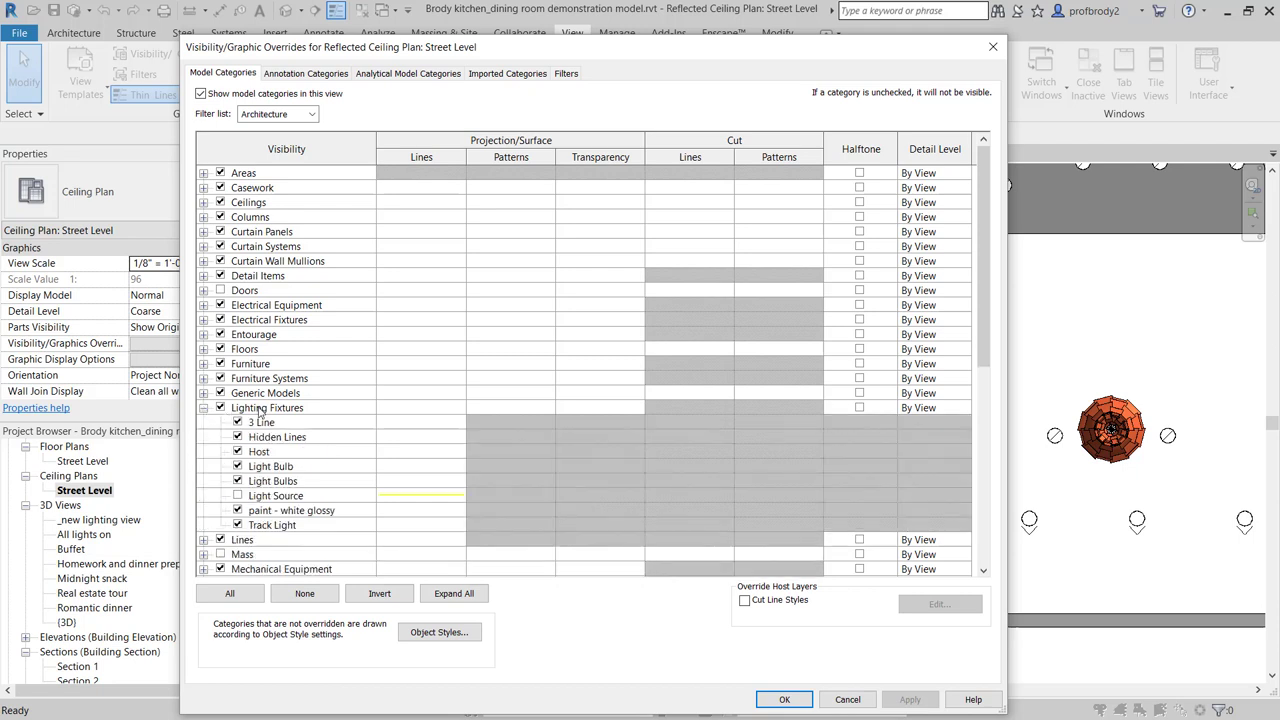
left_click(237, 496)
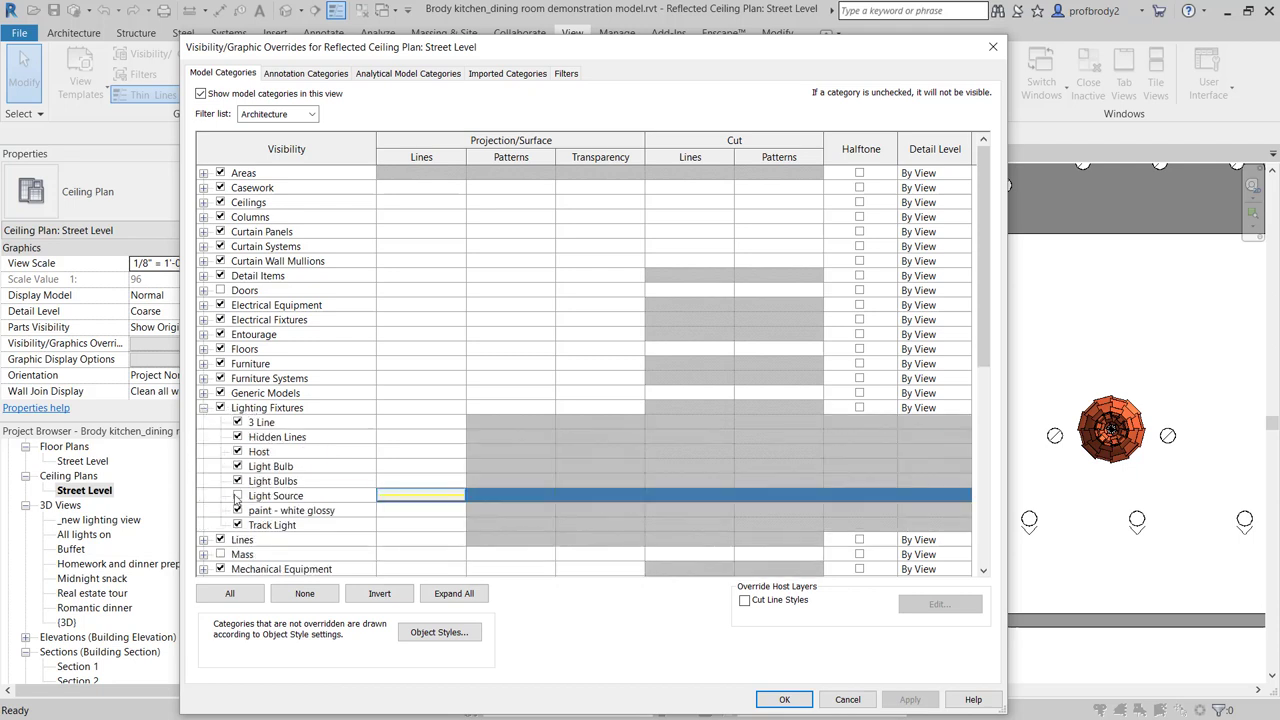
left_click(400, 495)
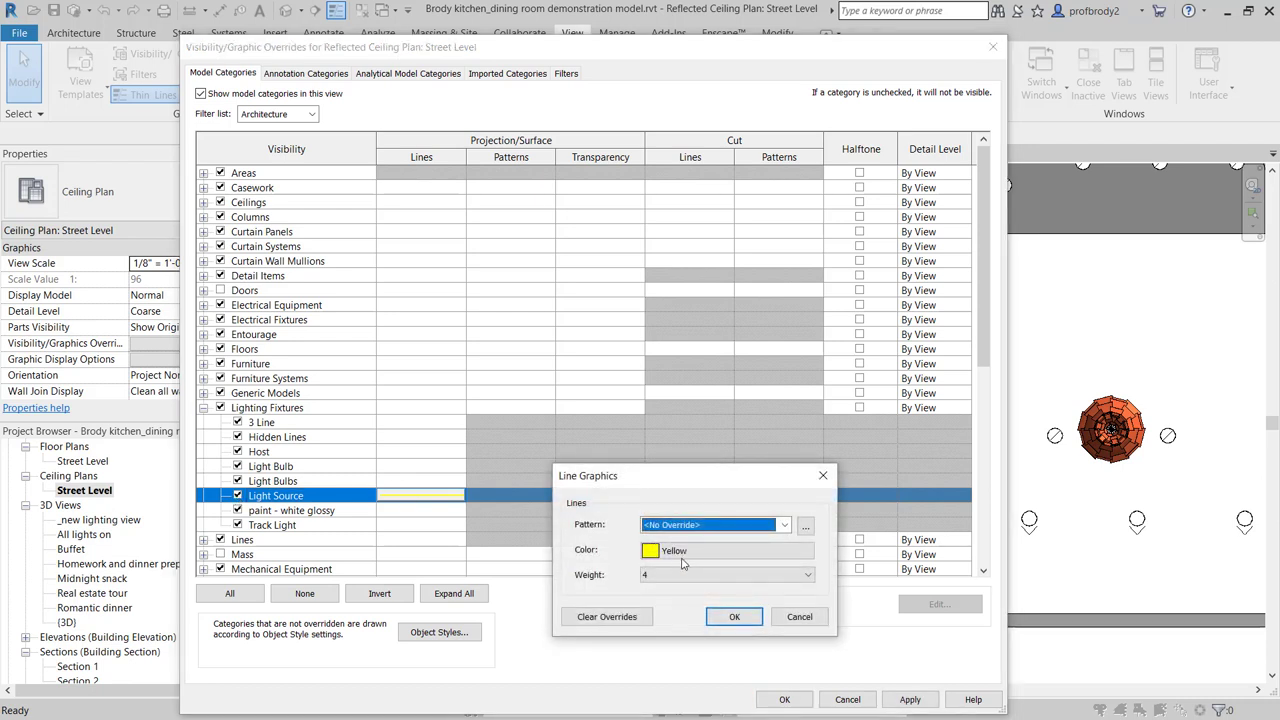
left_click(734, 617)
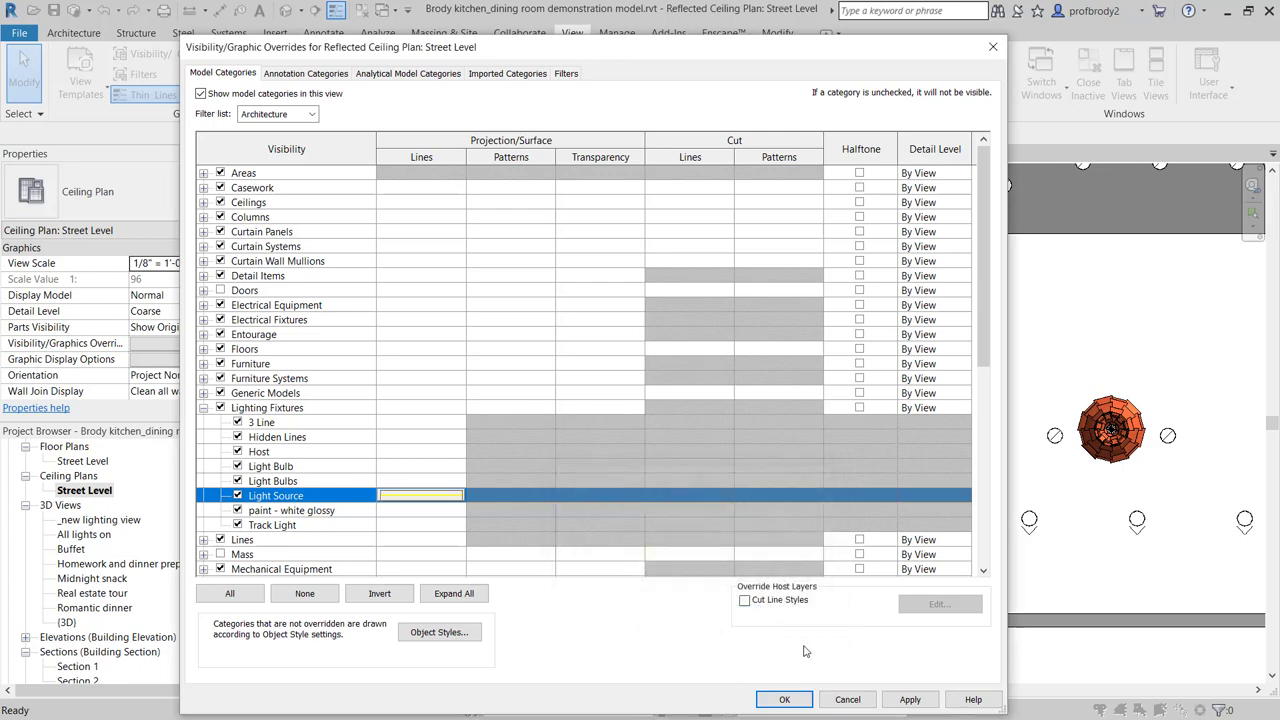
left_click(908, 699)
left_click(797, 701)
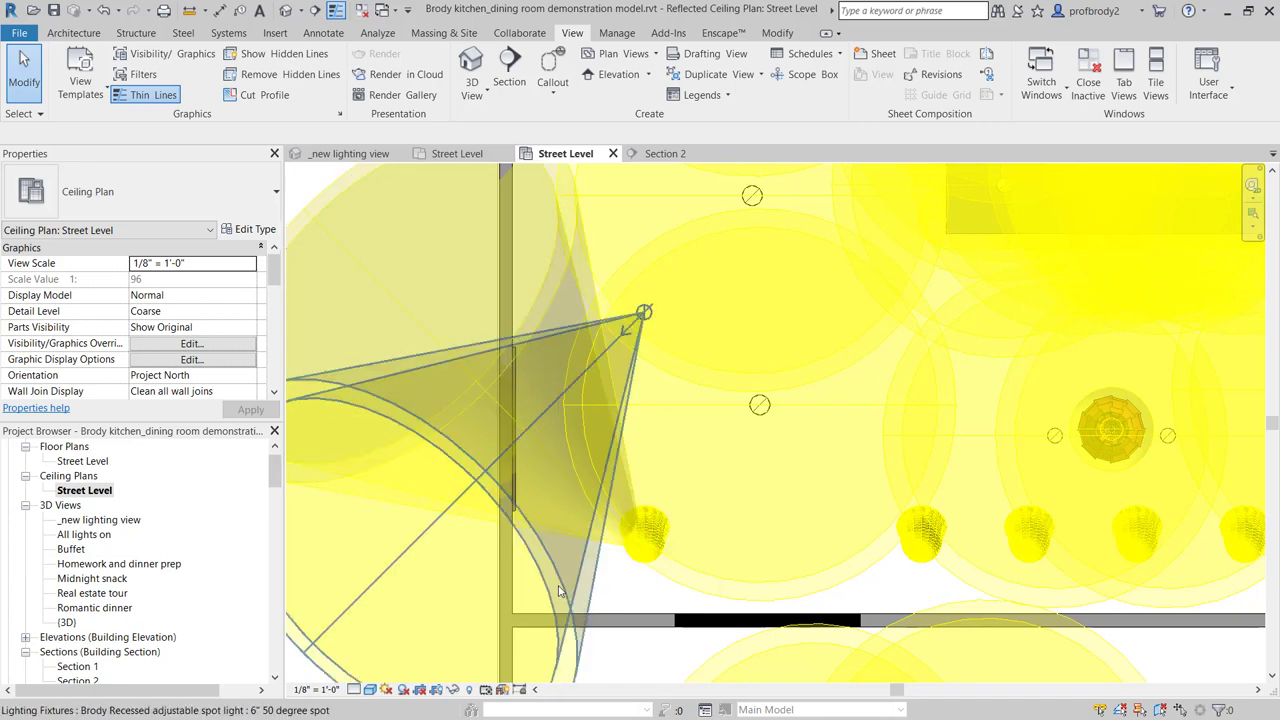
- Nudge the adjustable spot light aimed at the wall slightly left and back right in the ceiling plan
left_click(508, 548)
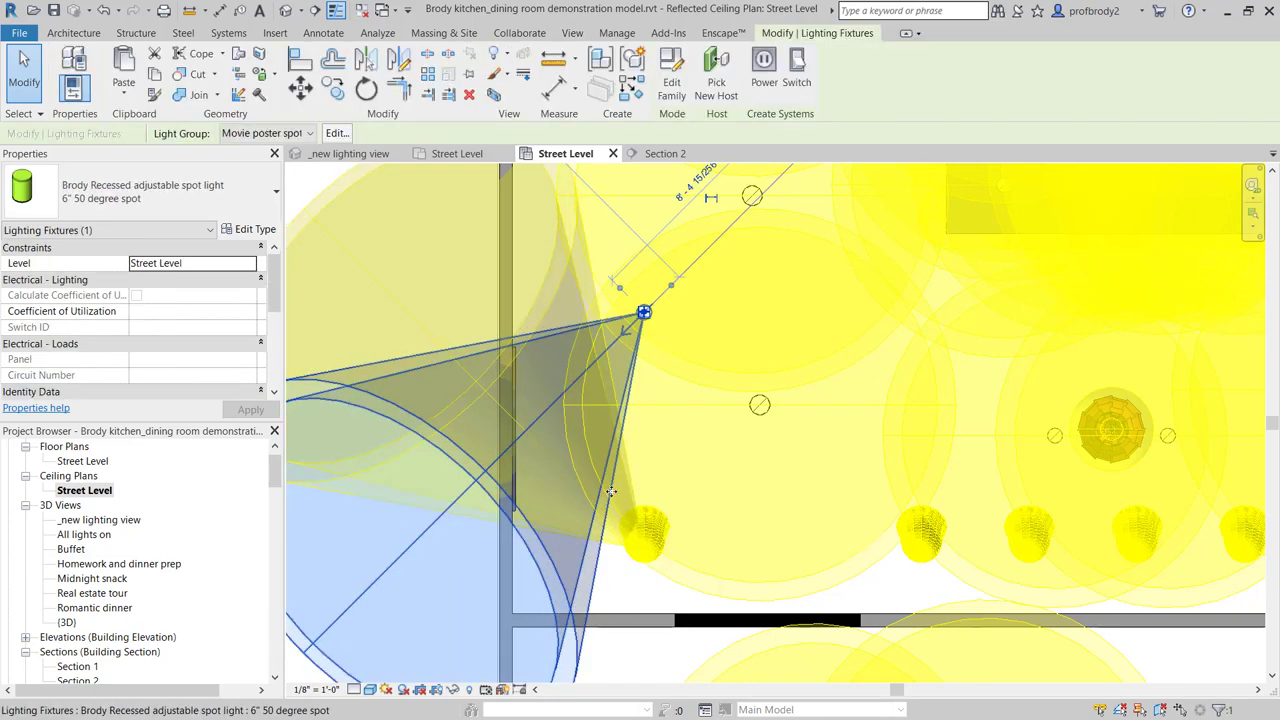
key("Left")
key("Left")
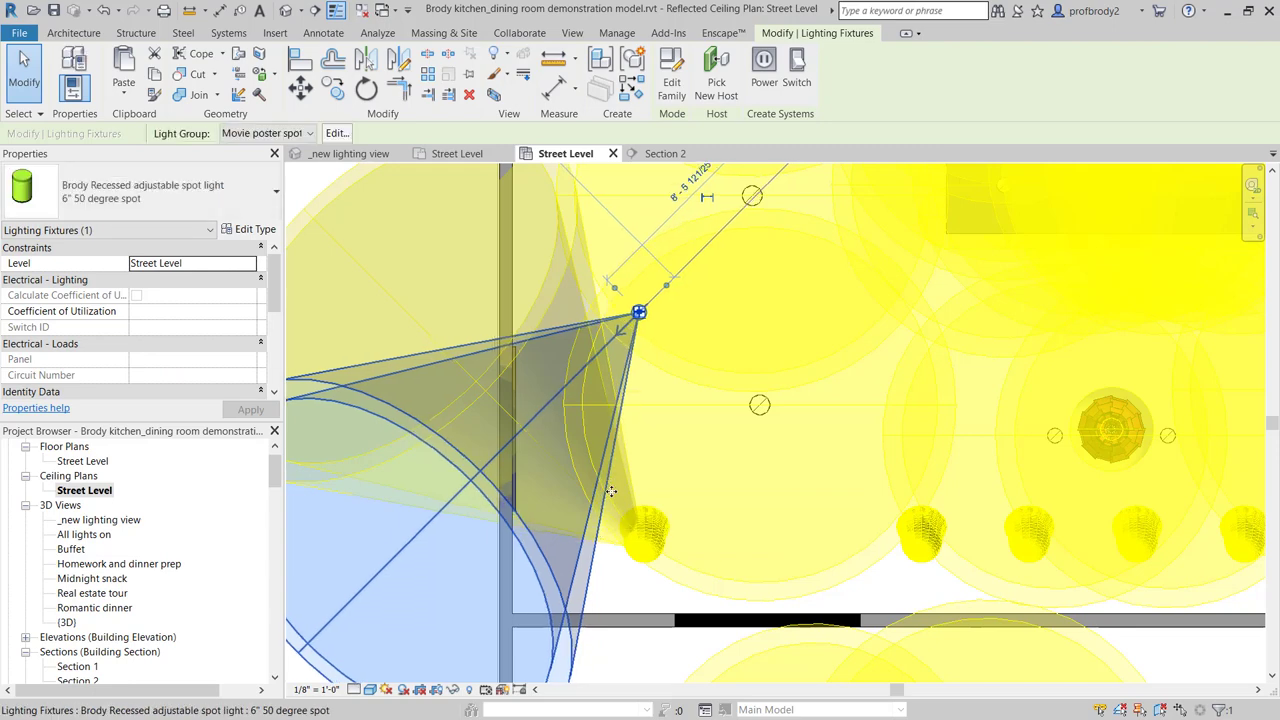
key("Right")
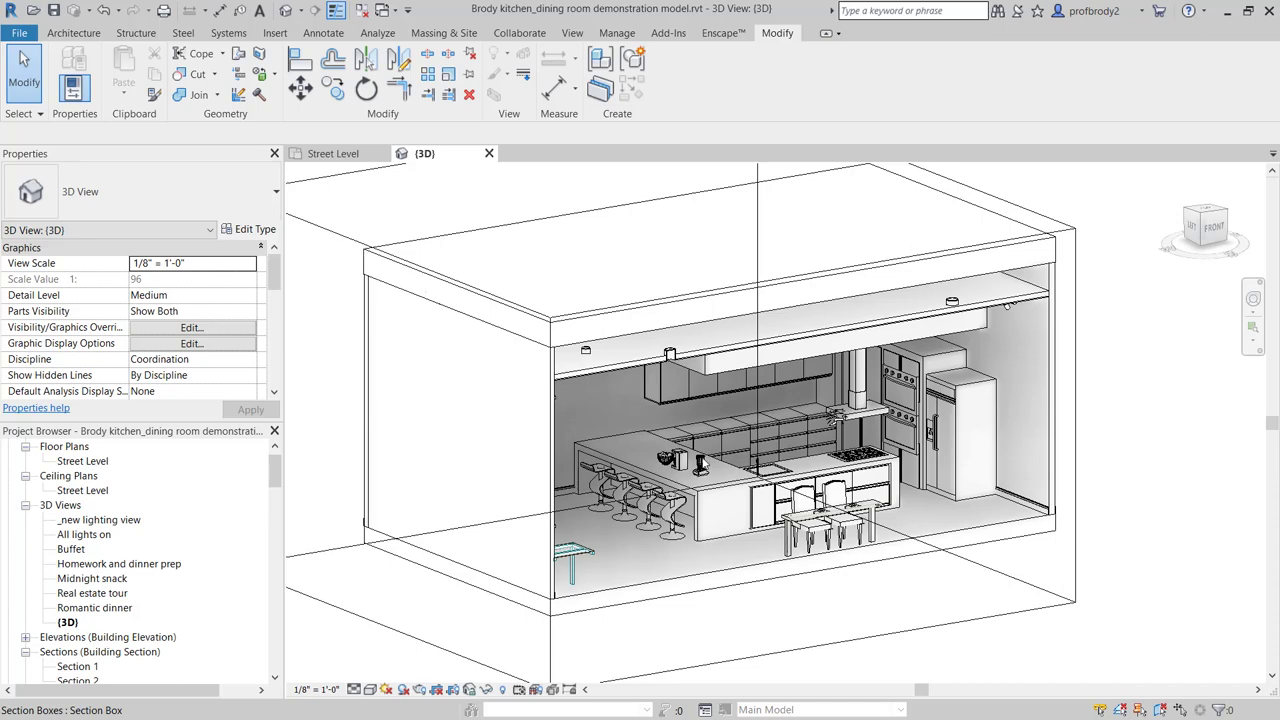
- Select the section box in the 3D view and lower its top to cut away the roof and main ceiling
middle_click_drag(628, 443, 630, 380, "shift")
scroll(670, 361, "up", 5)
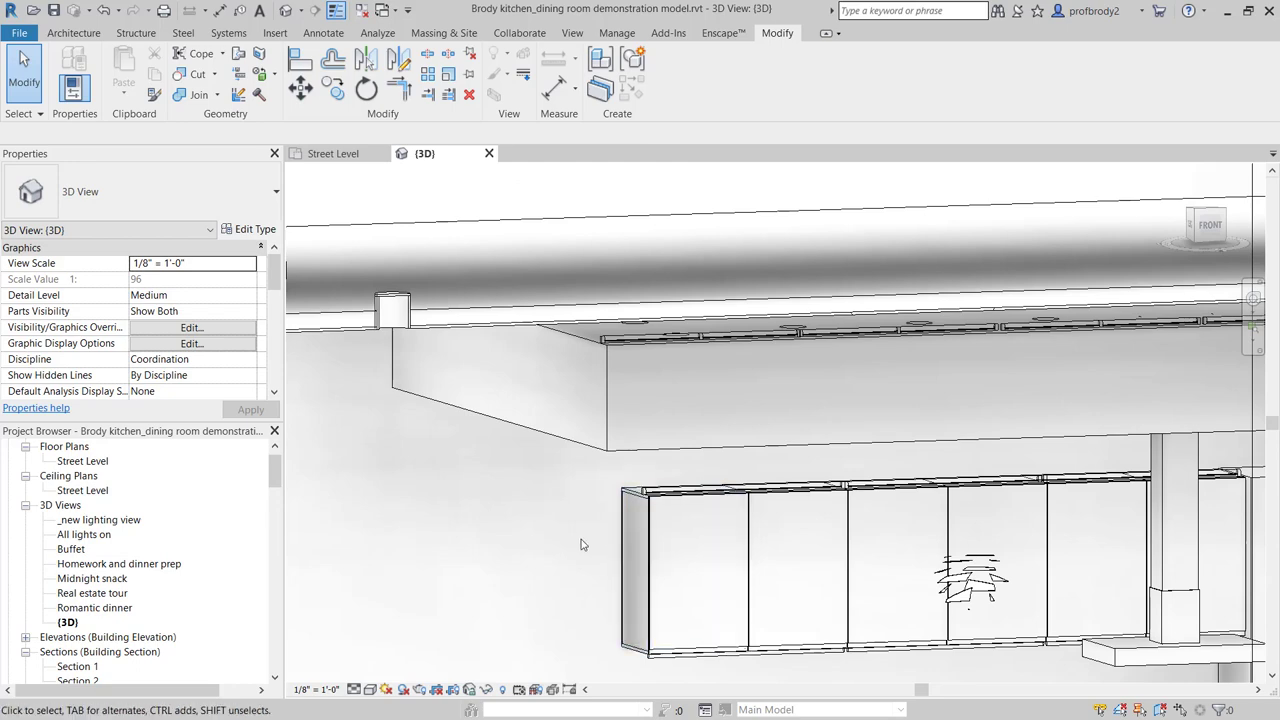
scroll(580, 540, "down", 6)
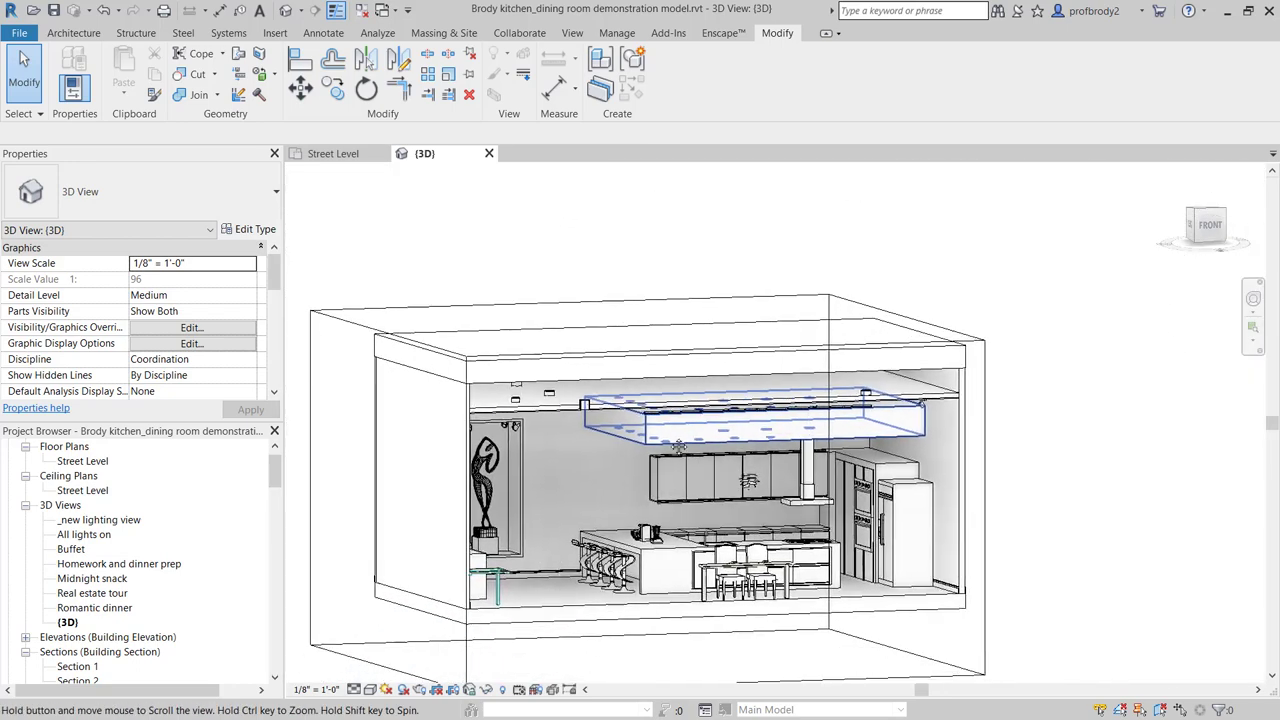
middle_click_drag(679, 446, 709, 410)
left_click(387, 287)
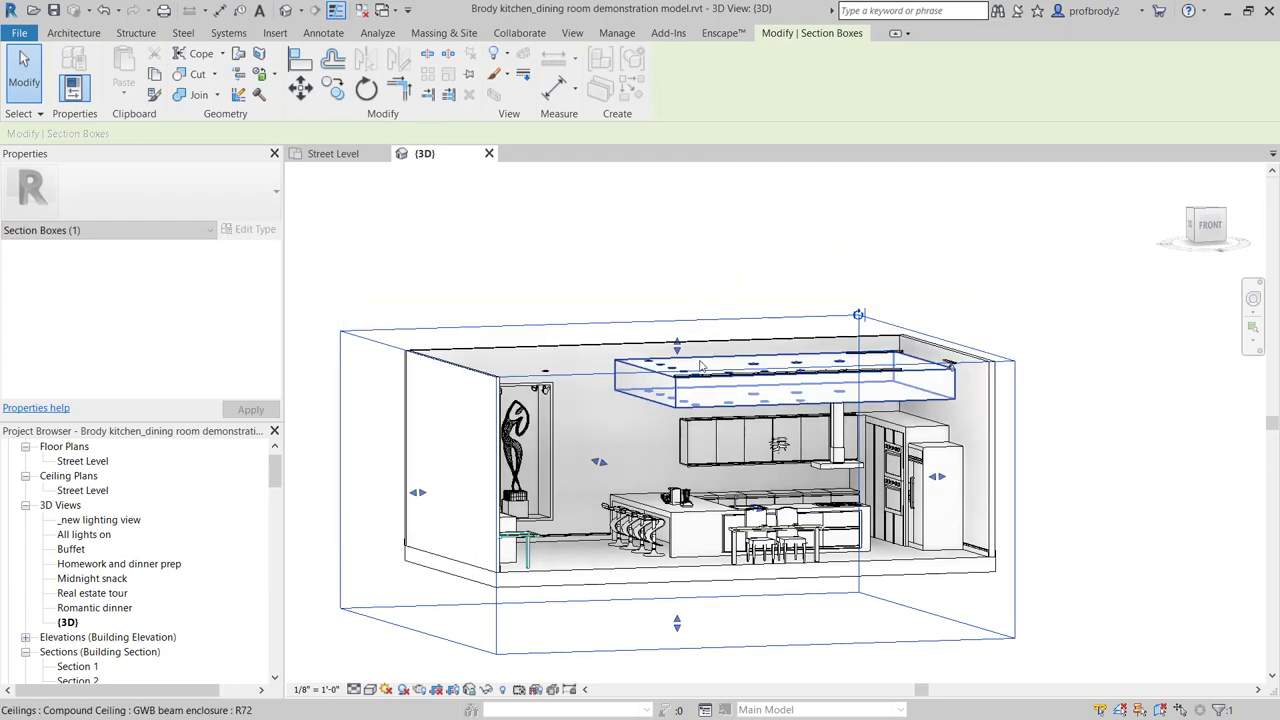
- Examine the uplight strips and recessed fixtures on the beam enclosure from above, and the cabinets and cooktop from the front
scroll(699, 360, "up", 5)
middle_click_drag(777, 433, 782, 466, "shift")
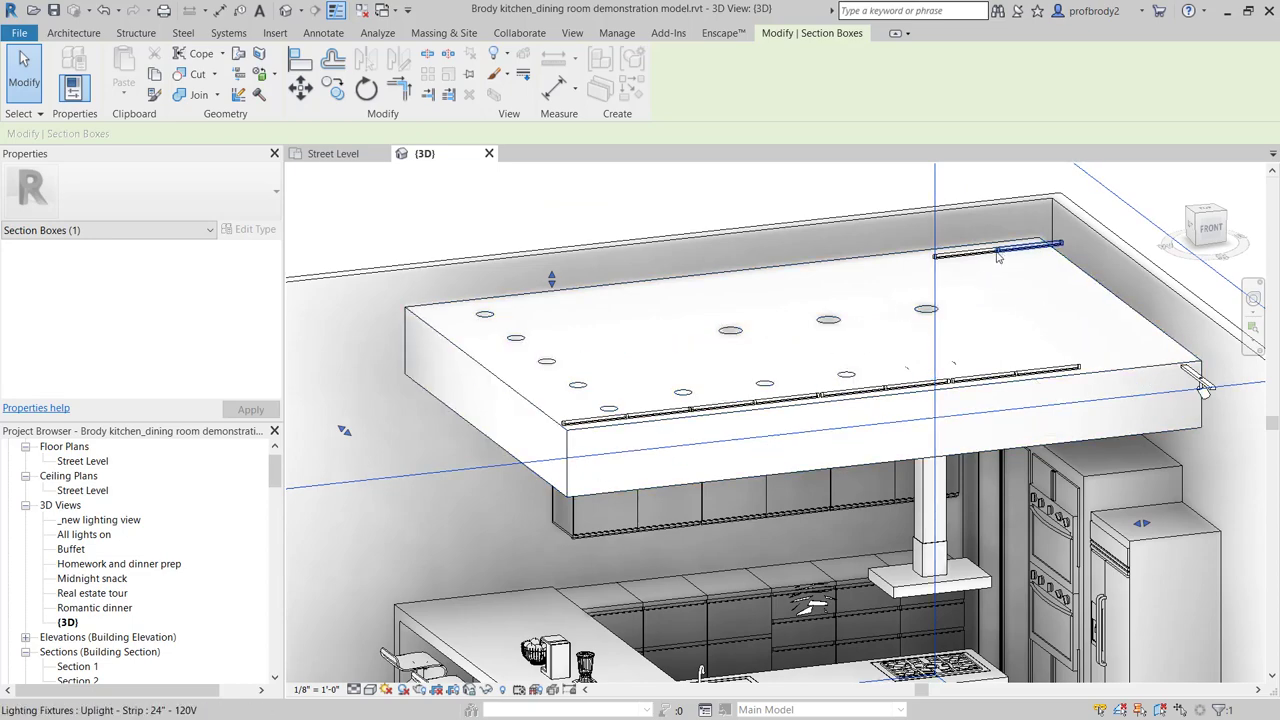
middle_click_drag(817, 371, 725, 314, "shift")
left_click(1204, 224)
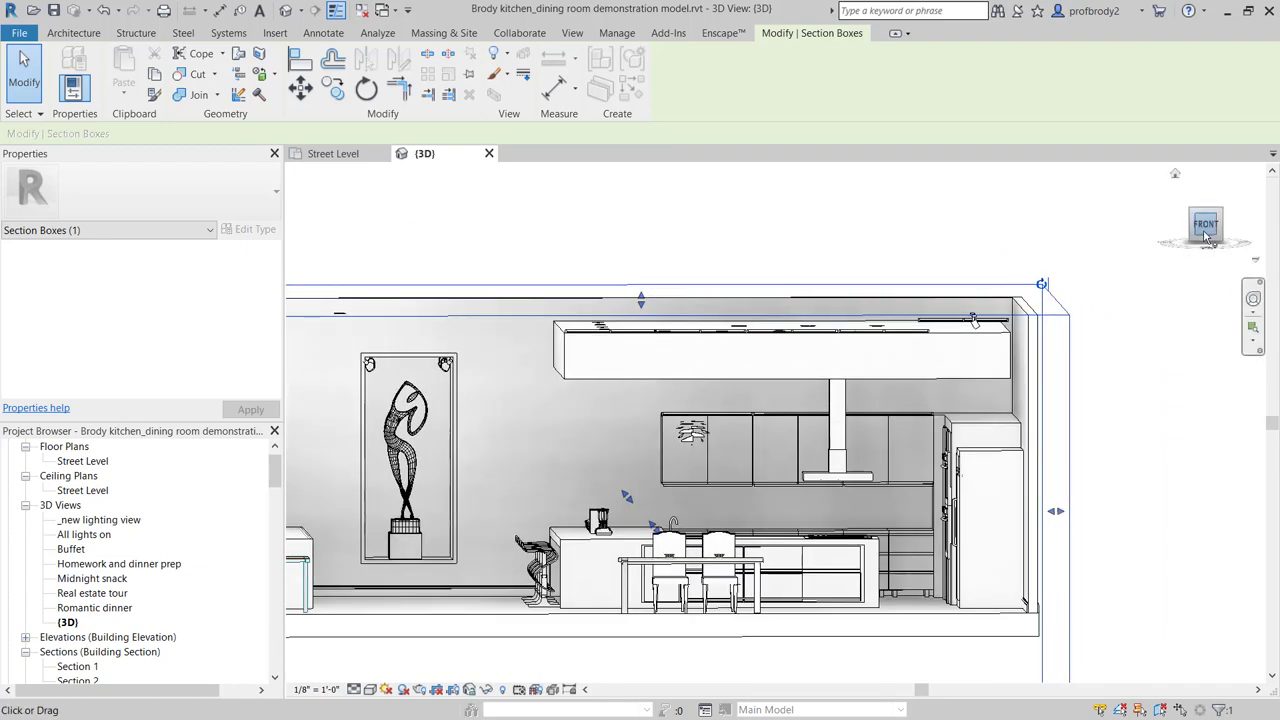
scroll(845, 433, "up", 5)
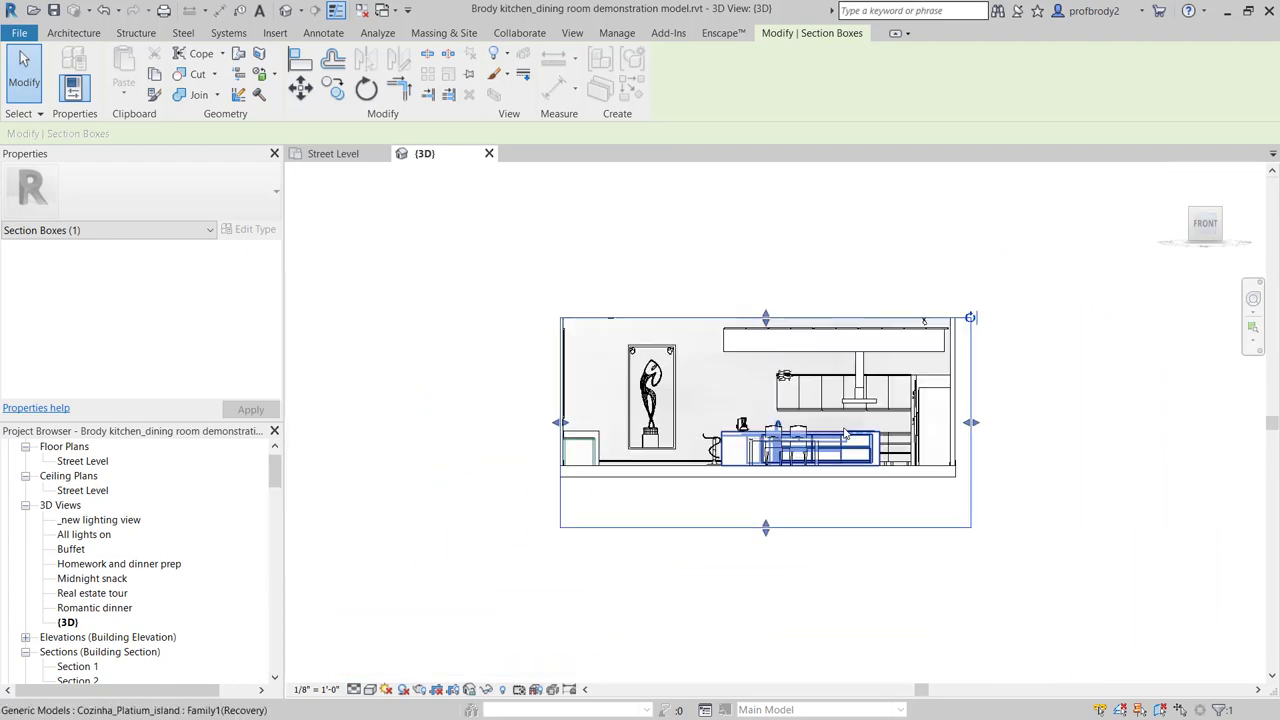
scroll(845, 433, "up", 4)
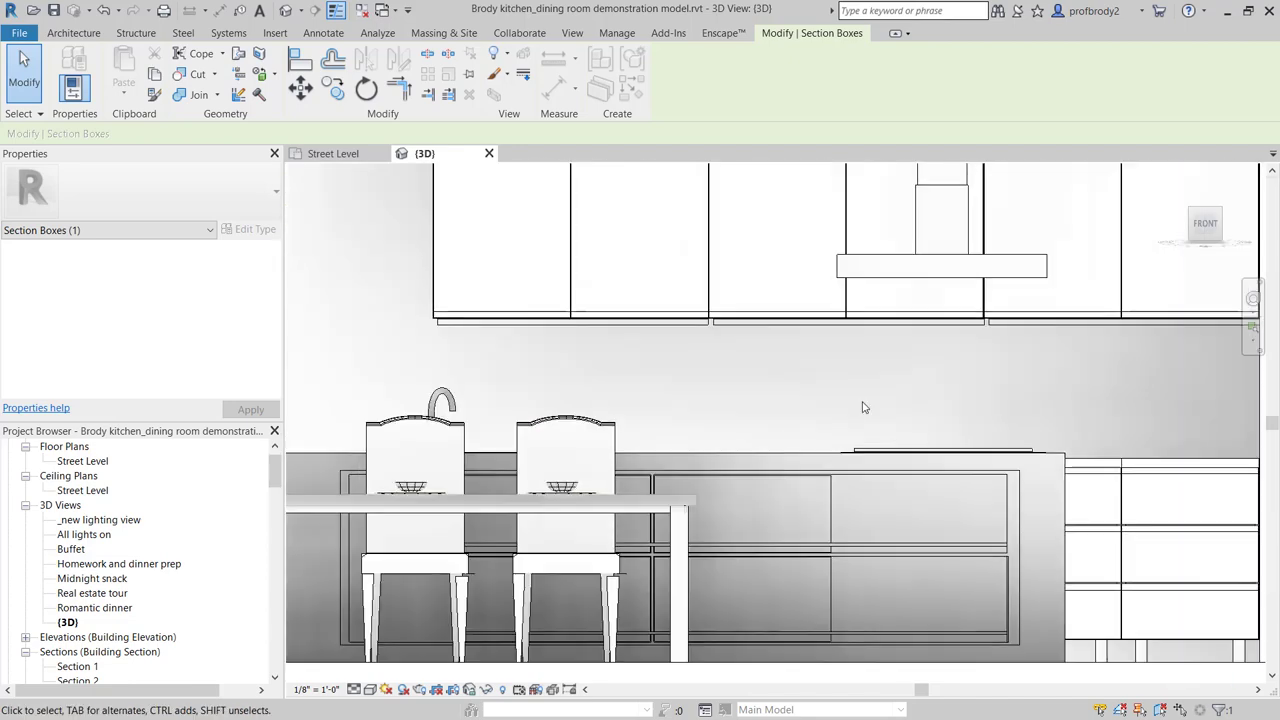
scroll(880, 400, "down", 3)
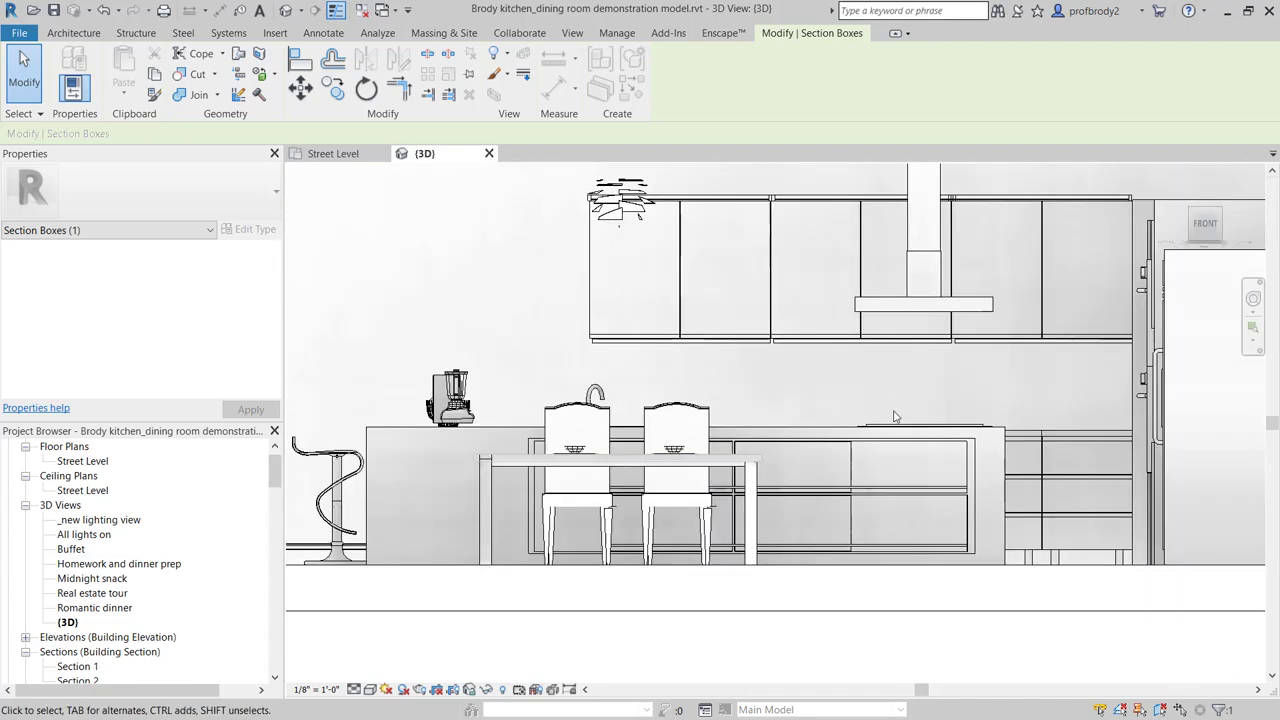
scroll(863, 440, "down", 1)
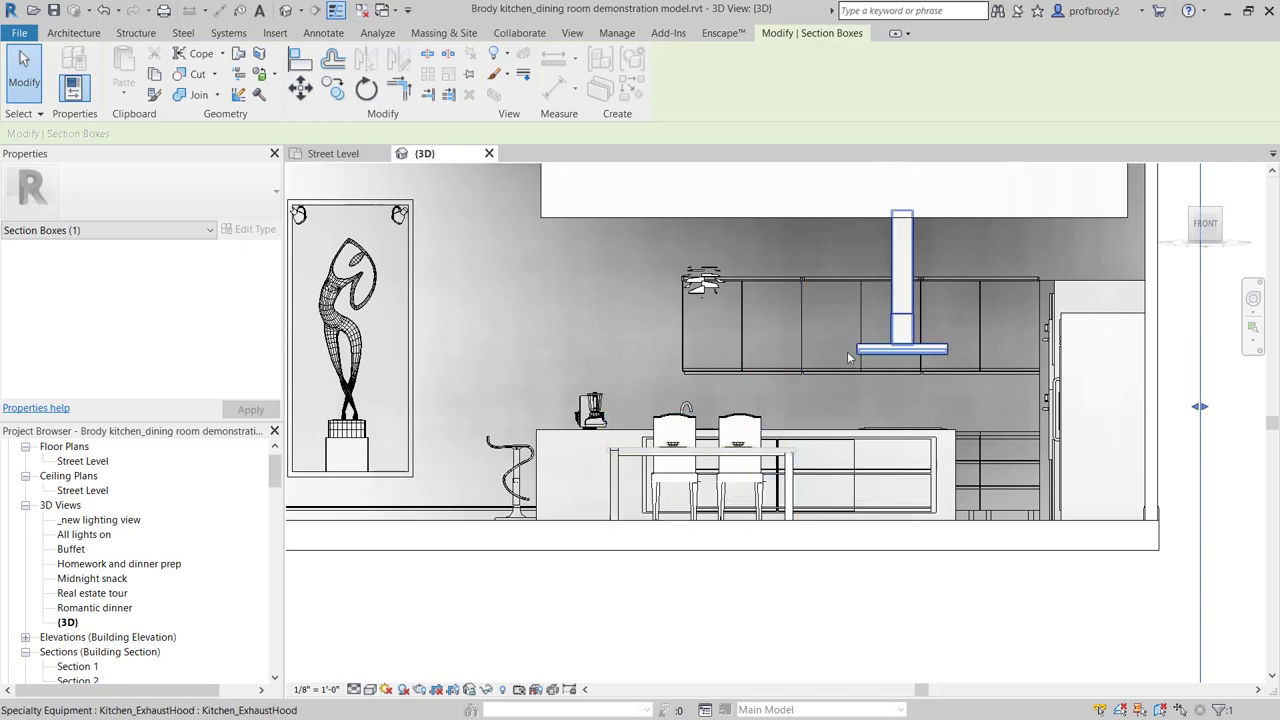
- Pull the section box's left face inward to cut through the kitchen island and wall cabinets
scroll(848, 357, "down", 3)
middle_click_drag(848, 357, 575, 470, "shift")
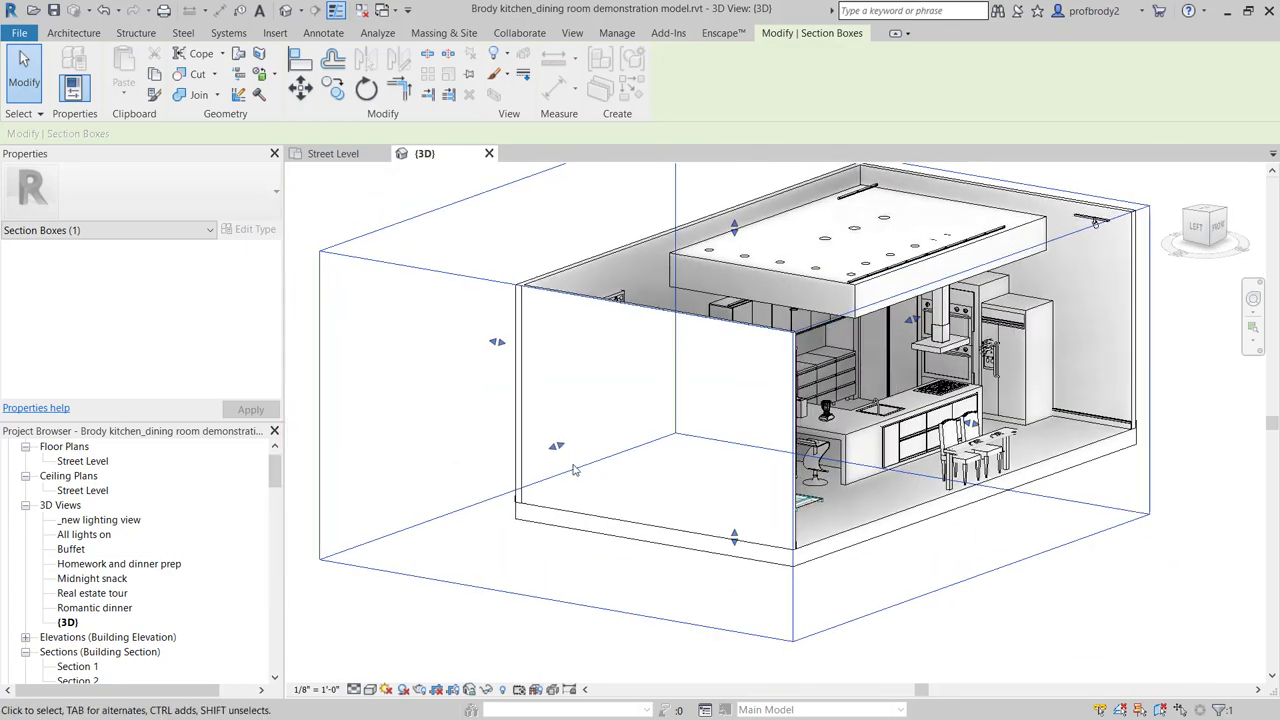
left_click_drag(557, 446, 760, 385)
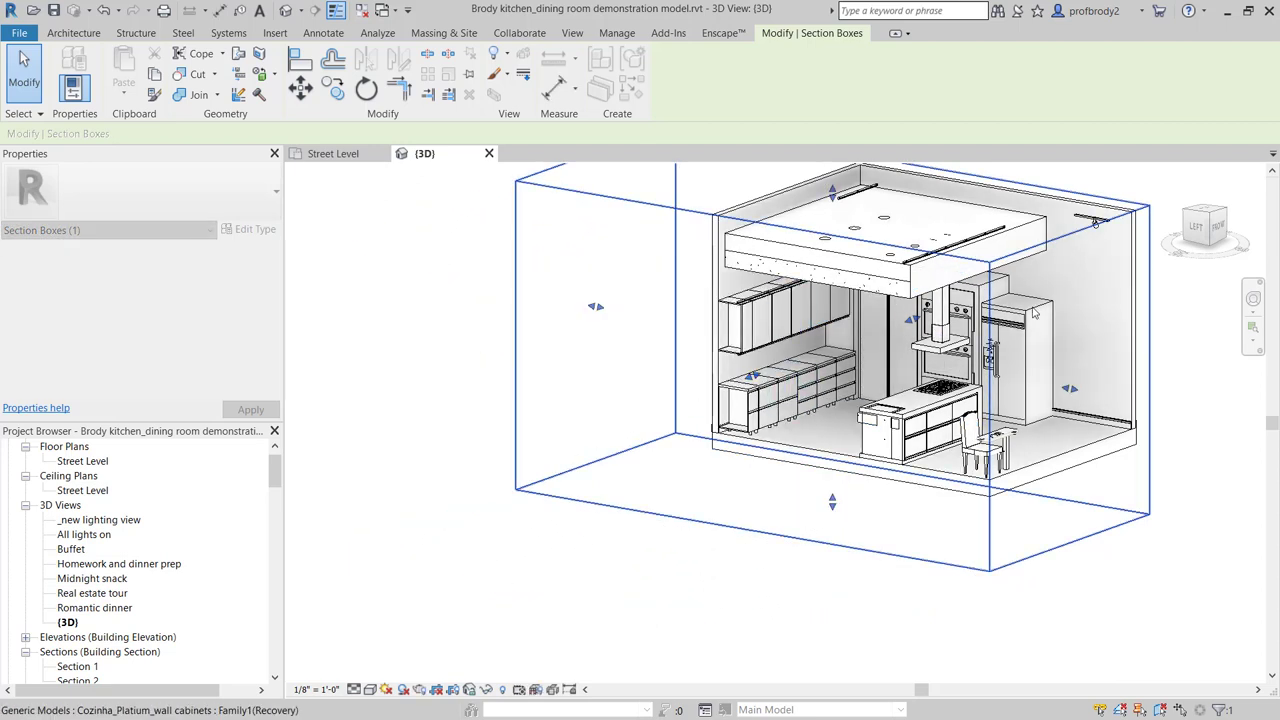
- Examine the strip lights above and below the wall cabinets from the left side of the cut kitchen
left_click(1199, 233)
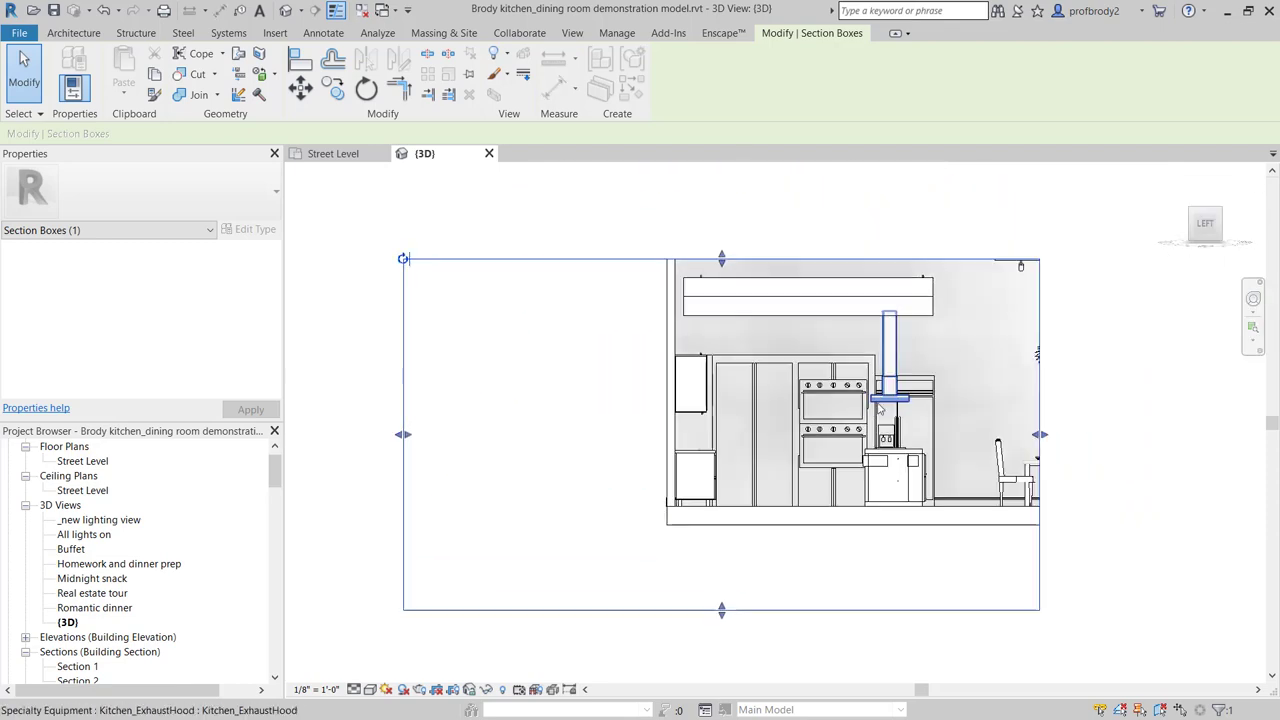
scroll(880, 410, "up", 4)
middle_click_drag(668, 438, 660, 478)
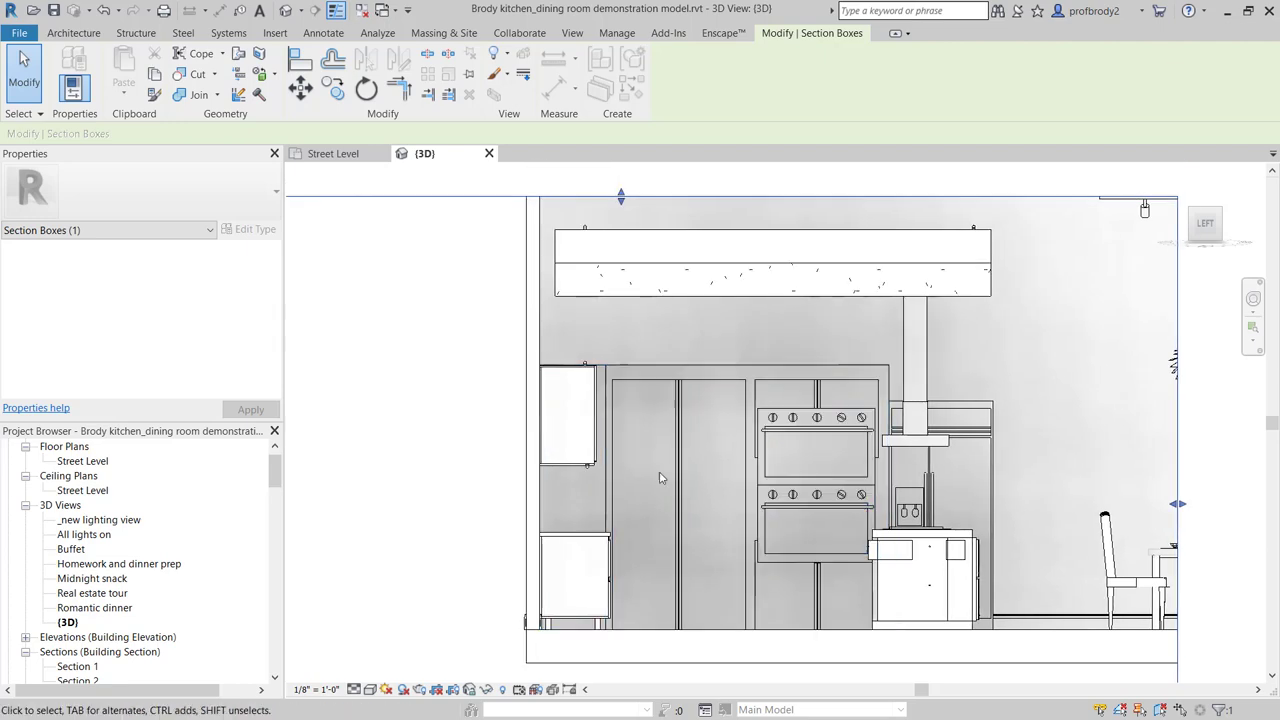
scroll(610, 470, "up", 8)
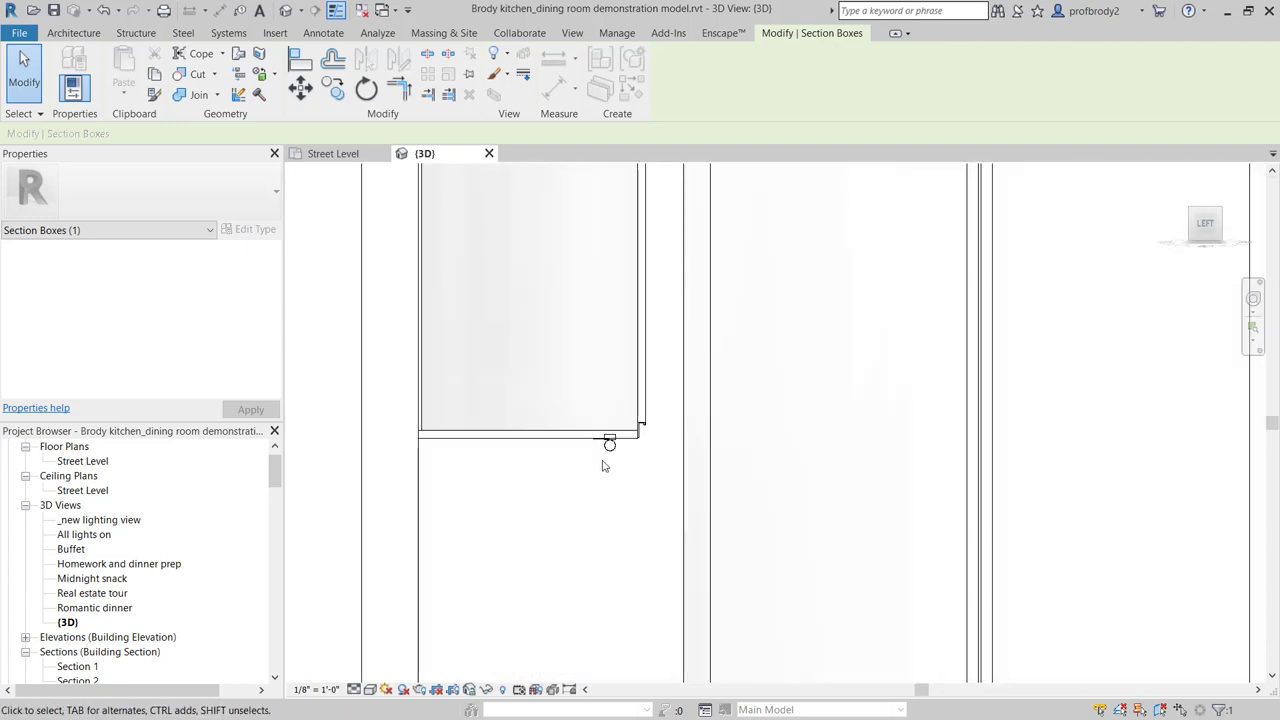
scroll(605, 460, "down", 6)
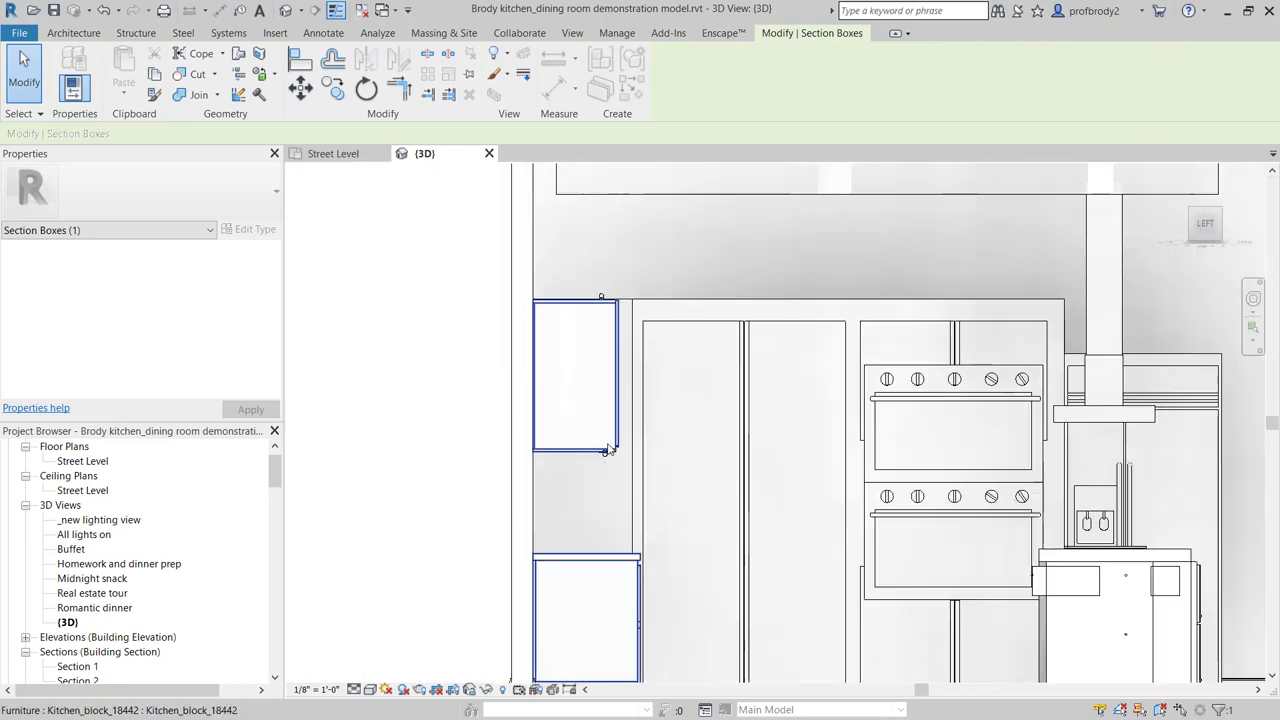
scroll(607, 450, "down", 3)
middle_click_drag(697, 478, 690, 475)
scroll(688, 474, "down", 1)
middle_click_drag(670, 491, 670, 491)
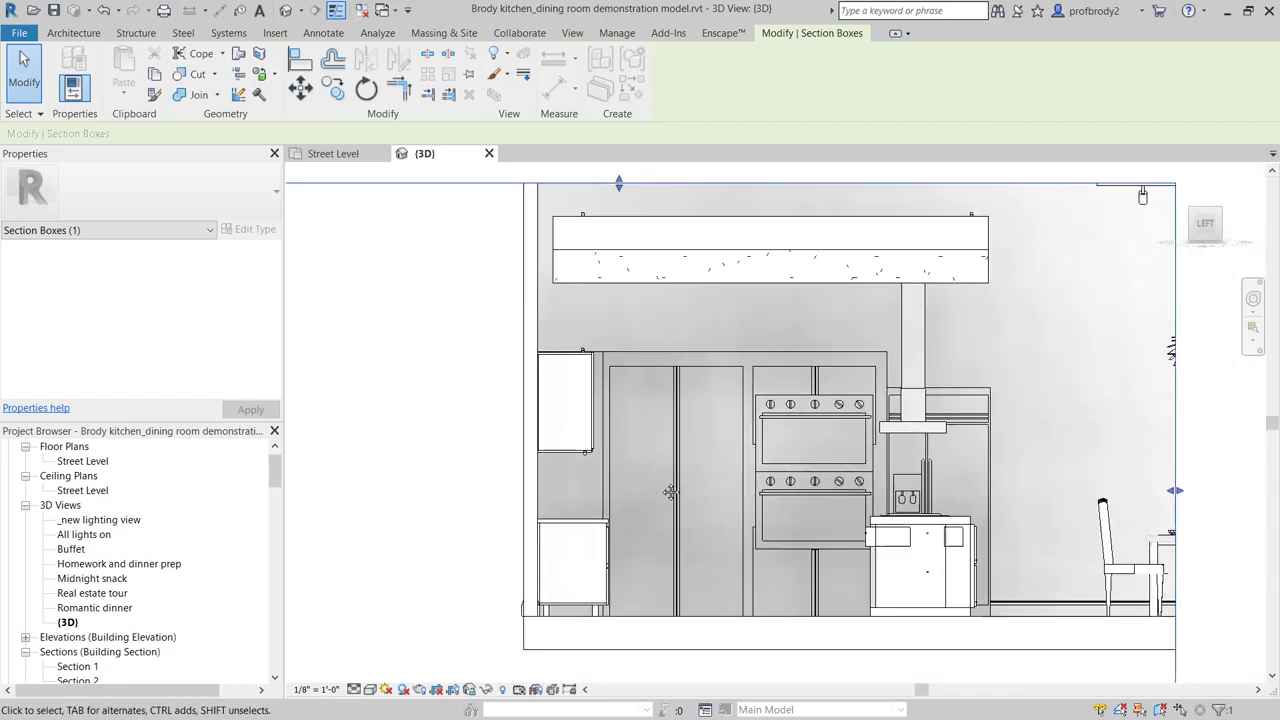
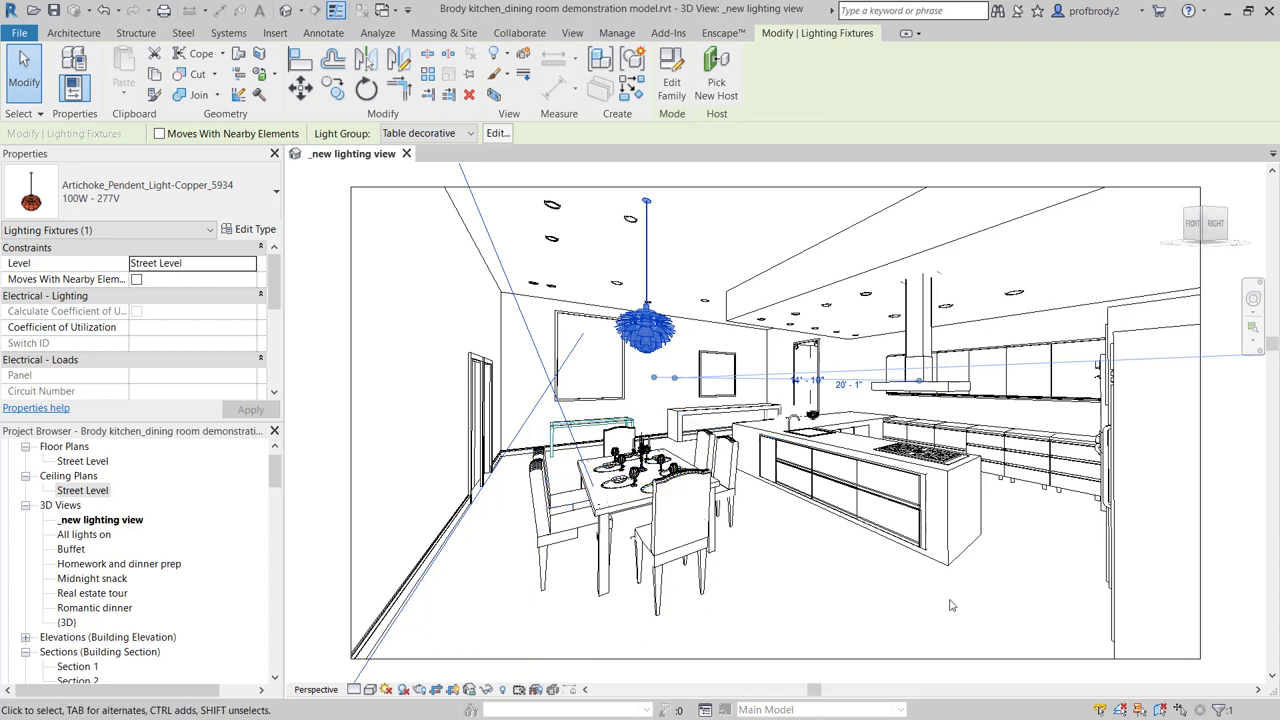
- Select the kitchen exhaust hood in the perspective view, and clear the selection
left_click(926, 408)
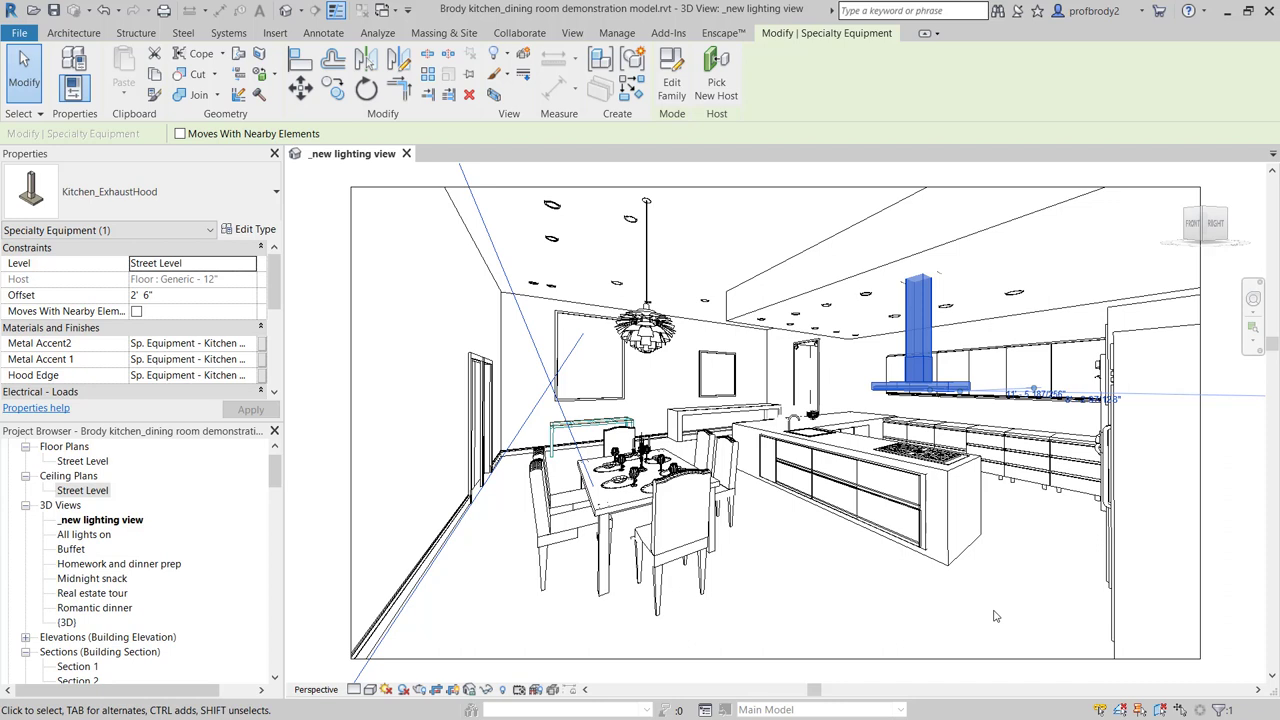
left_click(995, 615)
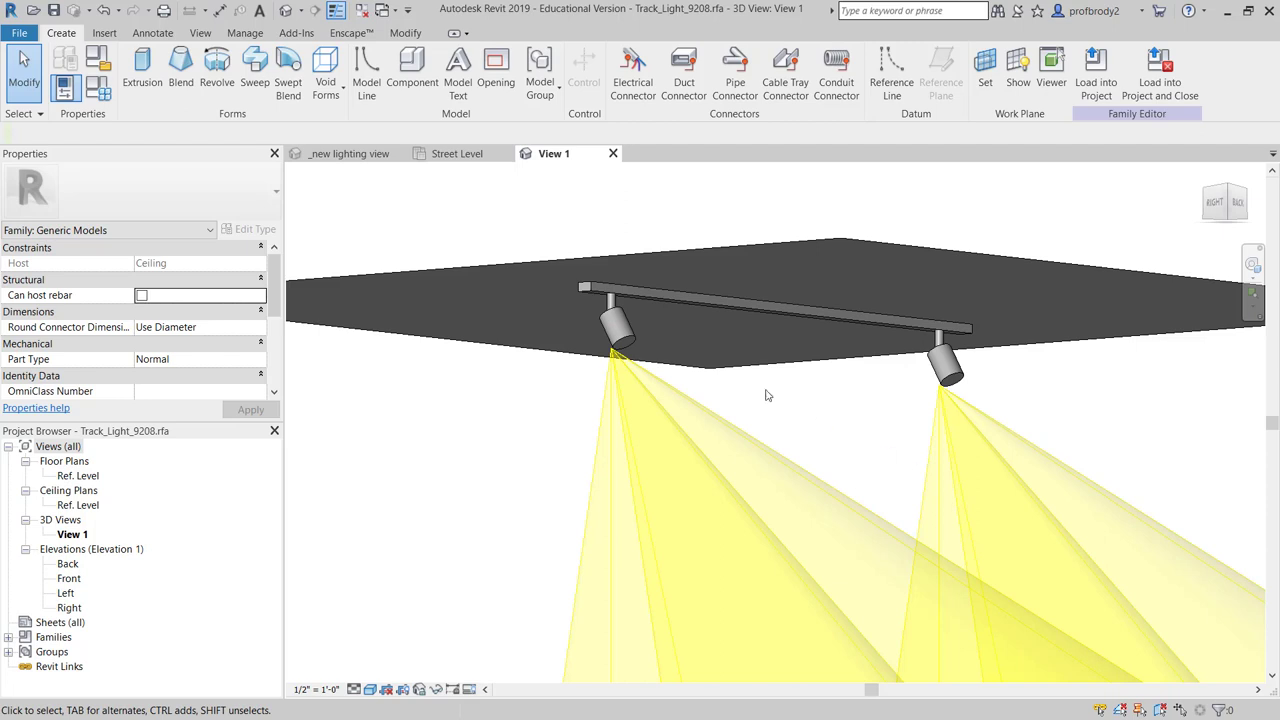
- Open the nested Track light family from the track fixture and examine its spot head and light source
left_click(627, 337)
double_click(627, 336)
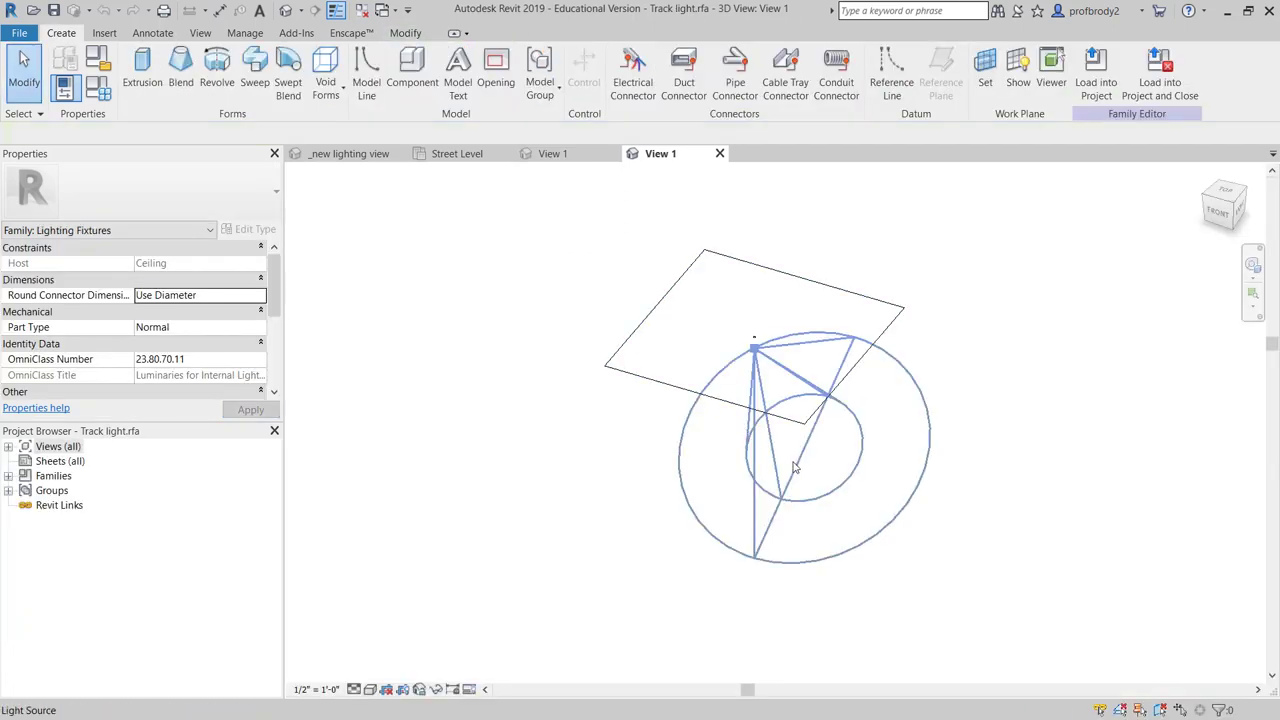
mouse_move(797, 467)
middle_mouse_down("shift")
mouse_move(751, 248)
mouse_move(737, 286)
middle_mouse_up("shift")
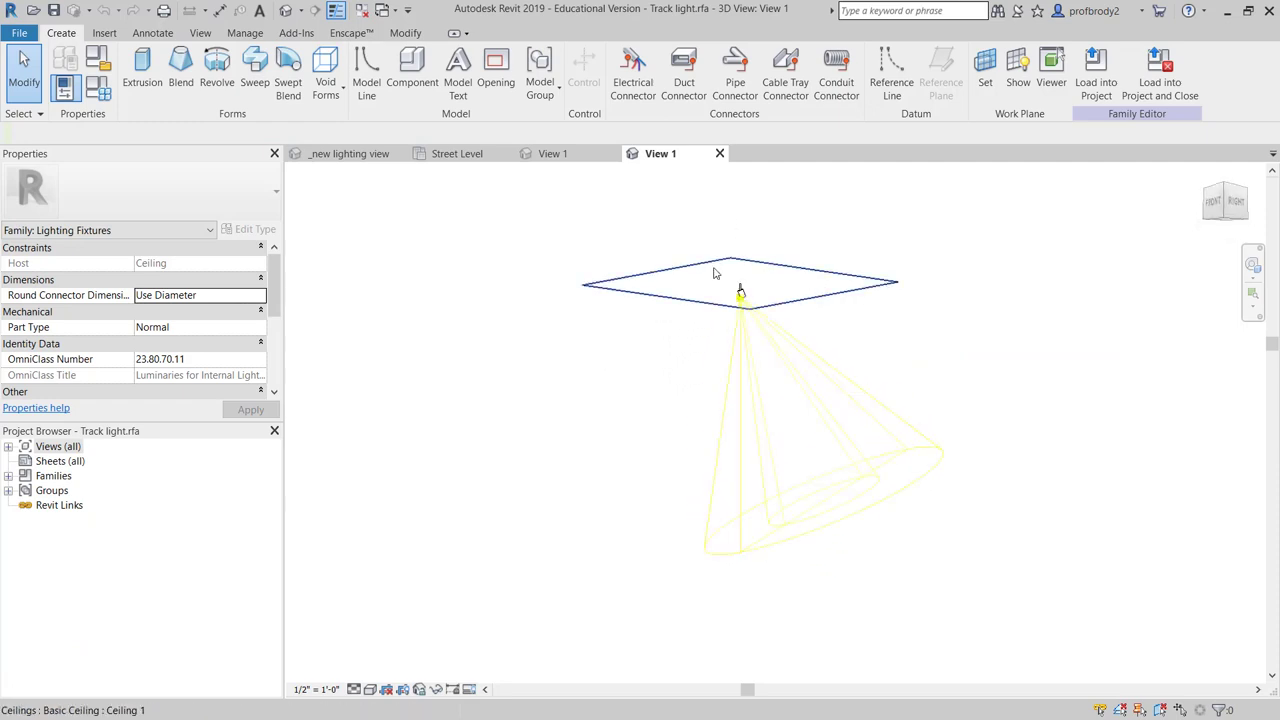
scroll(720, 286, "up", 6)
middle_click_drag(720, 200, 729, 349)
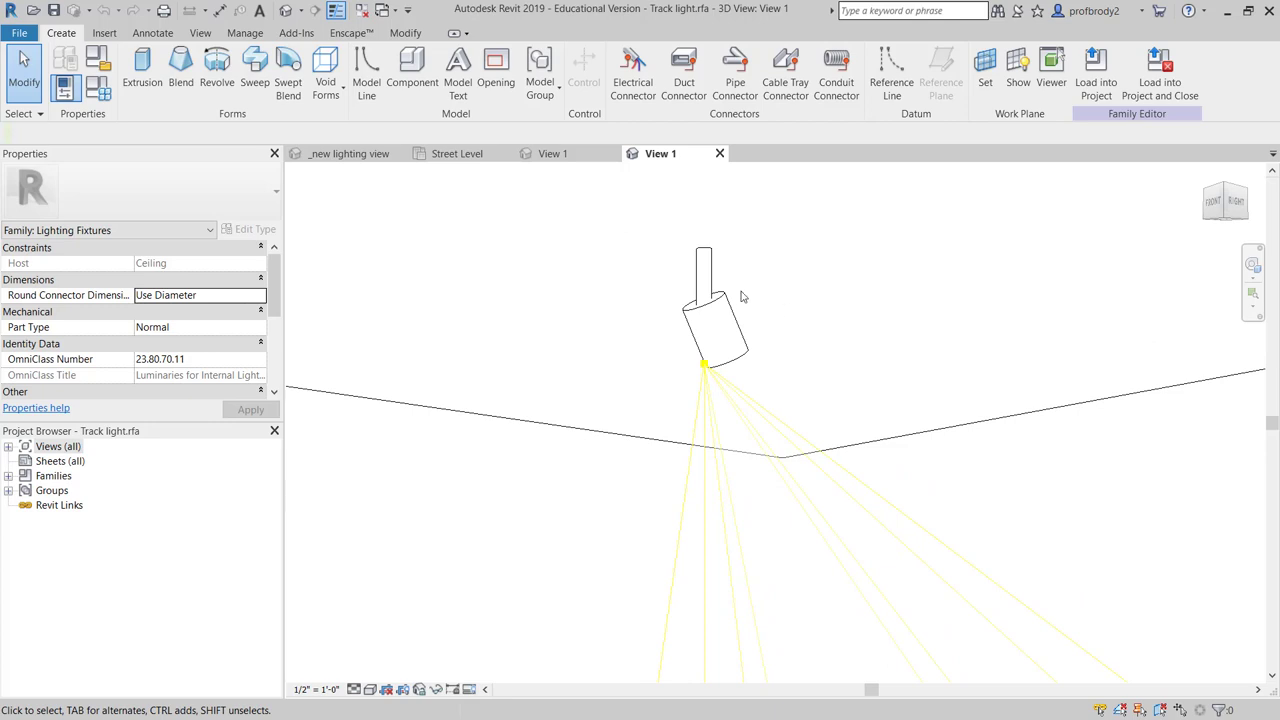
- Load the nested Track light family back into the track fixture family and delete its two track lights
left_click(1156, 97)
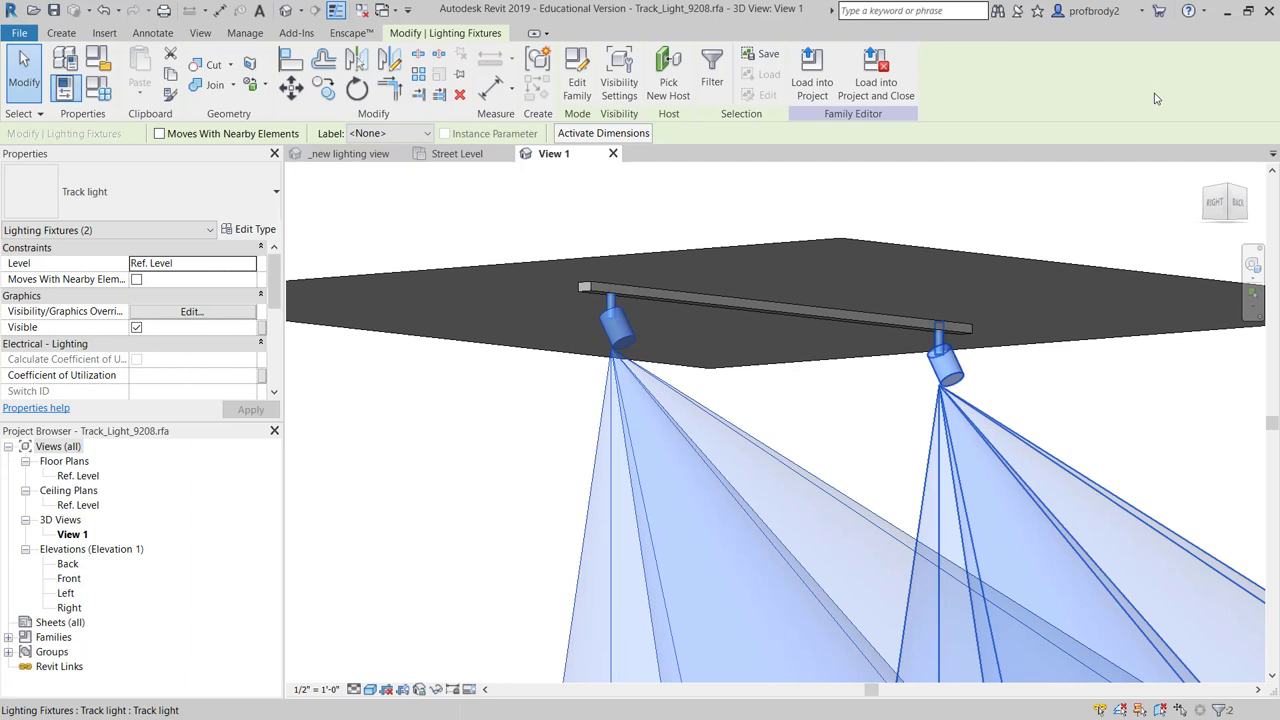
key("Delete")
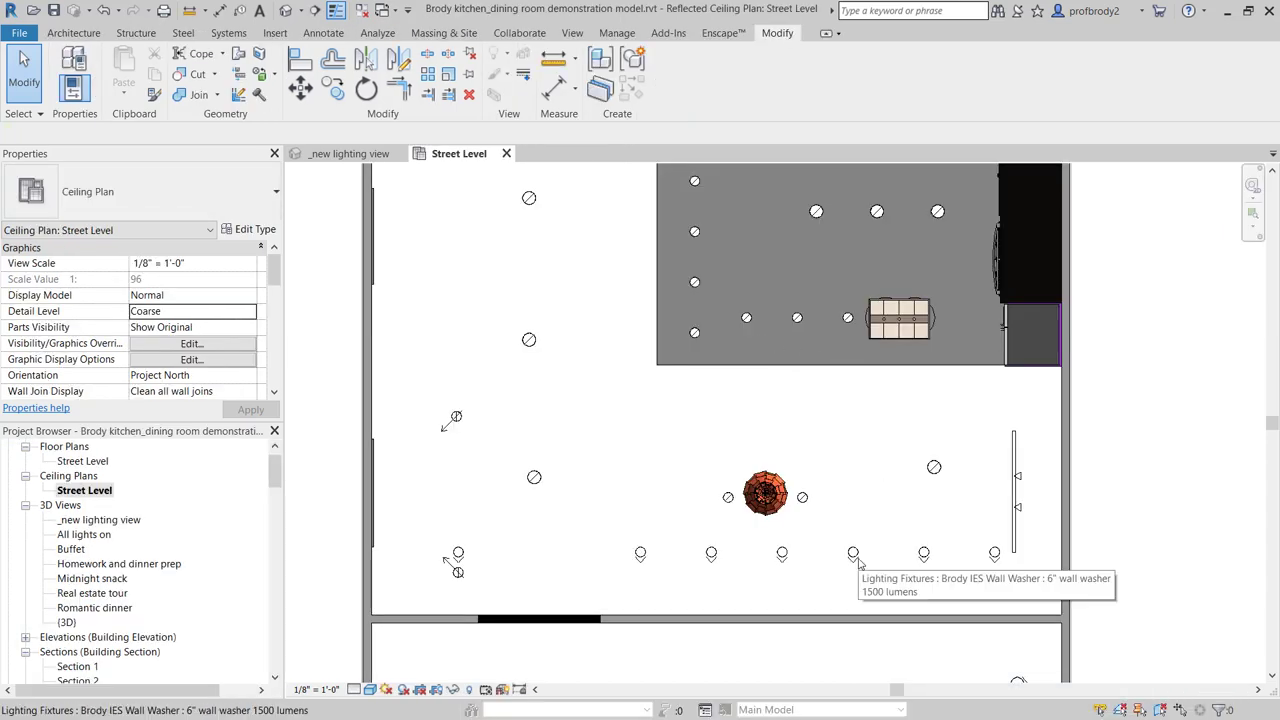
- Examine the lighting fixture layout across the whole kitchen and dining room in the ceiling plan
middle_click_drag(614, 480, 620, 538)
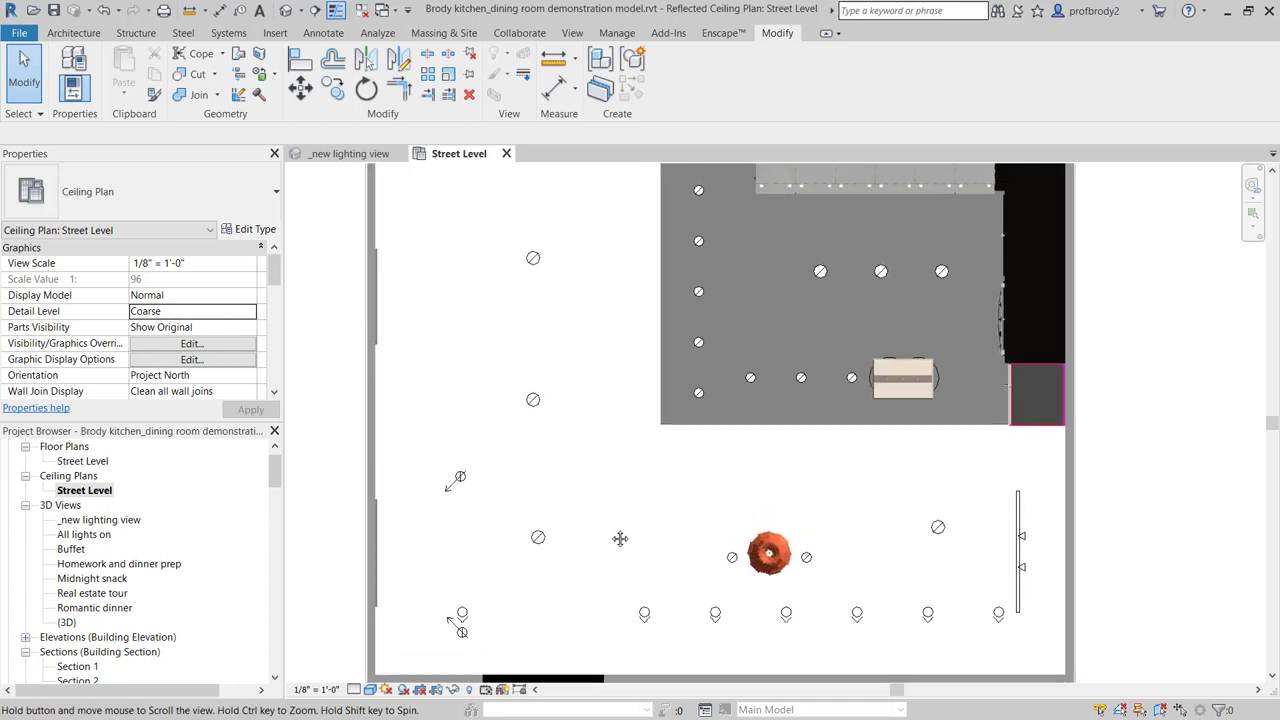
scroll(620, 538, "down", 1)
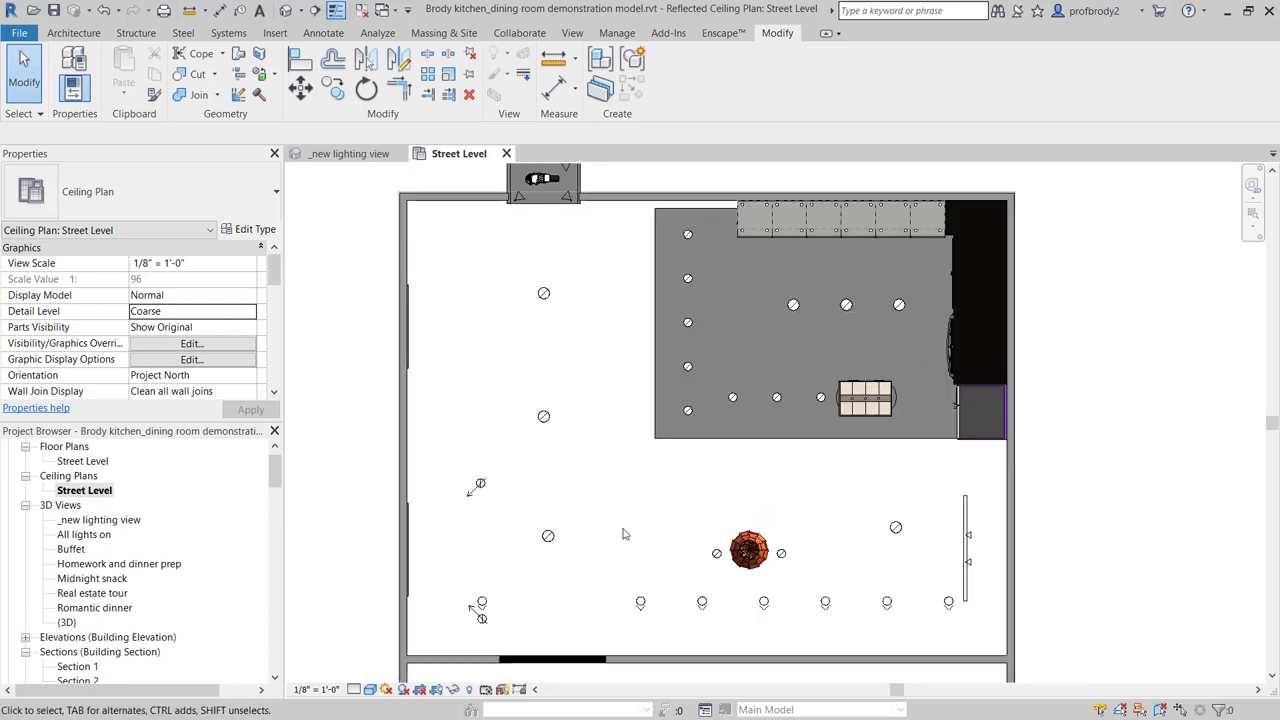
- Open the light group manager from the wall washer nearest the track in the dining room ceiling plan
scroll(634, 555, "up", 1)
middle_click_drag(638, 555, 654, 491)
scroll(651, 491, "up", 1)
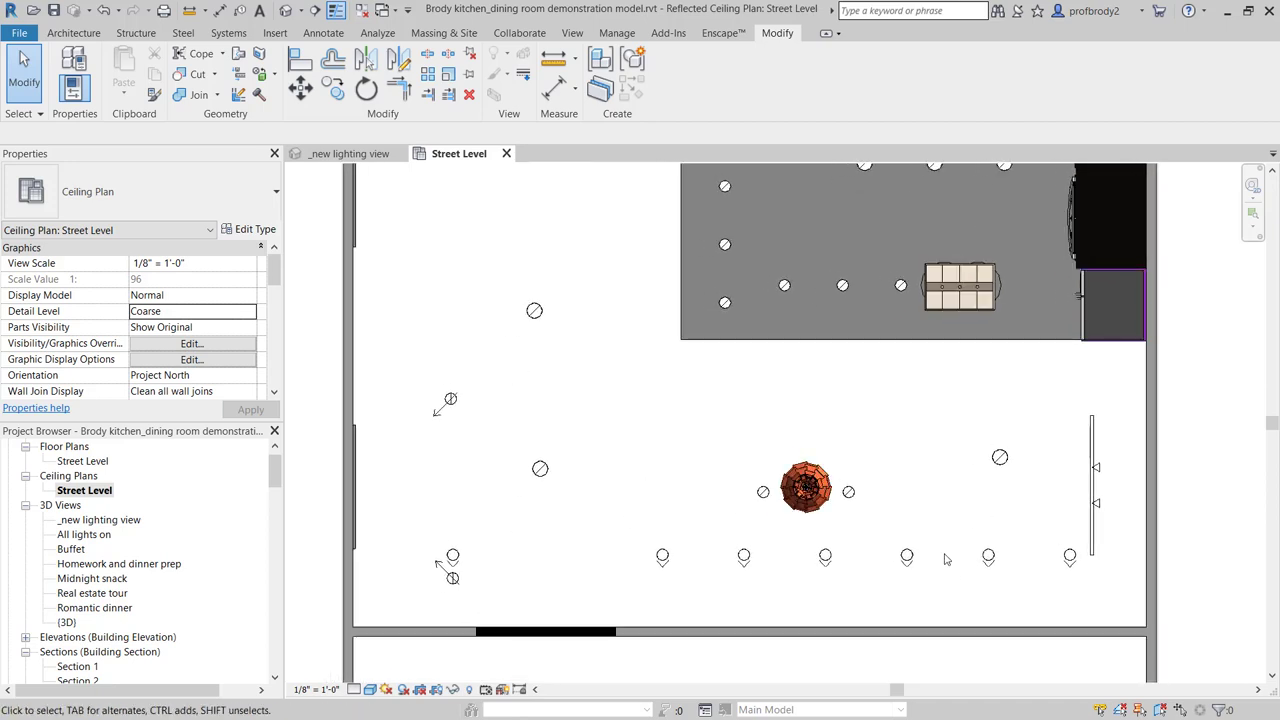
left_click(1070, 557)
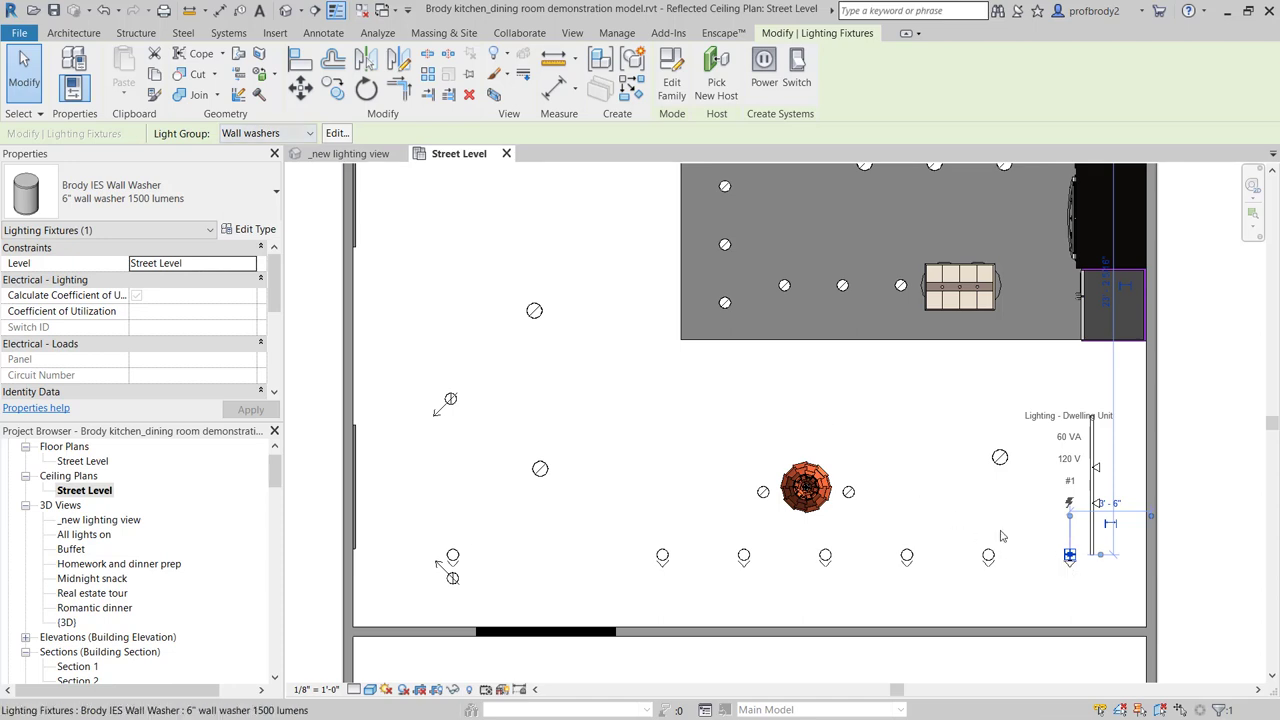
left_click(309, 134)
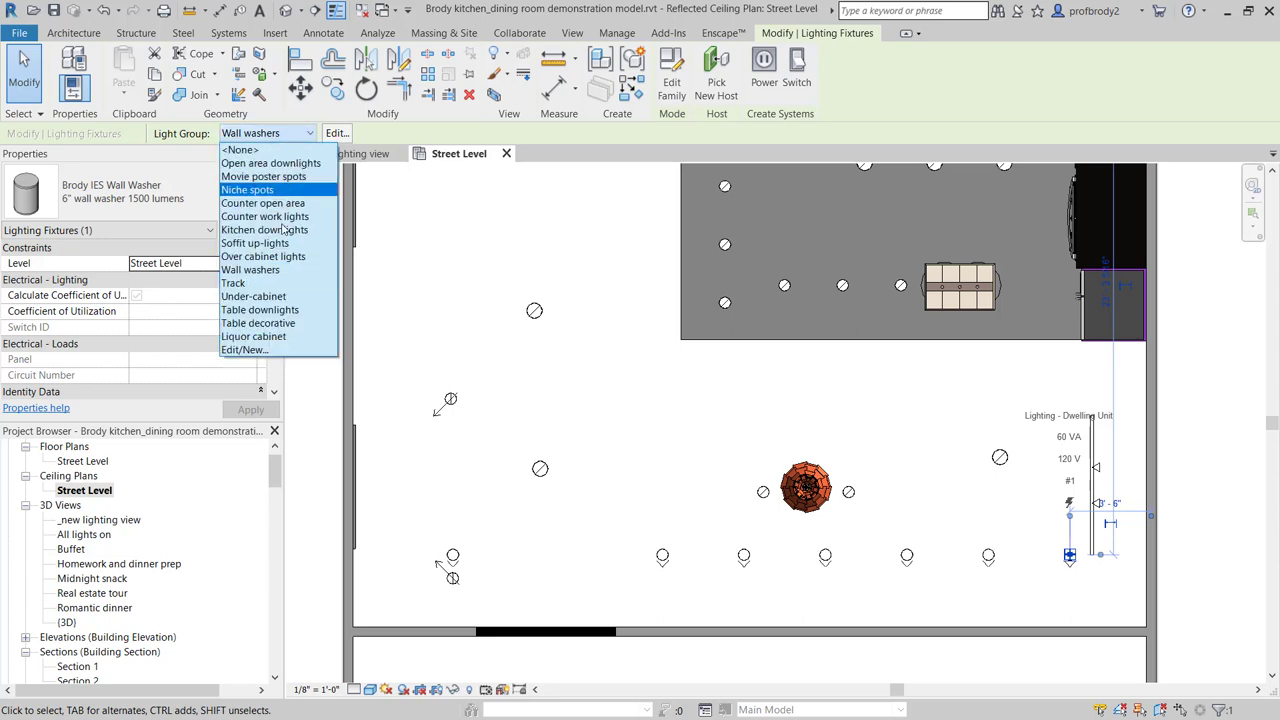
left_click(248, 350)
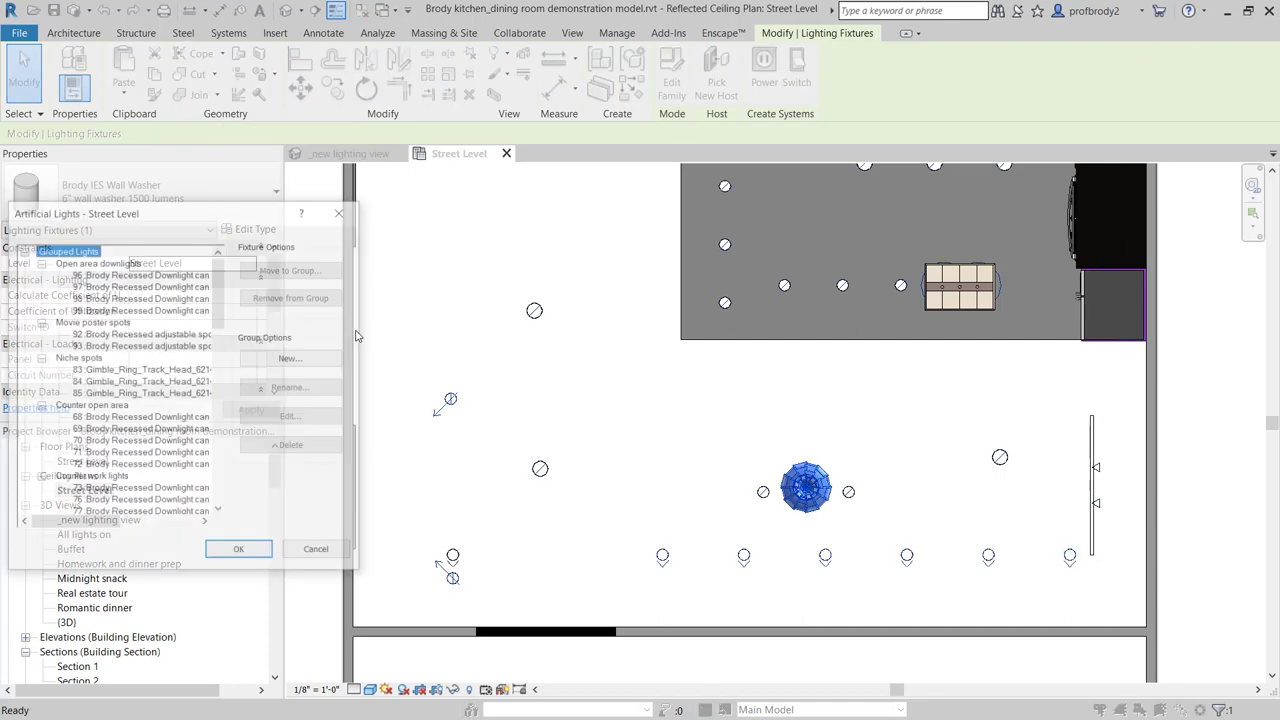
left_click_drag(177, 219, 323, 189)
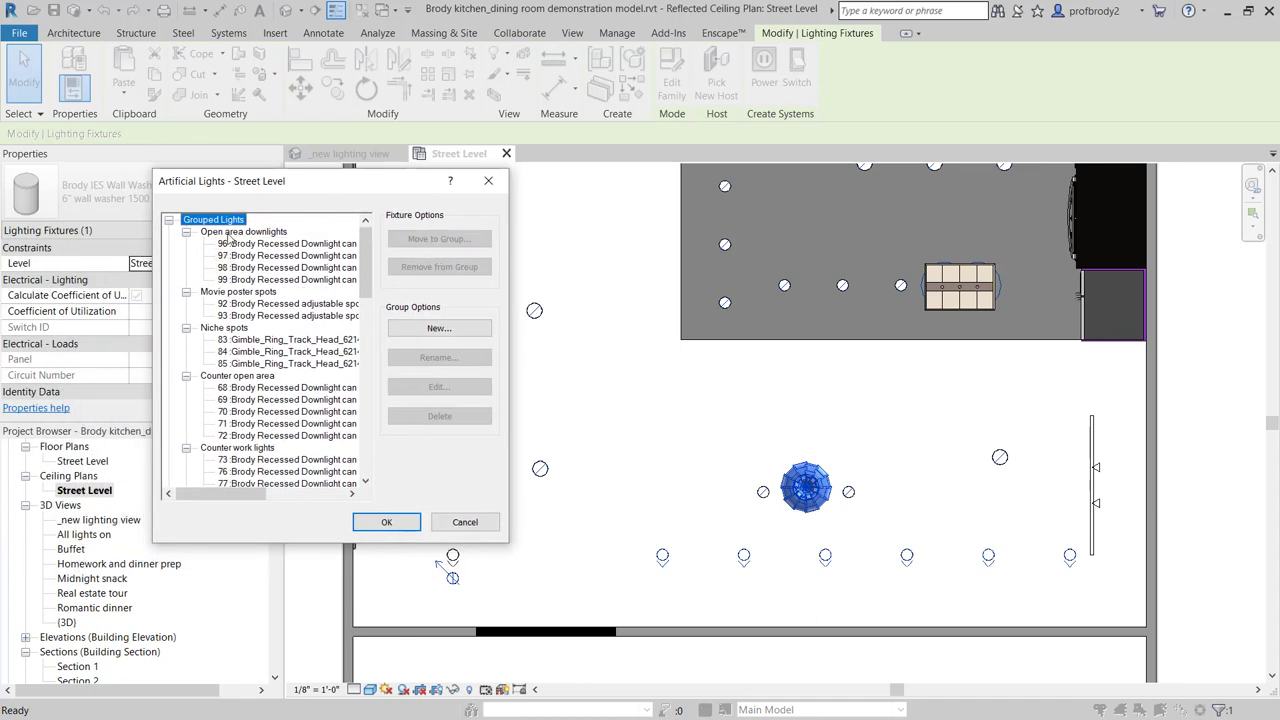
- Review the light groups from Open area downlights to Table decorative by collapsing each one, then close the manager without changes
left_click(186, 232)
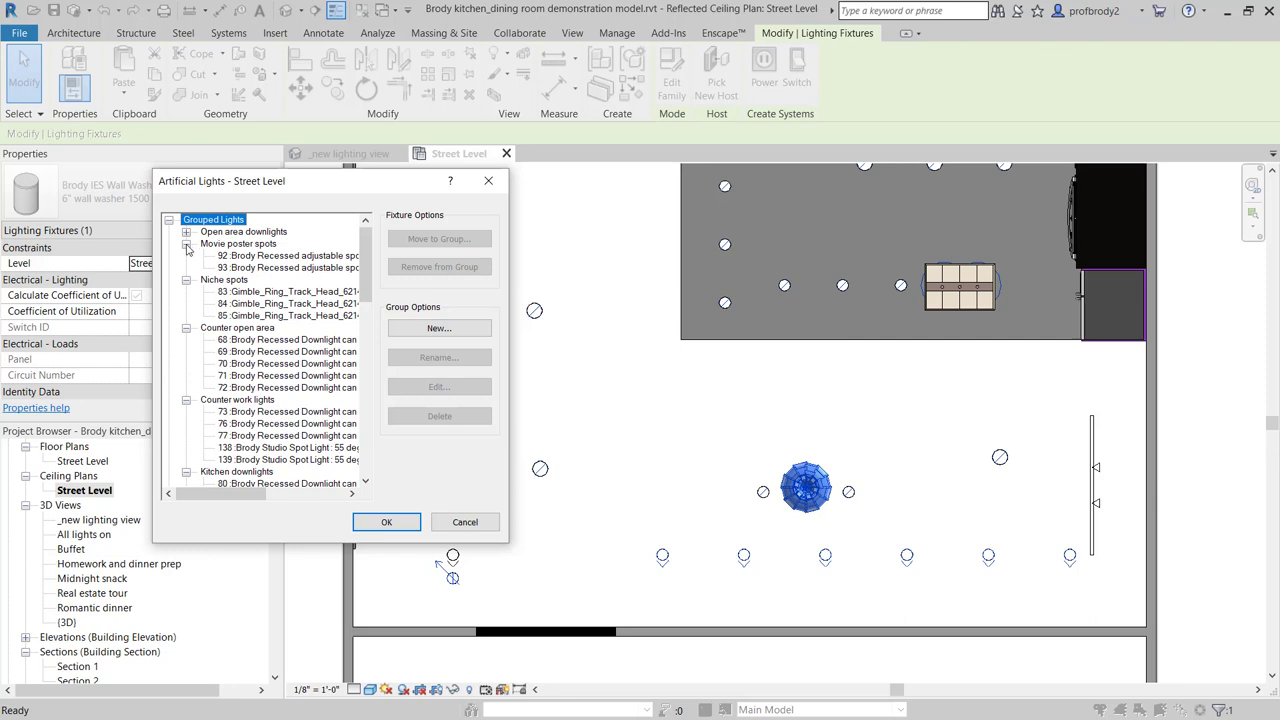
left_click(186, 244)
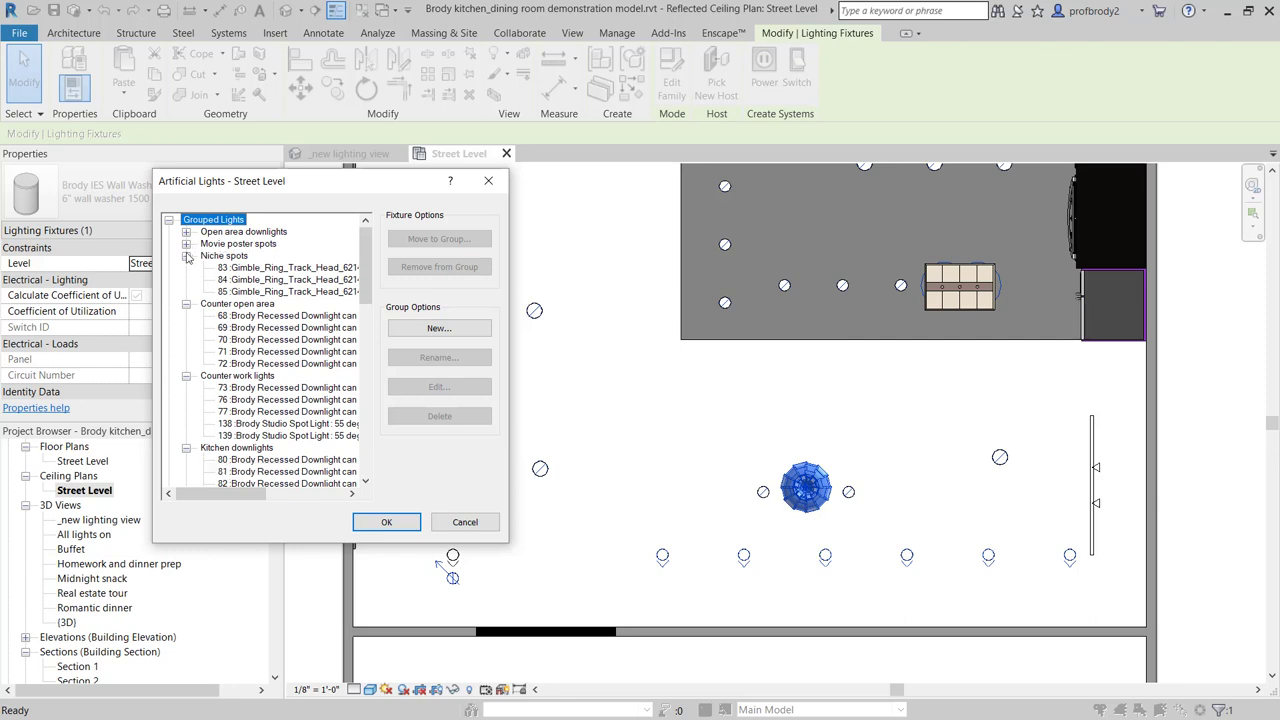
left_click(186, 256)
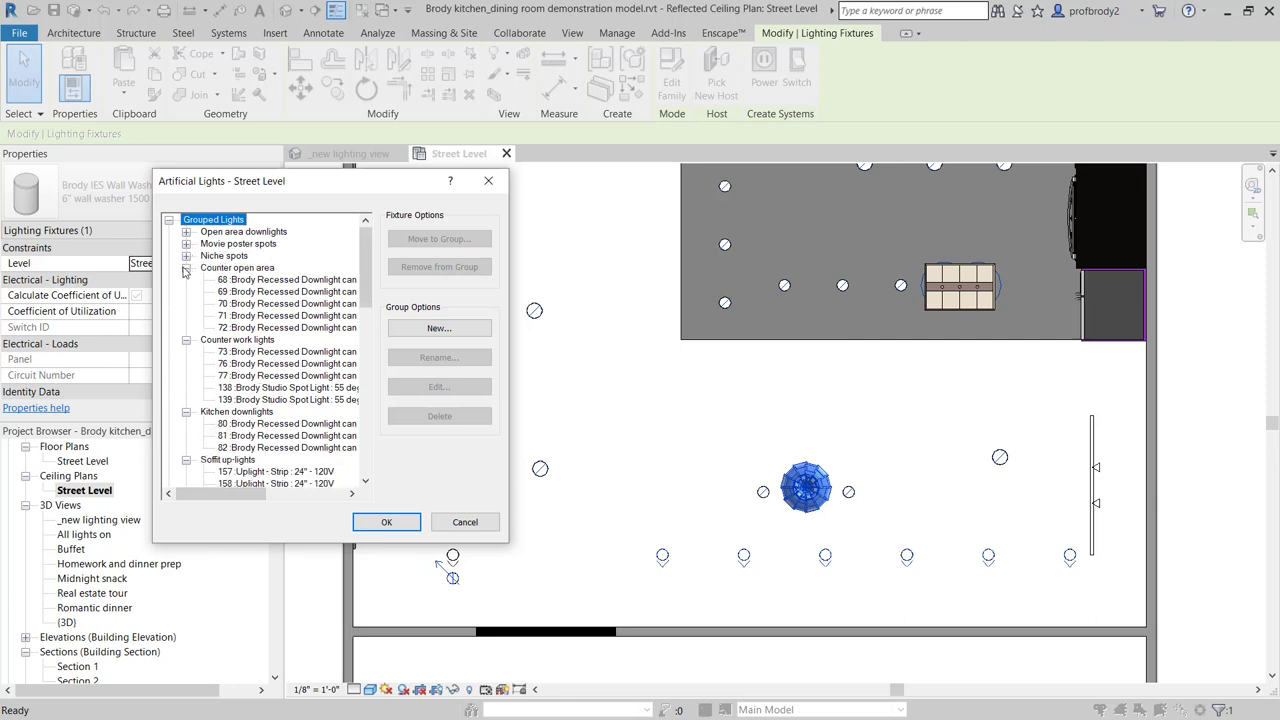
left_click(186, 268)
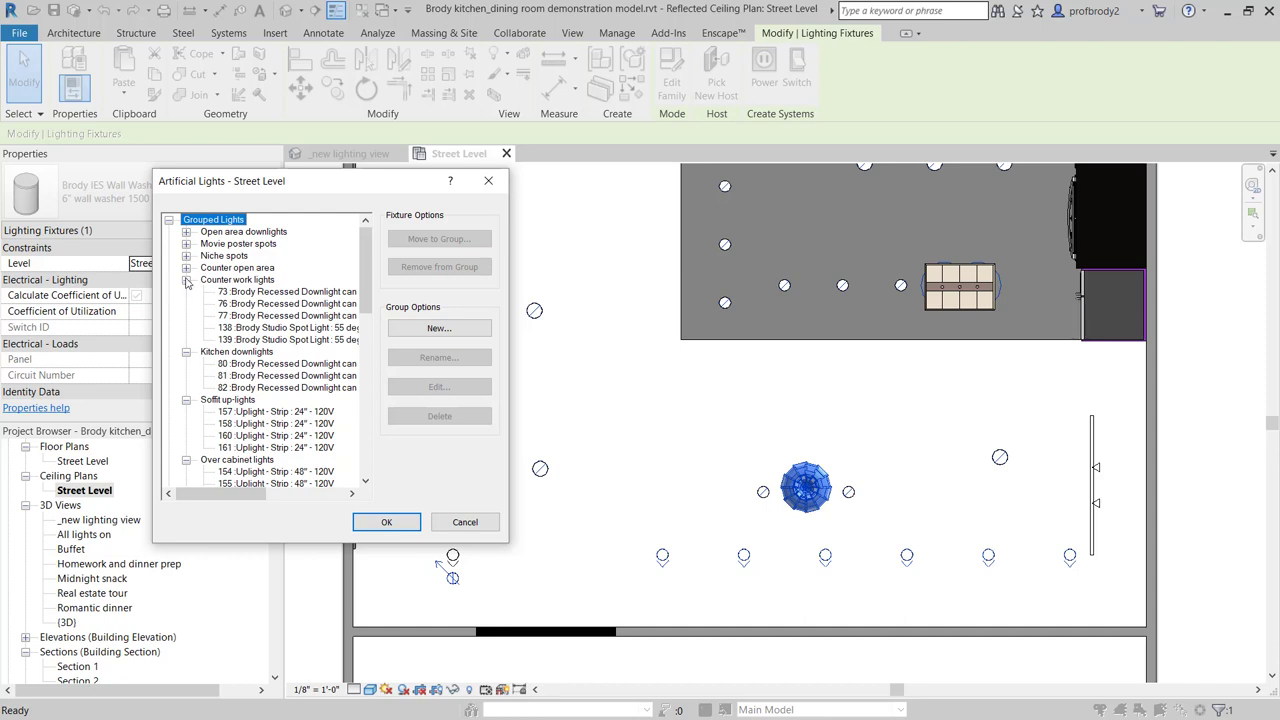
left_click(186, 280)
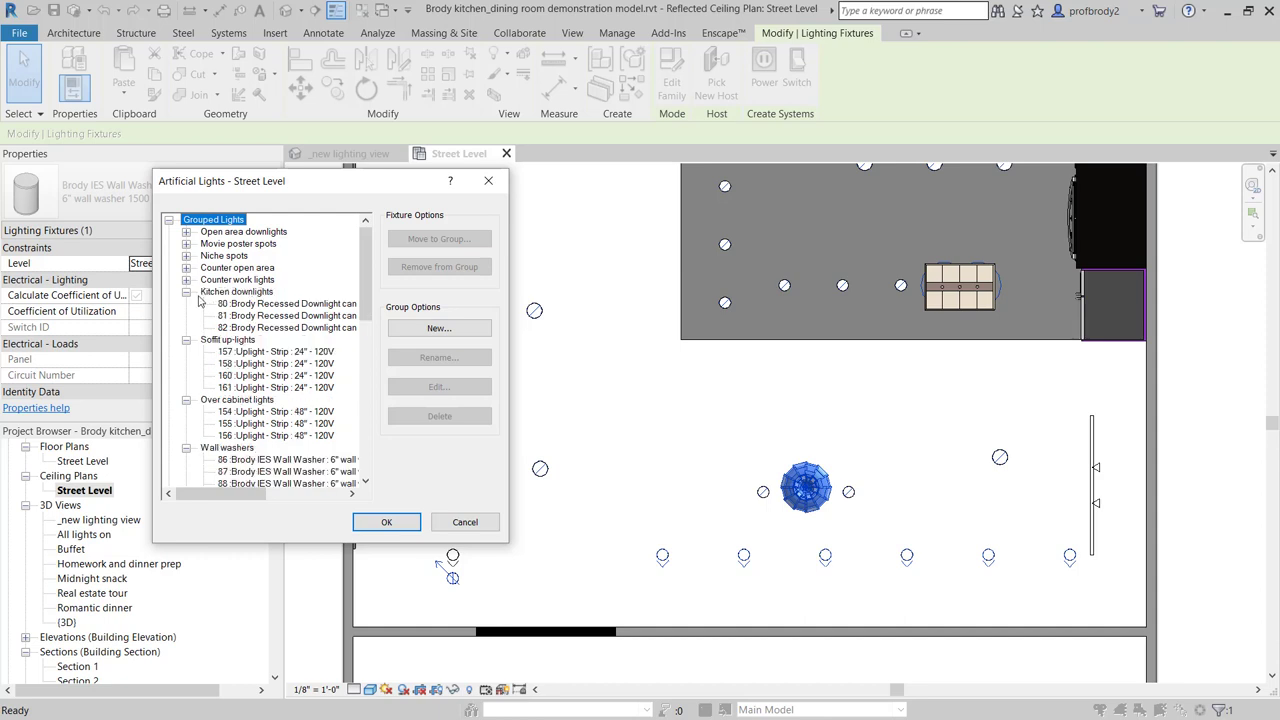
left_click(186, 292)
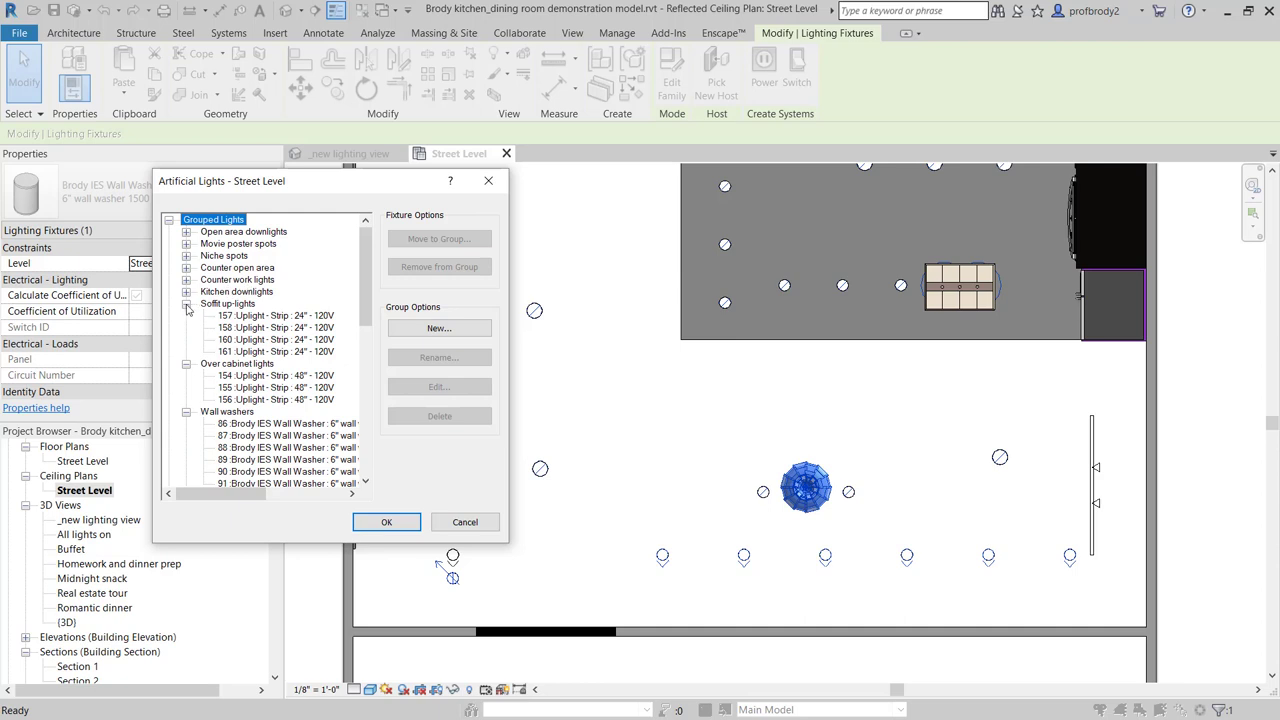
left_click(186, 304)
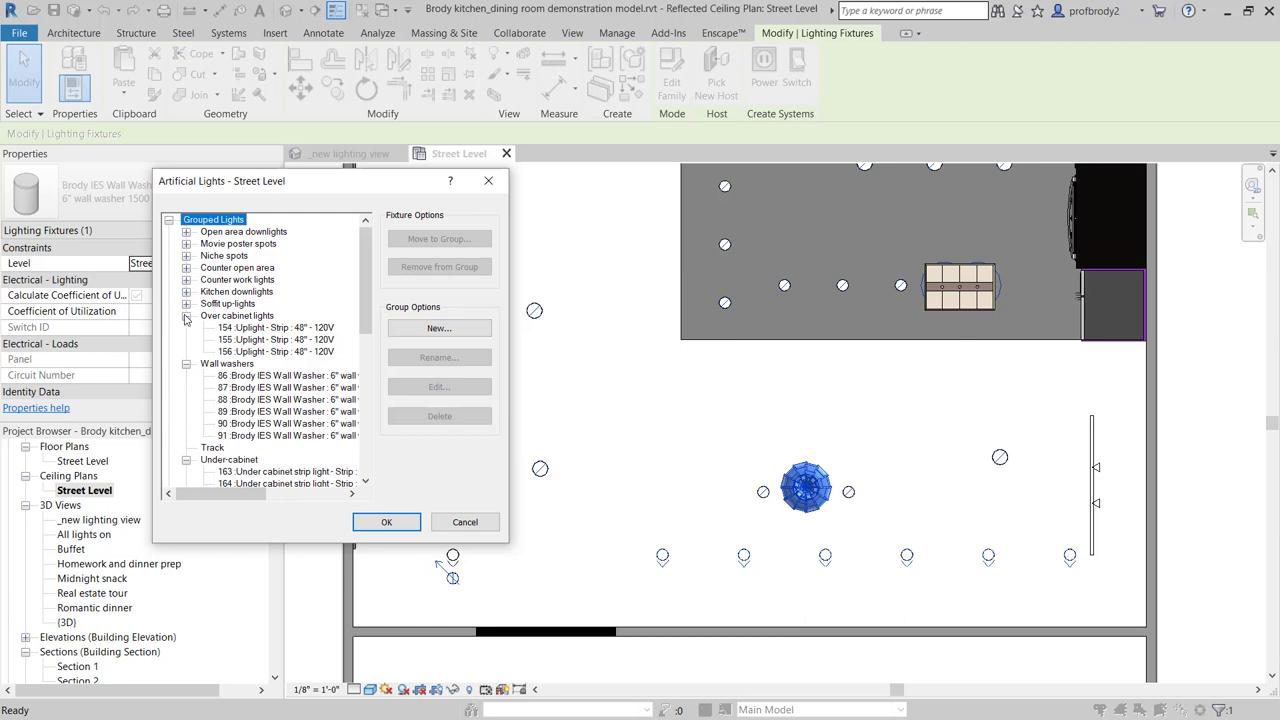
left_click(186, 316)
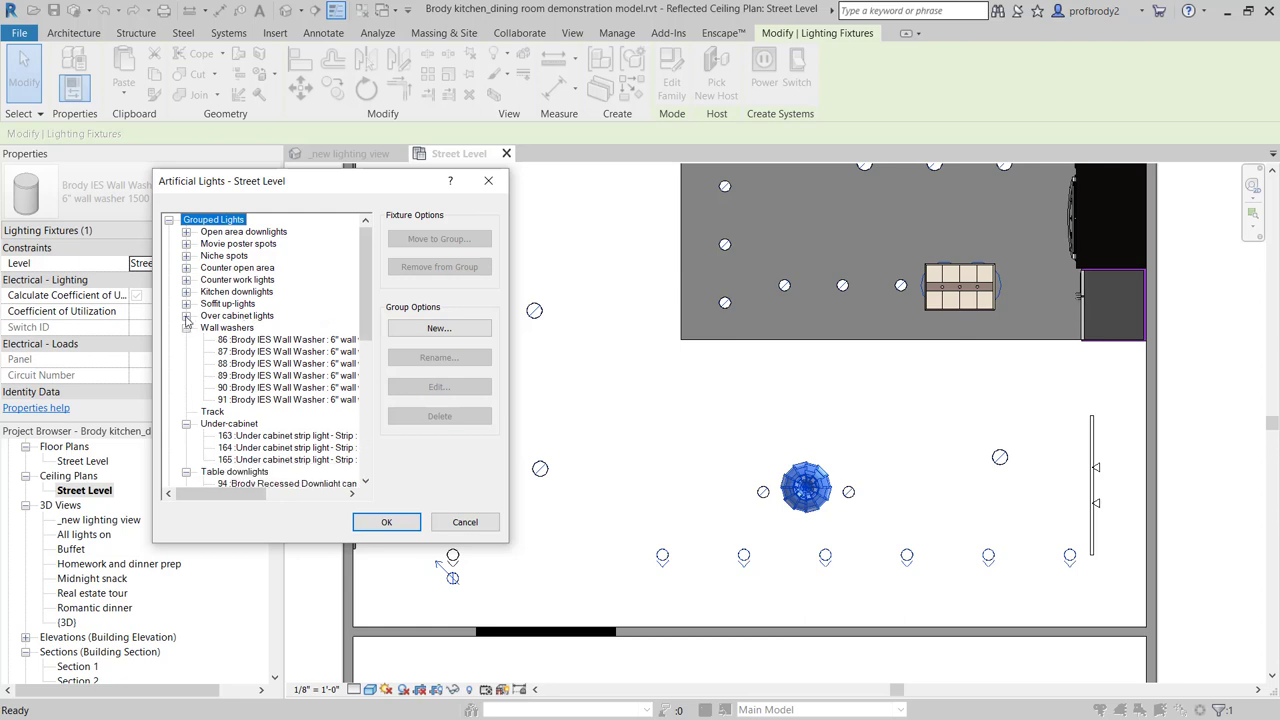
left_click(186, 328)
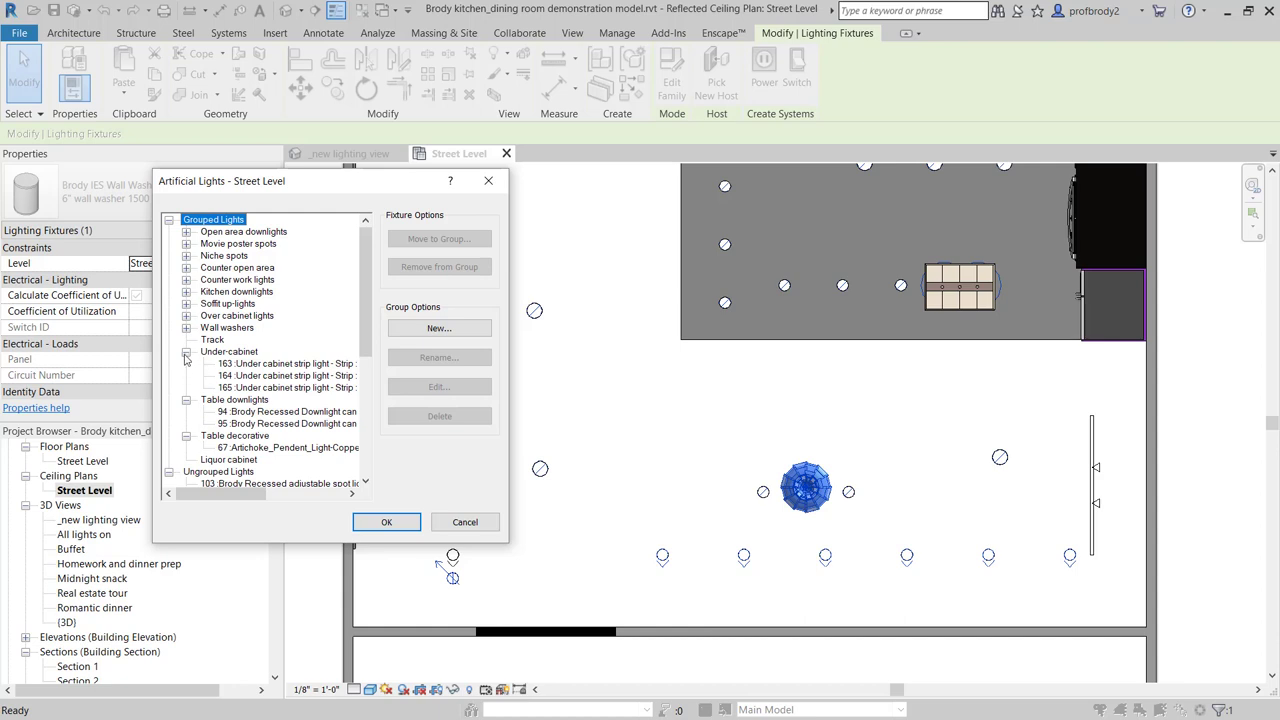
left_click(186, 353)
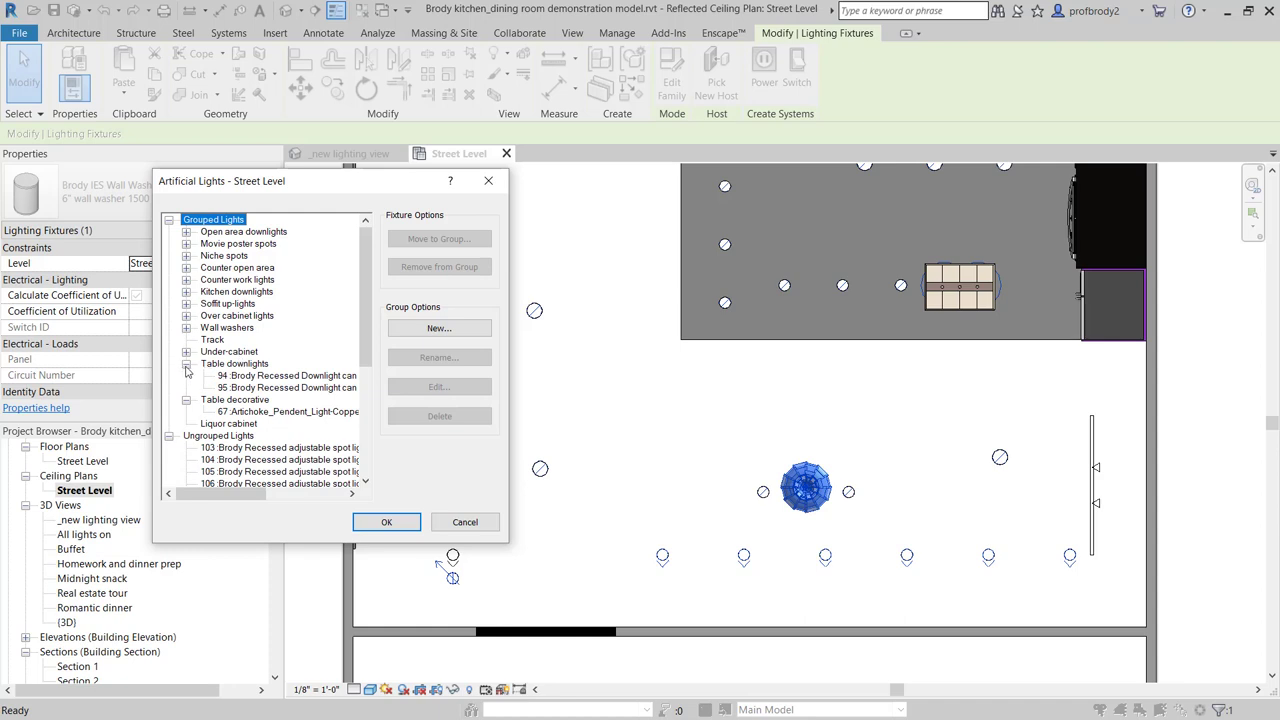
left_click(186, 364)
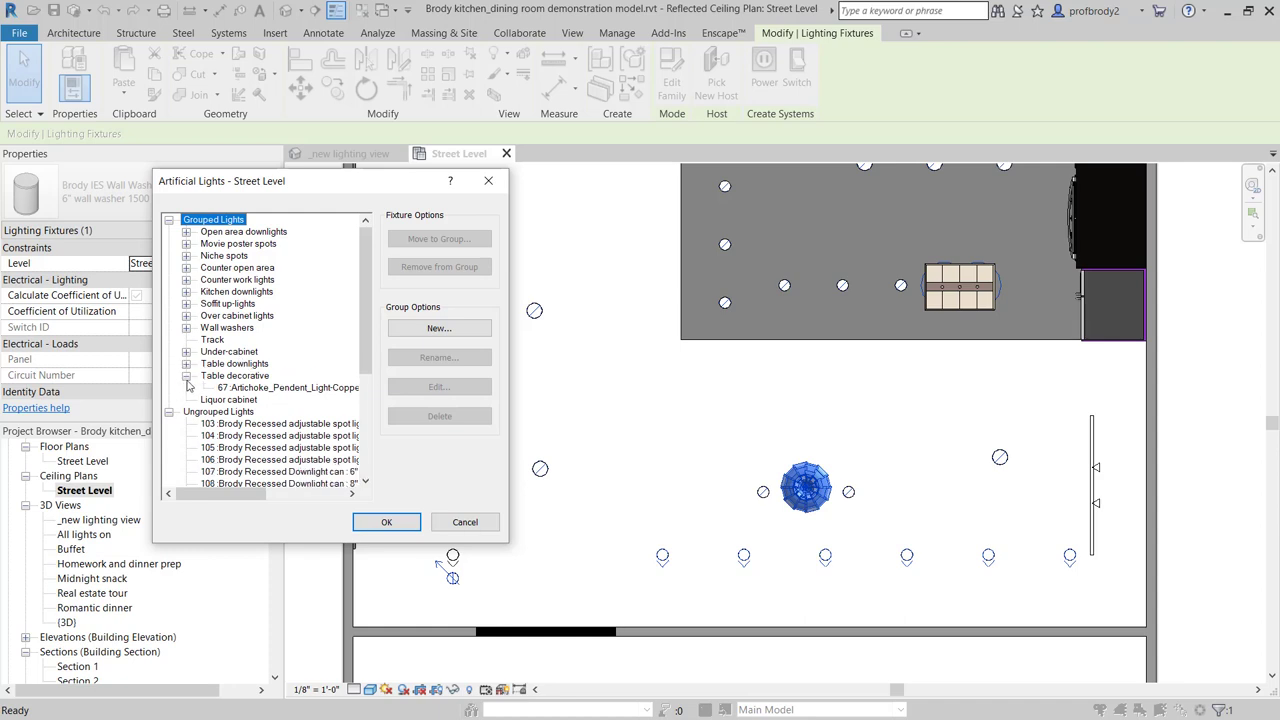
left_click(187, 377)
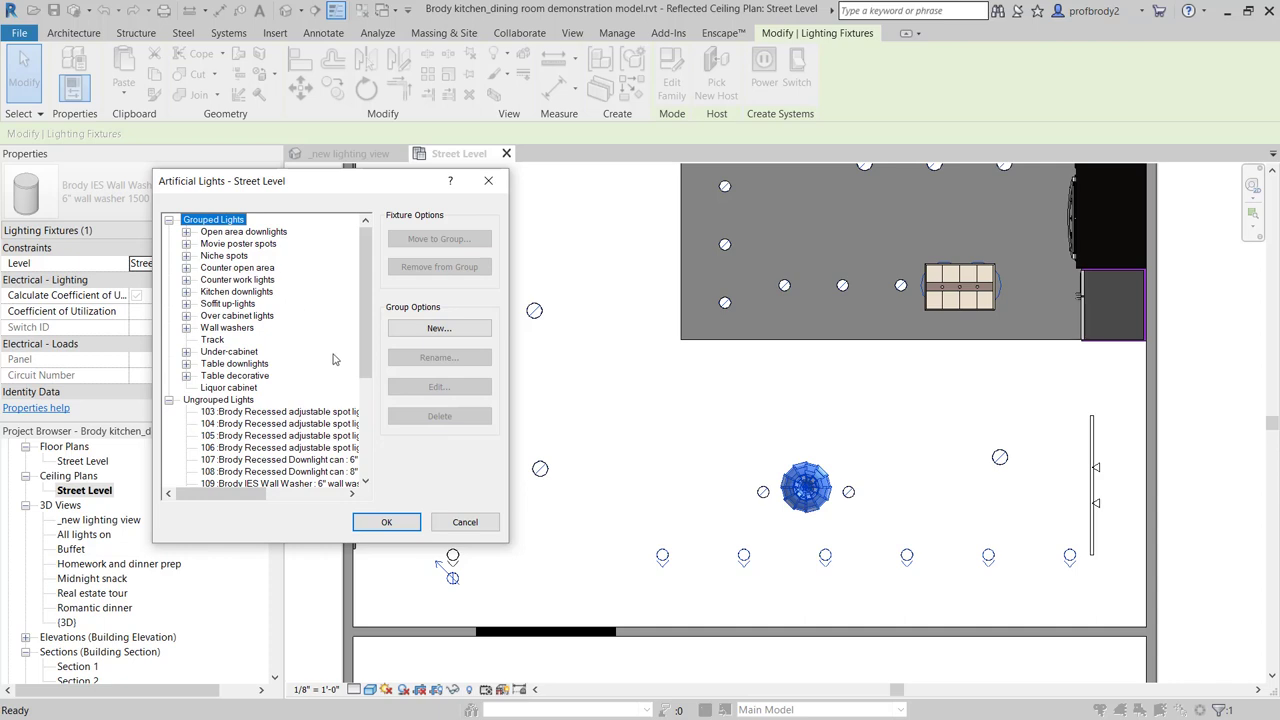
left_click(464, 522)
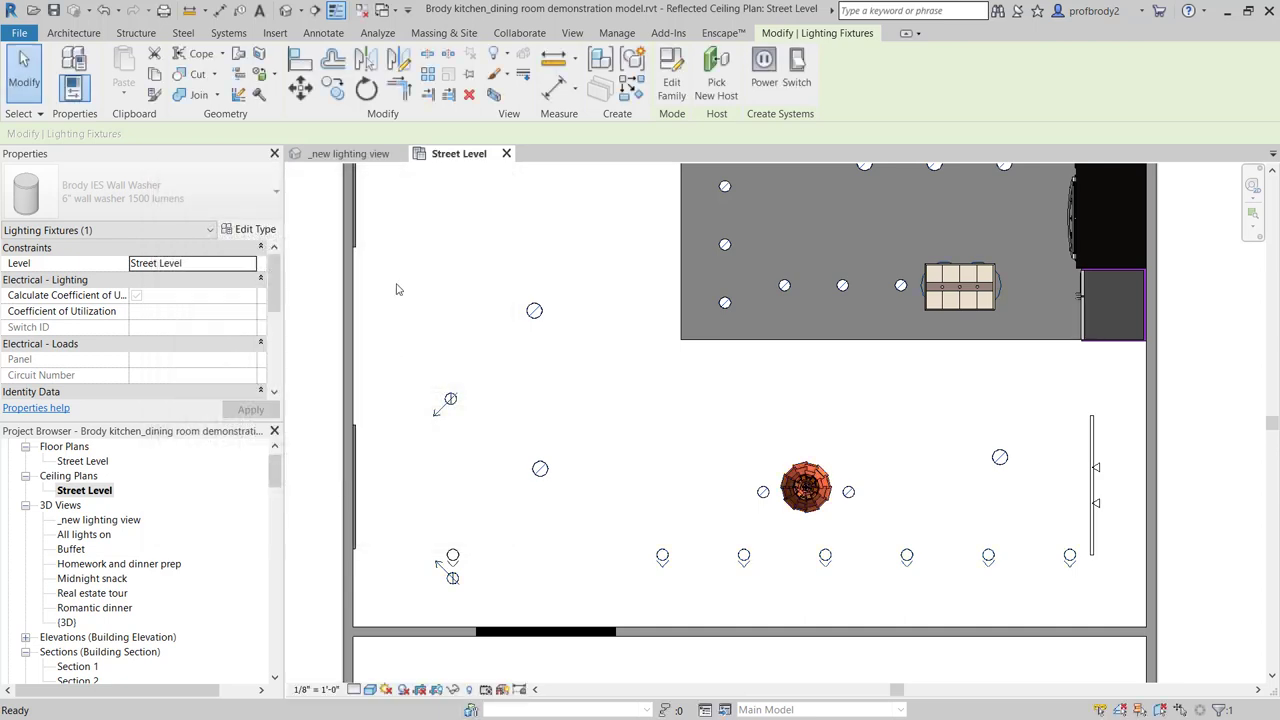
key("Escape")
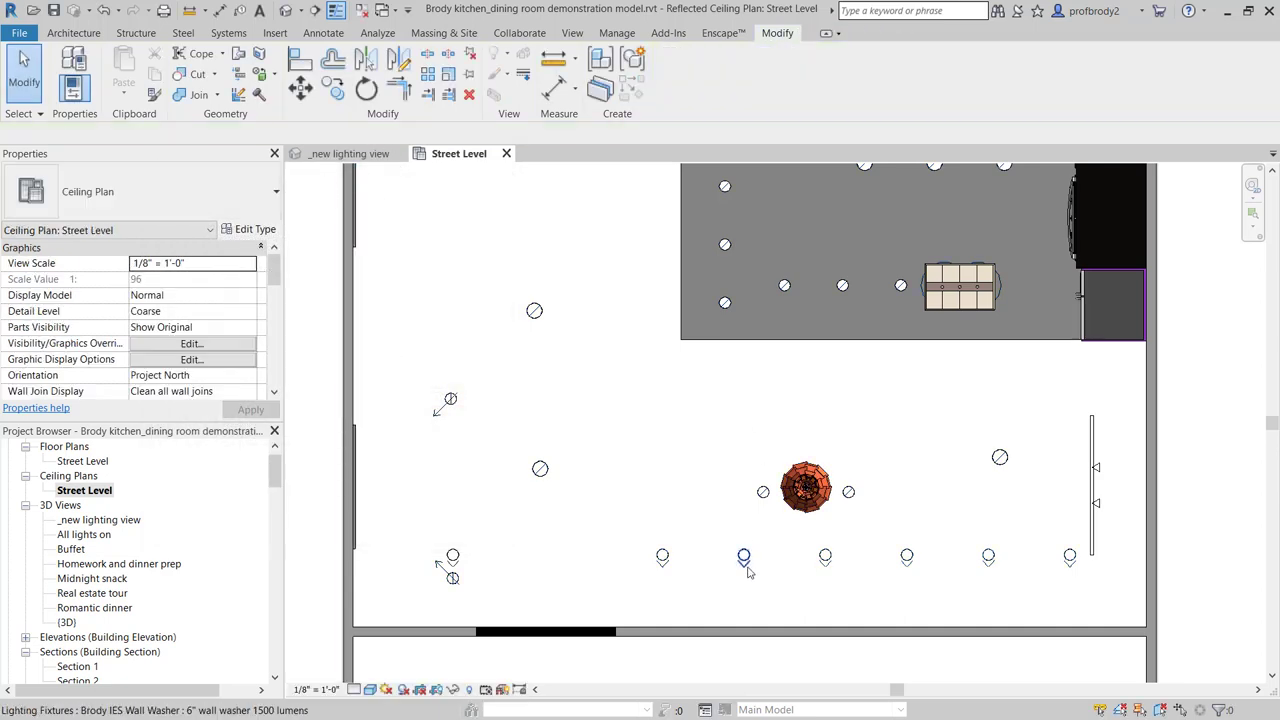
- Open the Wall washers light group for editing from one of its fixtures, and leave it without changes
left_click(744, 557)
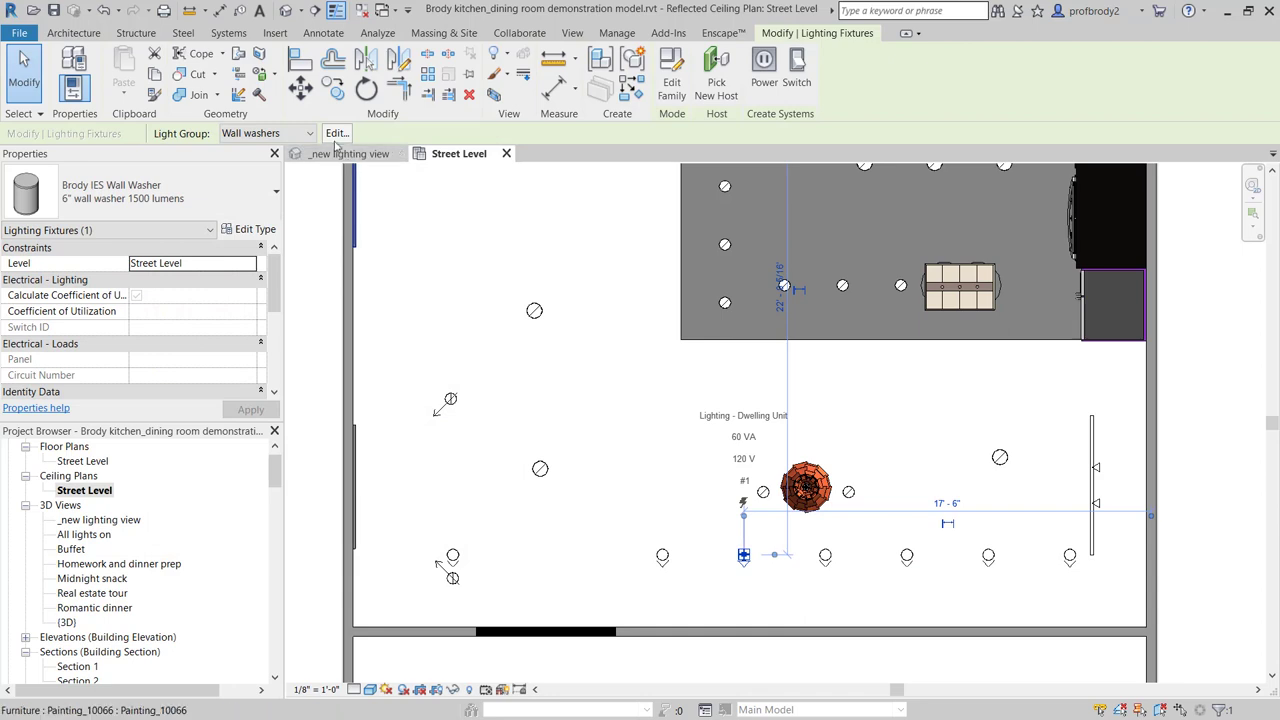
left_click(336, 133)
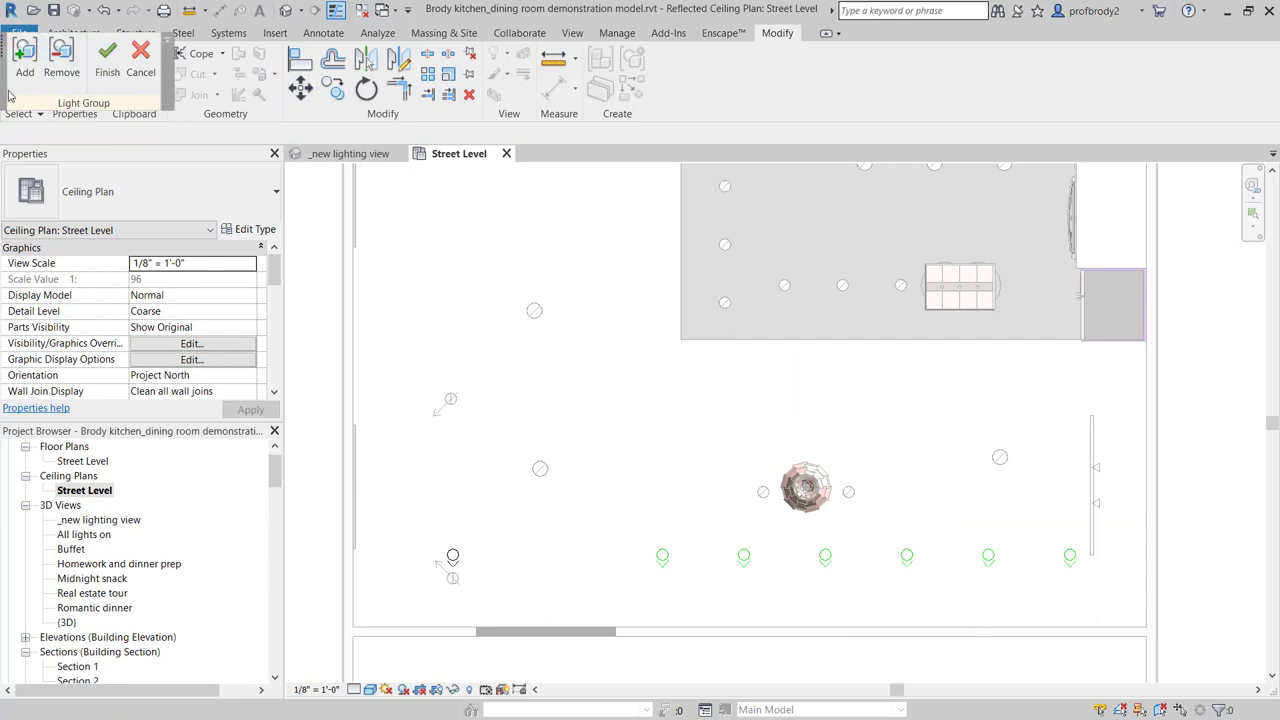
left_click_drag(3, 90, 489, 478)
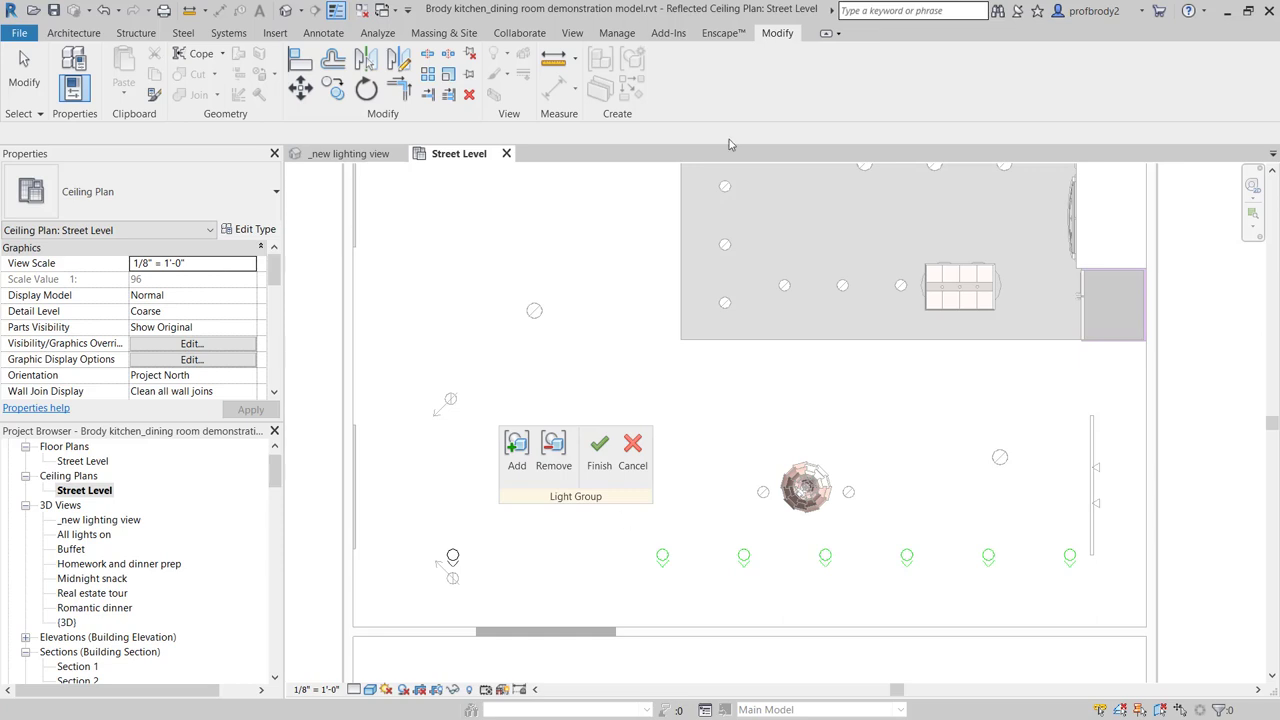
left_click(633, 449)
- Open the artificial lights settings for rendering the _new lighting view, and collapse the Open area downlights, Movie poster spots and Niche spots groups
key("ctrl+Tab")
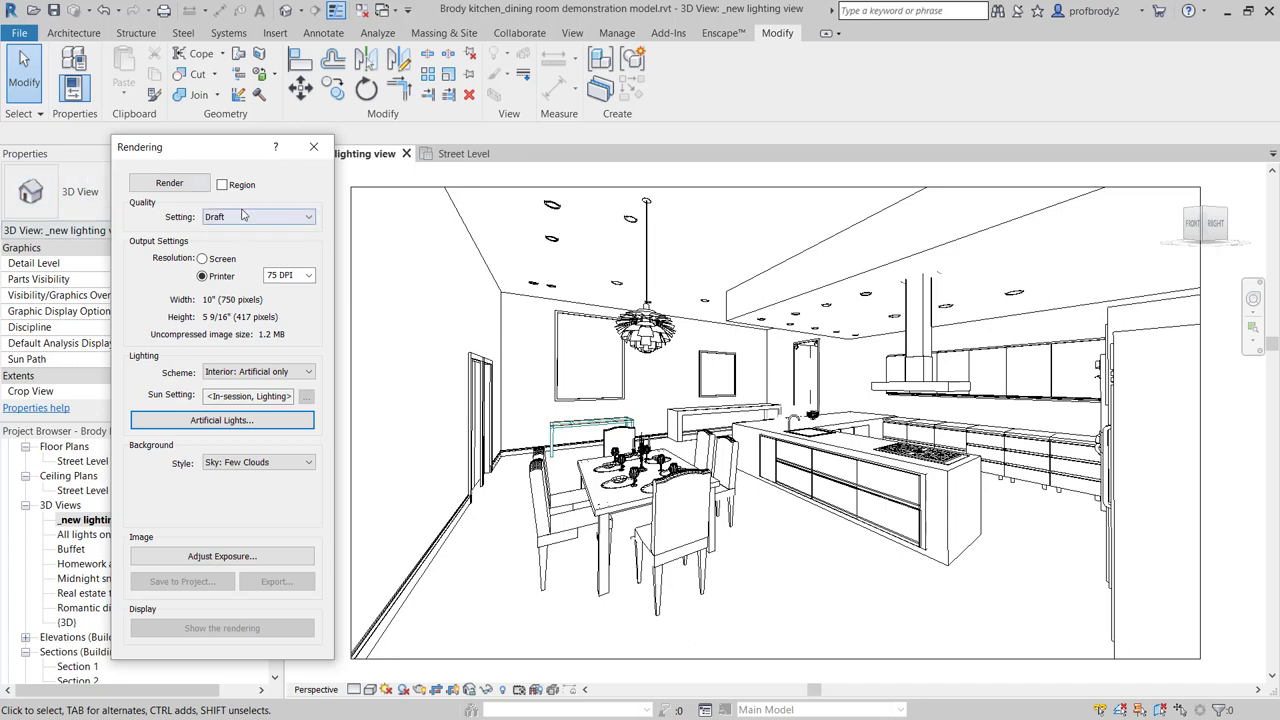
left_click(214, 421)
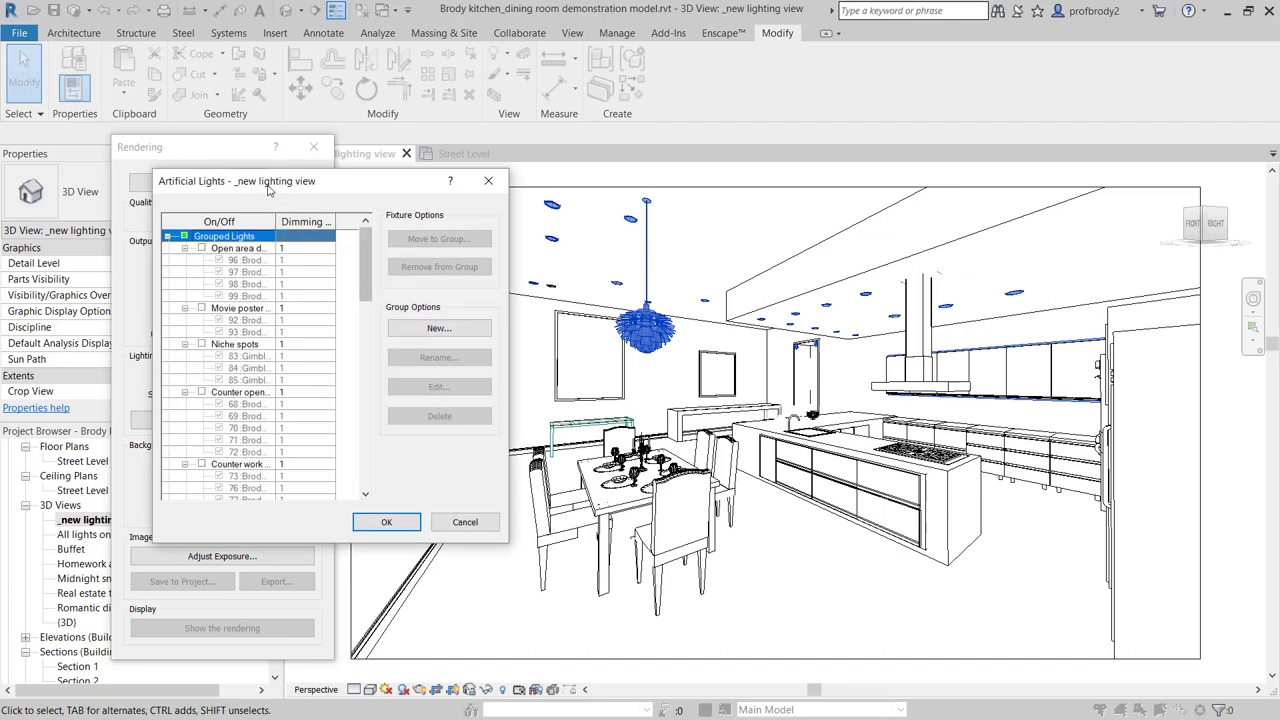
left_click_drag(280, 202, 955, 200)
left_click(857, 257)
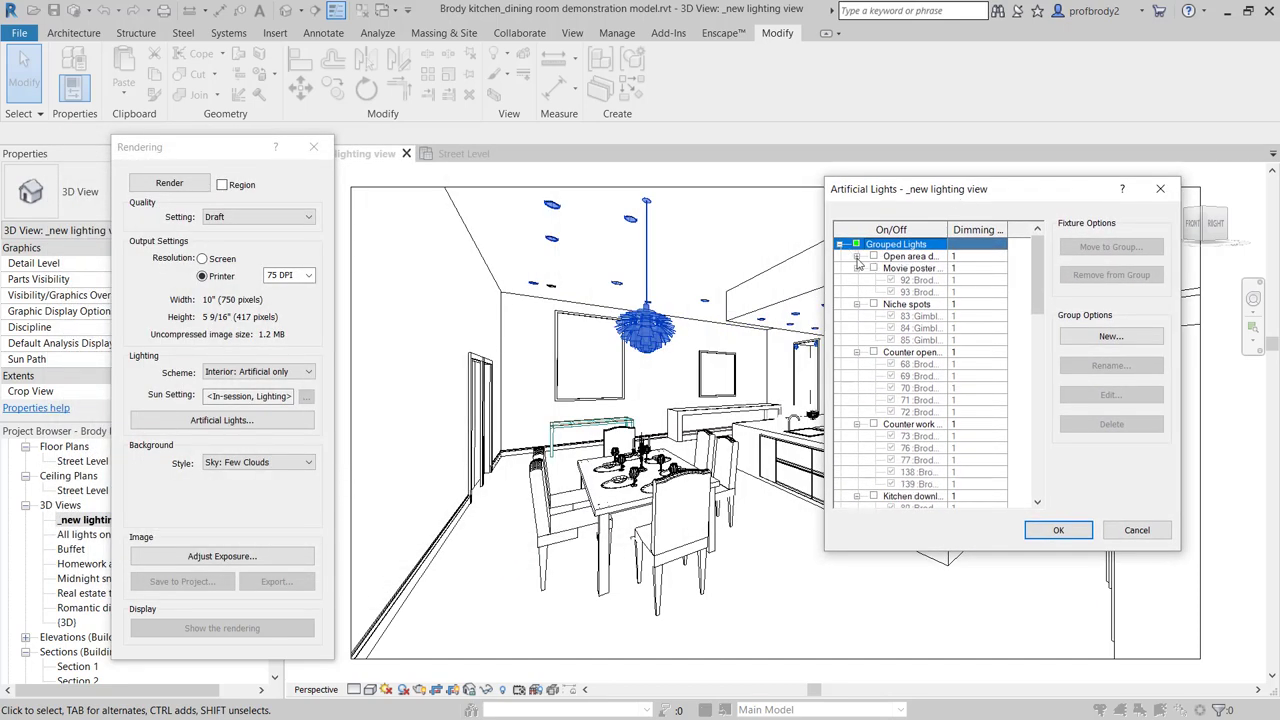
left_click(857, 269)
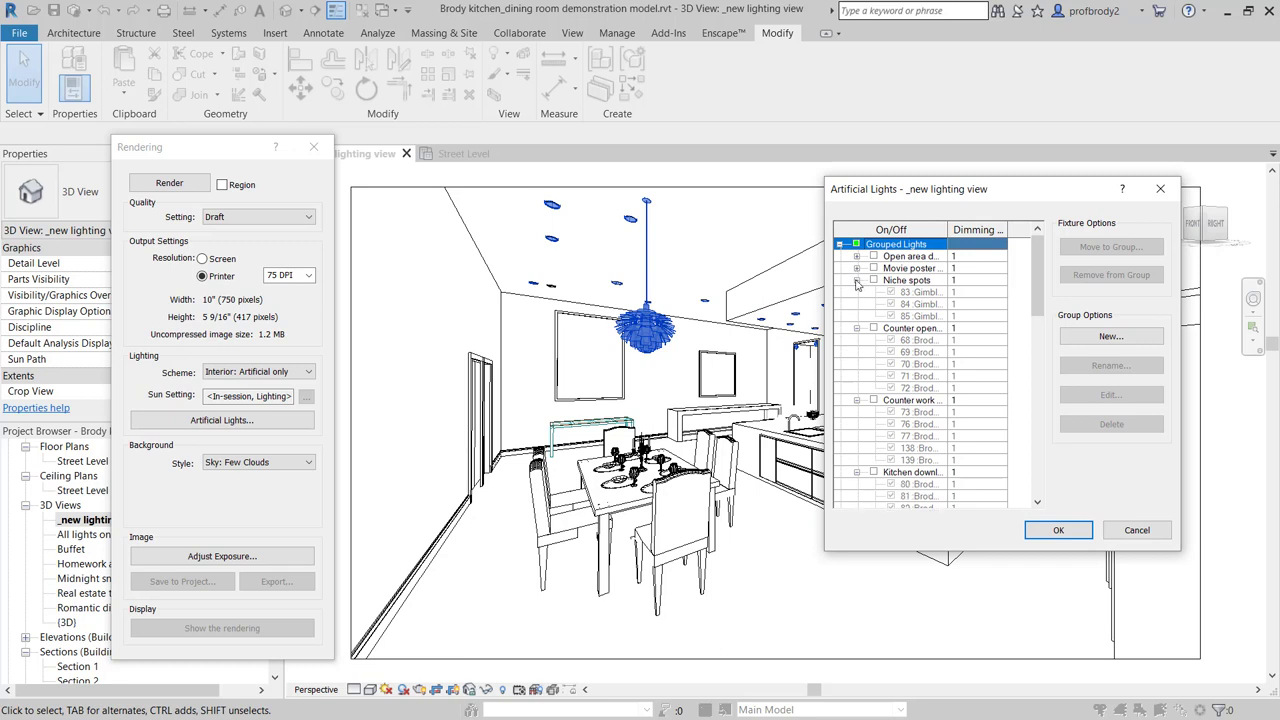
left_click(857, 281)
left_click(905, 292)
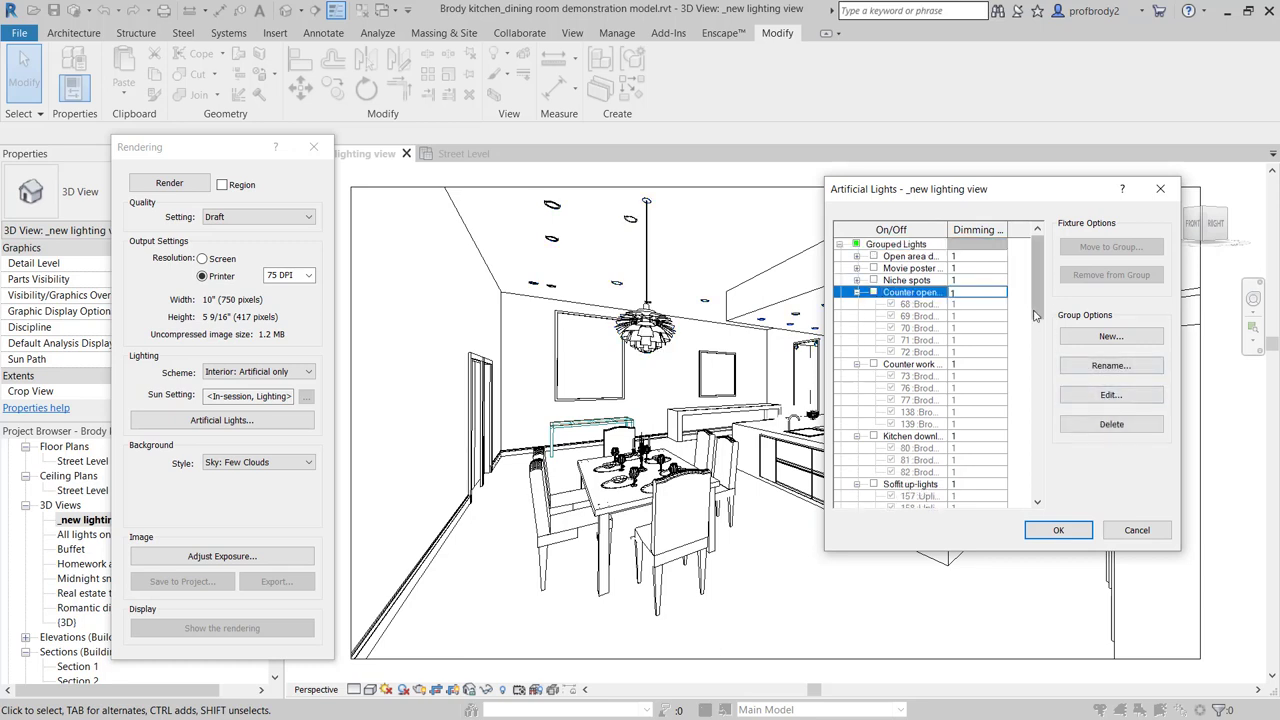
left_click_drag(1036, 316, 1076, 414)
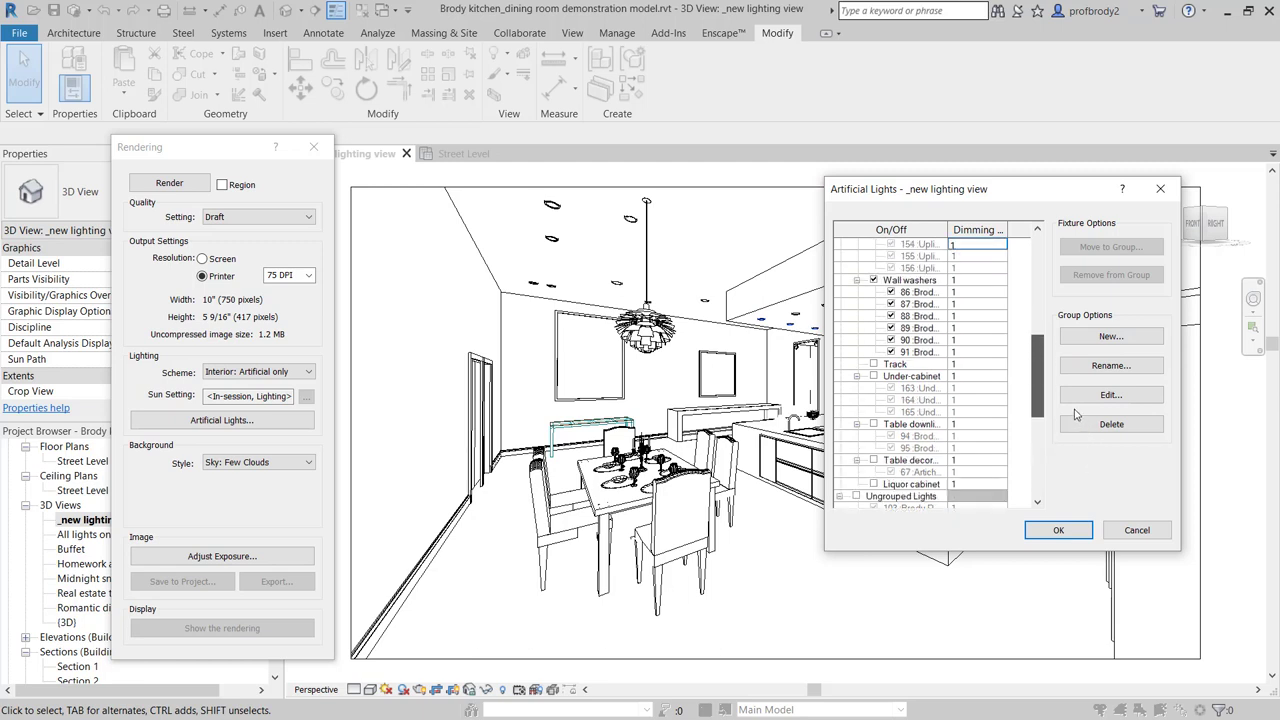
- Toggle the Wall washers group off and back on, and the Under-cabinet and Table downlights groups on and back off
left_click(873, 281)
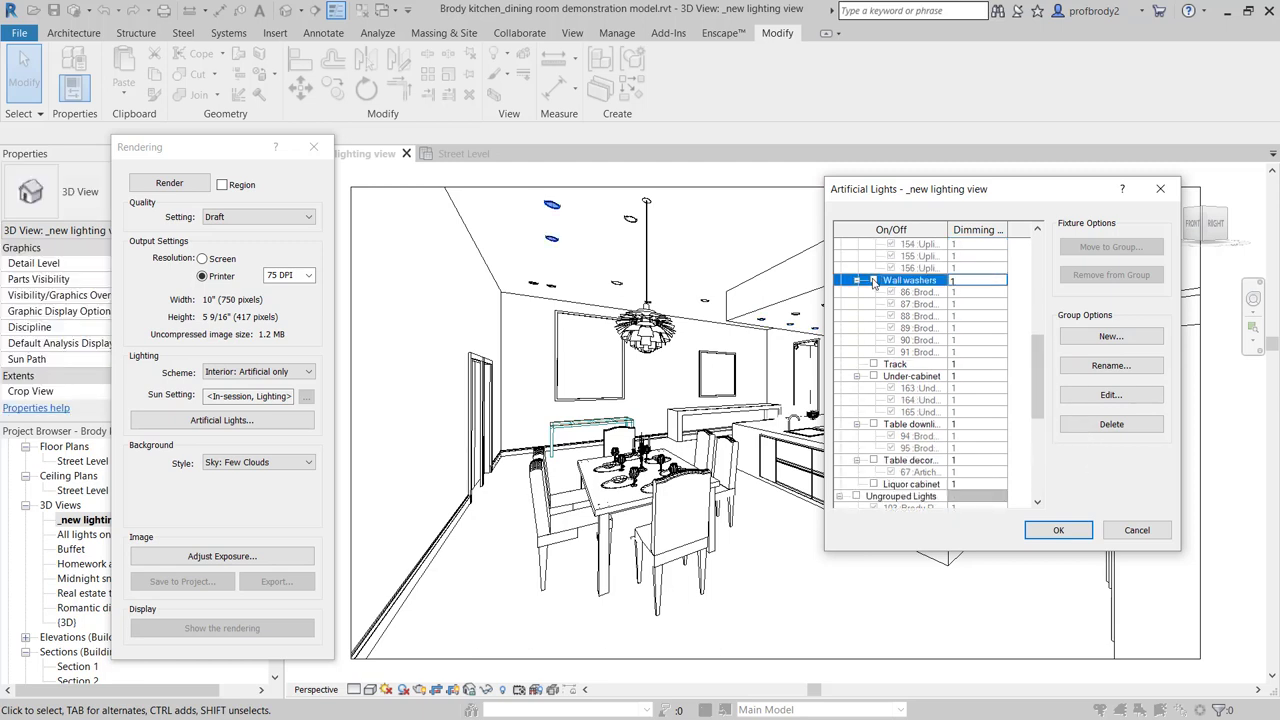
left_click(873, 281)
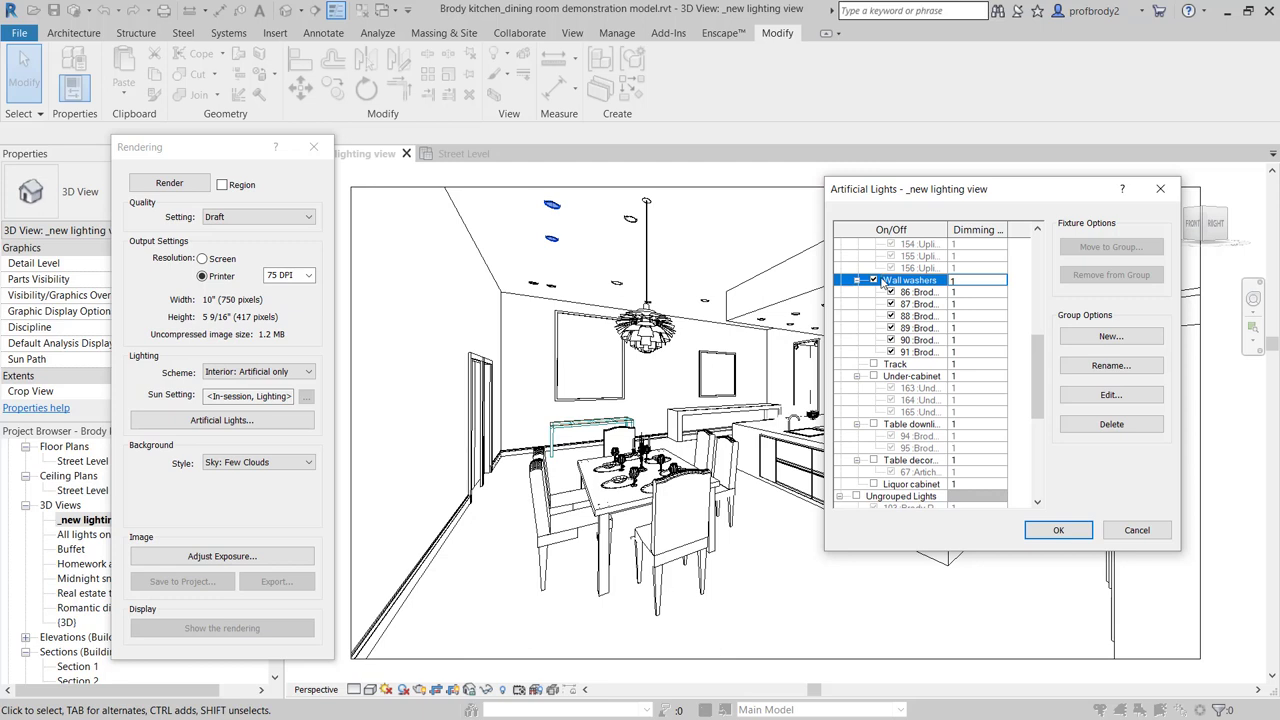
left_click(874, 376)
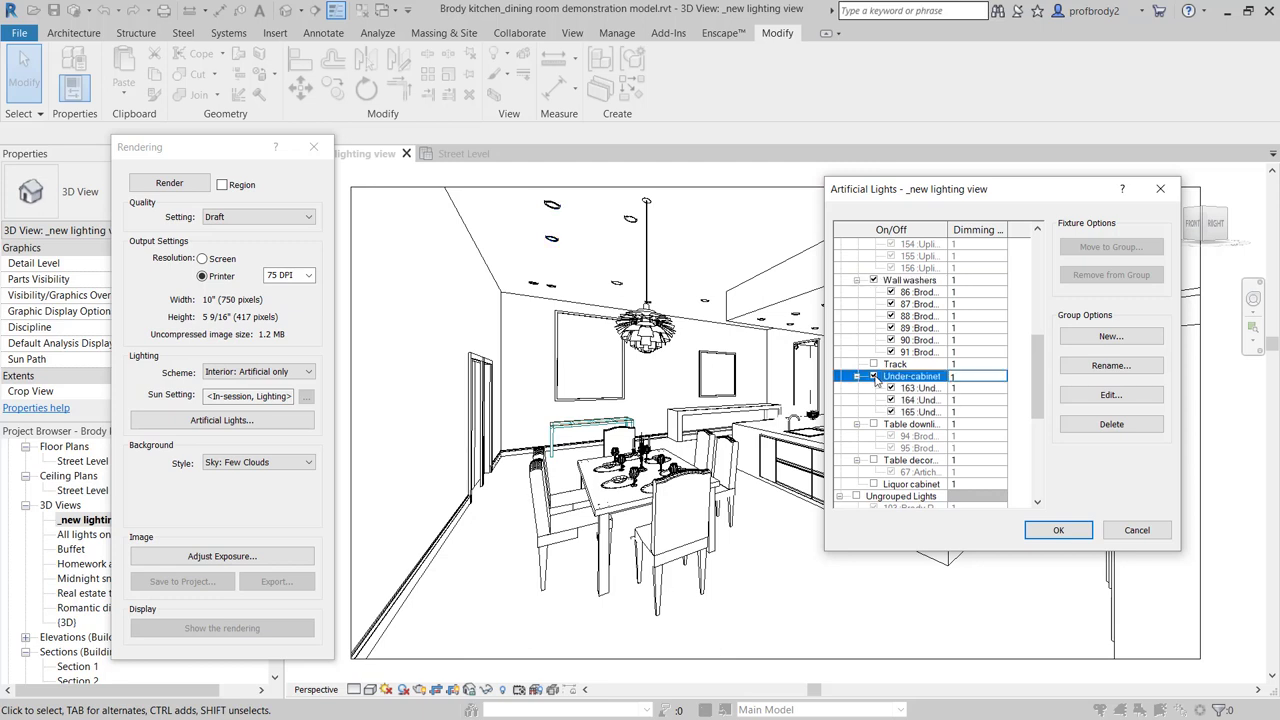
left_click(874, 424)
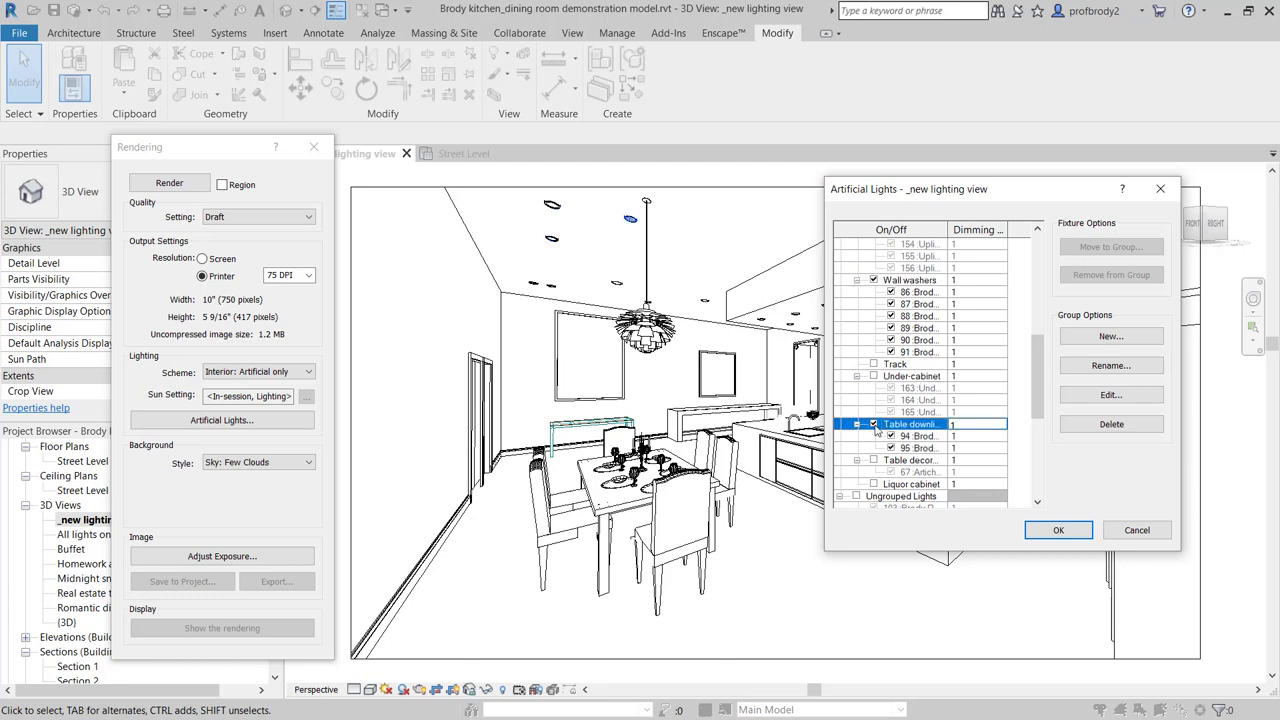
left_click(874, 424)
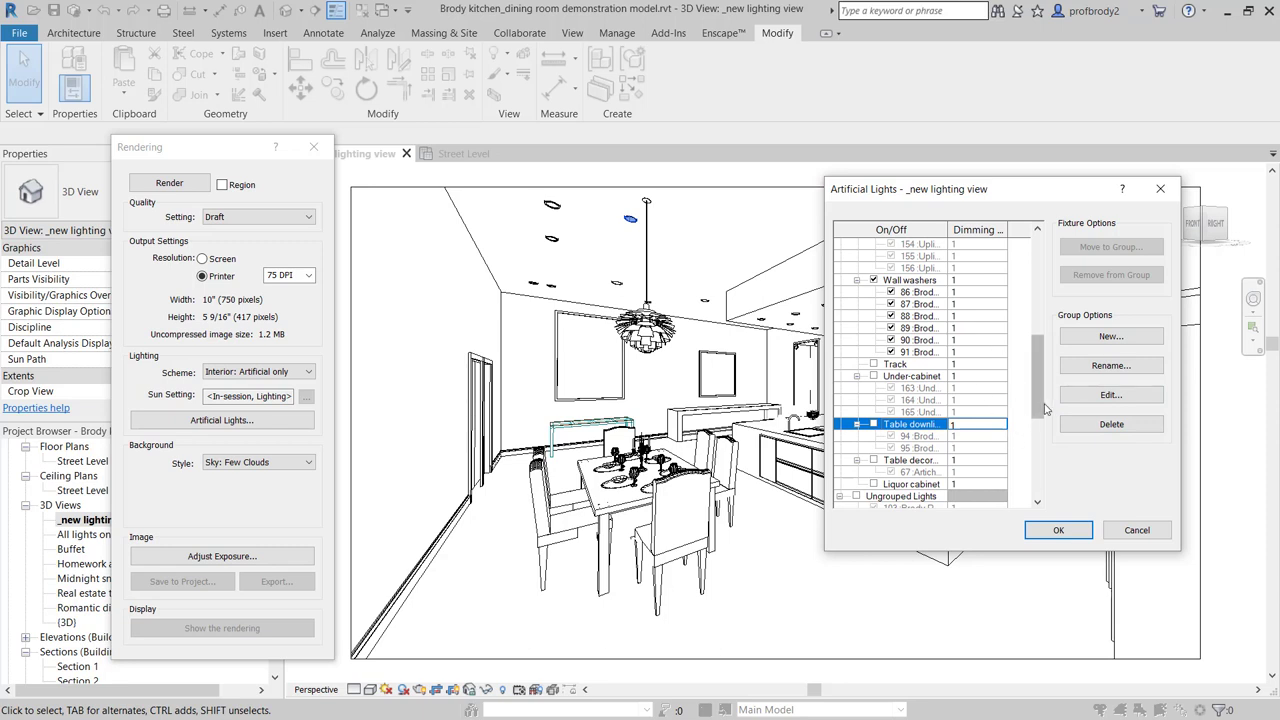
left_click_drag(1040, 408, 1066, 410)
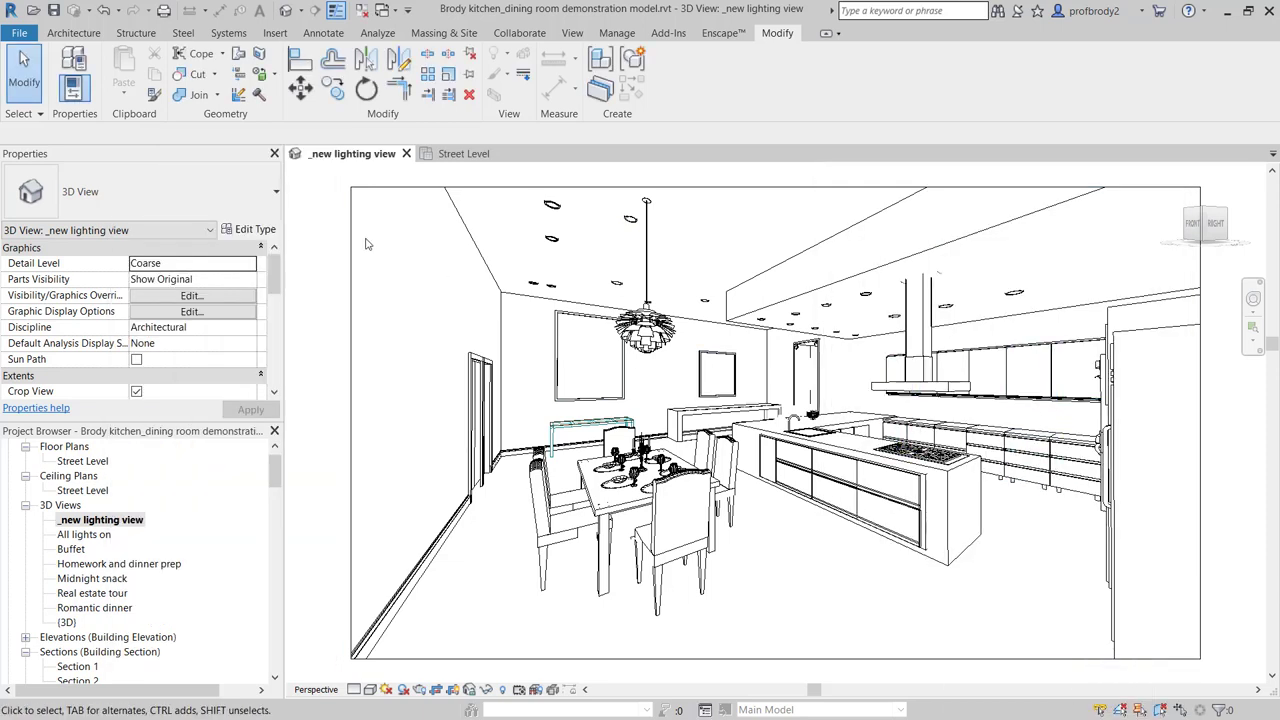
- Resize the _new lighting view's crop region to a 6" width, scaling it with locked proportions
left_click(368, 189)
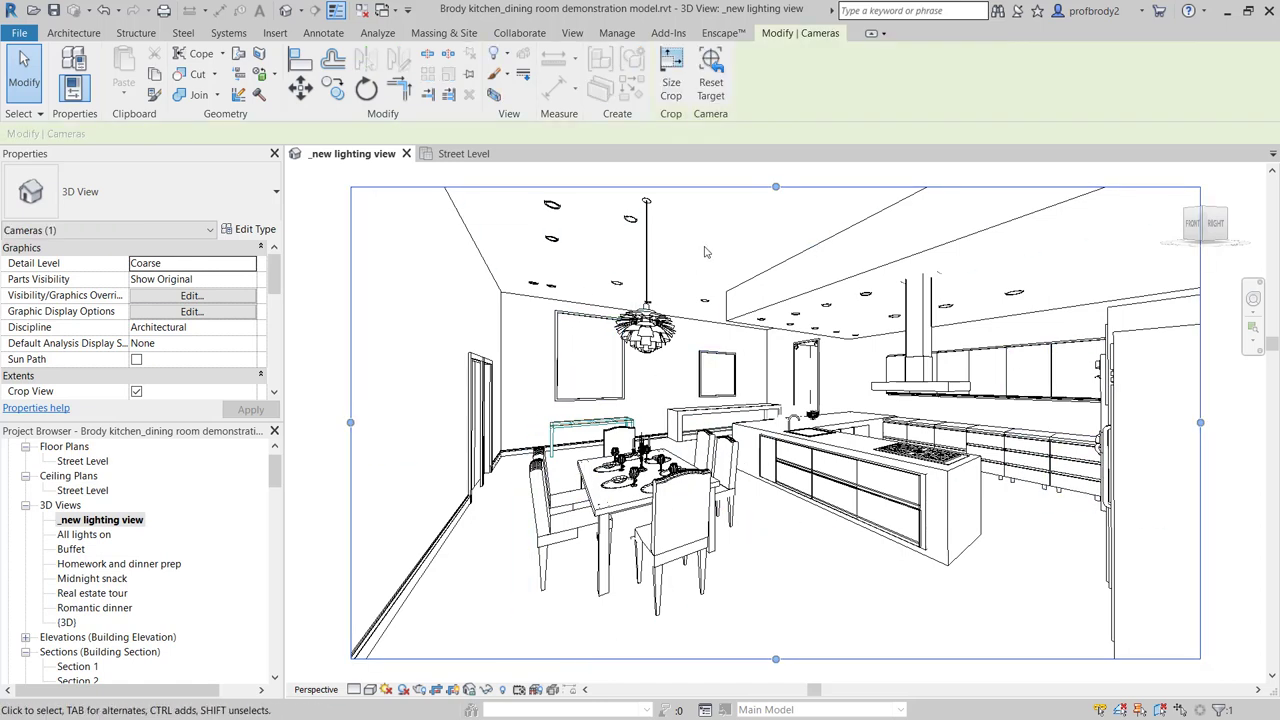
left_click(668, 66)
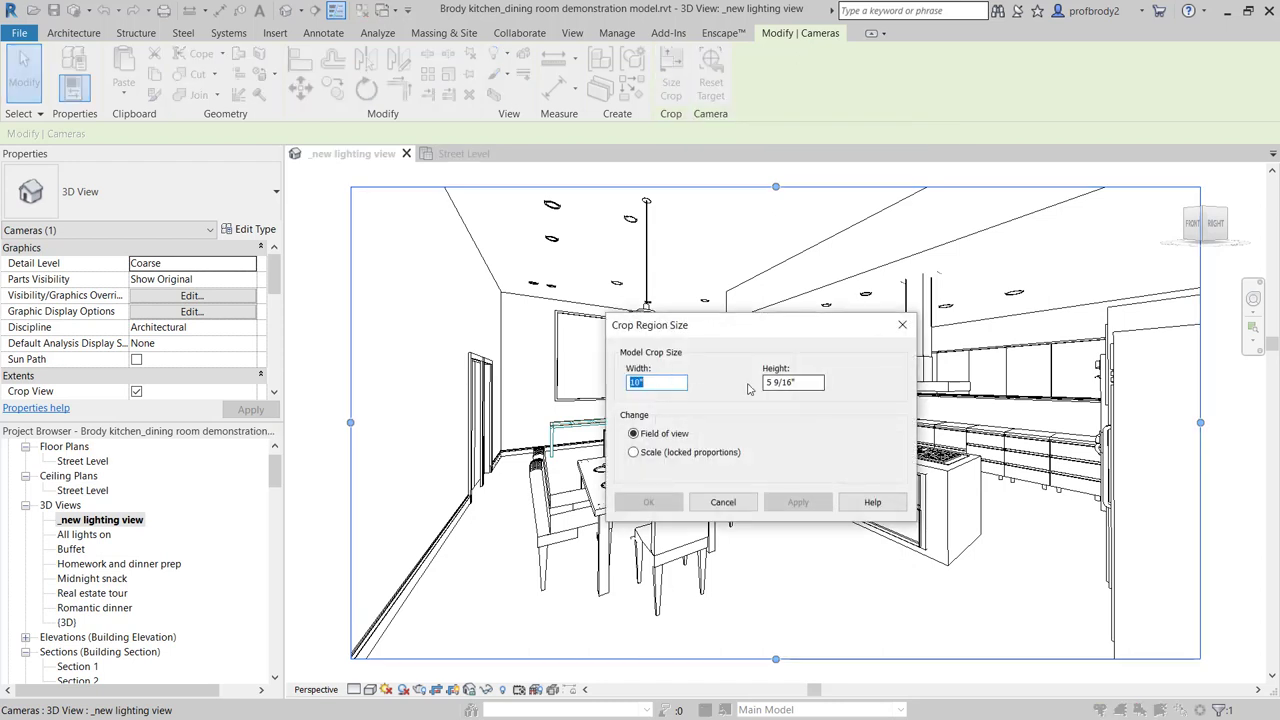
left_click(633, 452)
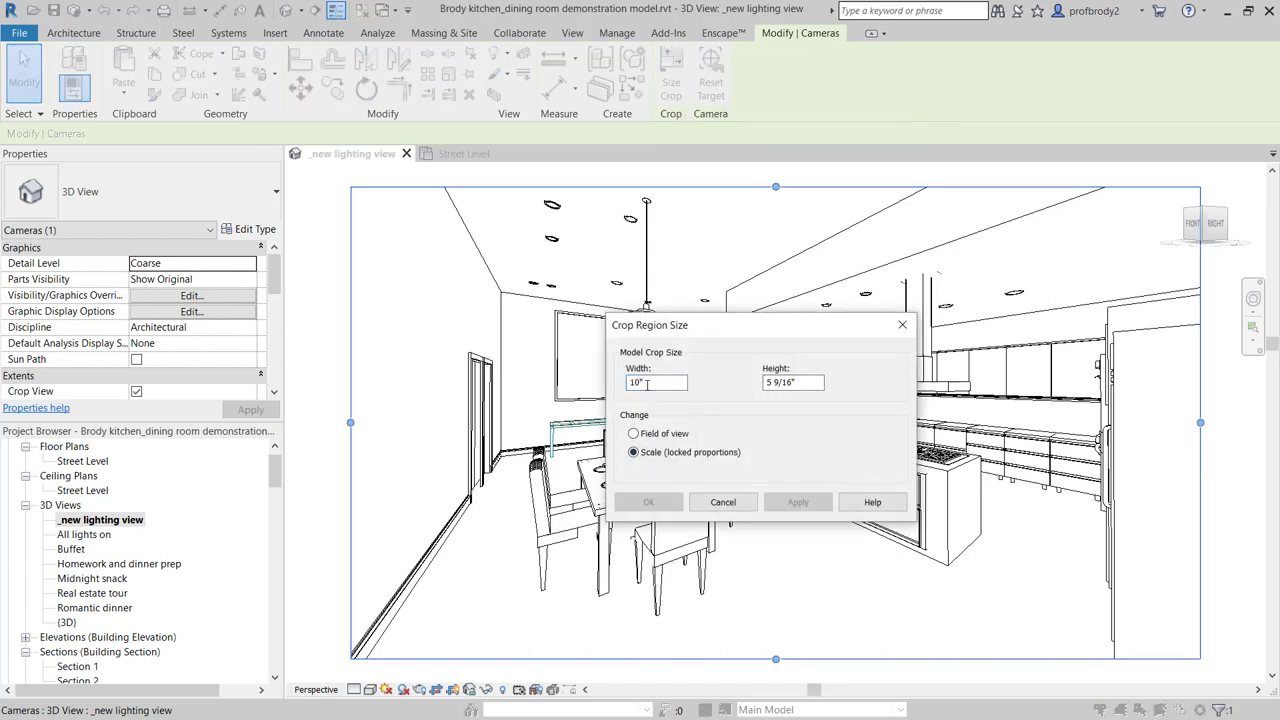
left_click(634, 382)
left_click_drag(640, 382, 618, 381)
type("6\"")
key("Tab")
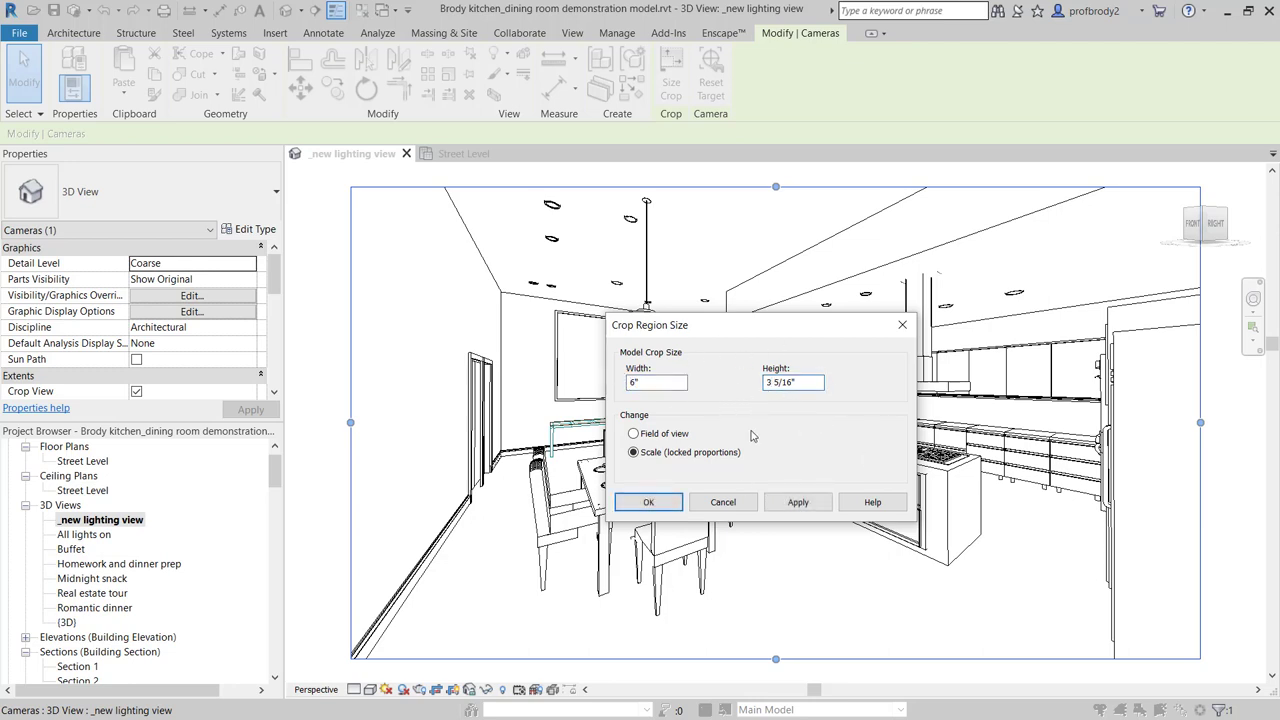
left_click(799, 506)
left_click(649, 502)
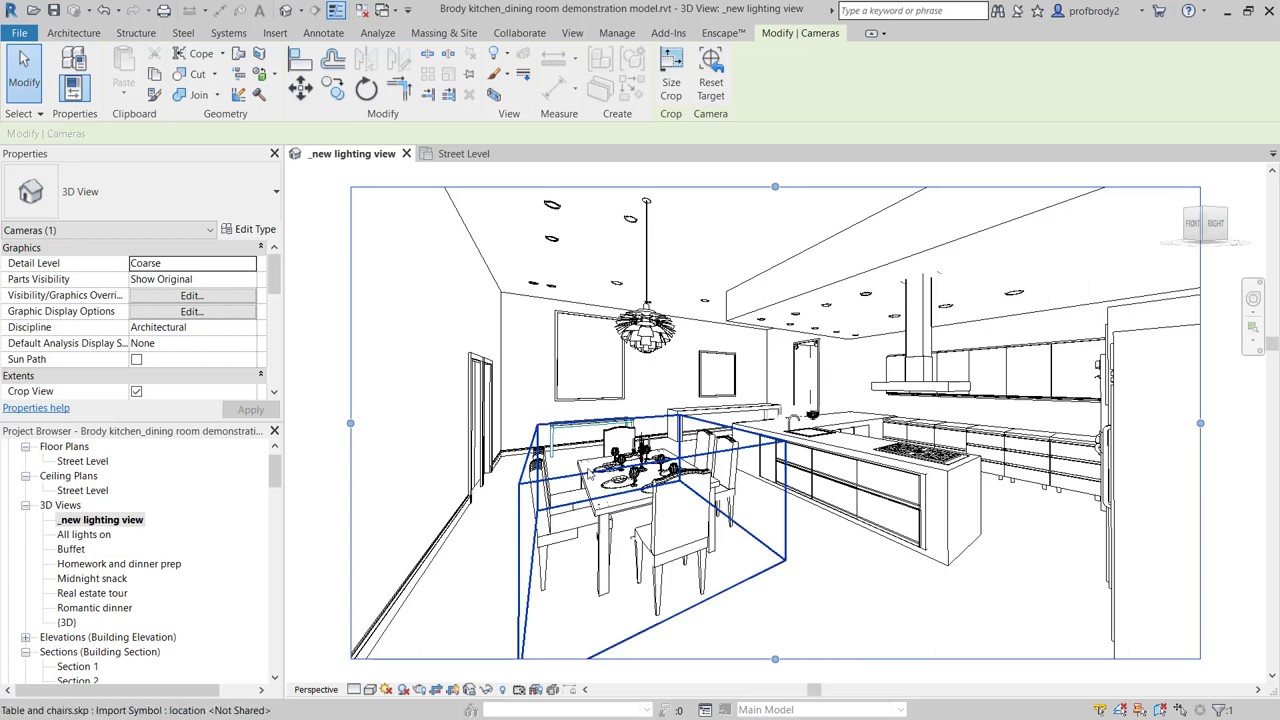
- Open the rendering settings, compare screen resolution with 300 DPI printer output, and set the output to printer at 75 DPI
key("r")
key("r")
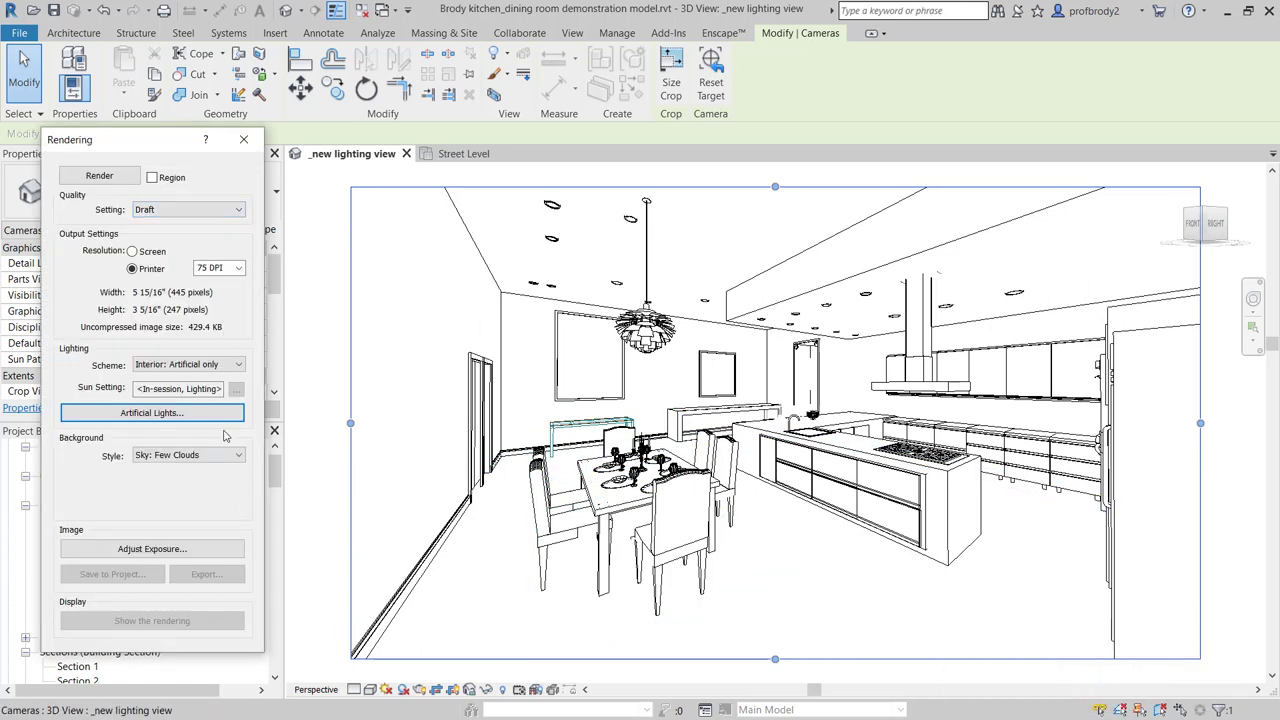
left_click(130, 252)
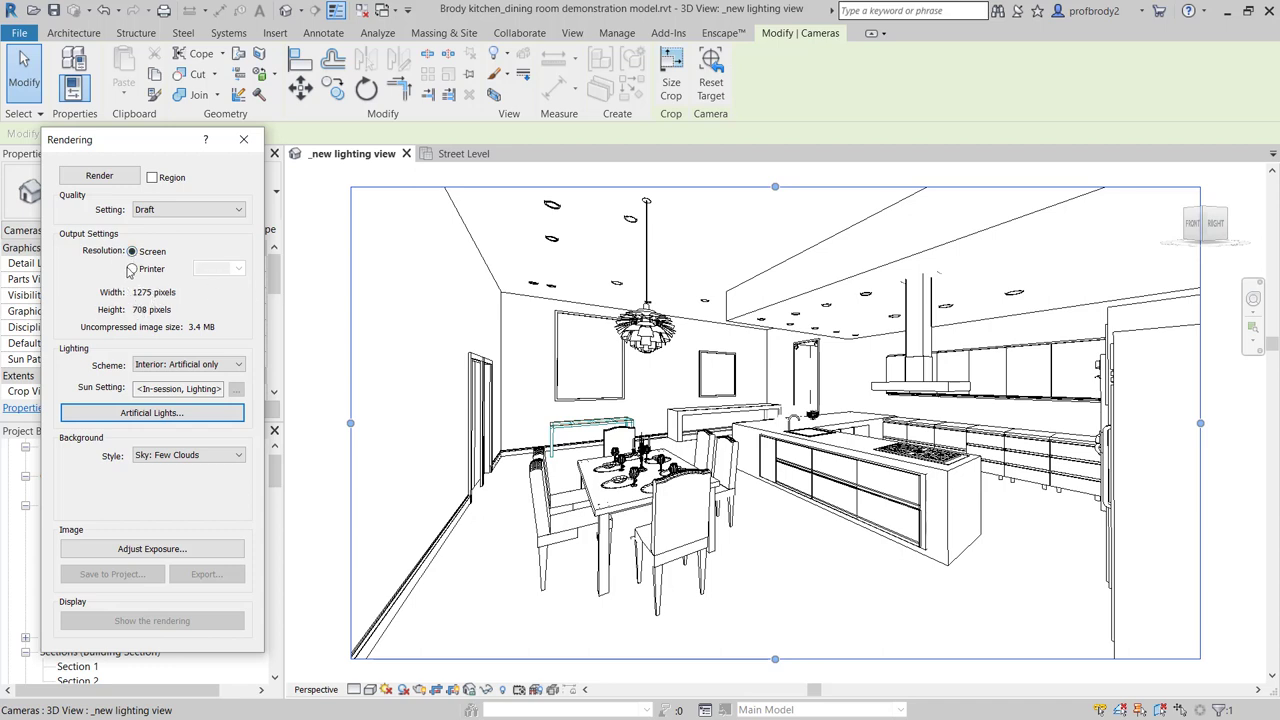
left_click(132, 270)
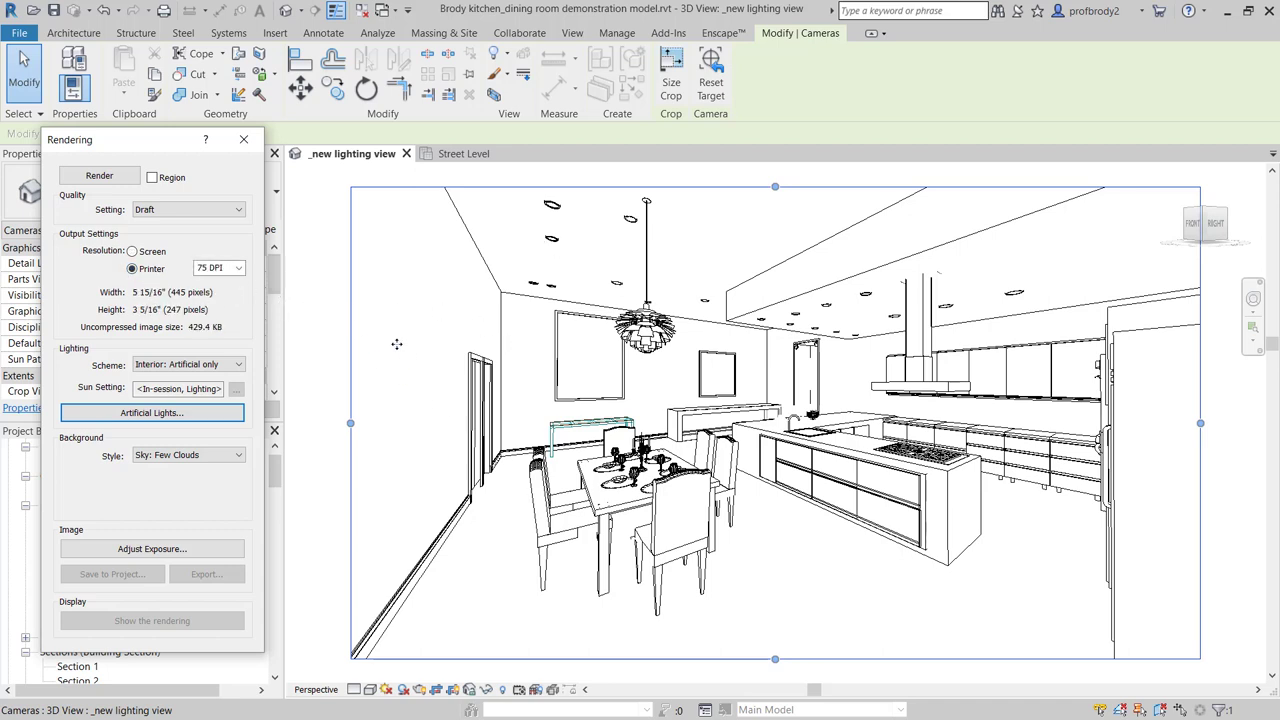
left_click(238, 270)
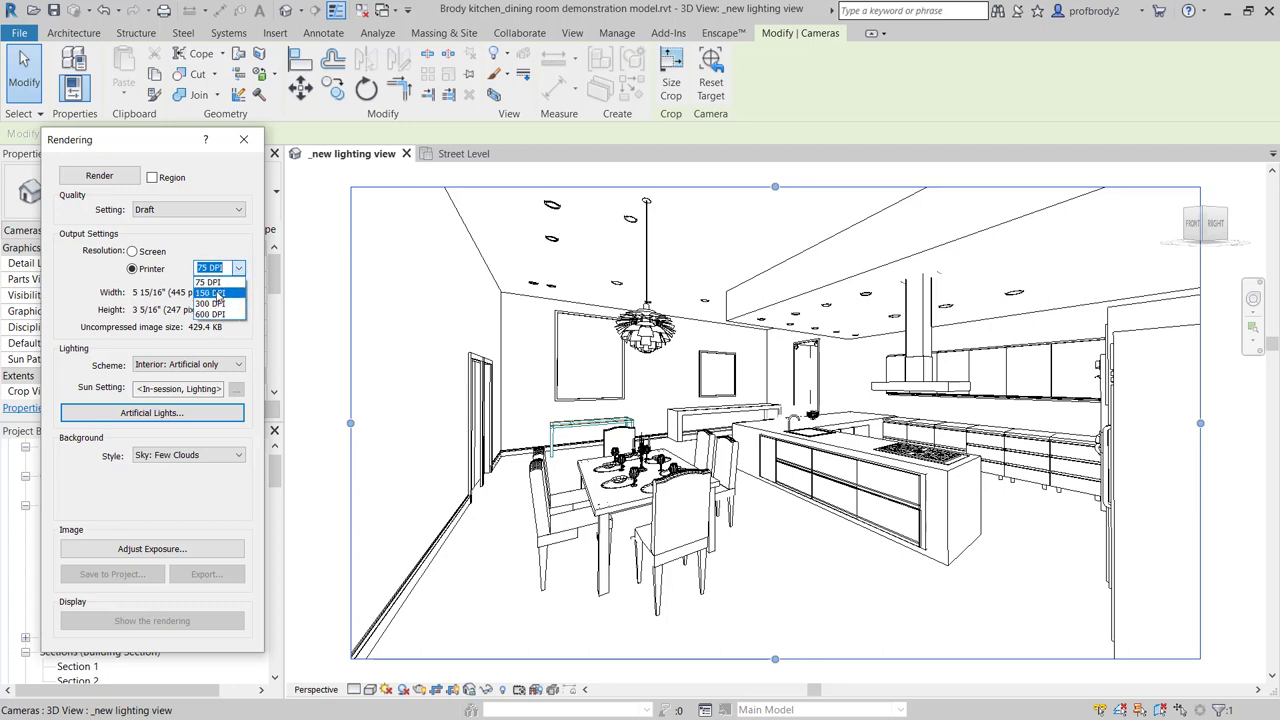
left_click(212, 303)
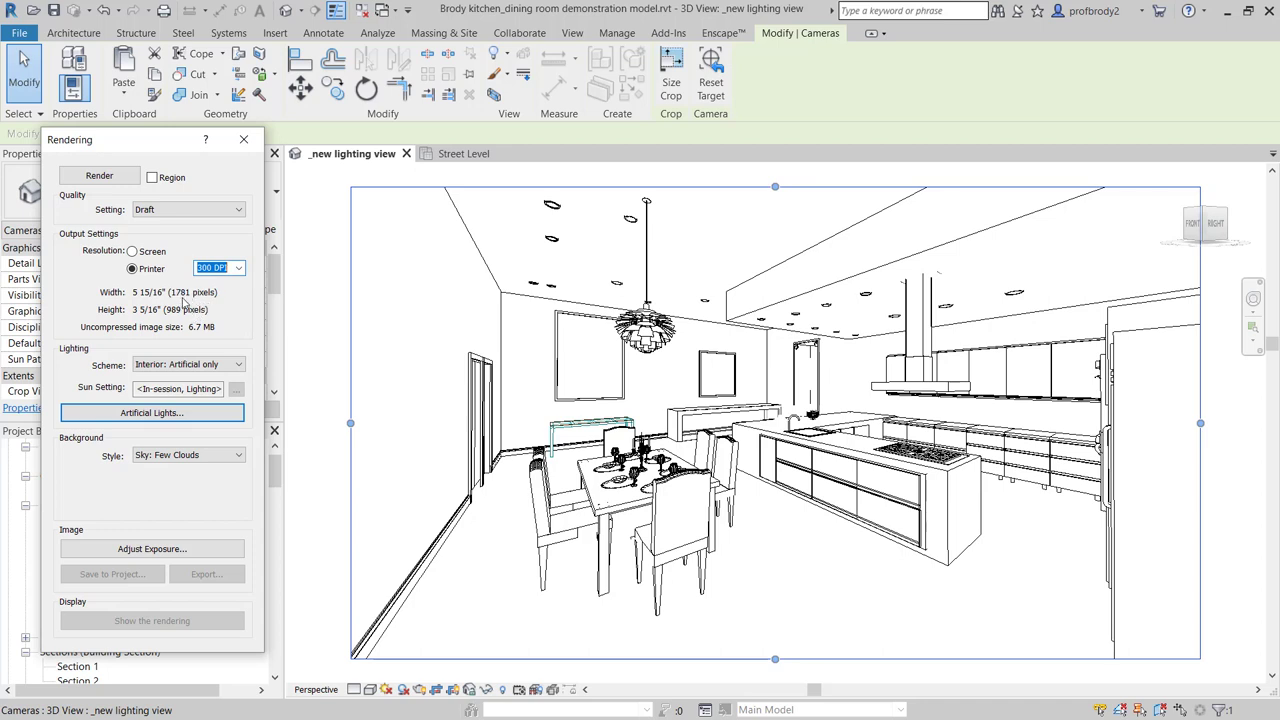
left_click(239, 268)
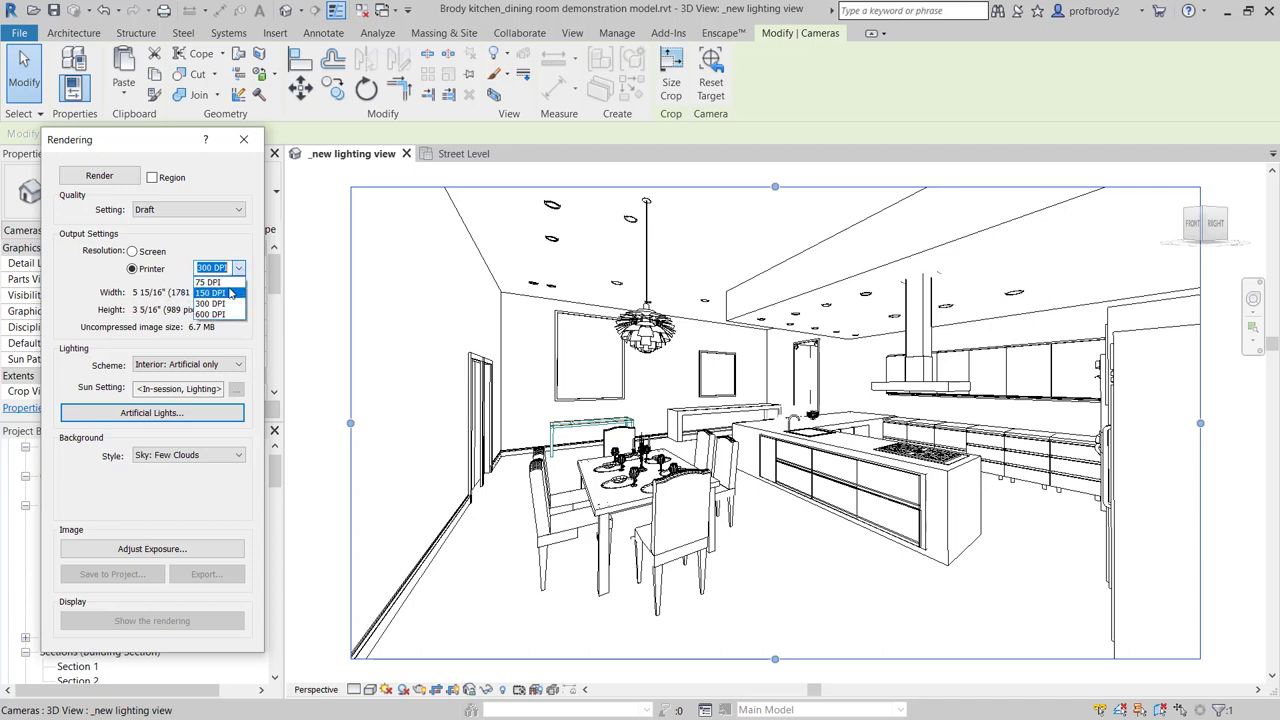
left_click(224, 282)
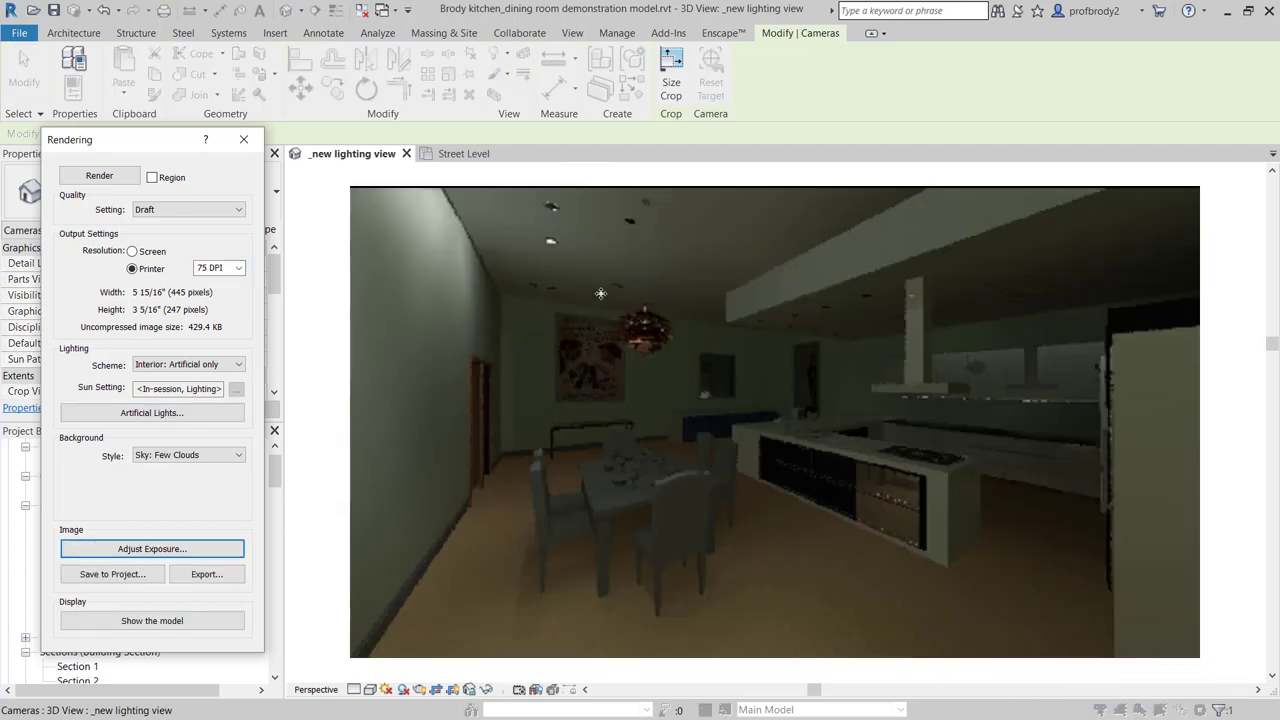
- Adjust the rendered image's exposure controls to shadows 0.97, saturation 0.85 and highlights 0.11, applying each change
left_click(171, 555)
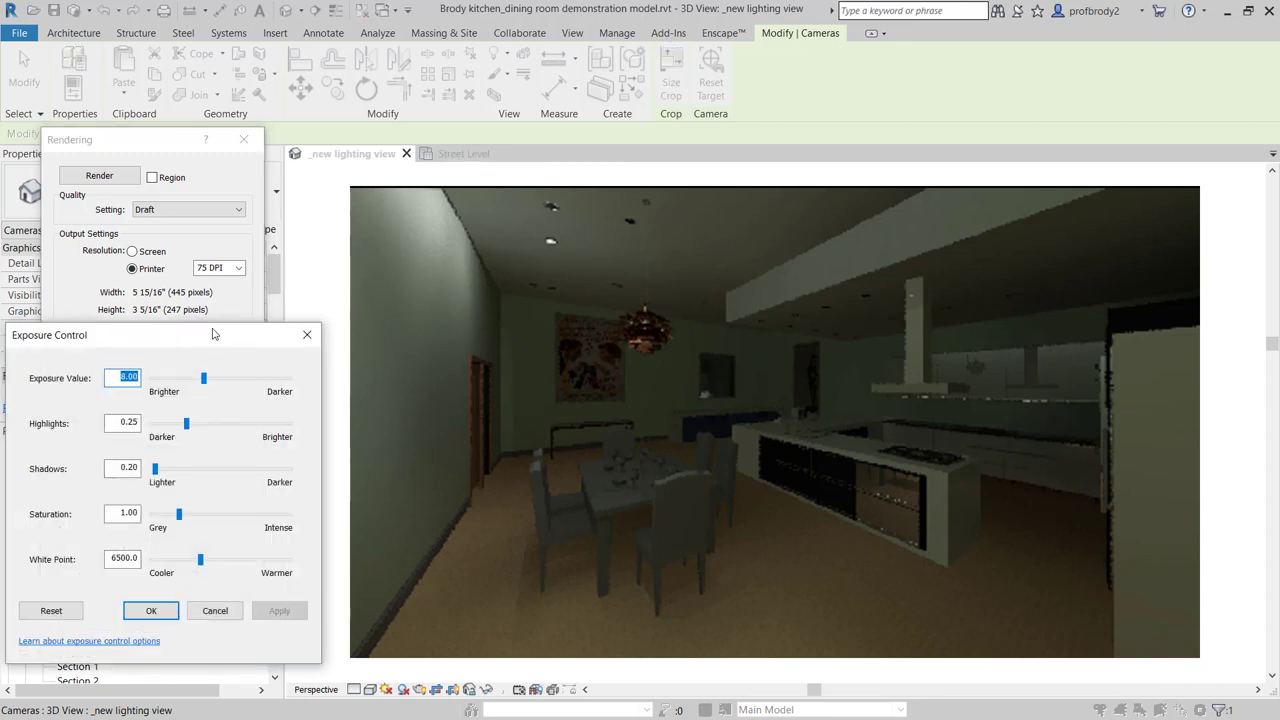
left_click_drag(214, 338, 1135, 246)
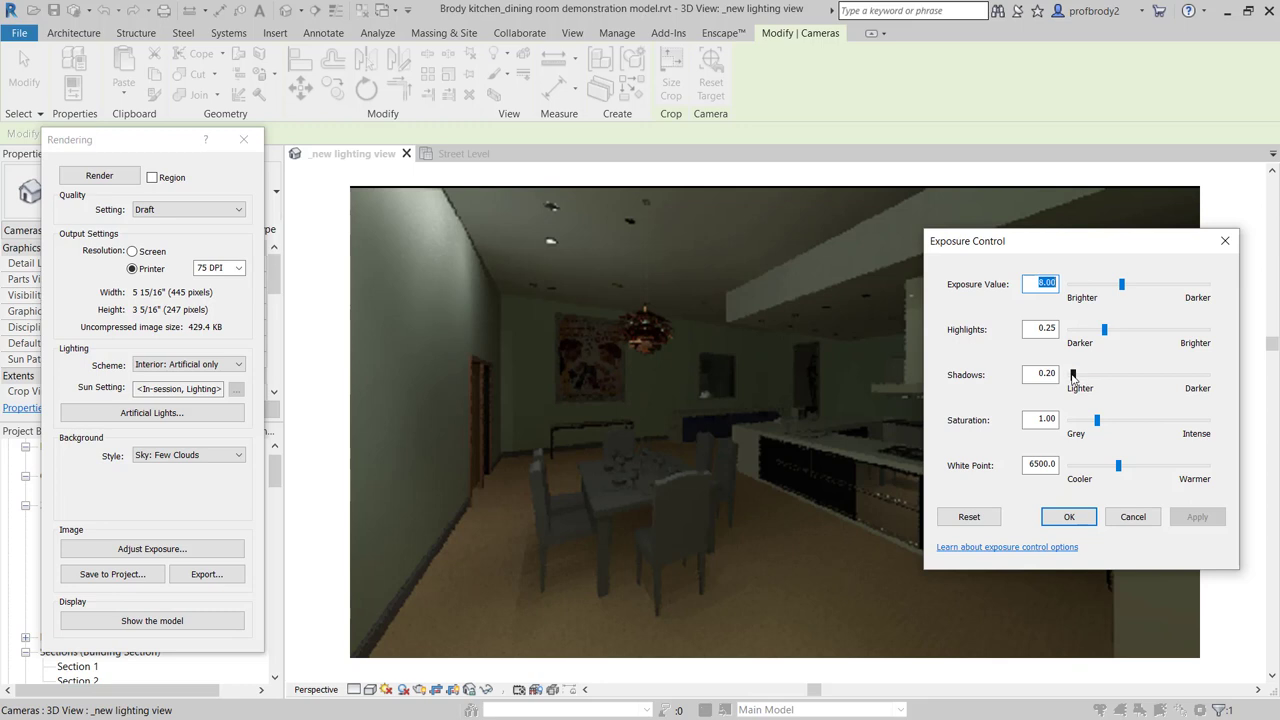
left_click_drag(1073, 376, 1100, 376)
left_click(1195, 518)
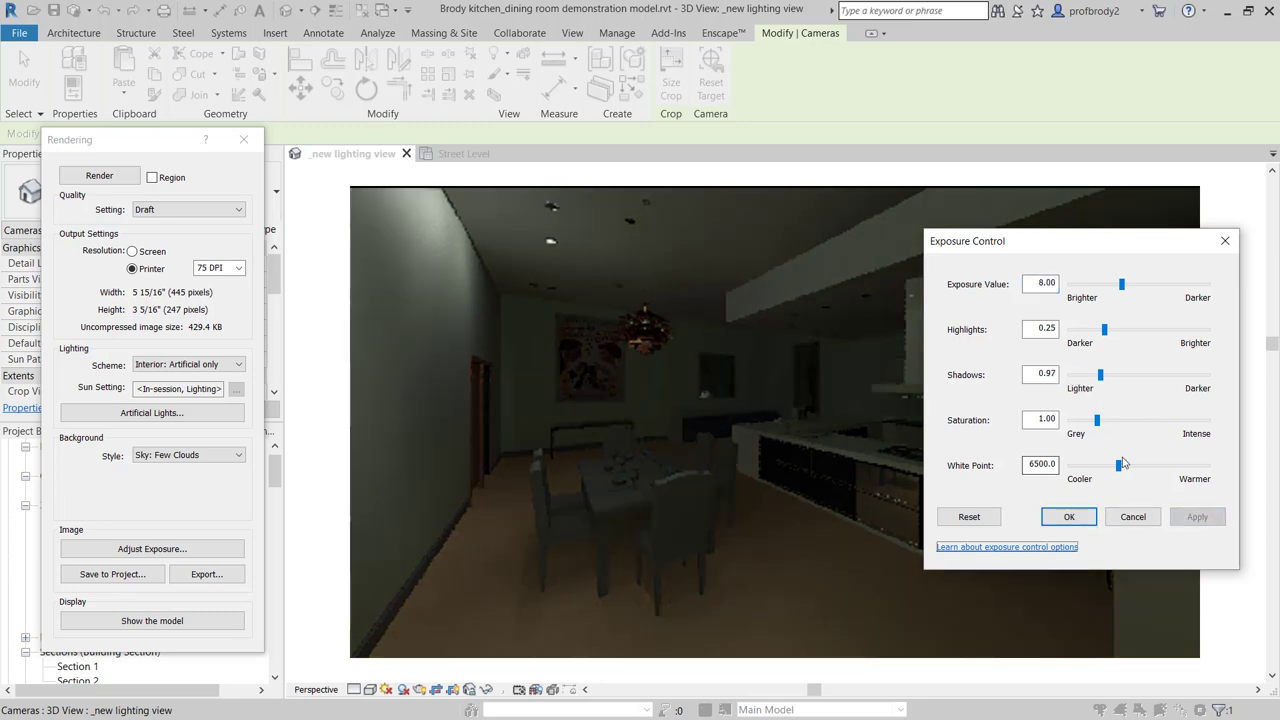
left_click_drag(1099, 423, 1094, 422)
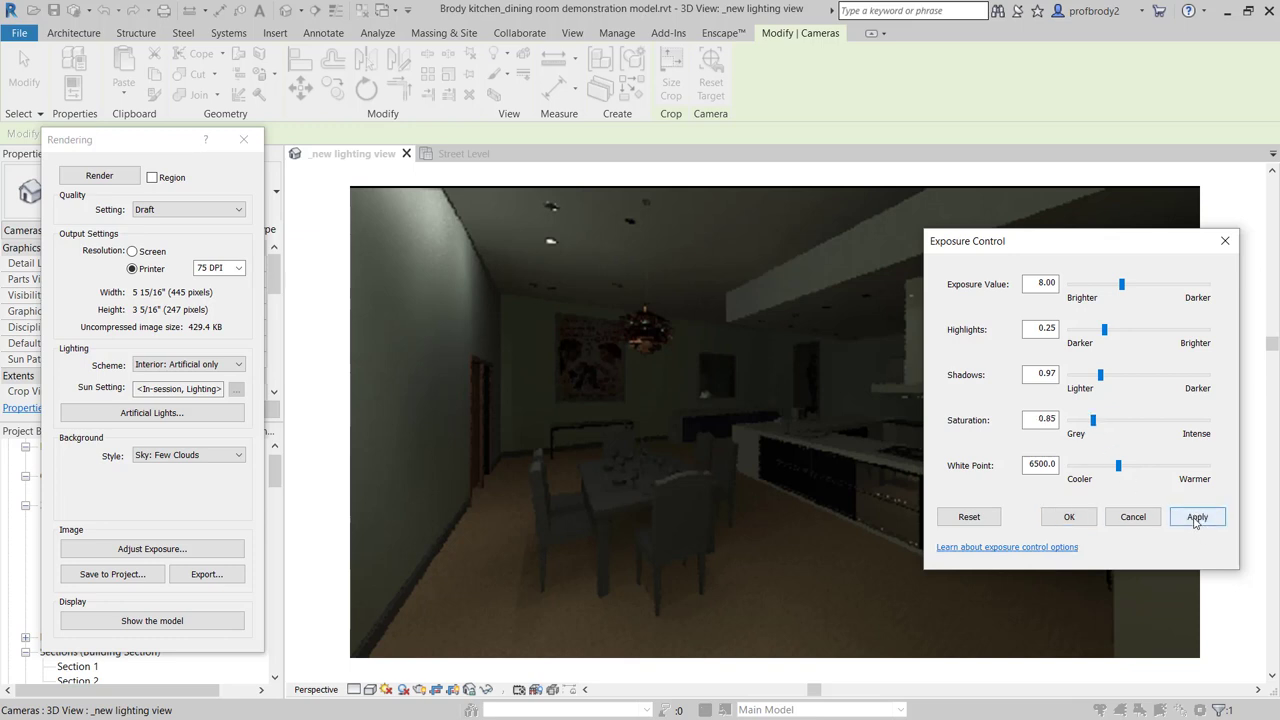
left_click(1197, 517)
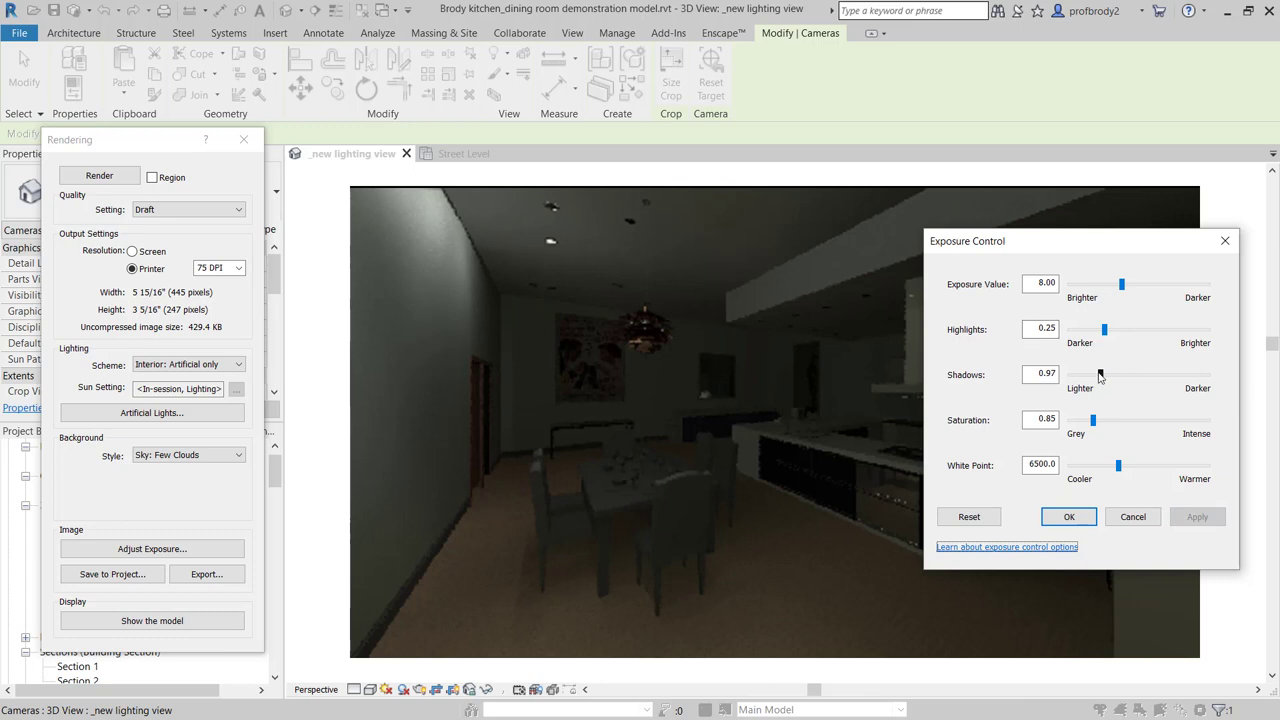
left_click_drag(1105, 331, 1086, 330)
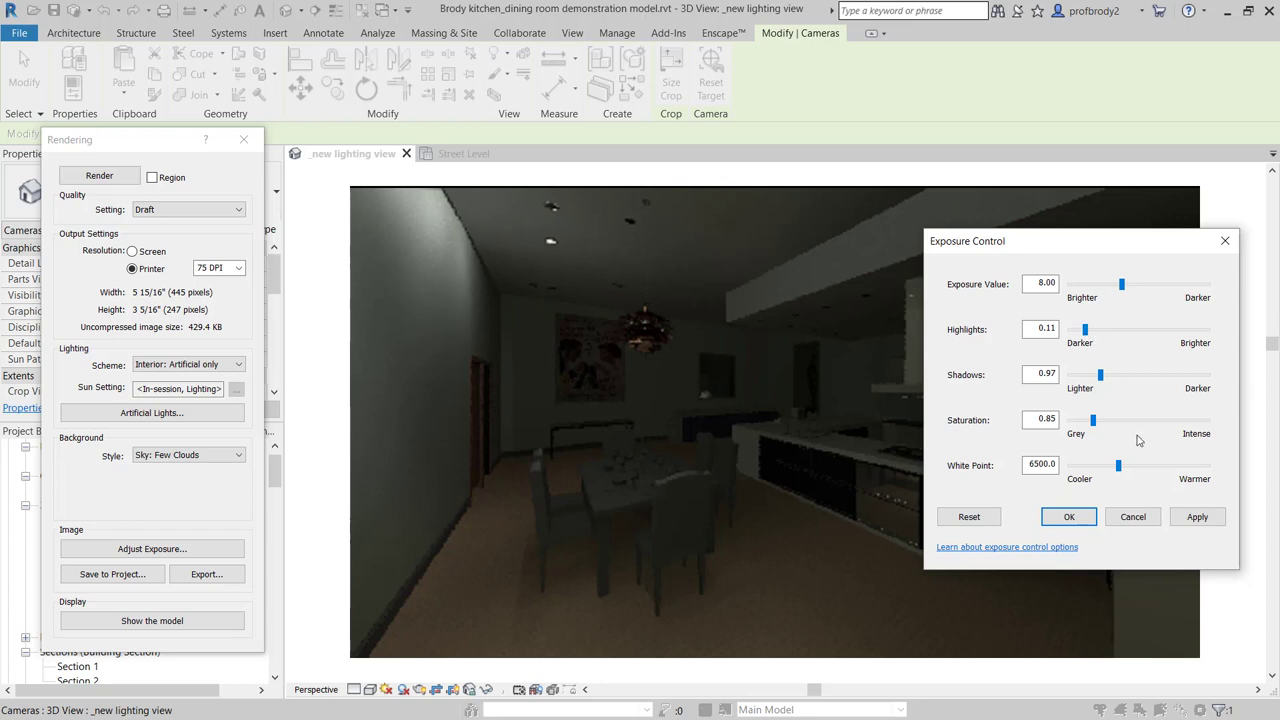
left_click(1197, 516)
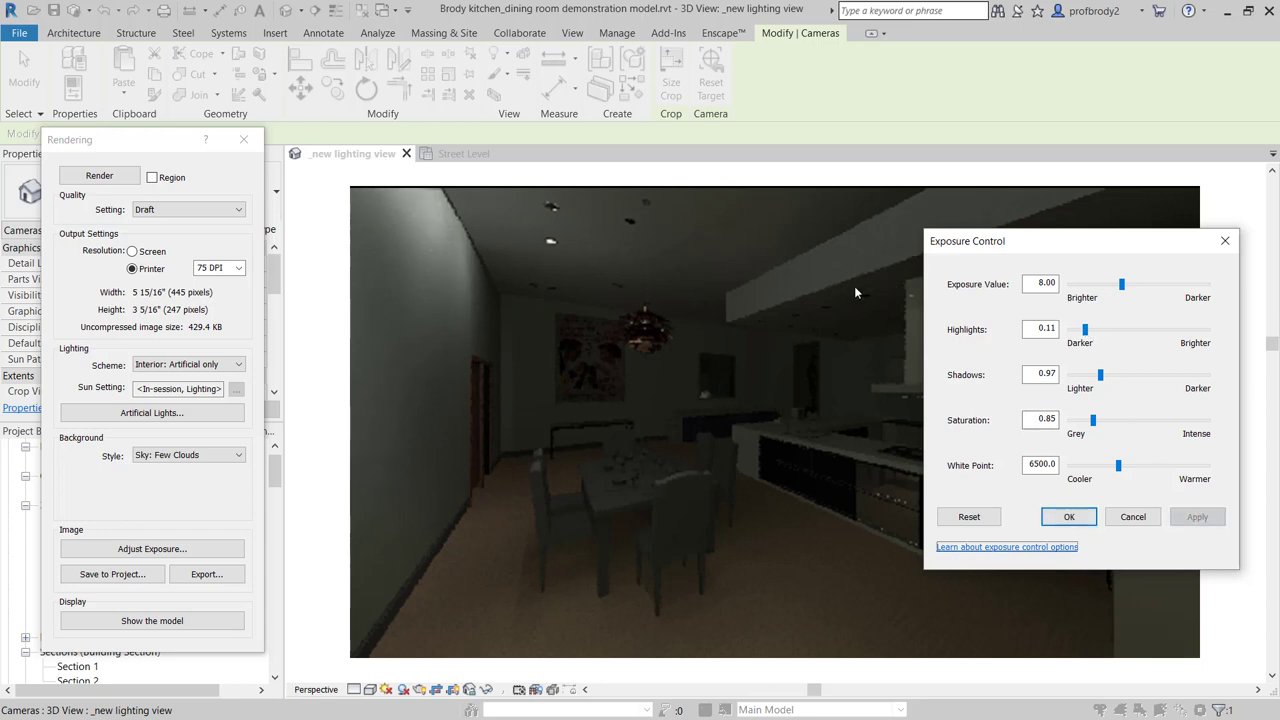
- Try an exposure value of 5.20, settle on 6.63, accept the exposure settings and close the rendering settings
left_click_drag(1121, 285, 1103, 285)
left_click(1200, 517)
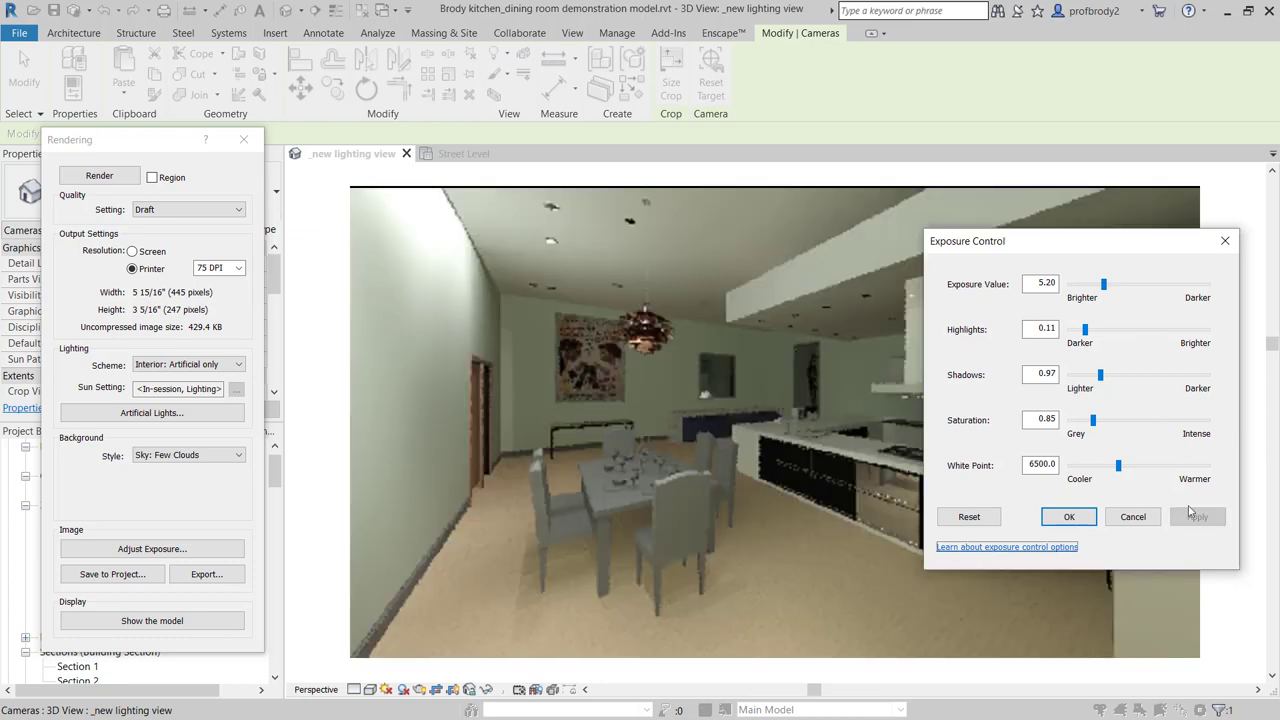
left_click_drag(1105, 285, 1113, 285)
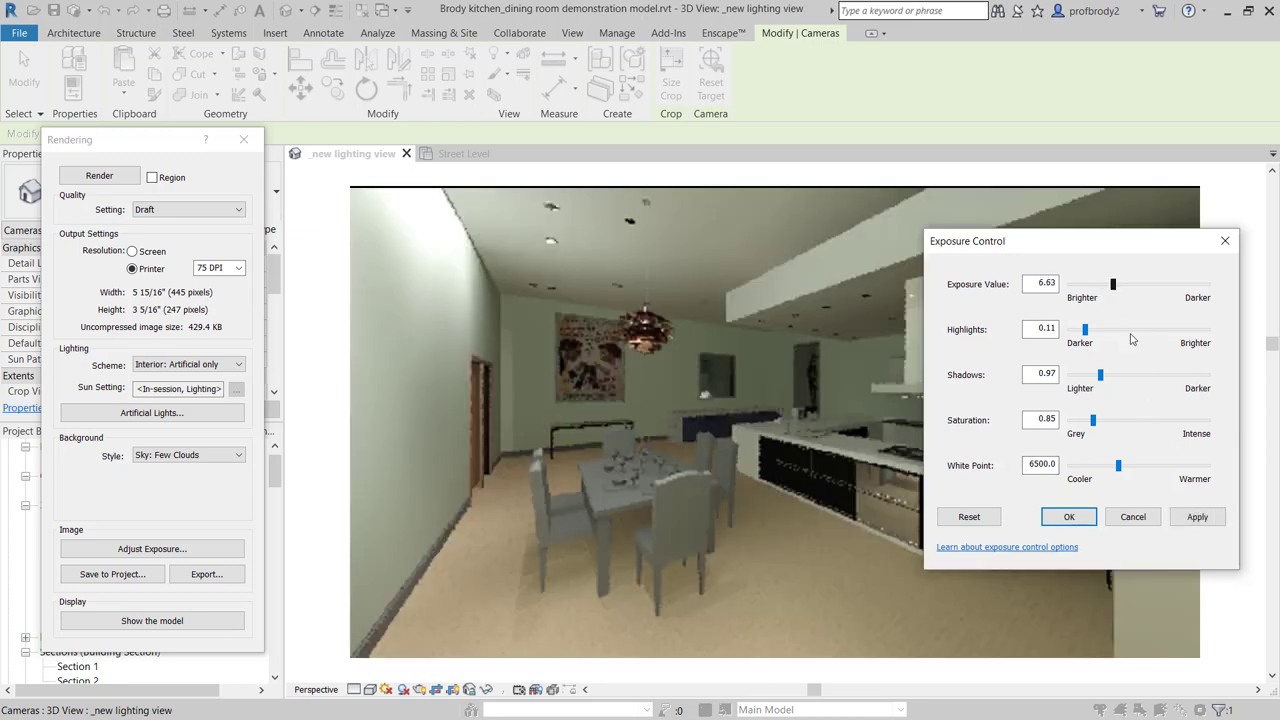
left_click(1197, 517)
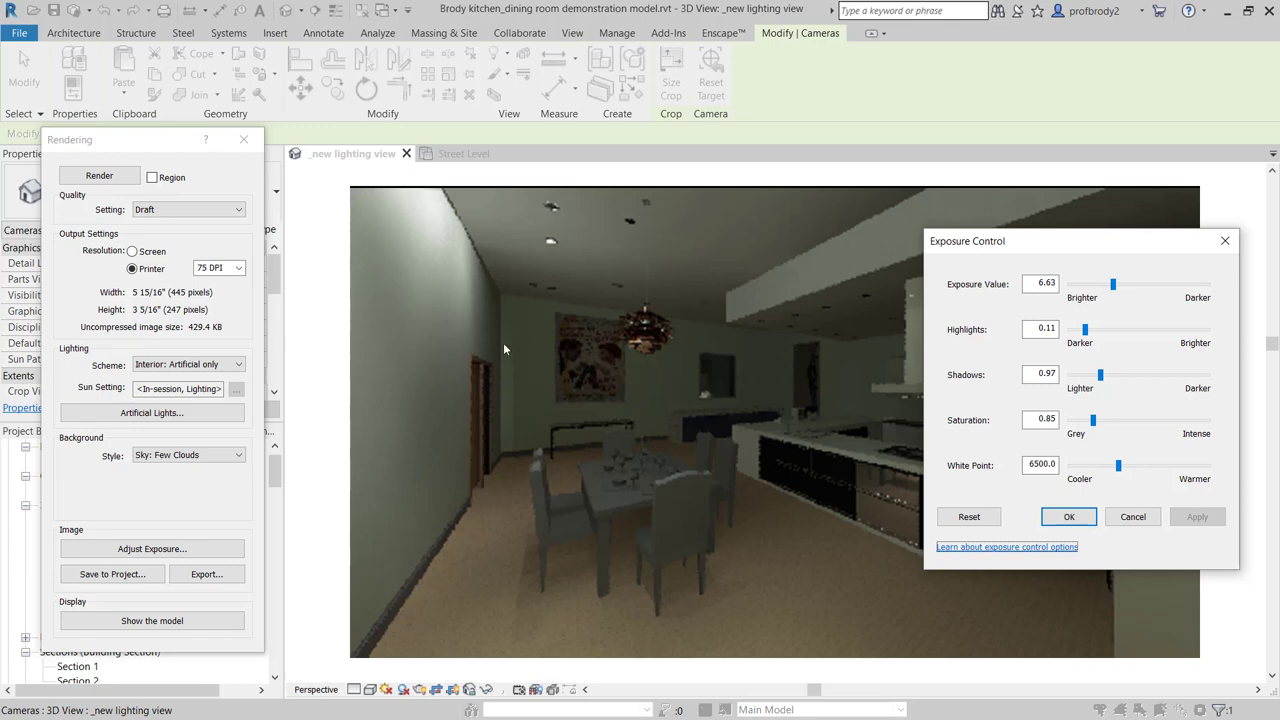
left_click(1068, 517)
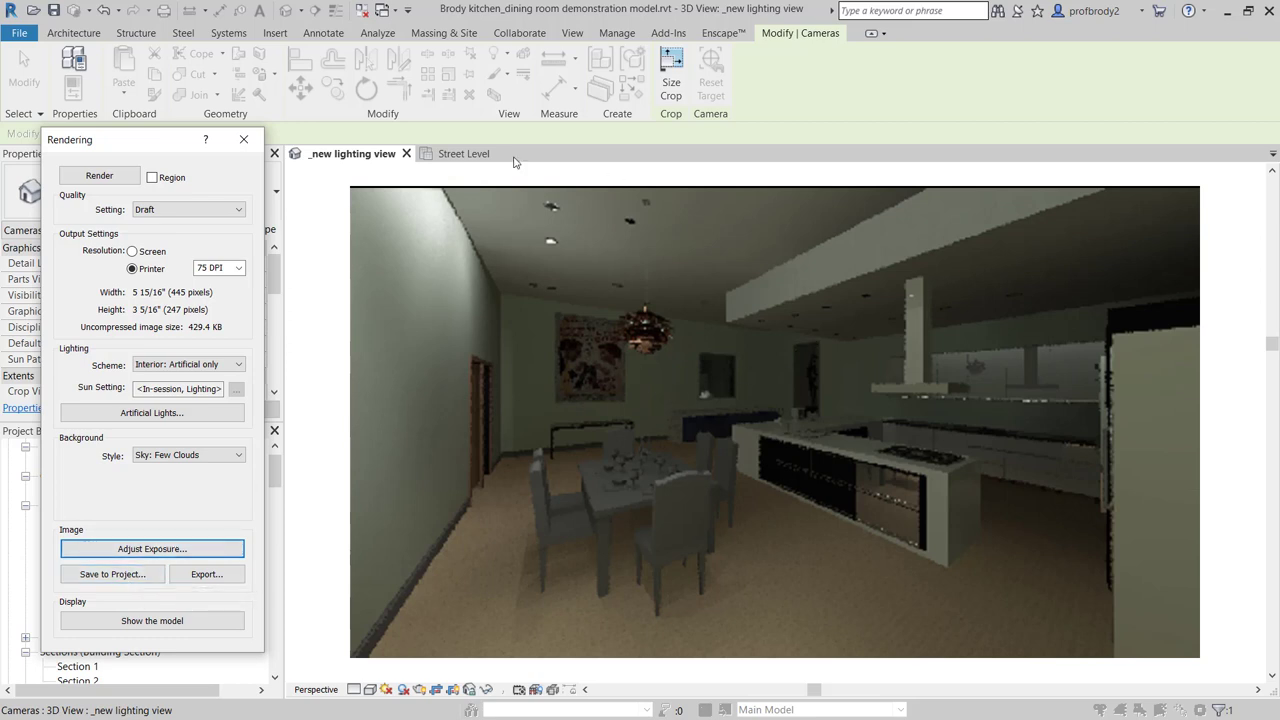
left_click(243, 139)
- Review the saved single-group renderings one by one, from Just decorative table light through Jut wall washers
scroll(98, 515, "down", 2)
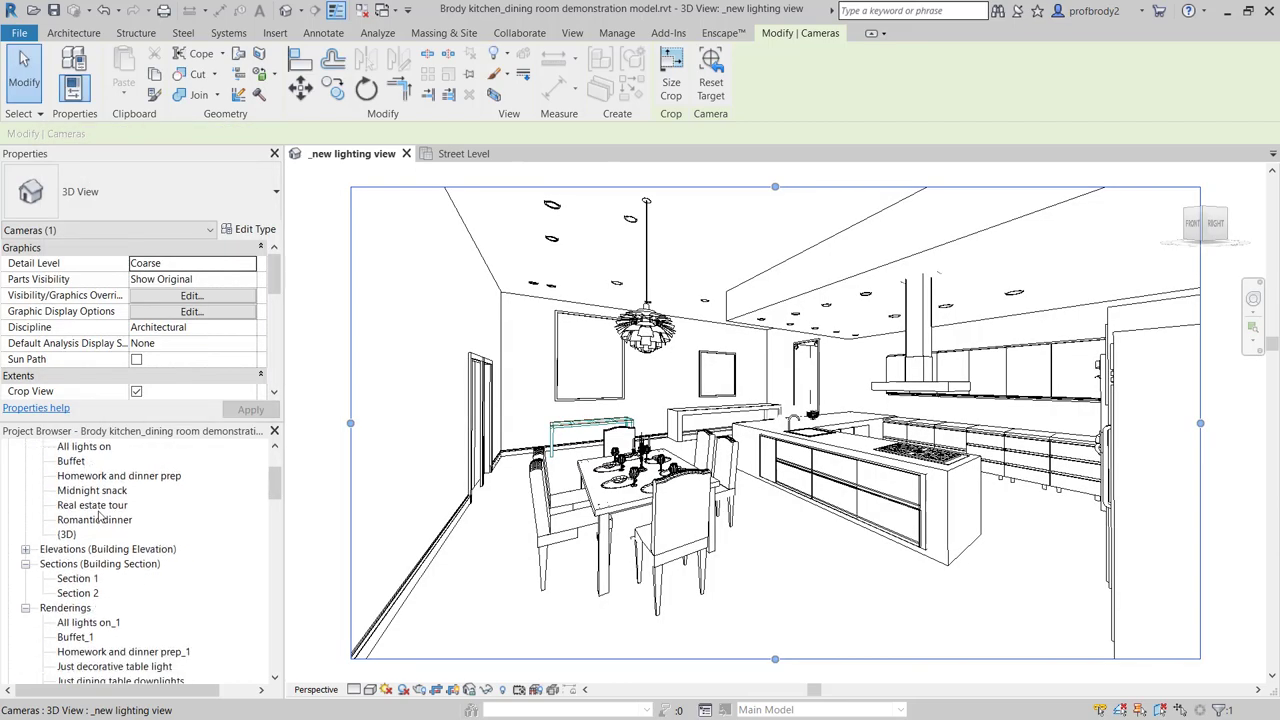
scroll(100, 515, "down", 3)
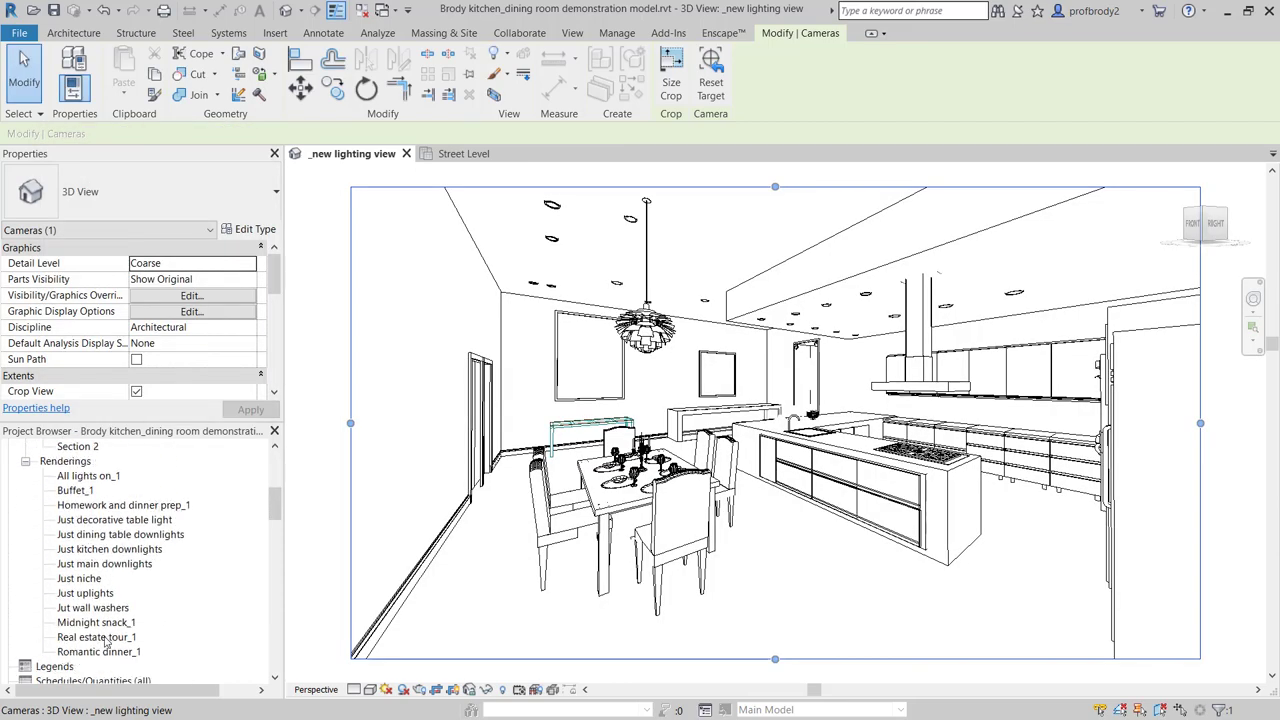
double_click(69, 522)
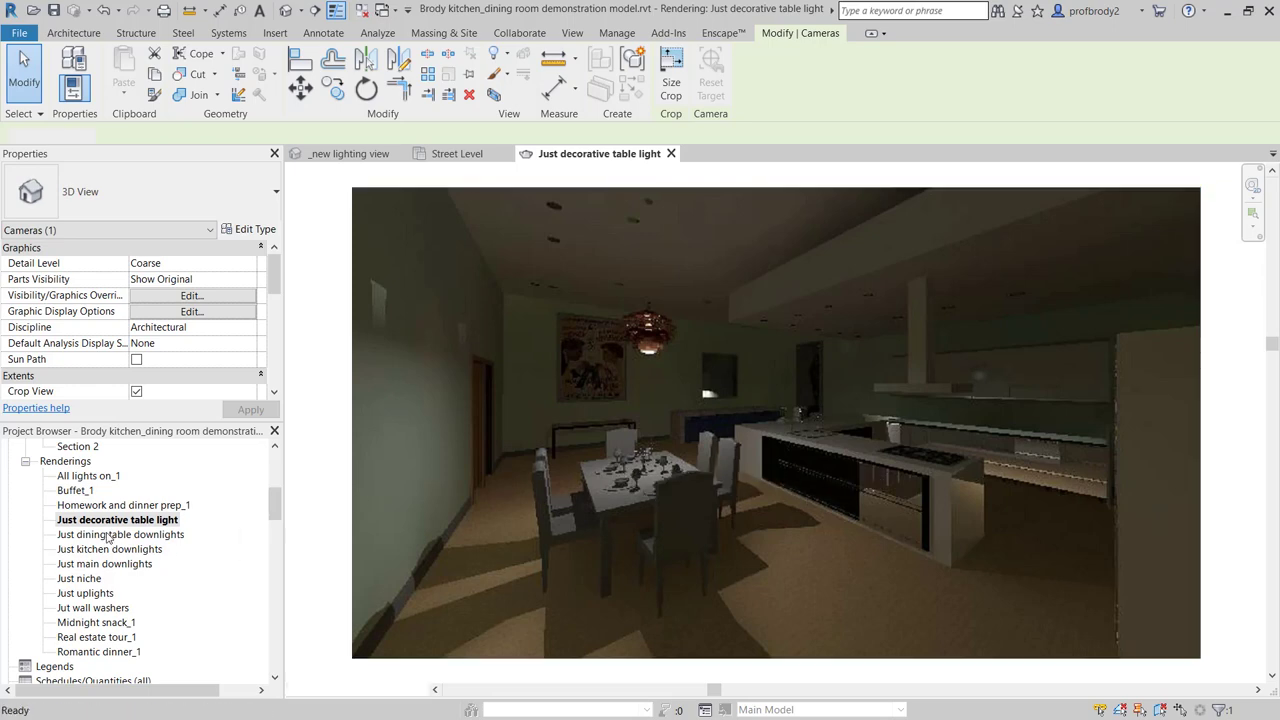
double_click(120, 534)
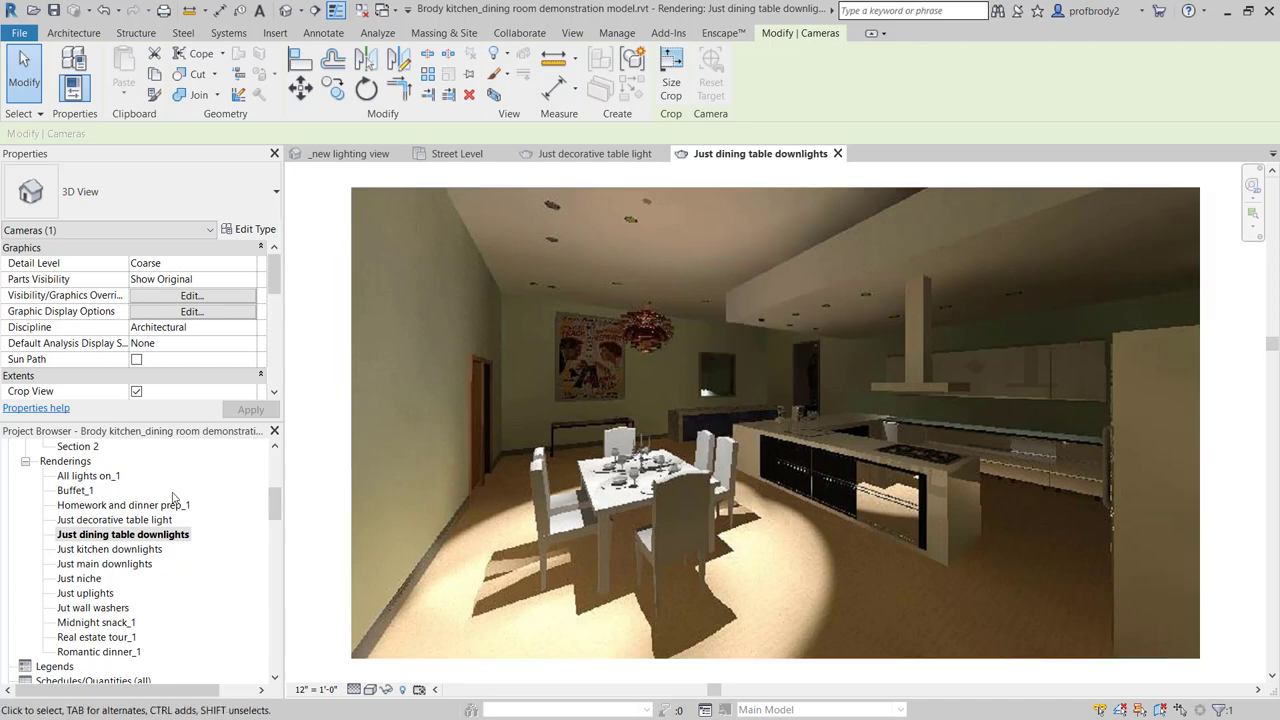
double_click(113, 550)
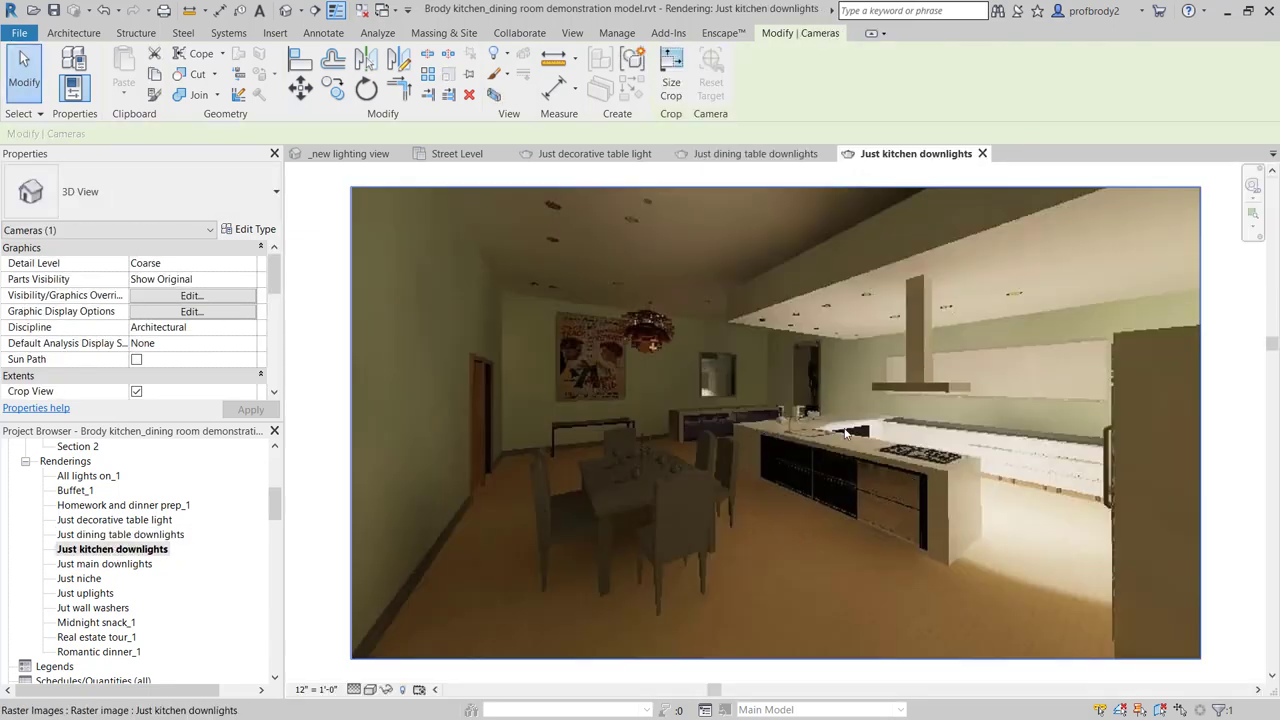
double_click(98, 565)
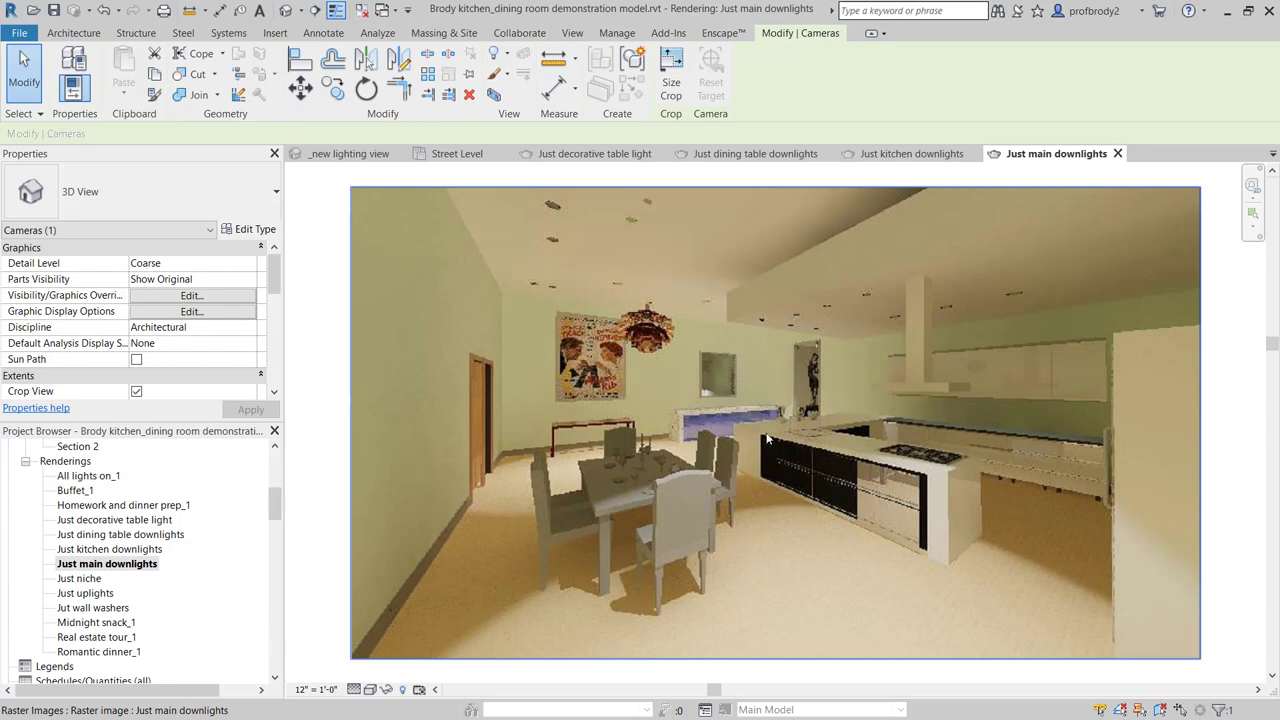
double_click(78, 579)
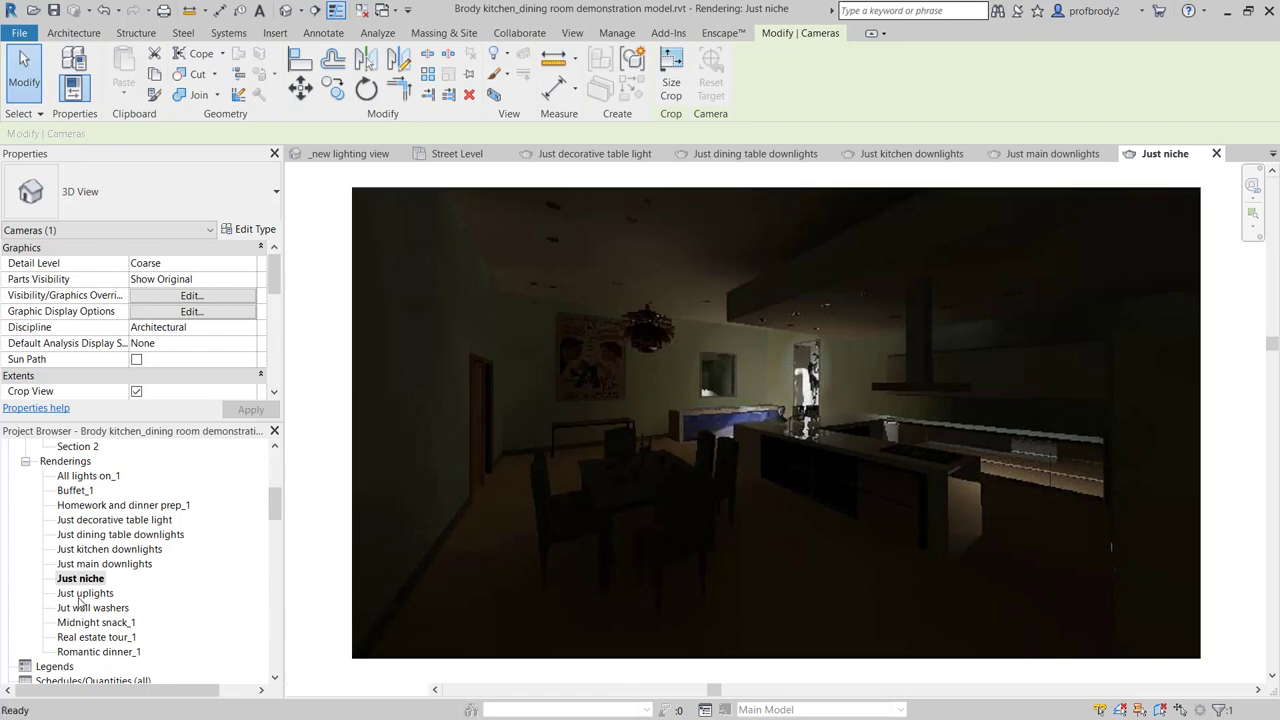
double_click(85, 593)
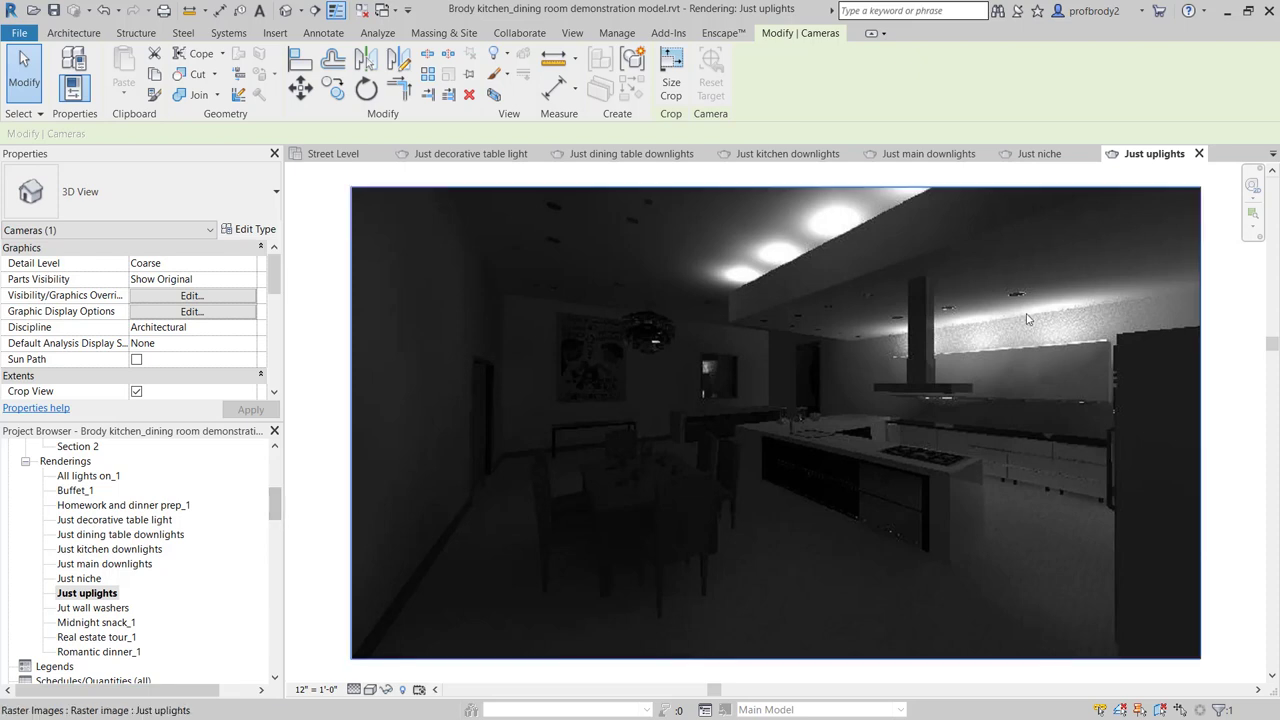
double_click(93, 607)
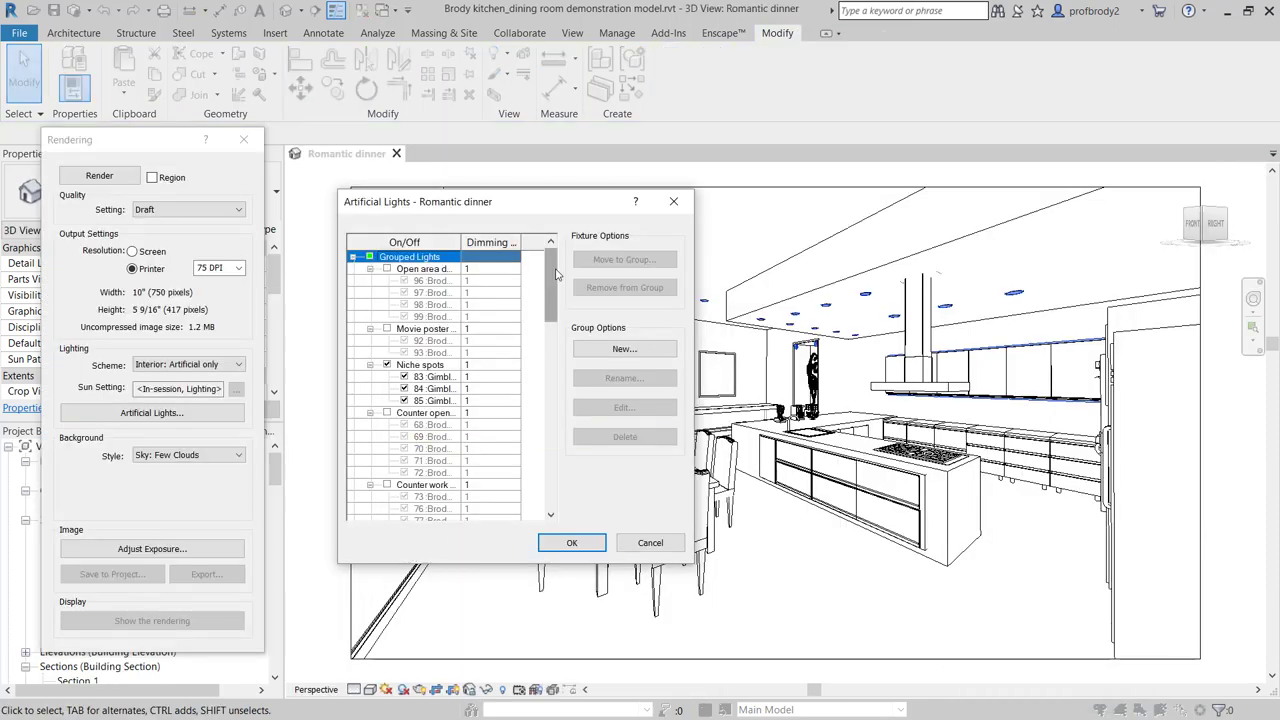
- Dim the Niche spots light group to 0.5 in the Romantic dinner view and accept the artificial light settings
left_click_drag(459, 208, 436, 195)
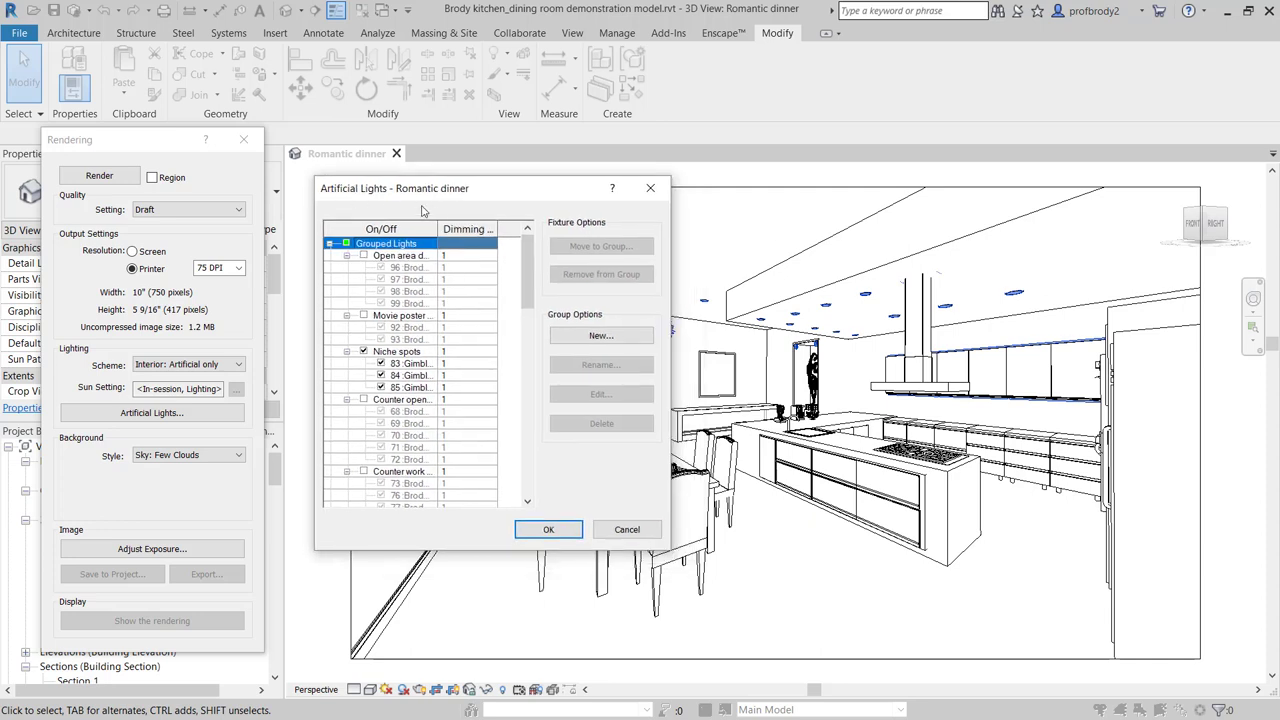
mouse_move(529, 277)
left_mouse_down()
mouse_move(548, 405)
mouse_move(535, 425)
mouse_move(512, 289)
left_mouse_up()
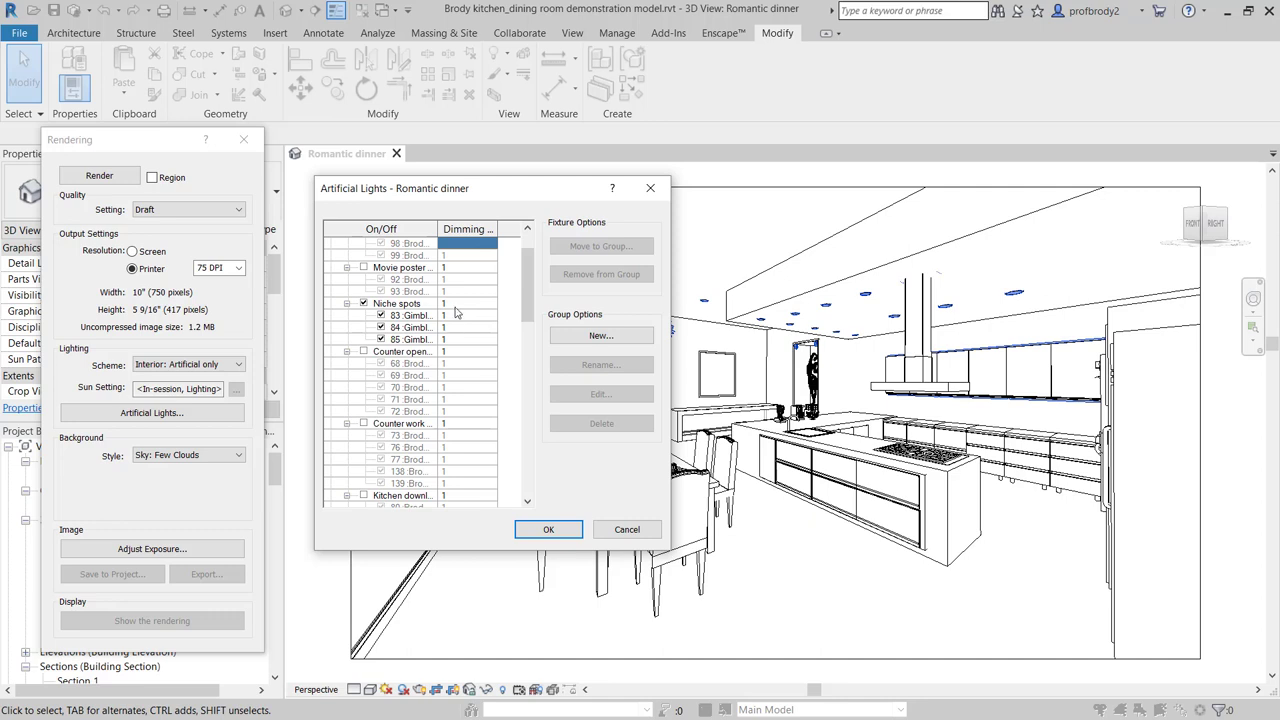
left_click(458, 303)
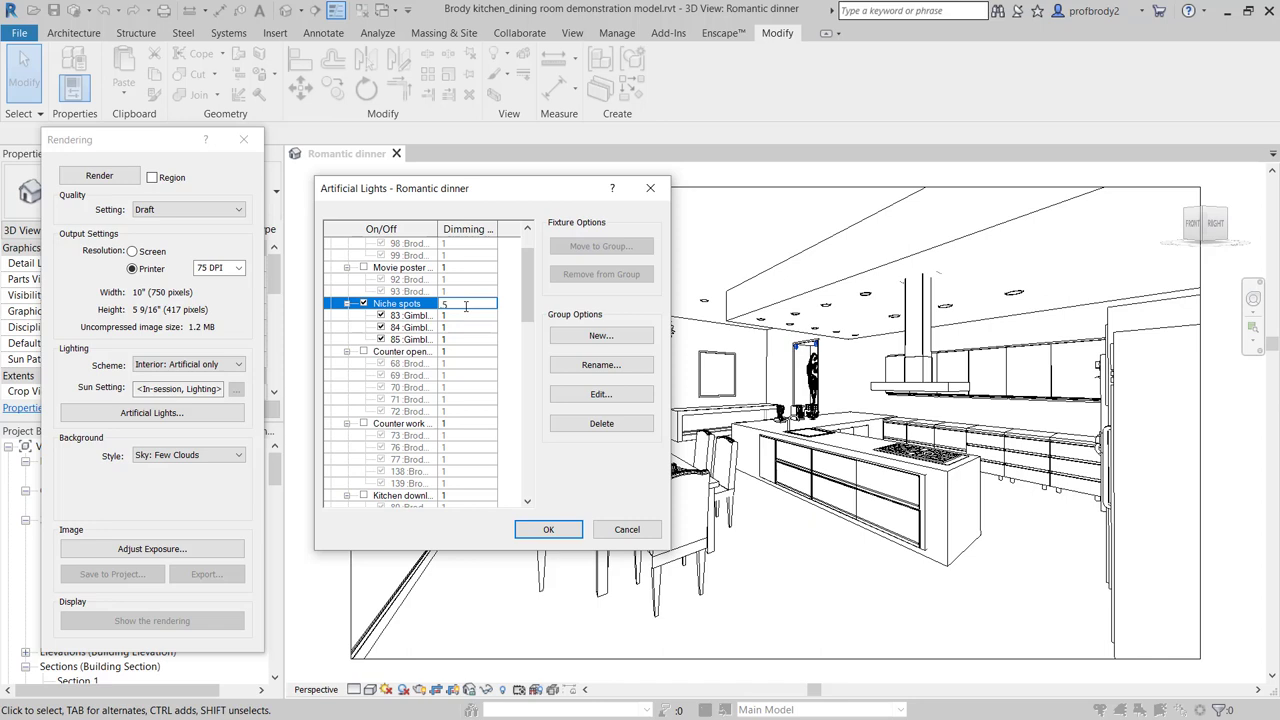
left_click(465, 322)
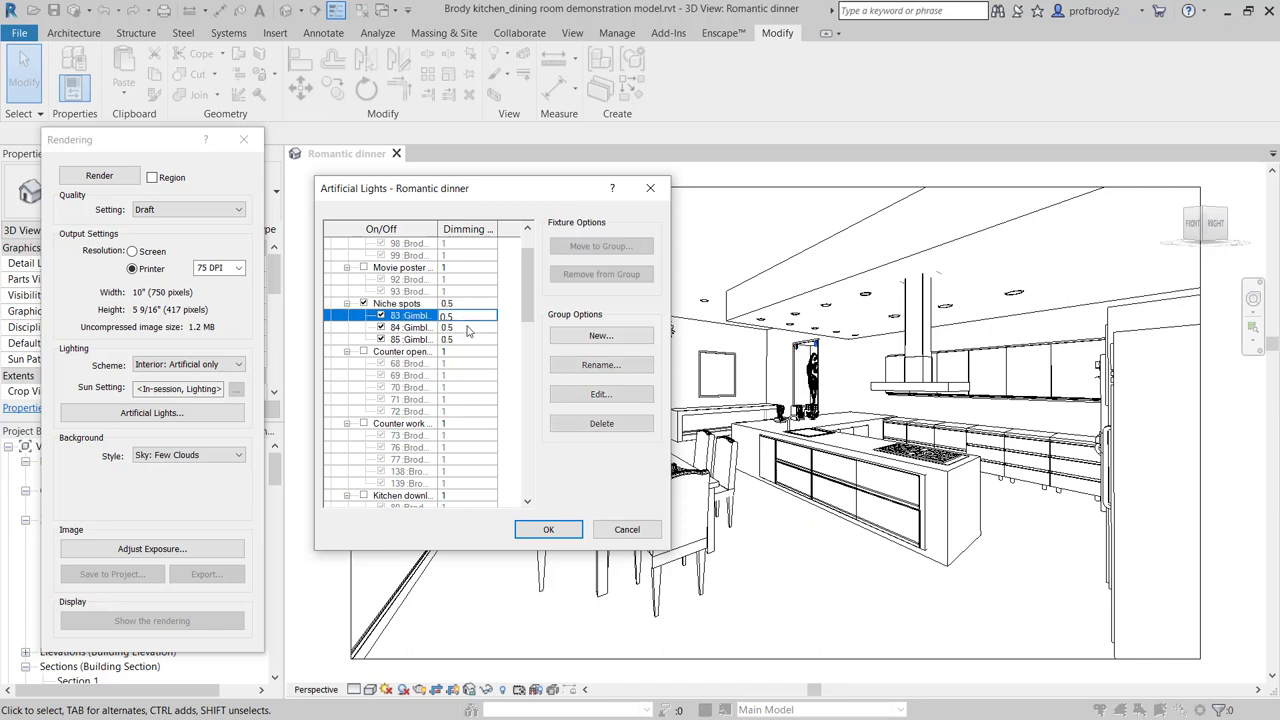
left_click(393, 304)
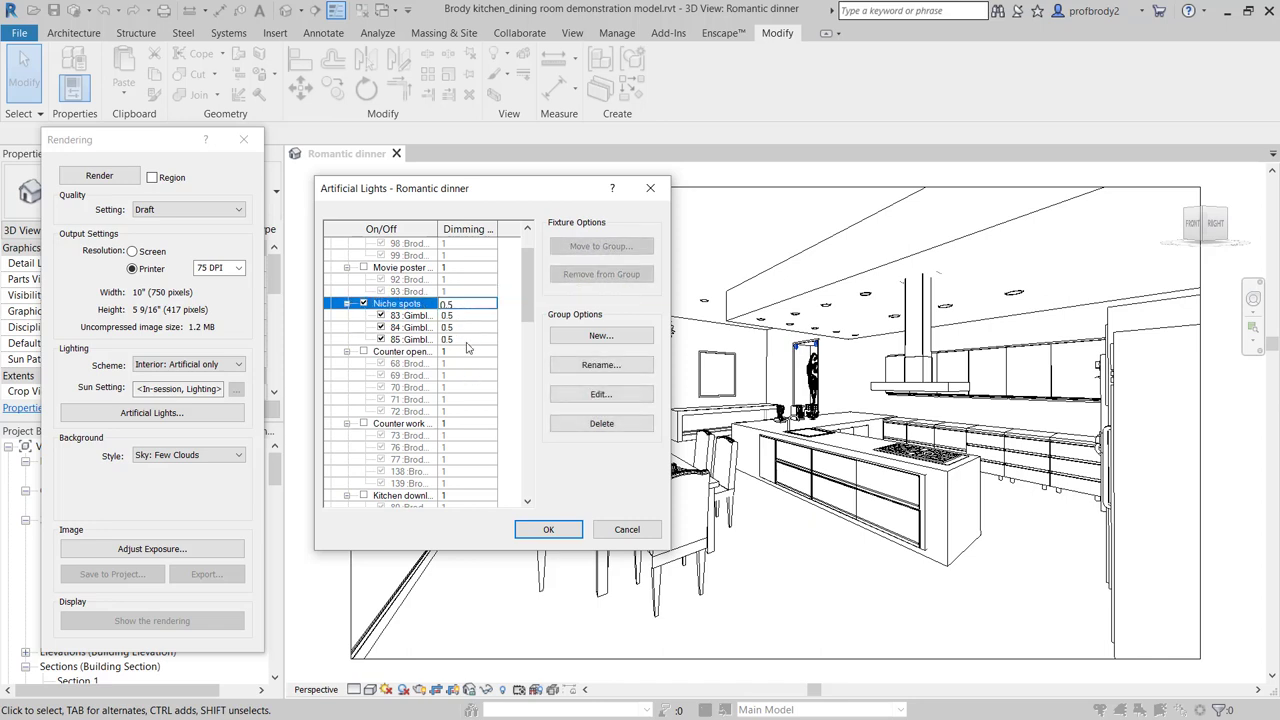
left_click_drag(527, 318, 527, 445)
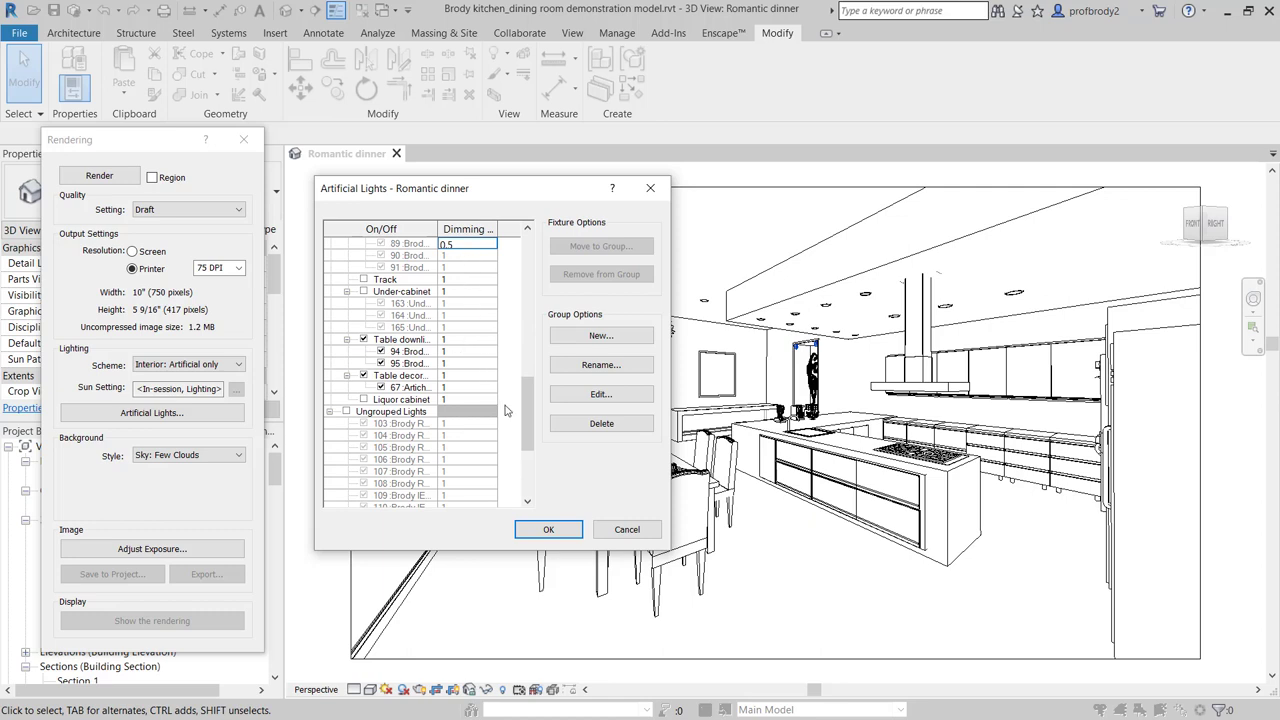
left_click(546, 530)
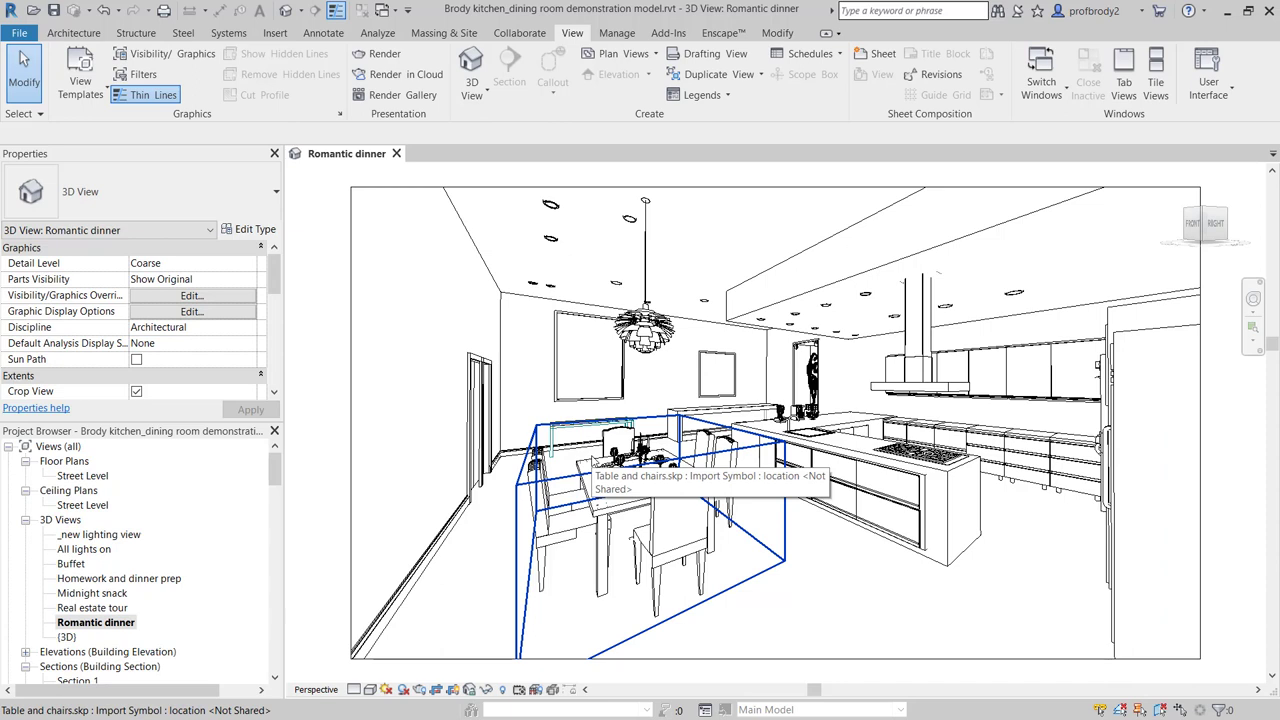
- Duplicate the _new lighting view 3D view without detailing
left_click(95, 536)
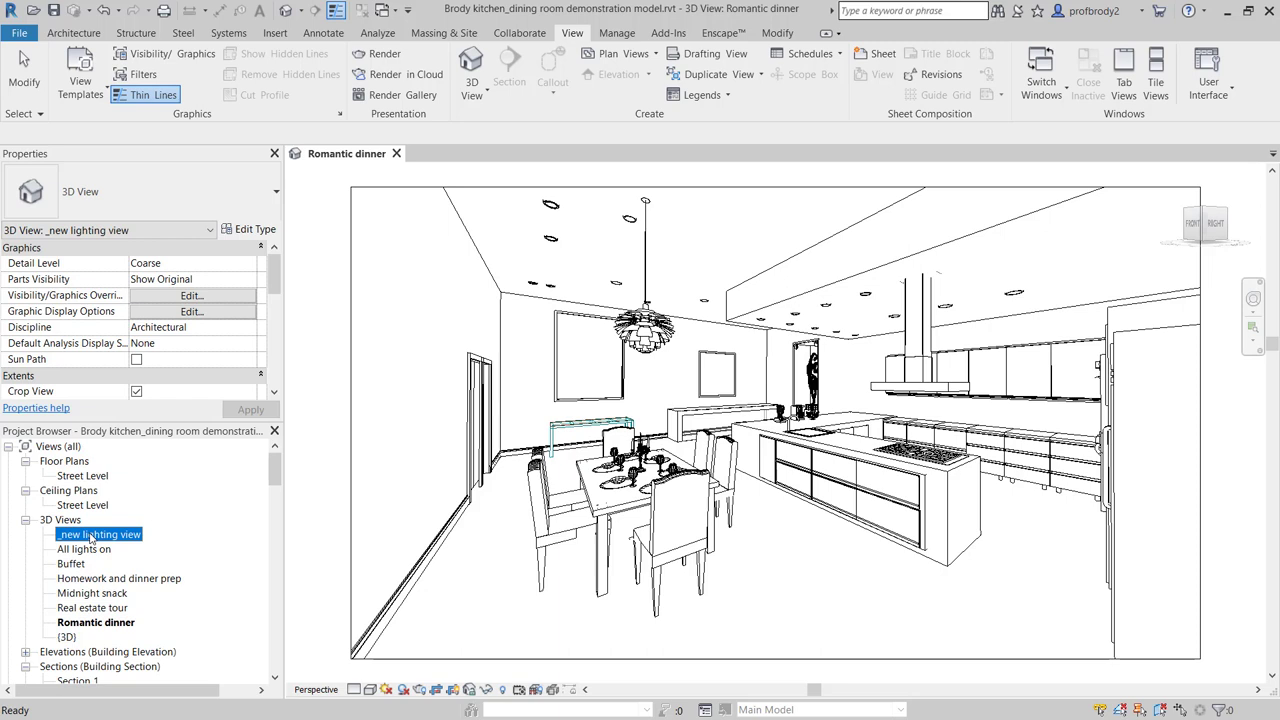
right_click(92, 539)
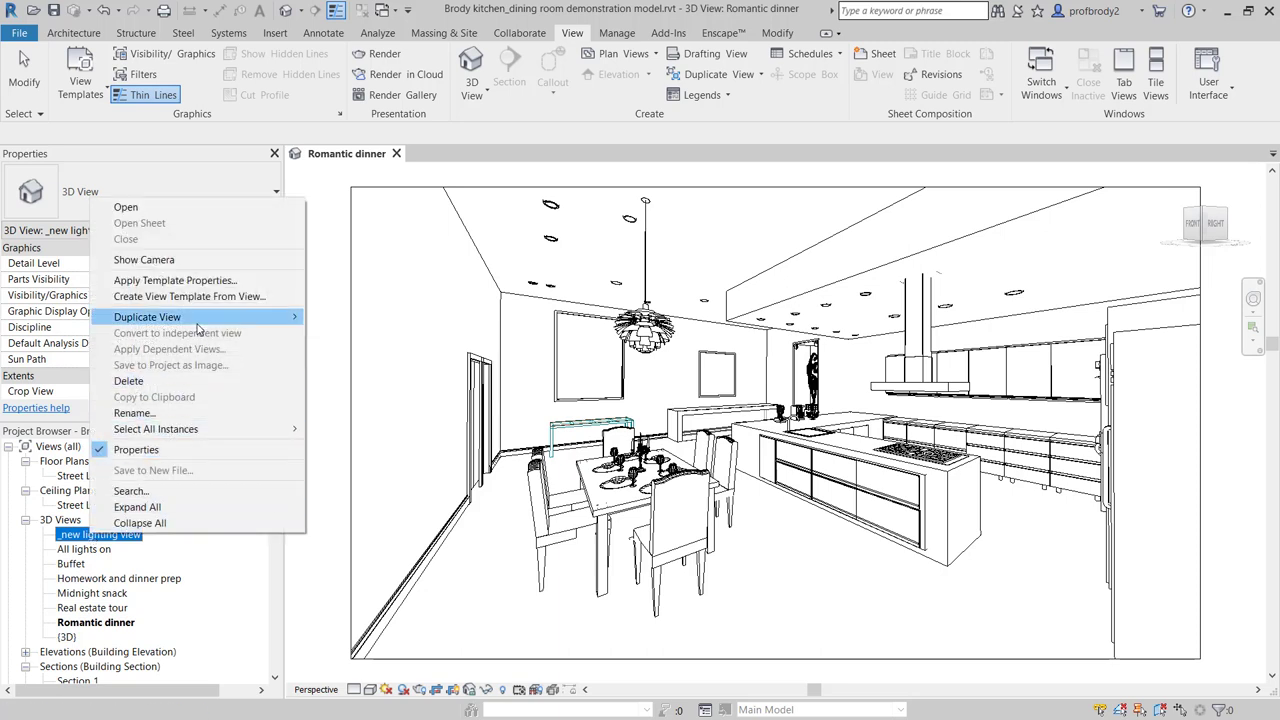
mouse_move(198, 318)
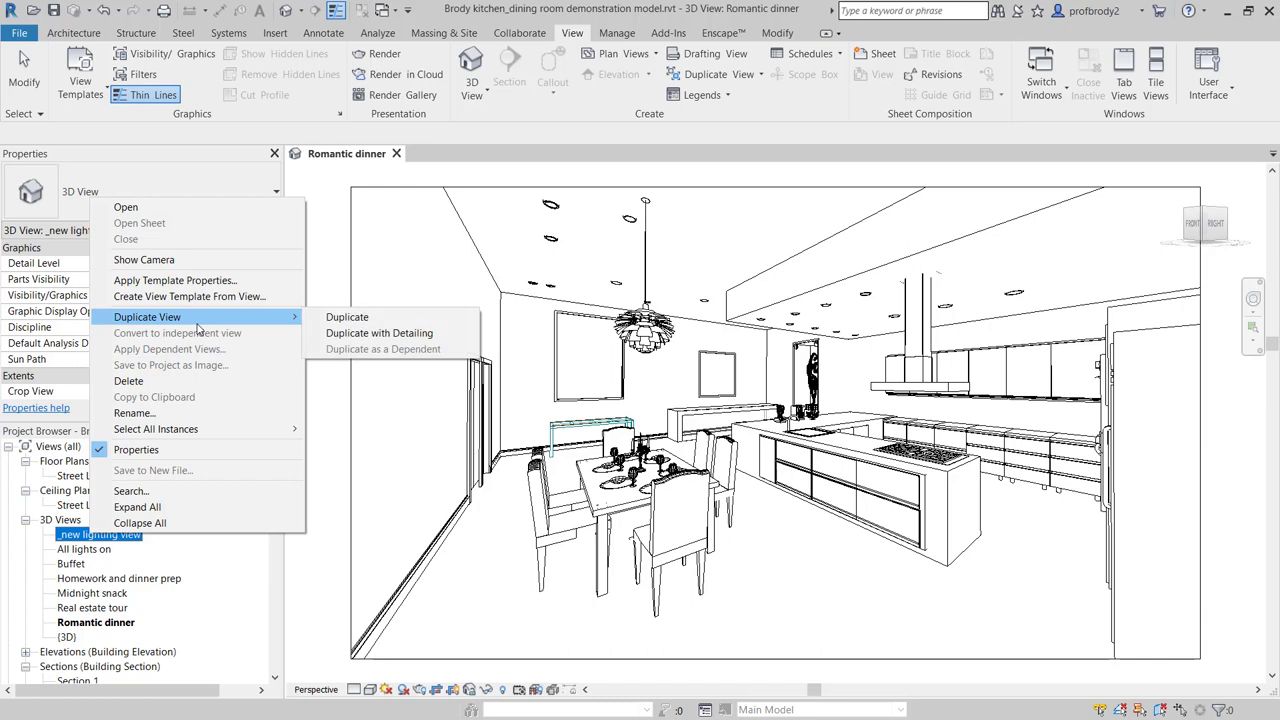
left_click(336, 318)
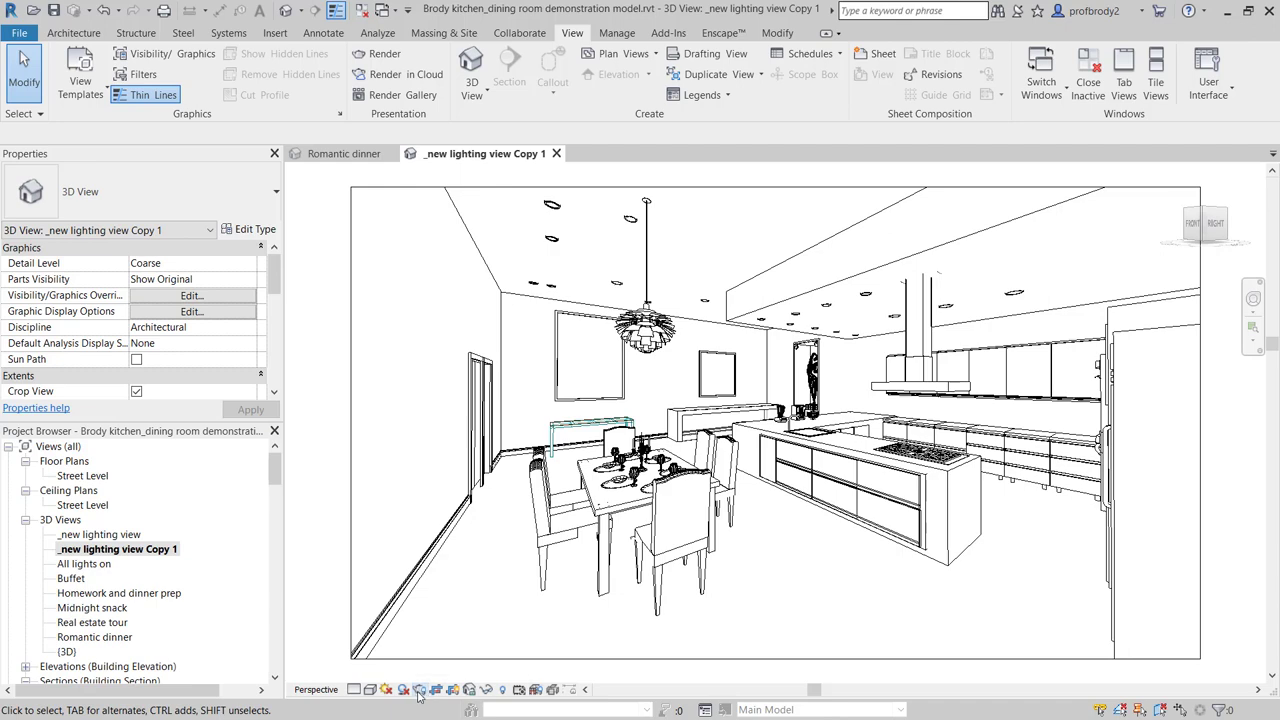
- In the duplicated view's artificial lights, switch off the Open area, Movie poster, Niche spots and Counter open groups, and close the rendering settings
left_click(419, 690)
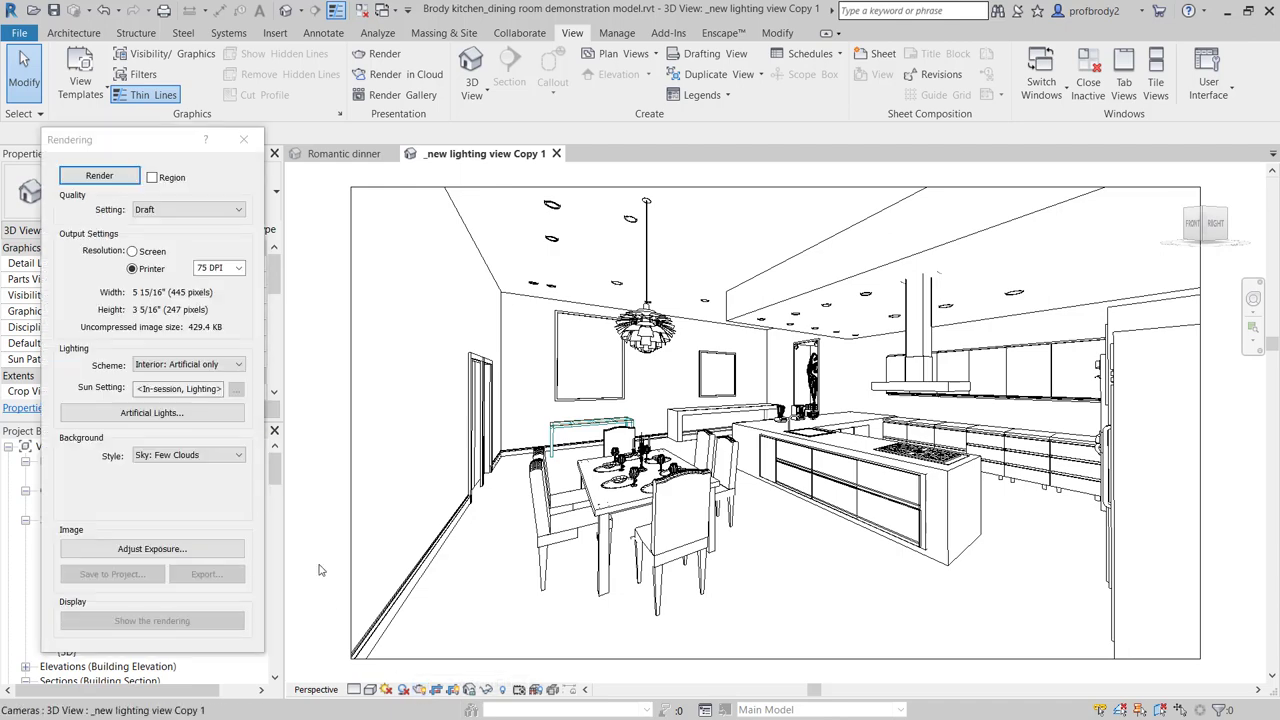
left_click(149, 414)
left_click(364, 315)
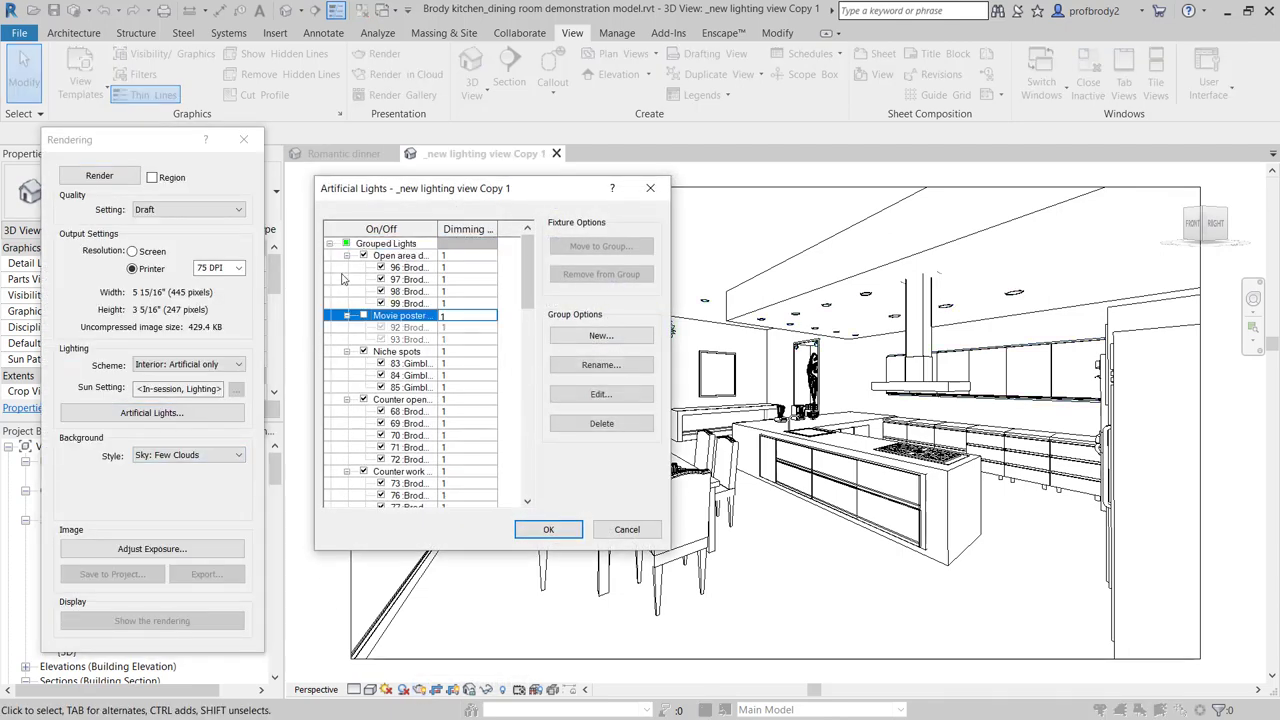
left_click(364, 256)
left_click(364, 352)
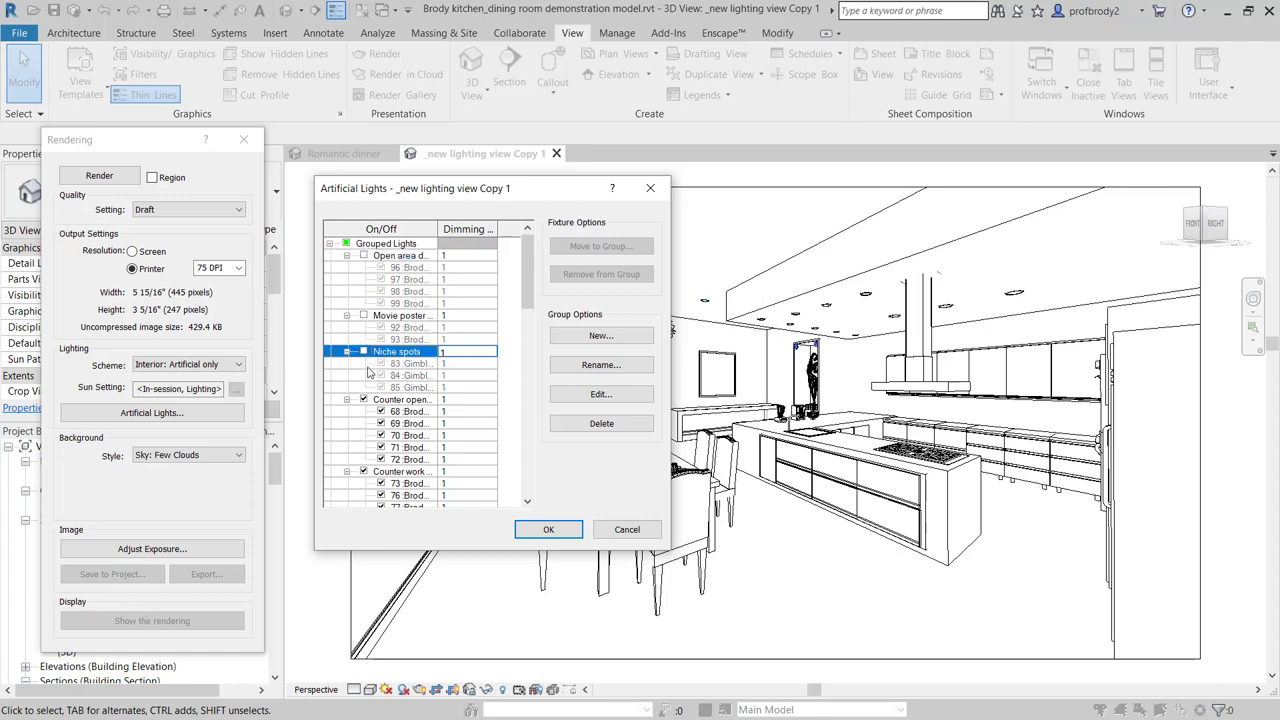
left_click(364, 399)
left_click(543, 529)
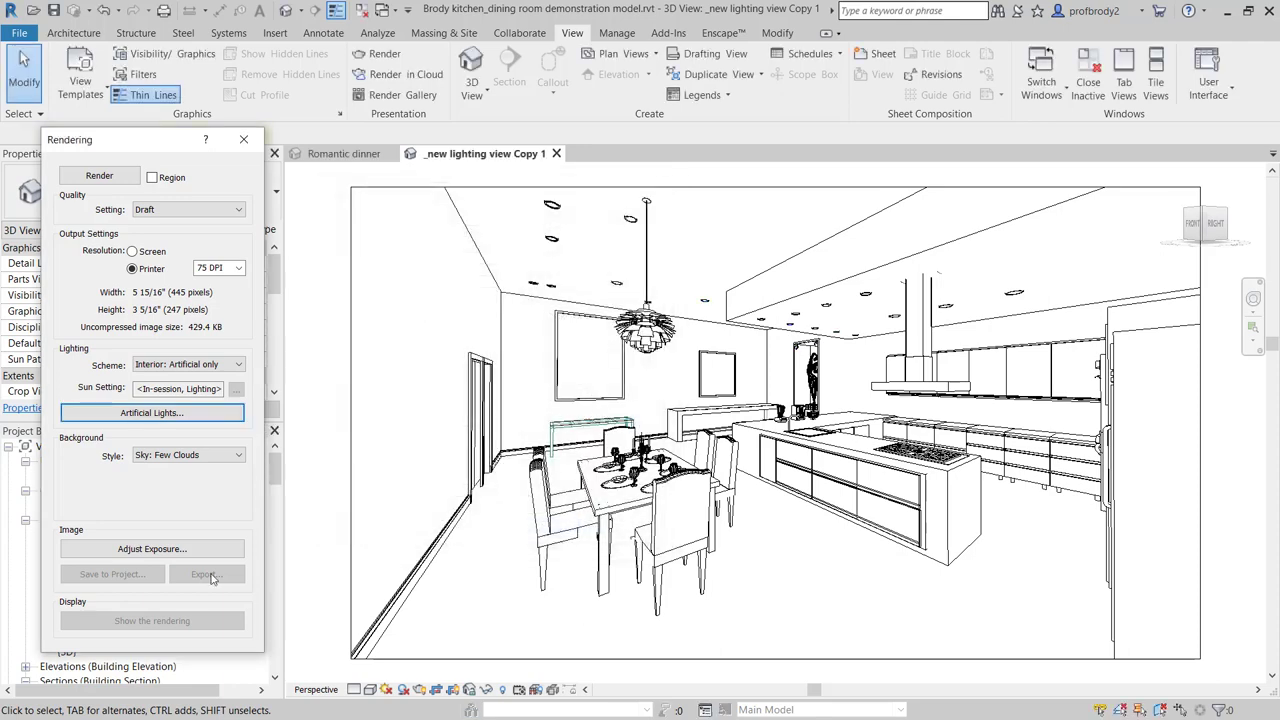
left_click(243, 139)
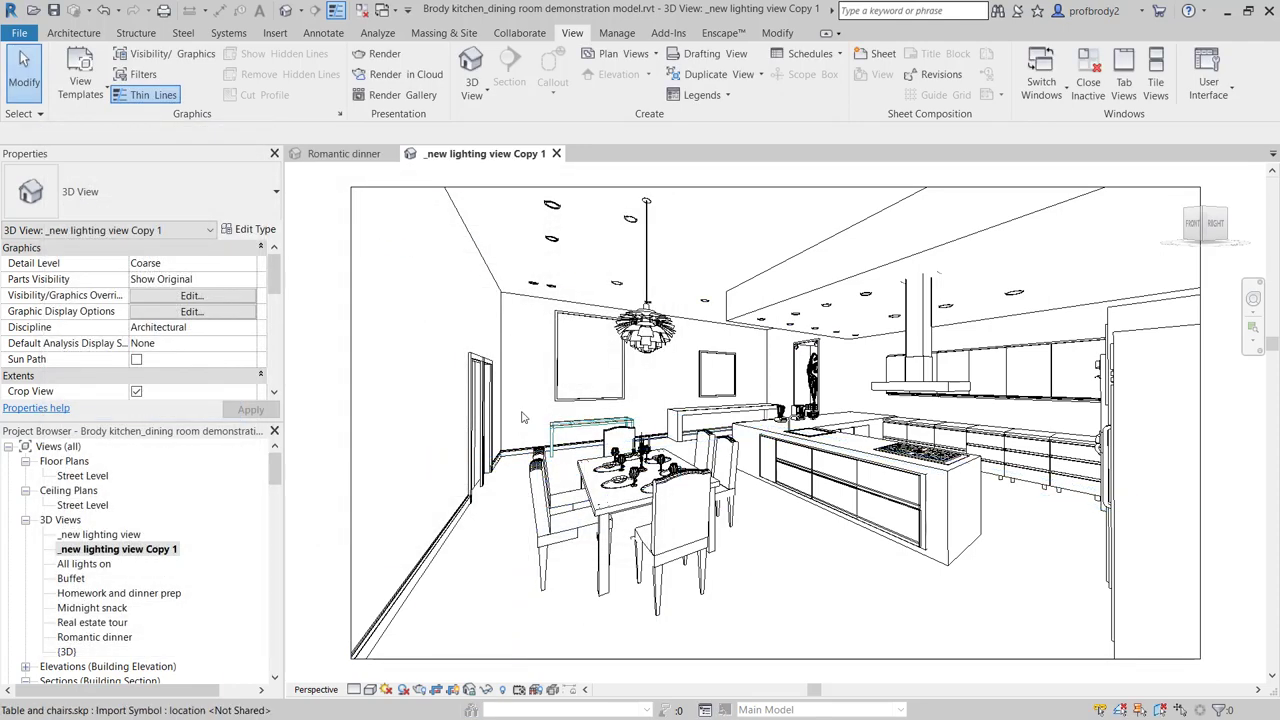
- Open the original _new lighting view, switch on its Open area, Movie poster, Niche spots and Counter open groups, and close the rendering settings
left_click(80, 536)
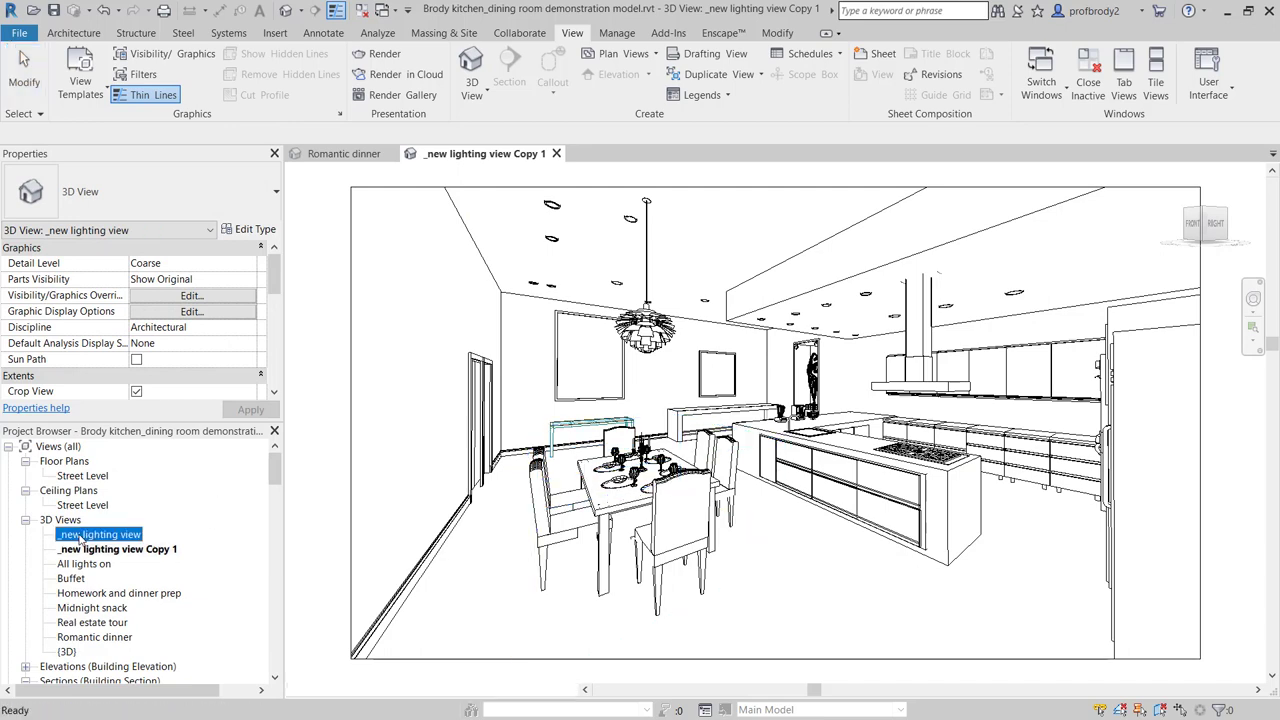
double_click(80, 536)
left_click(420, 690)
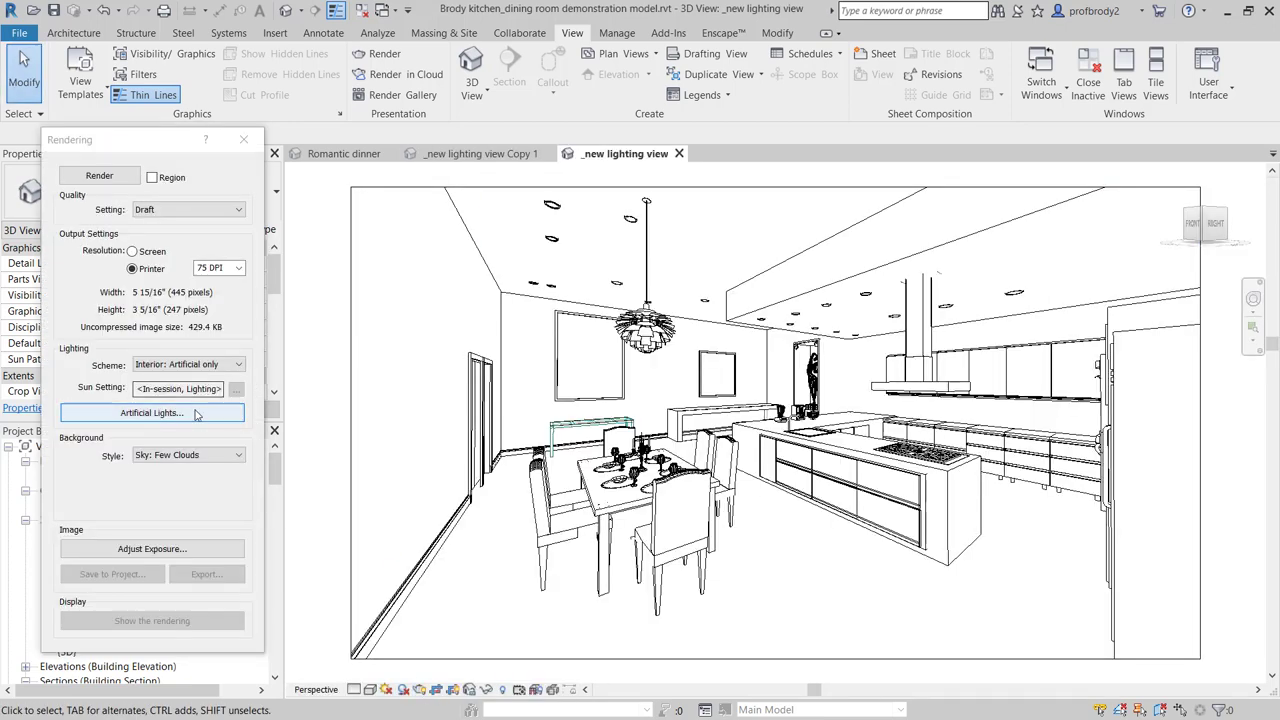
left_click(197, 414)
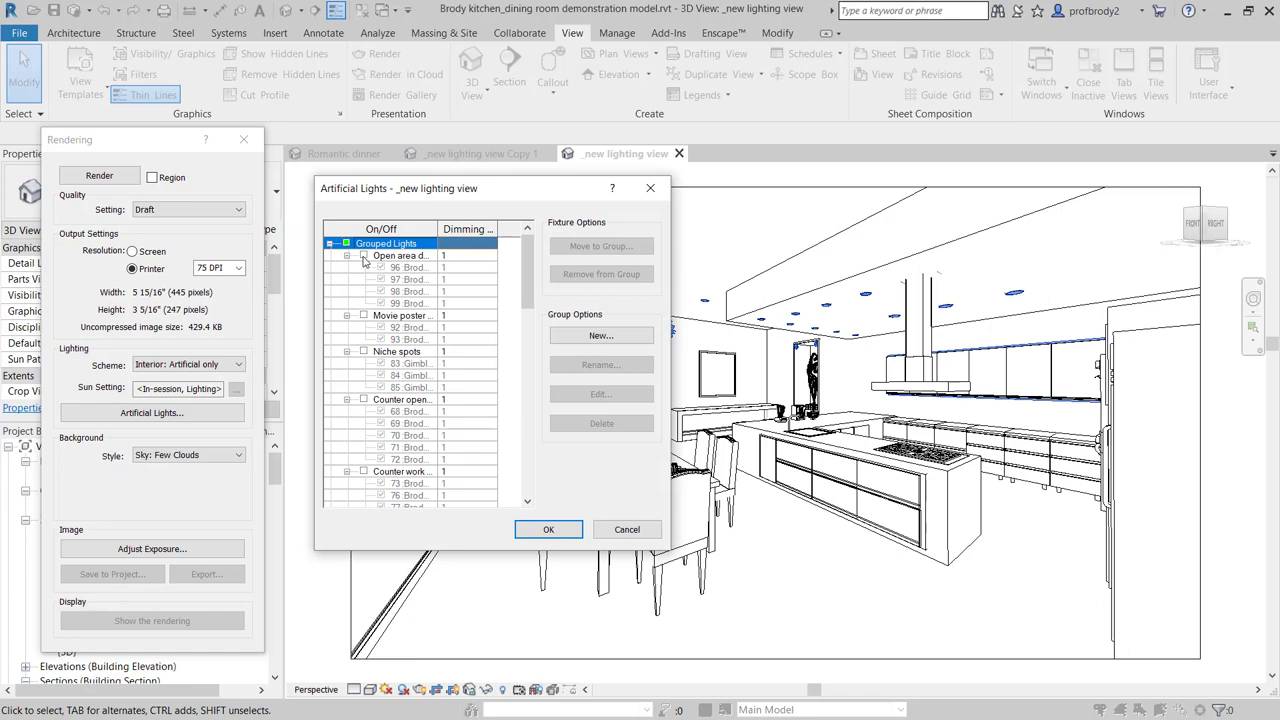
left_click(364, 256)
left_click(364, 316)
left_click(364, 352)
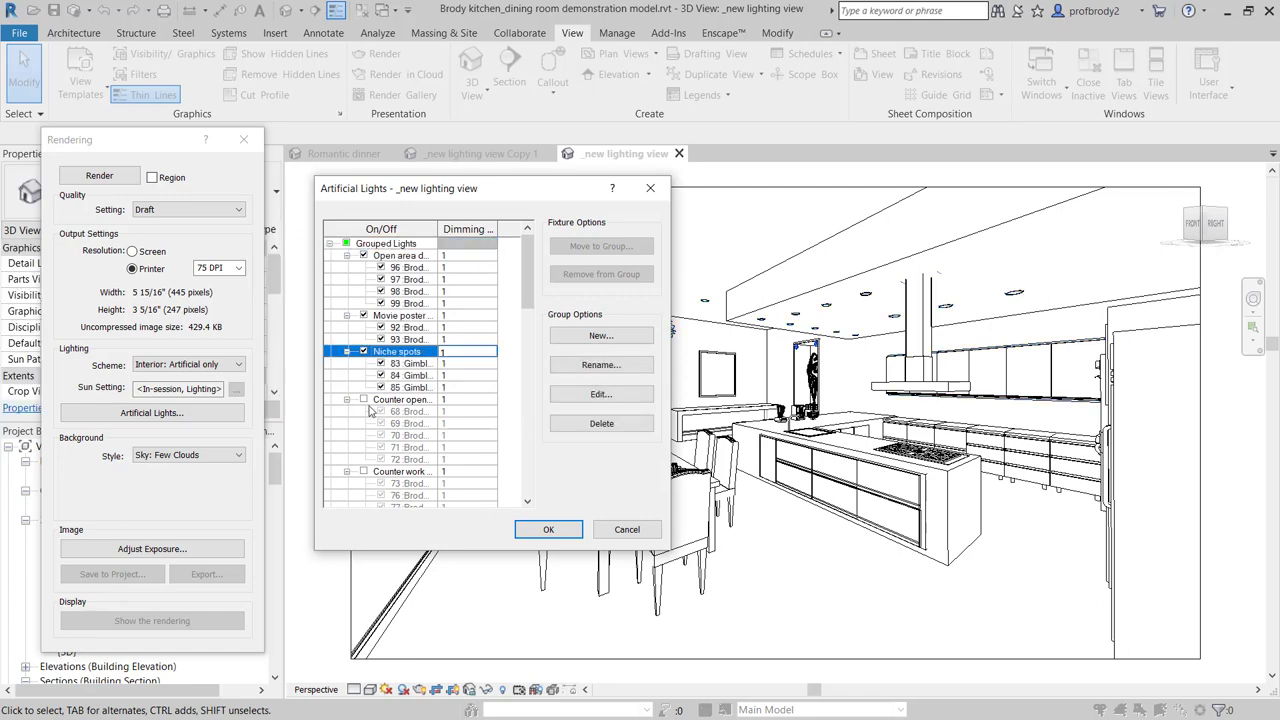
left_click(364, 400)
left_click(548, 529)
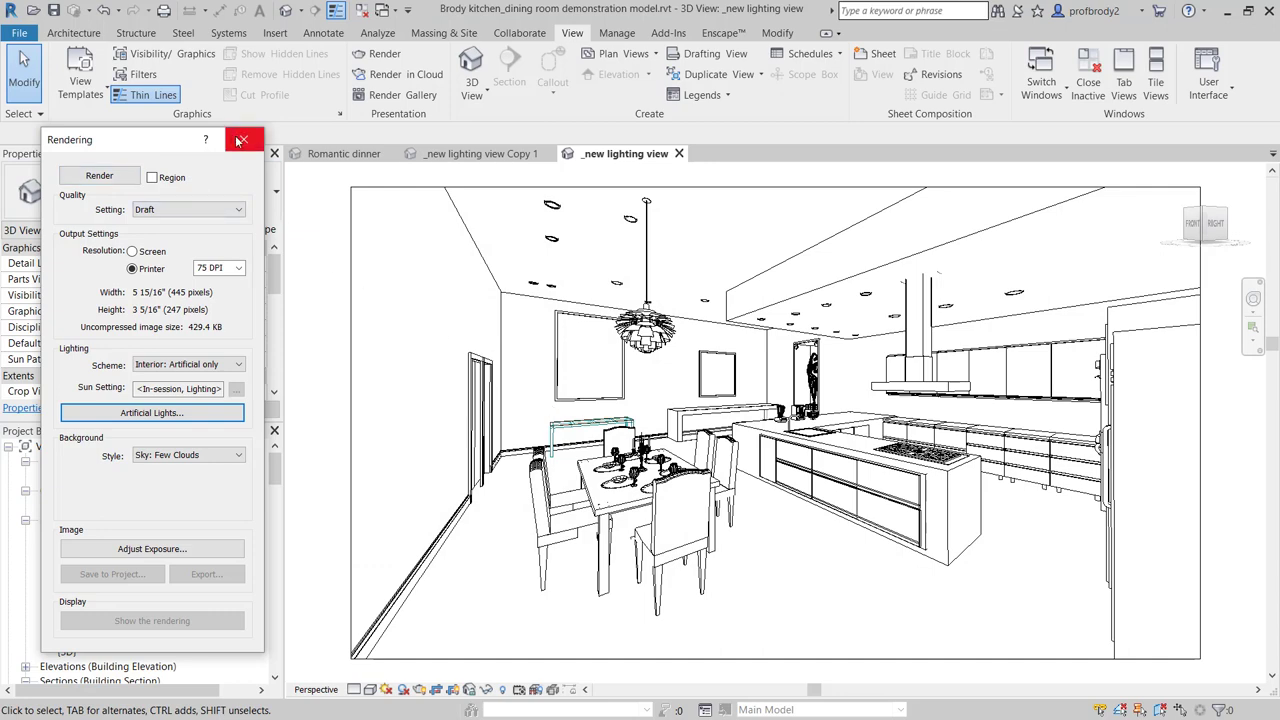
left_click(240, 141)
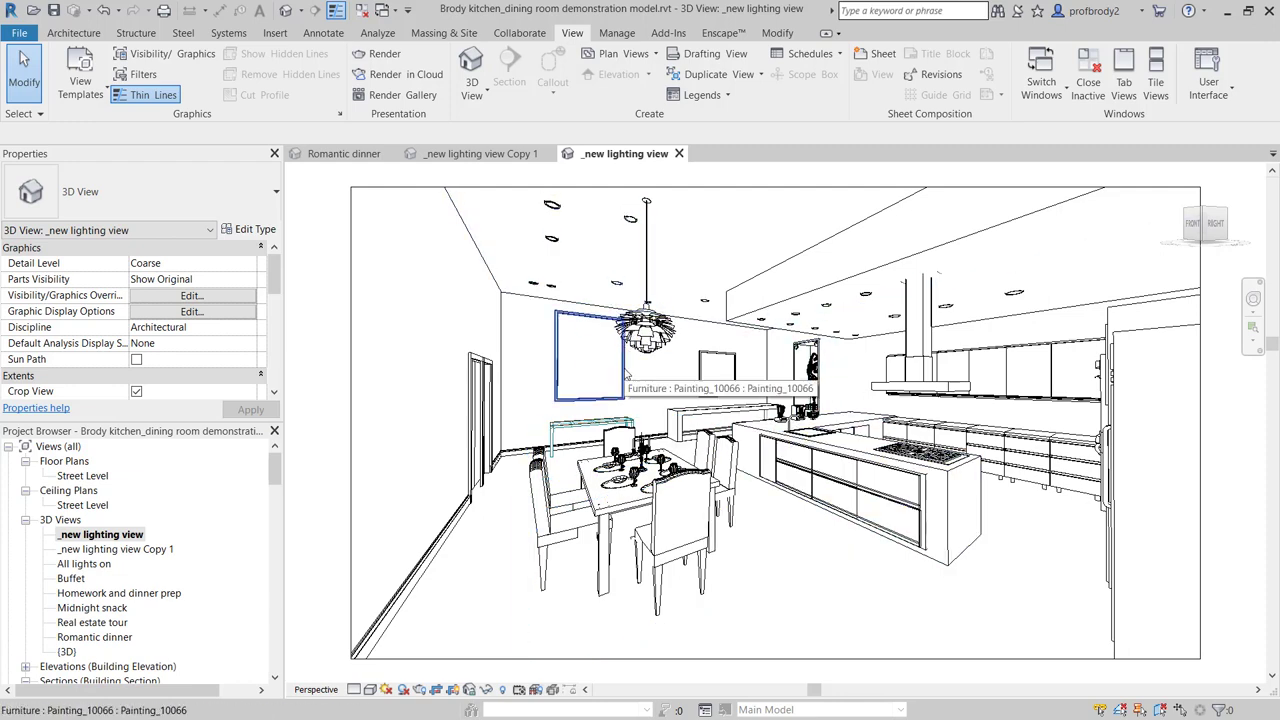
- Start Render in Cloud and select only All lights on, Buffet, Homework and dinner prep, Midnight snack, Real estate tour and Romantic dinner
left_click(415, 80)
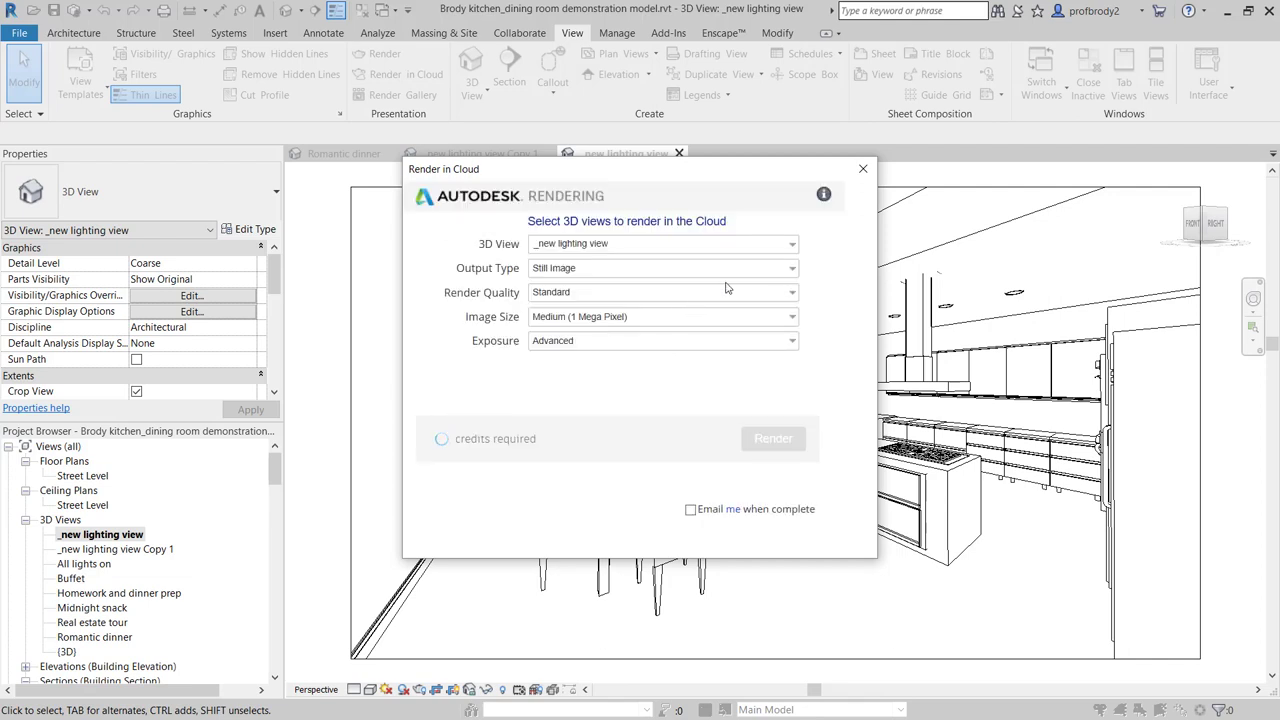
left_click(793, 247)
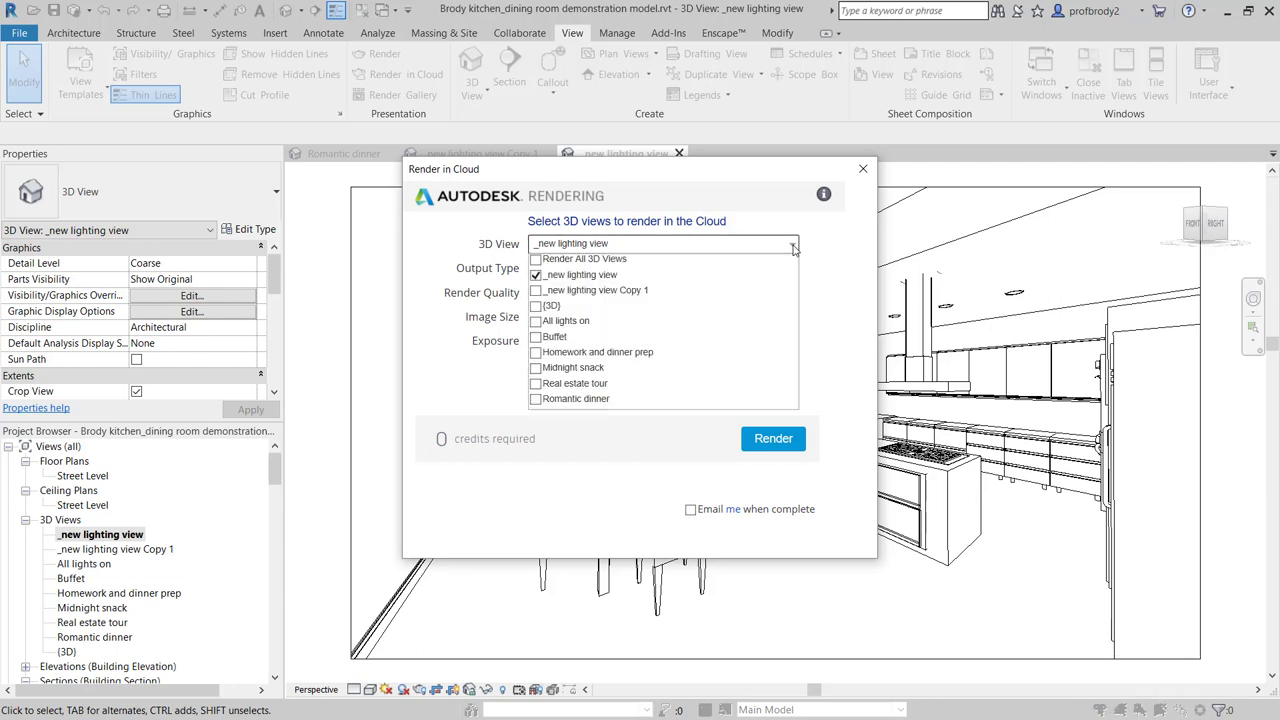
left_click(553, 305)
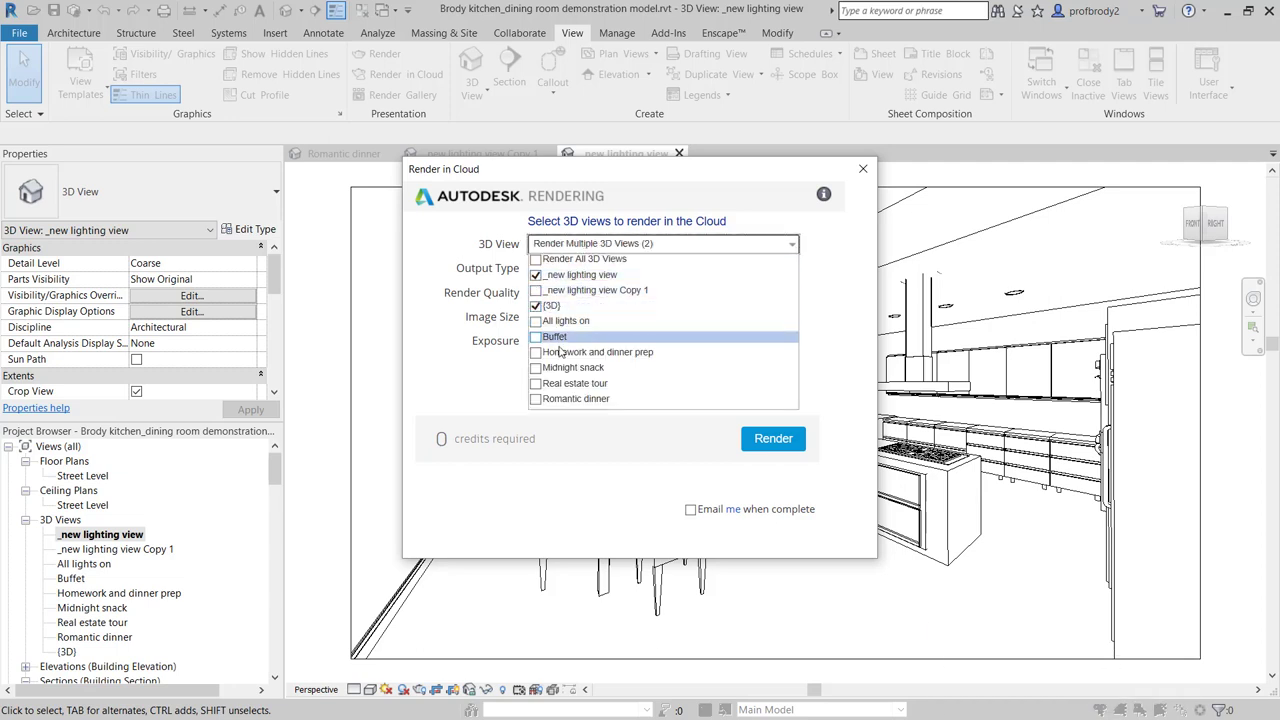
left_click(537, 275)
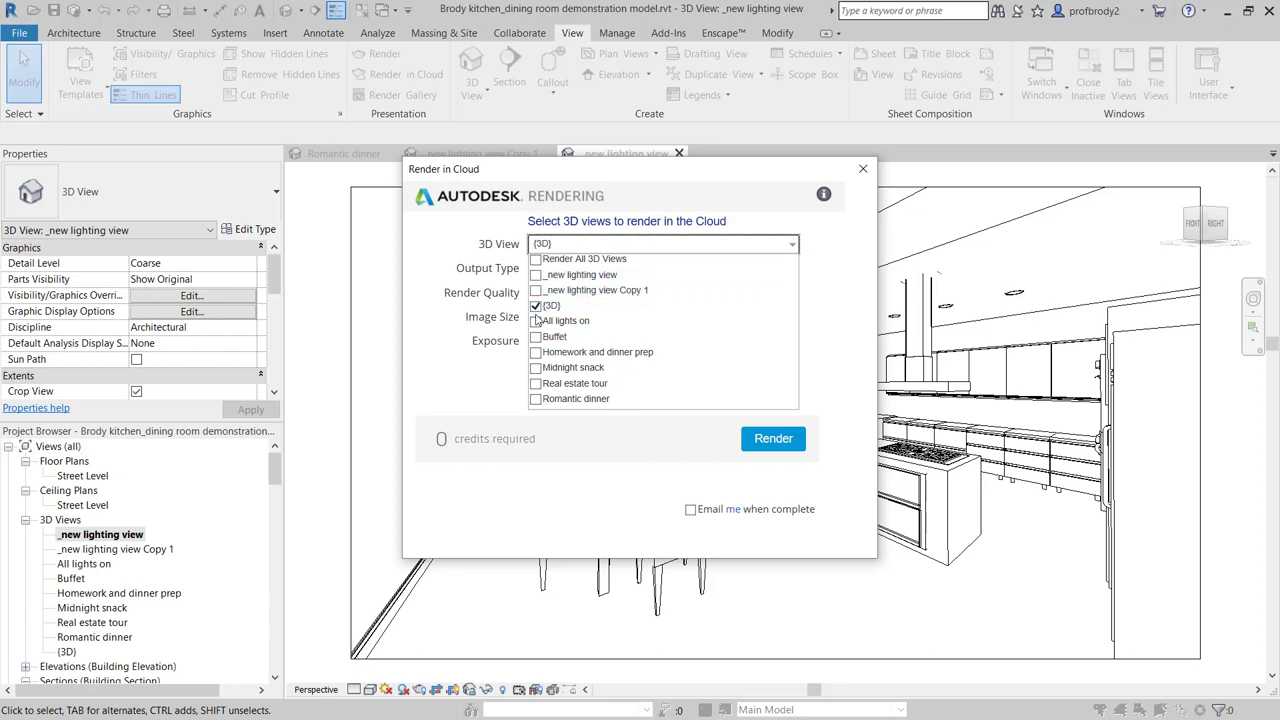
left_click(535, 321)
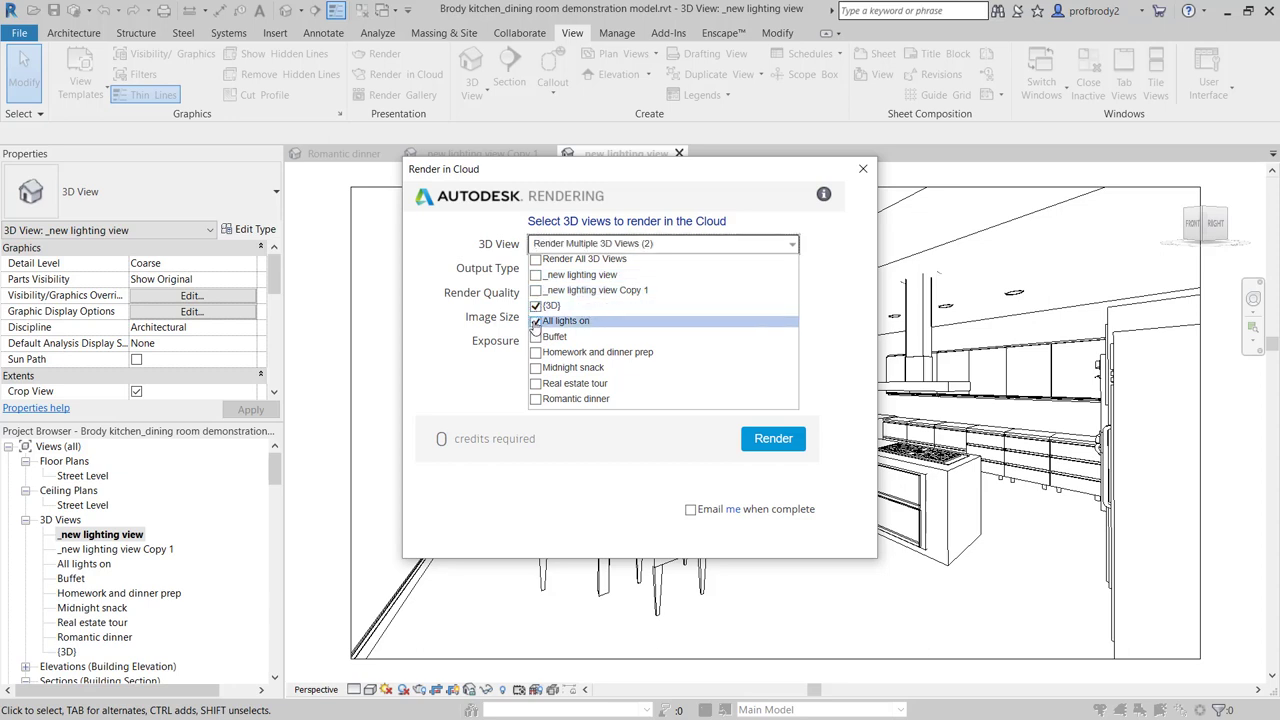
left_click(535, 337)
left_click(535, 352)
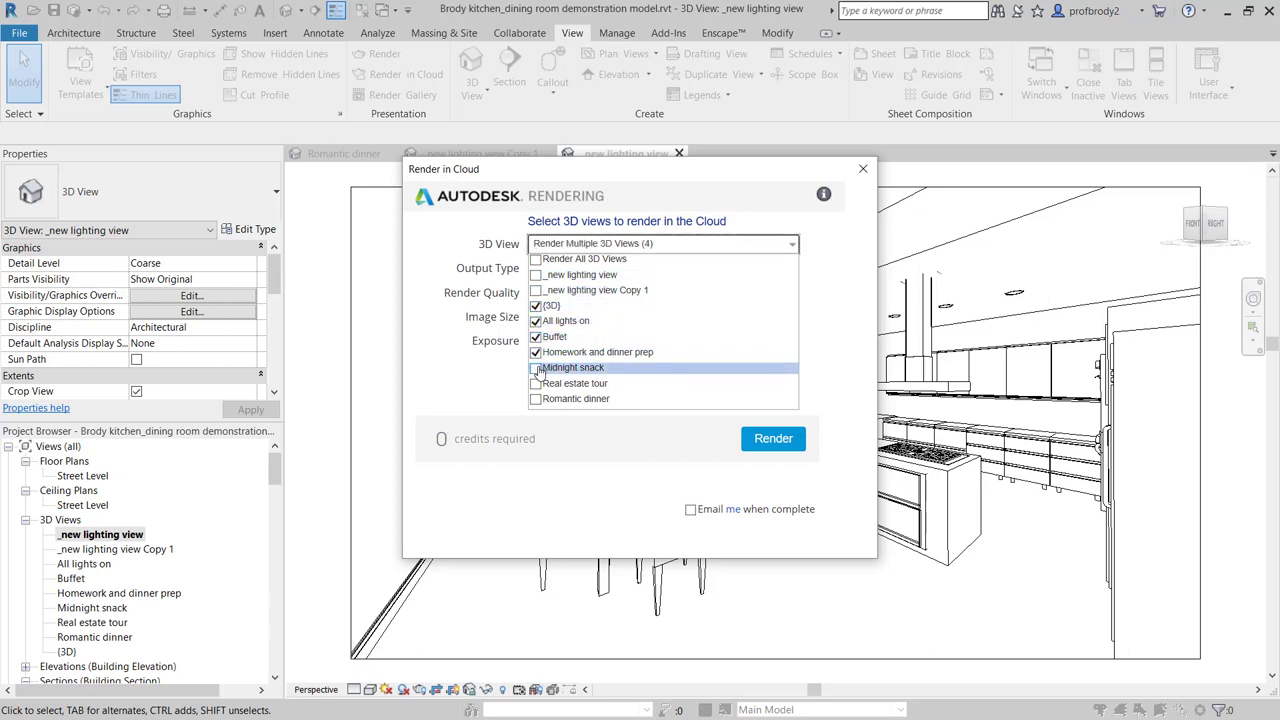
left_click(536, 368)
left_click(536, 384)
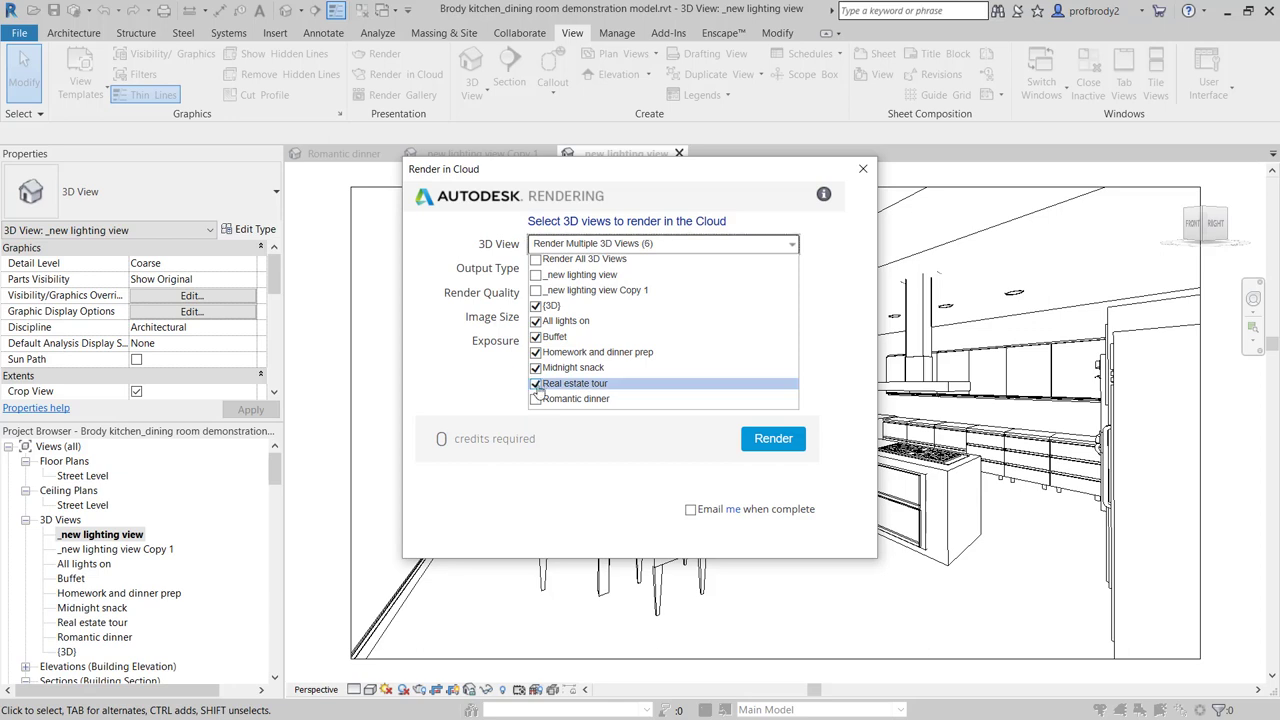
left_click(536, 399)
left_click(535, 306)
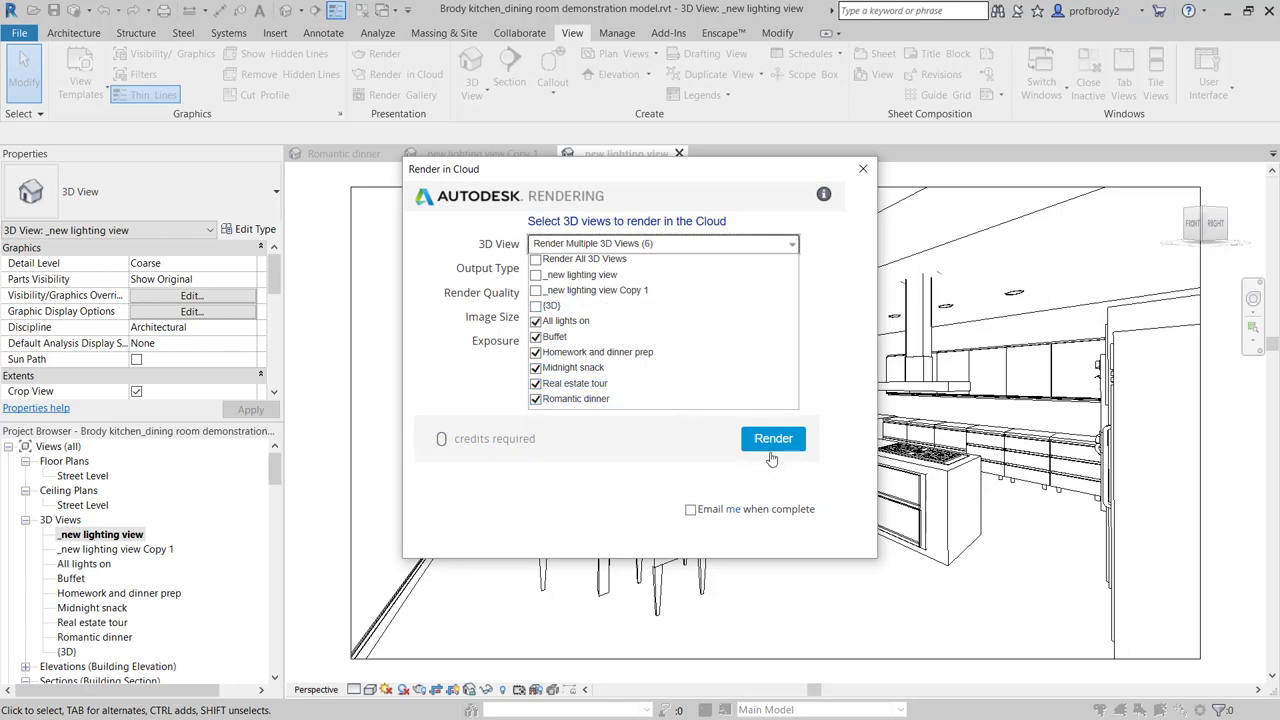
left_click(843, 323)
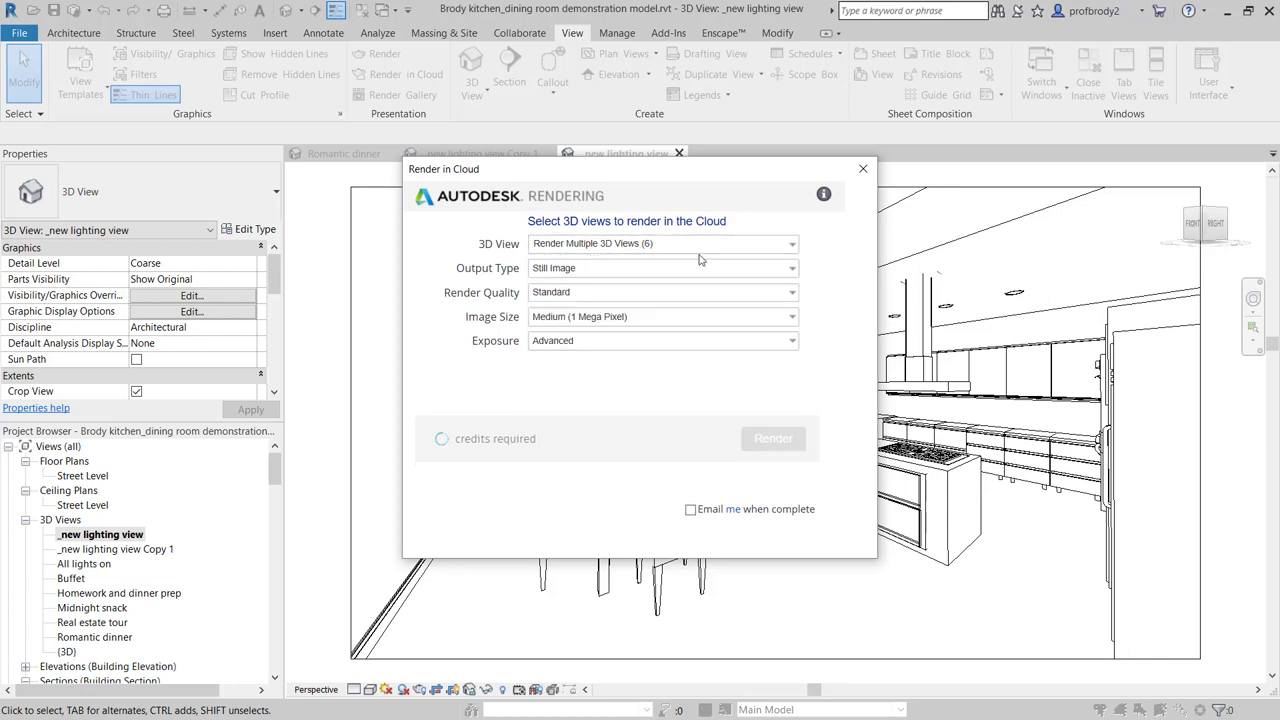
- Set the cloud render quality to Final and review the available image sizes and quality options
left_click(646, 295)
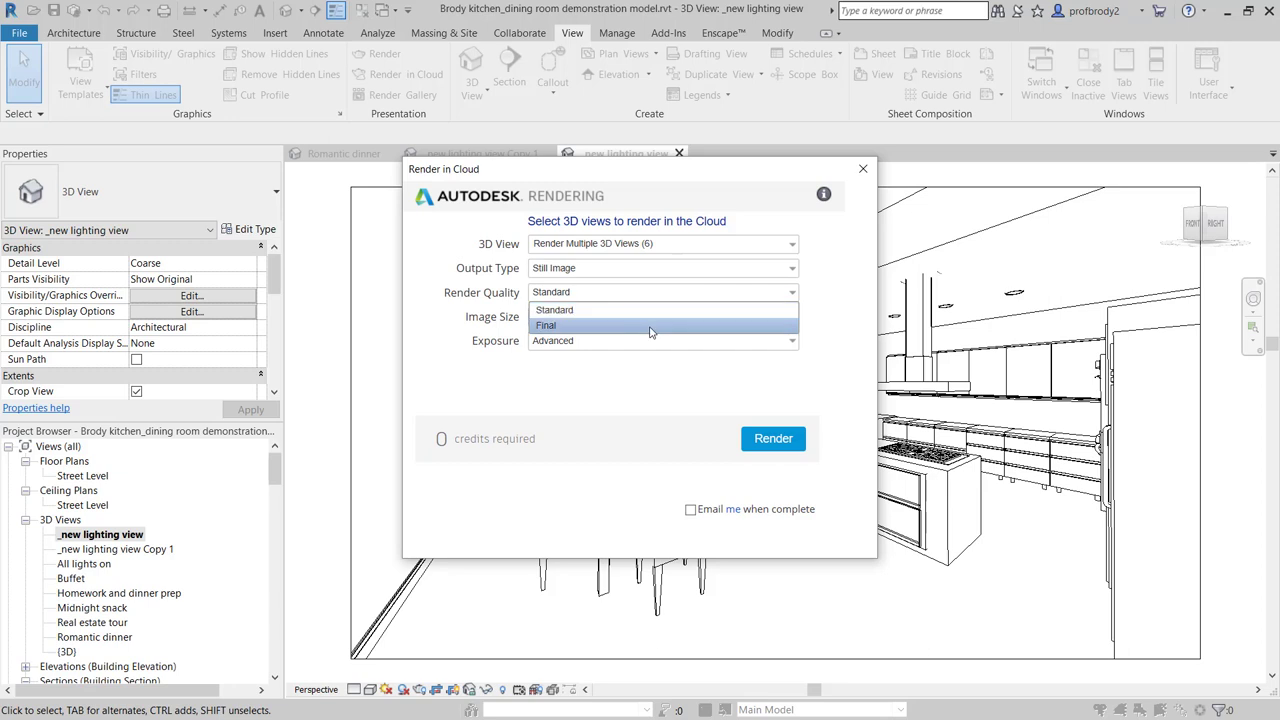
left_click(648, 326)
left_click(646, 318)
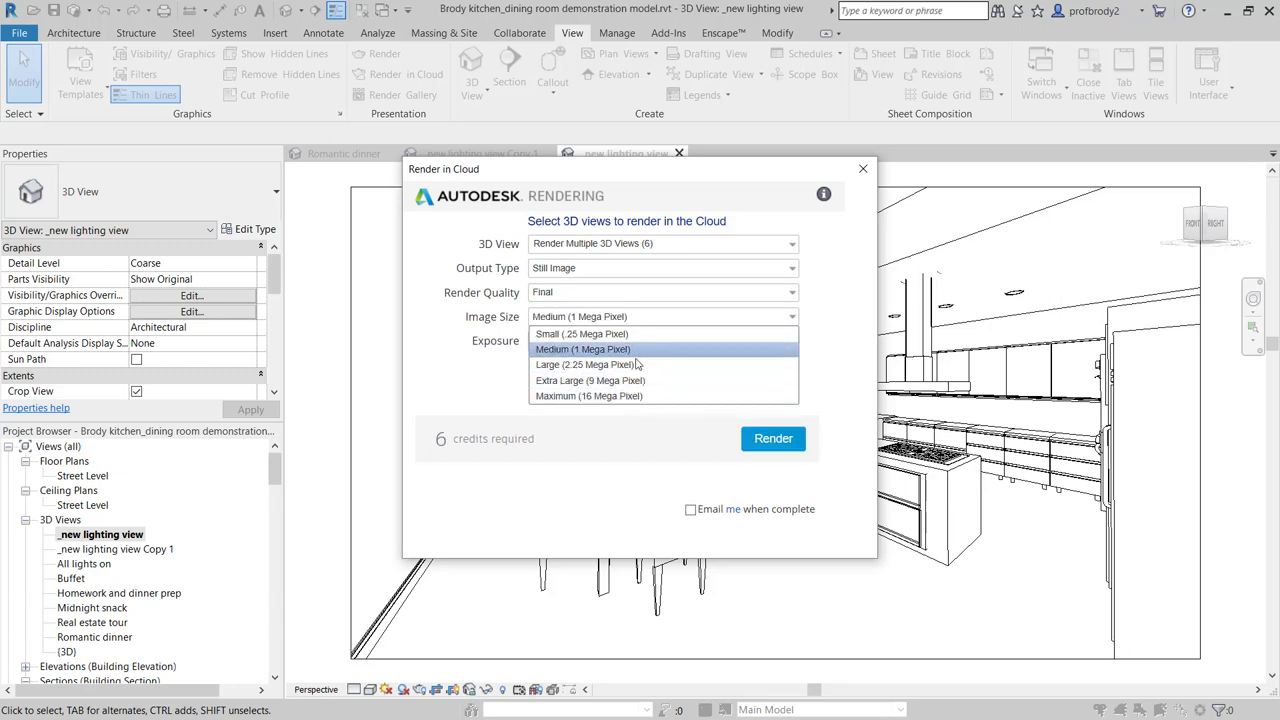
left_click(851, 342)
left_click(724, 292)
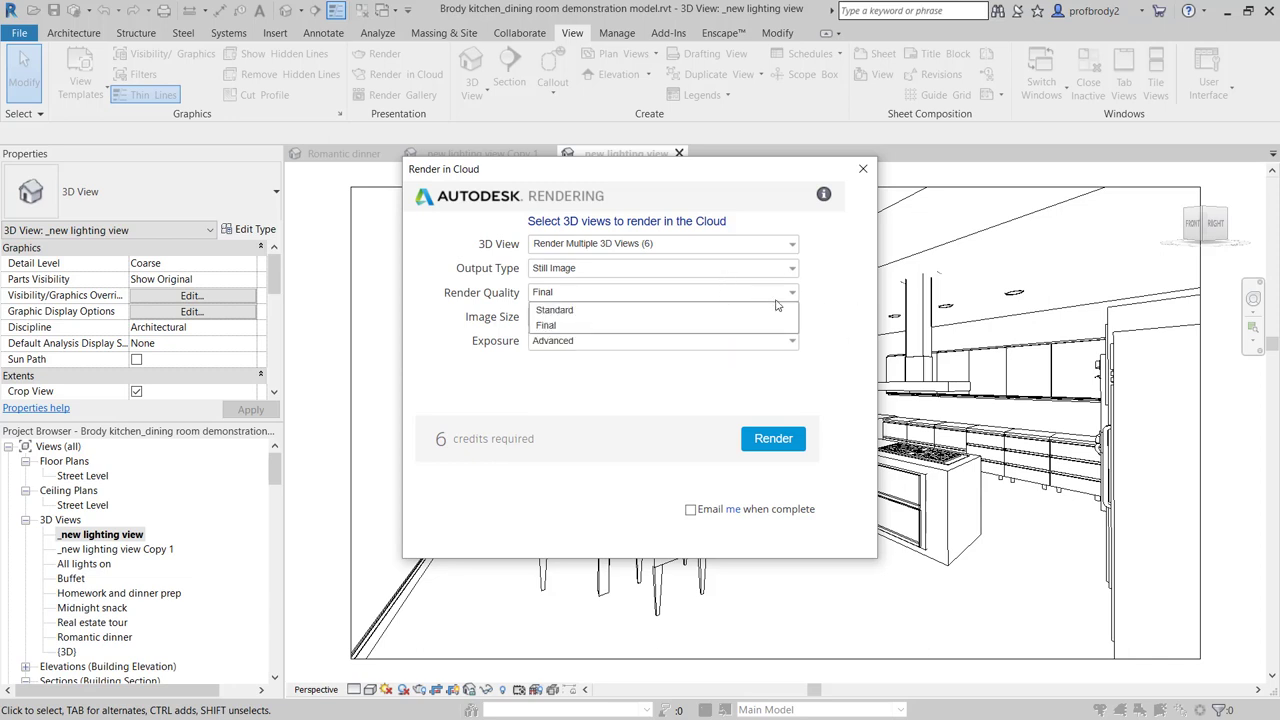
left_click(839, 302)
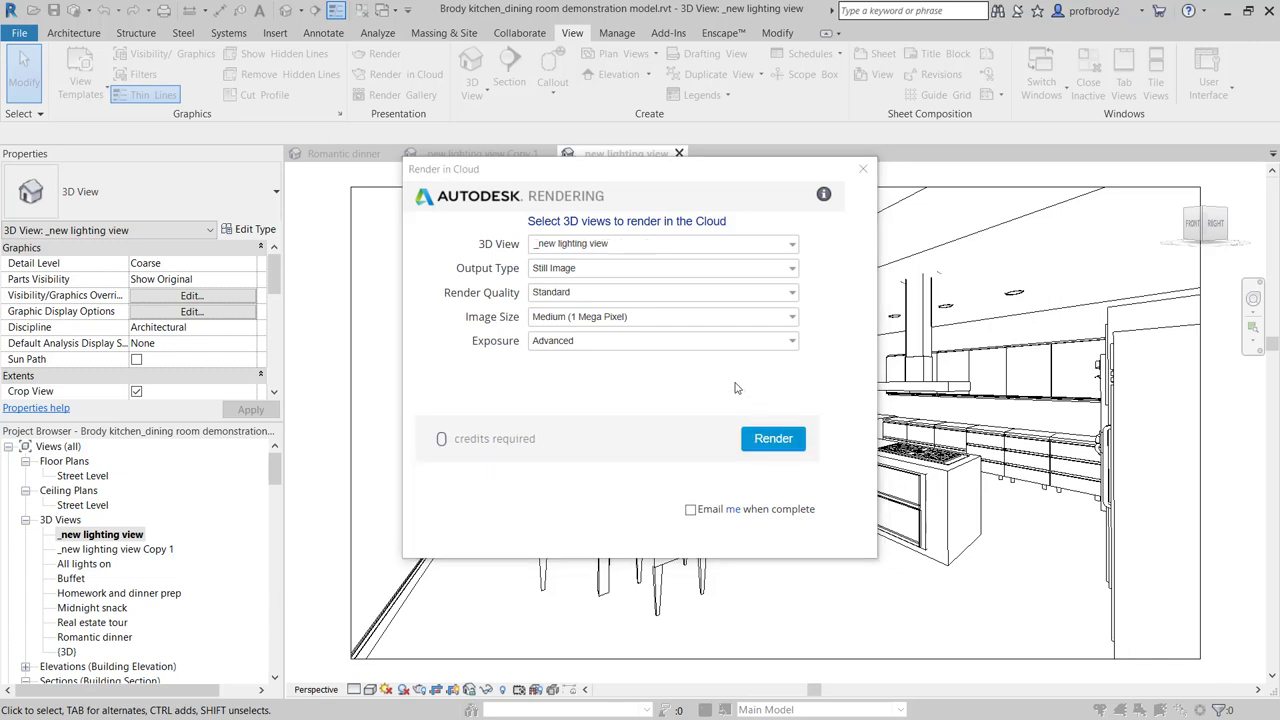
- Set the exposure for the cloud rendering to Native
left_click(708, 344)
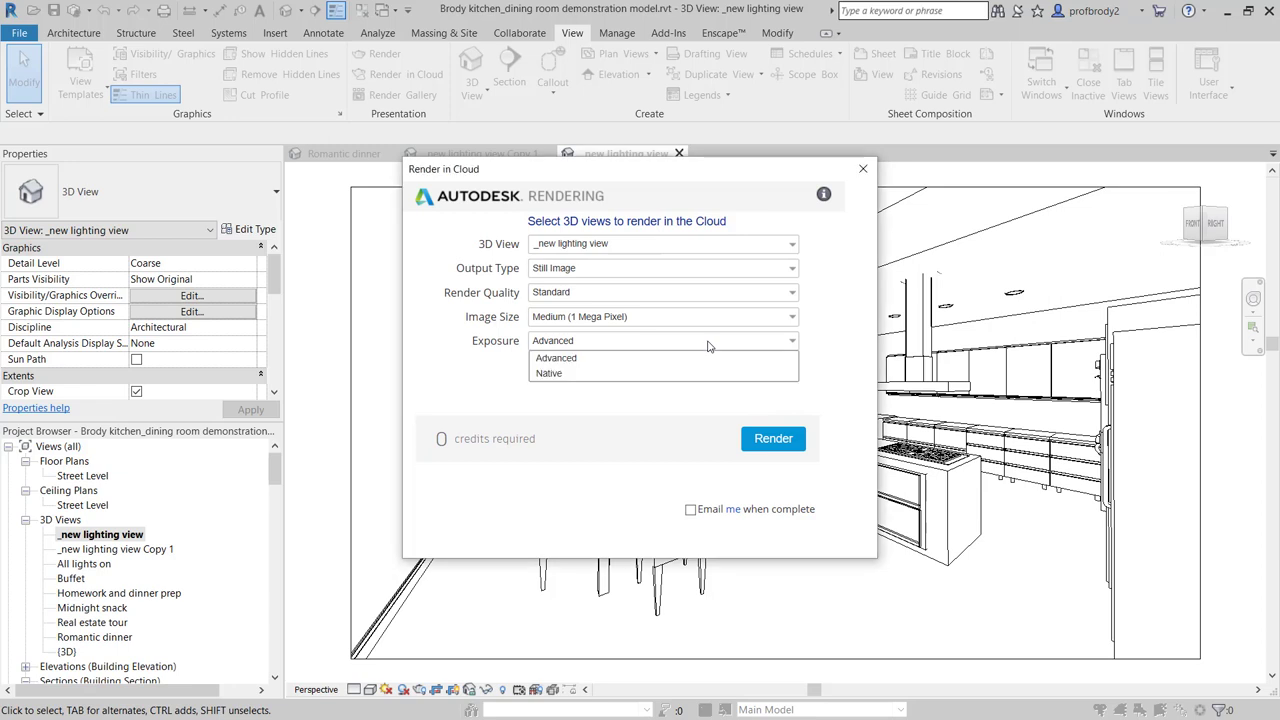
left_click(558, 373)
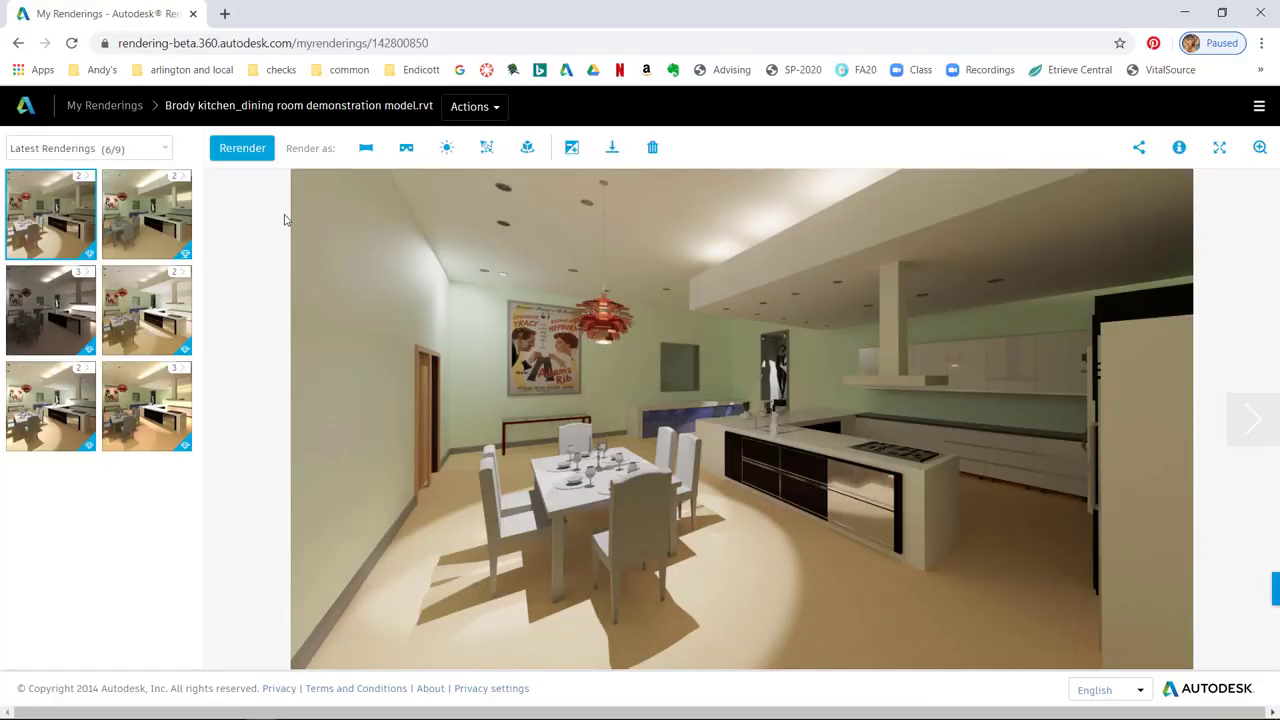
- In the online rendering gallery, open the dark, dimly lit kitchen rendering and review its post-processing settings and the project-wide actions
left_click(53, 326)
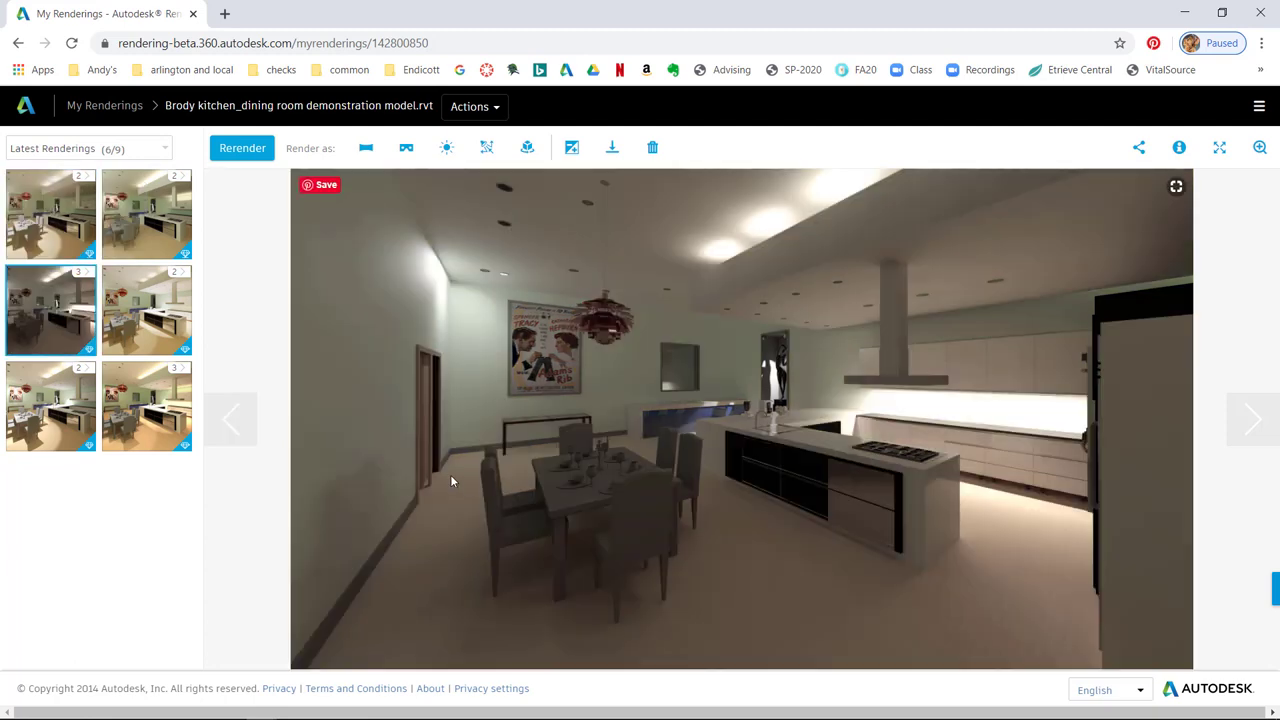
left_click(571, 150)
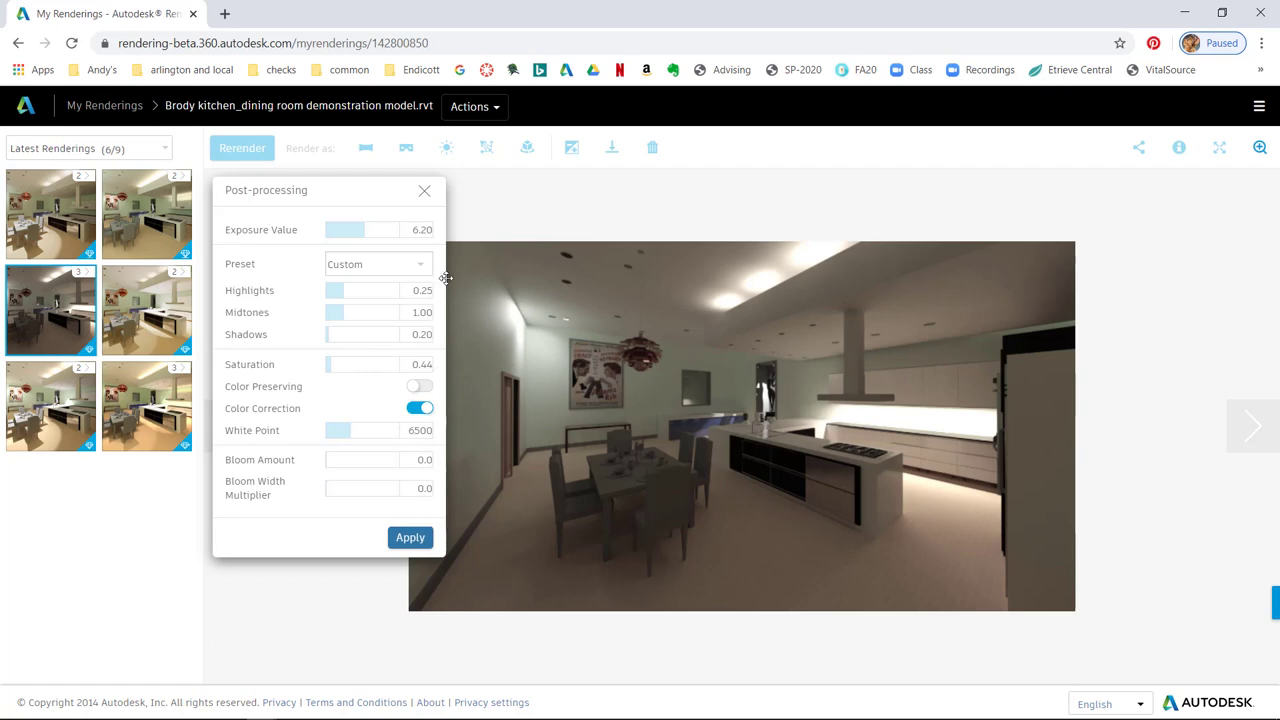
left_click_drag(424, 201, 424, 184)
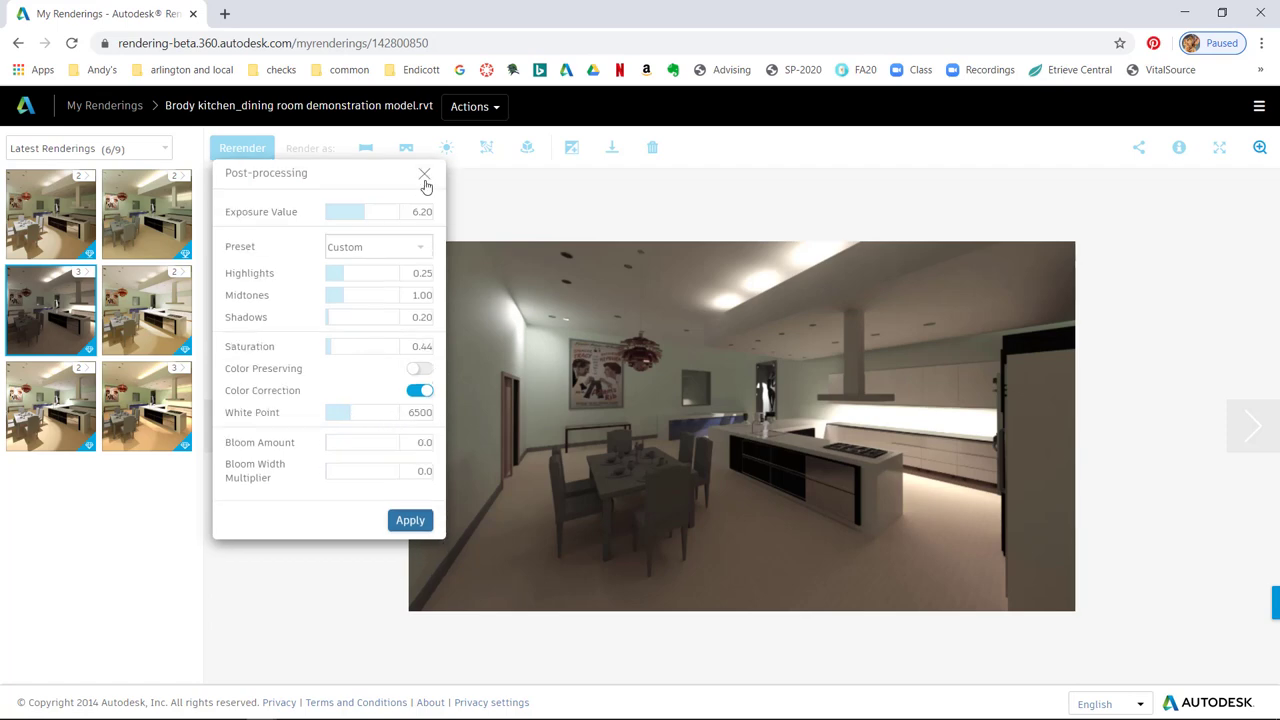
left_click(424, 176)
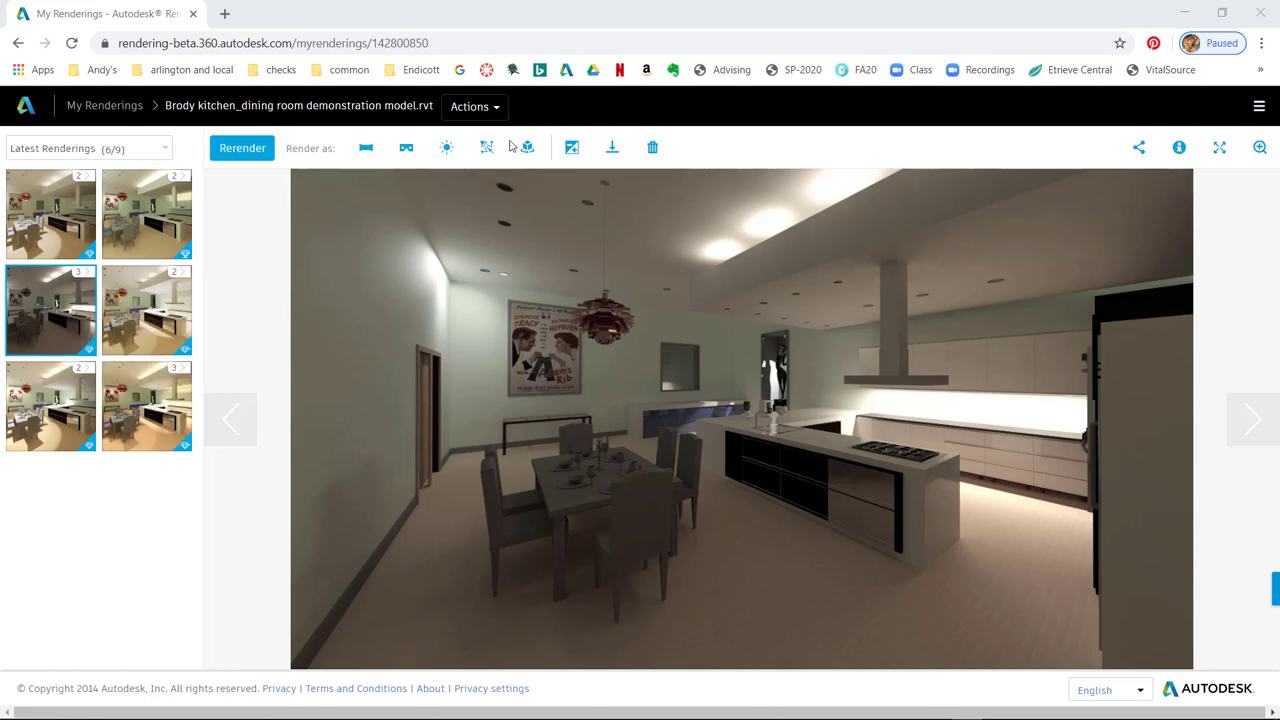
left_click(498, 112)
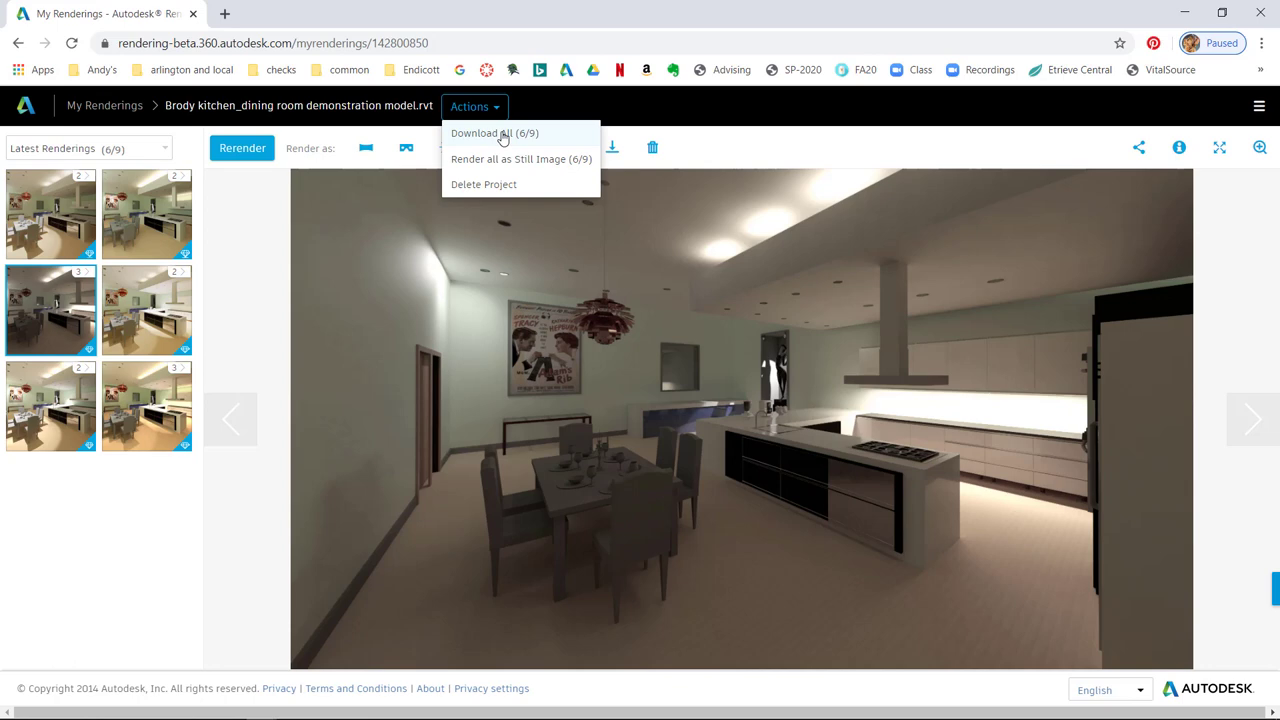
left_click(231, 251)
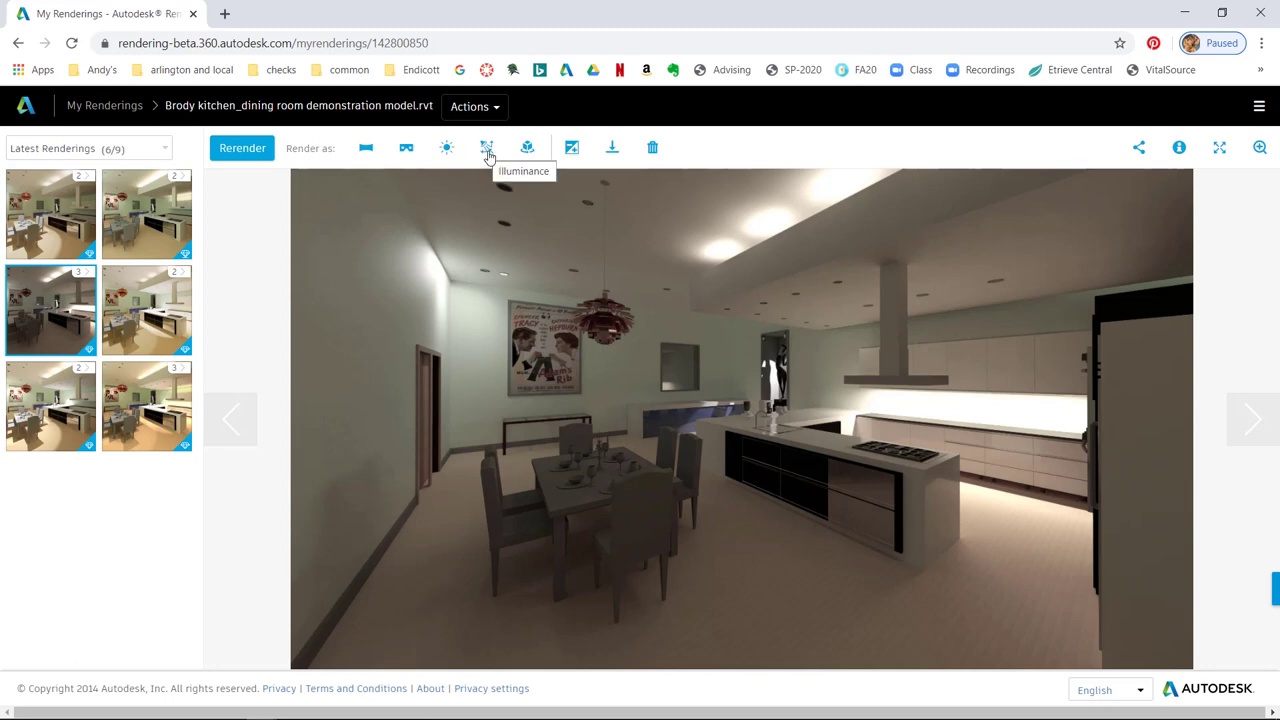
- Open the Illuminance render settings, review the image width and legend units, and turn on the automatic legend range
left_click(488, 152)
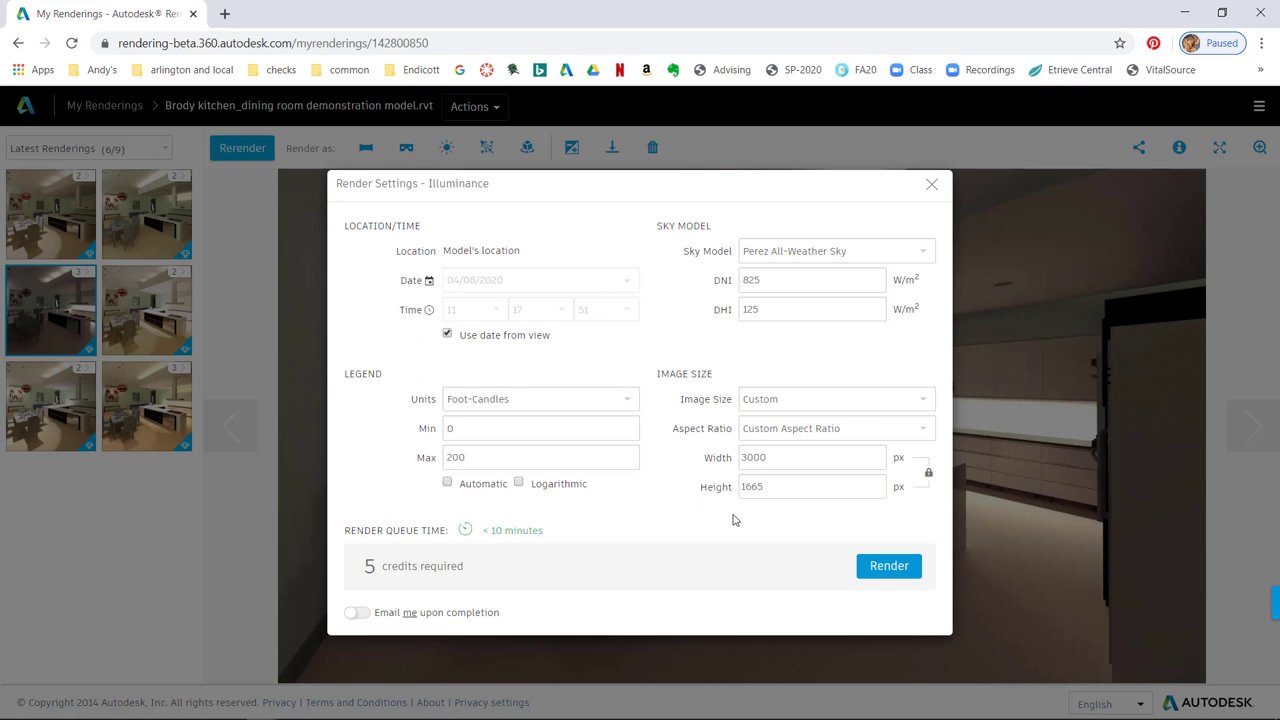
left_click(784, 456)
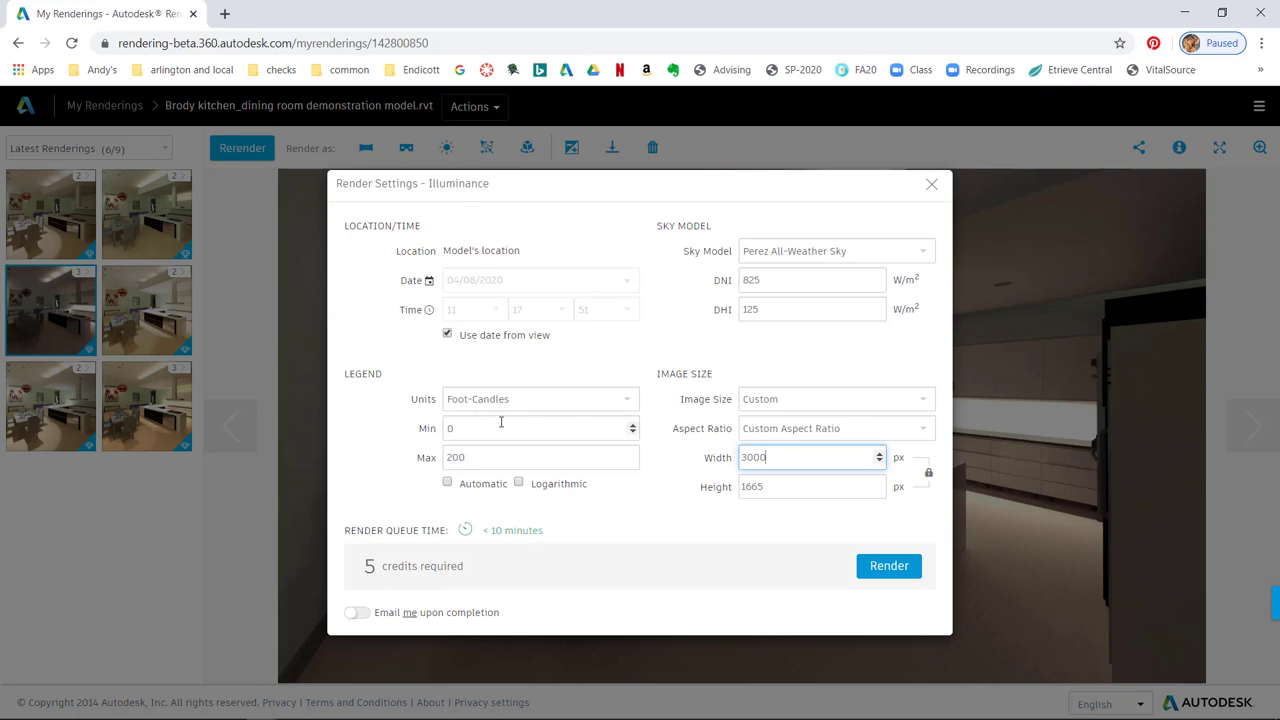
left_click(540, 406)
left_click(540, 406)
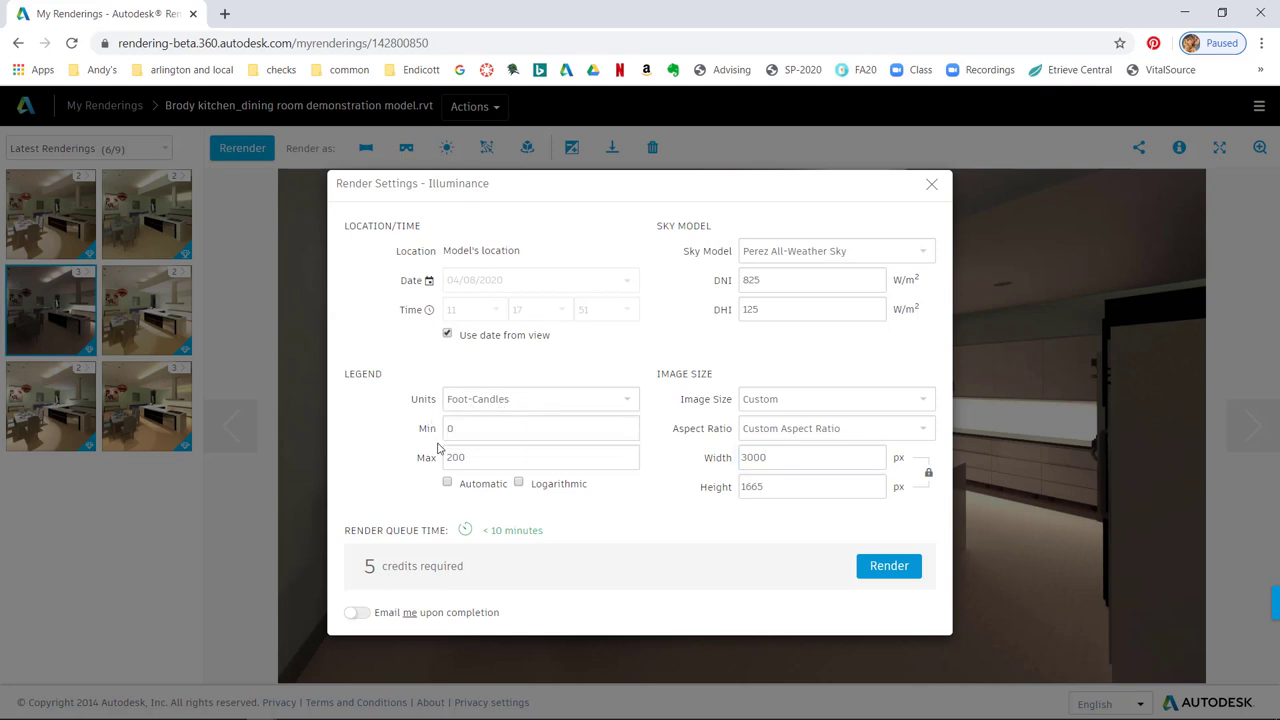
left_click(447, 484)
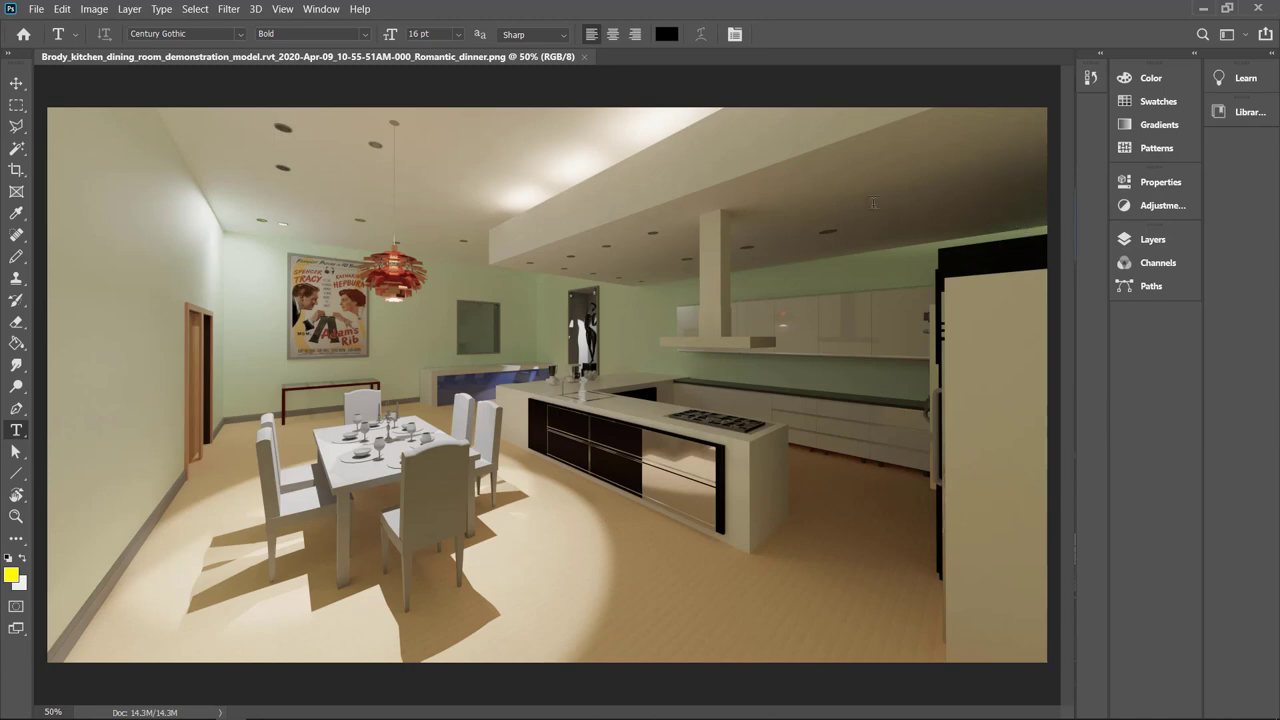
- Switch to Photoshop and use the Camera Raw Filter to set the Romantic dinner image's Exposure to -0.30, Highlights +33, Shadows -100 and Blacks -48
left_click(227, 10)
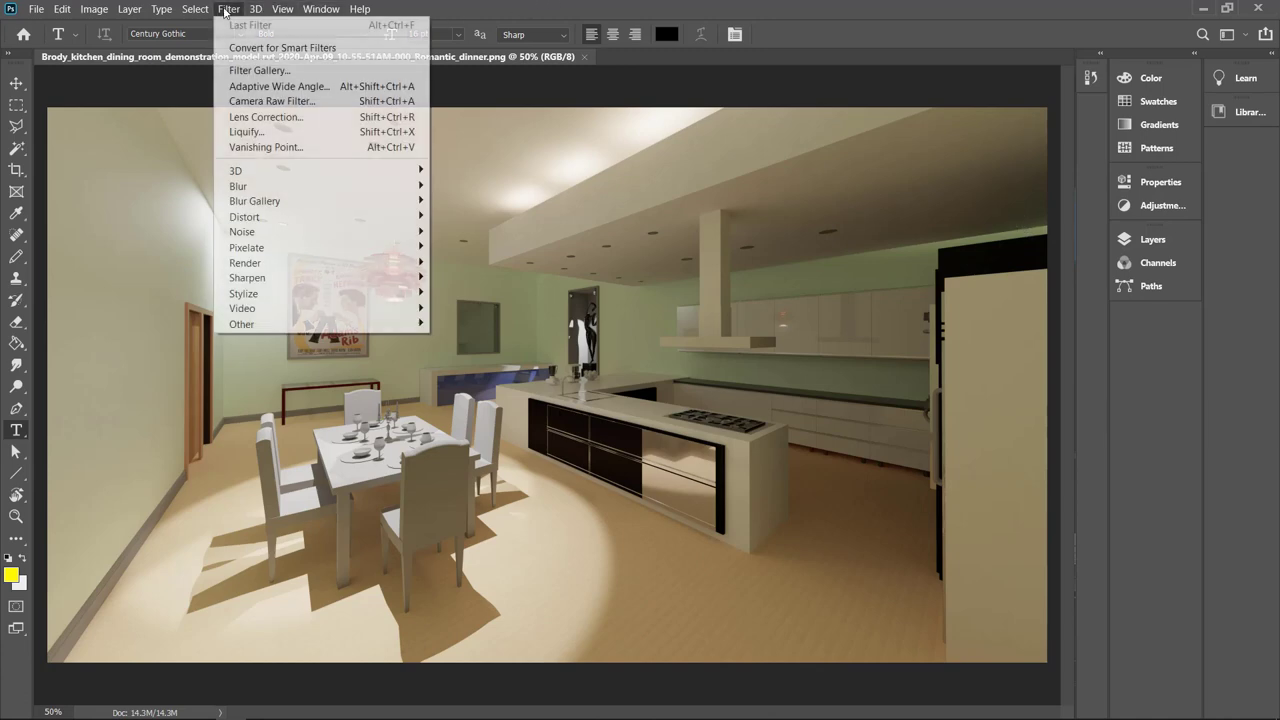
left_click(259, 101)
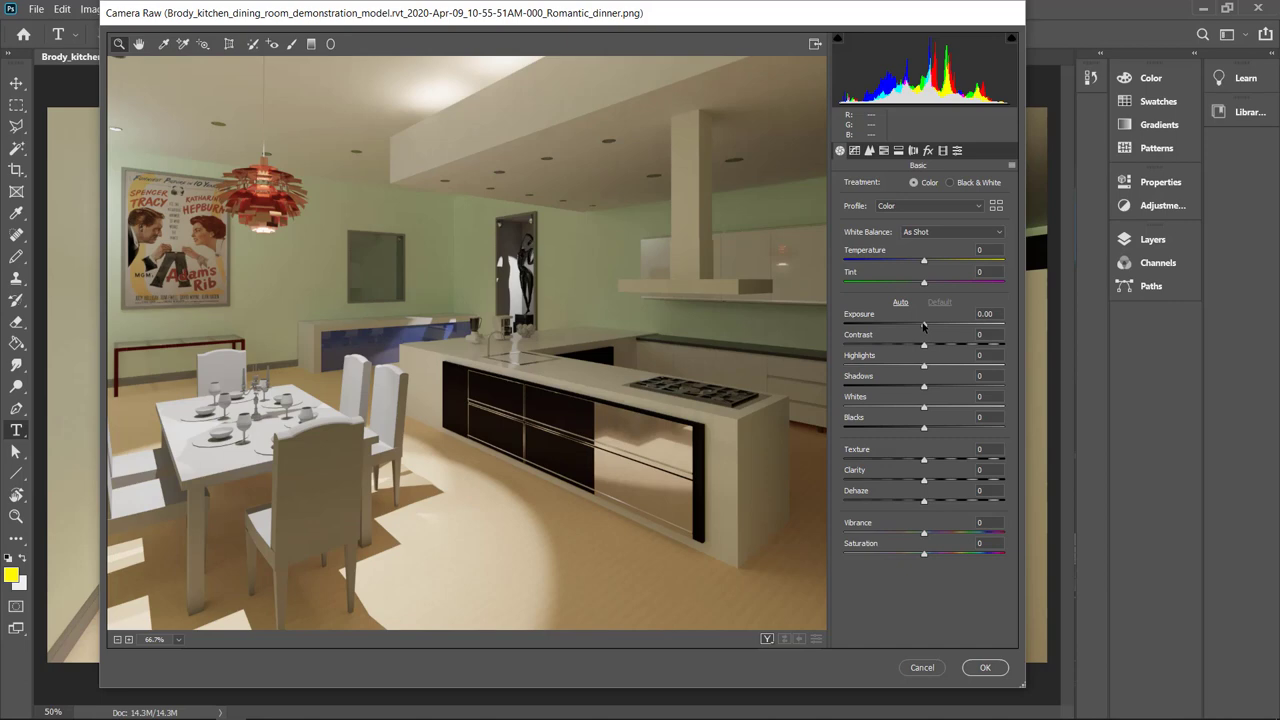
left_click_drag(923, 326, 840, 389)
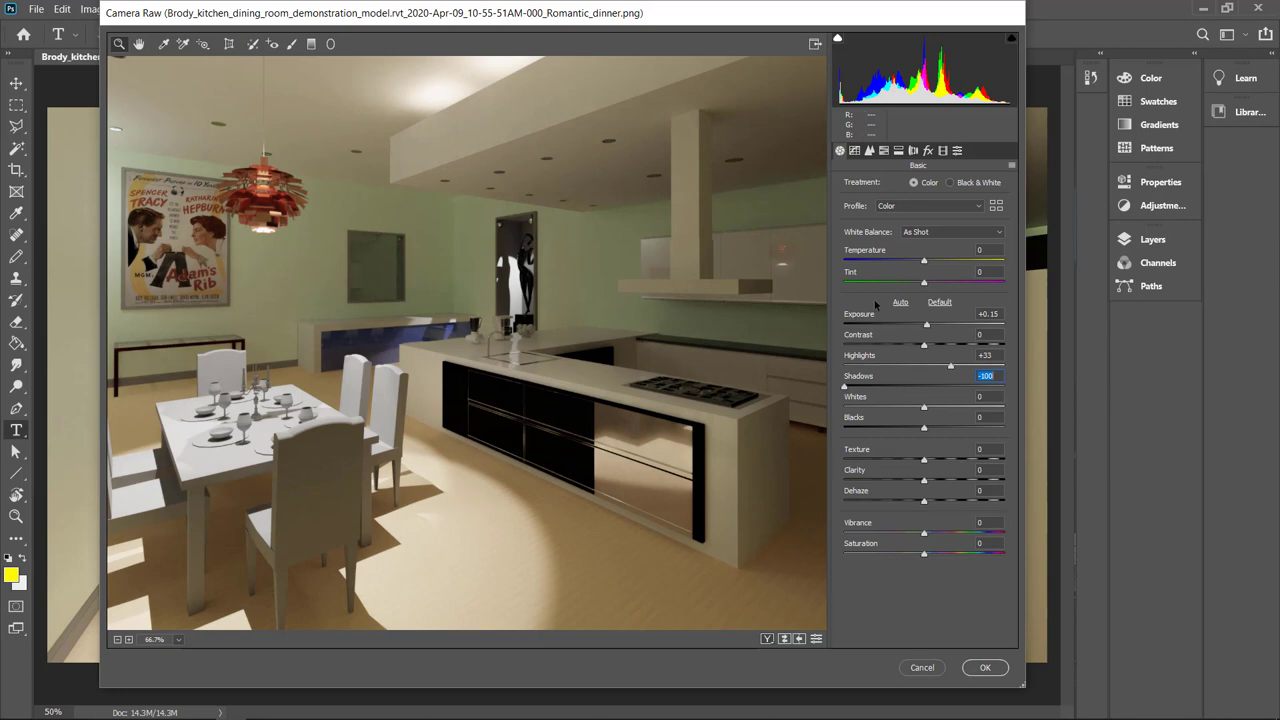
left_click(925, 334)
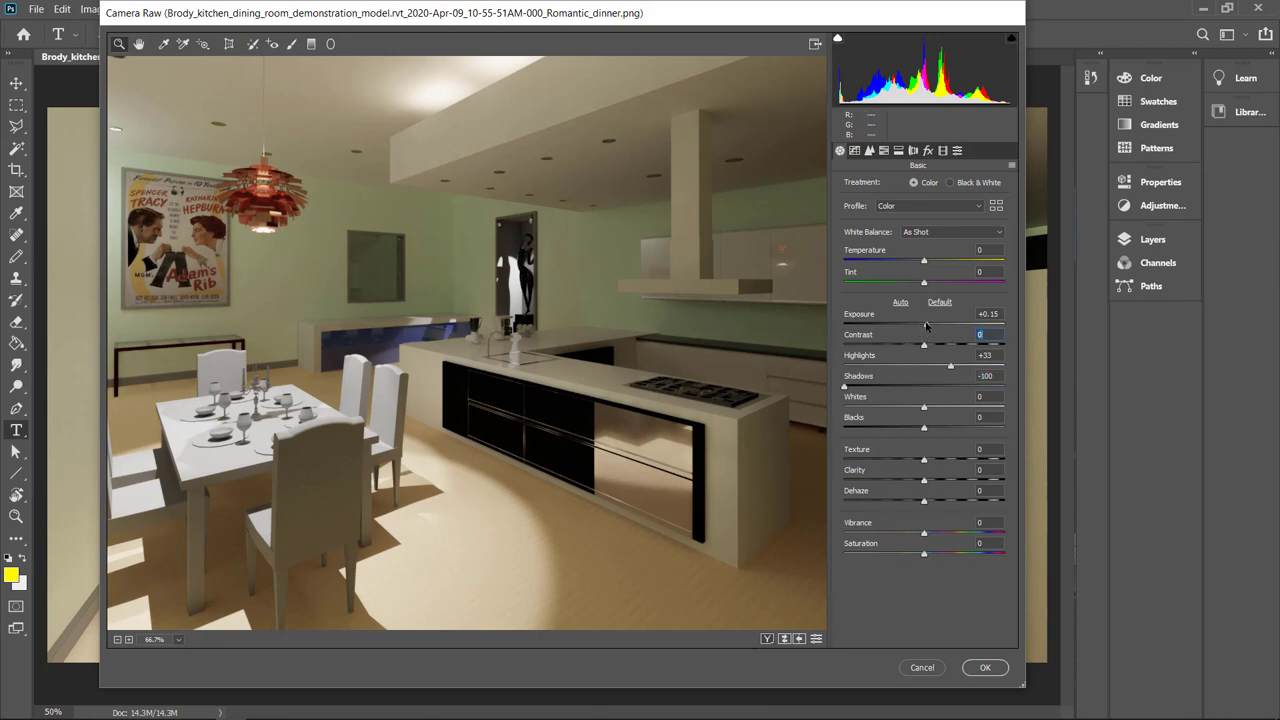
left_click_drag(925, 323, 919, 327)
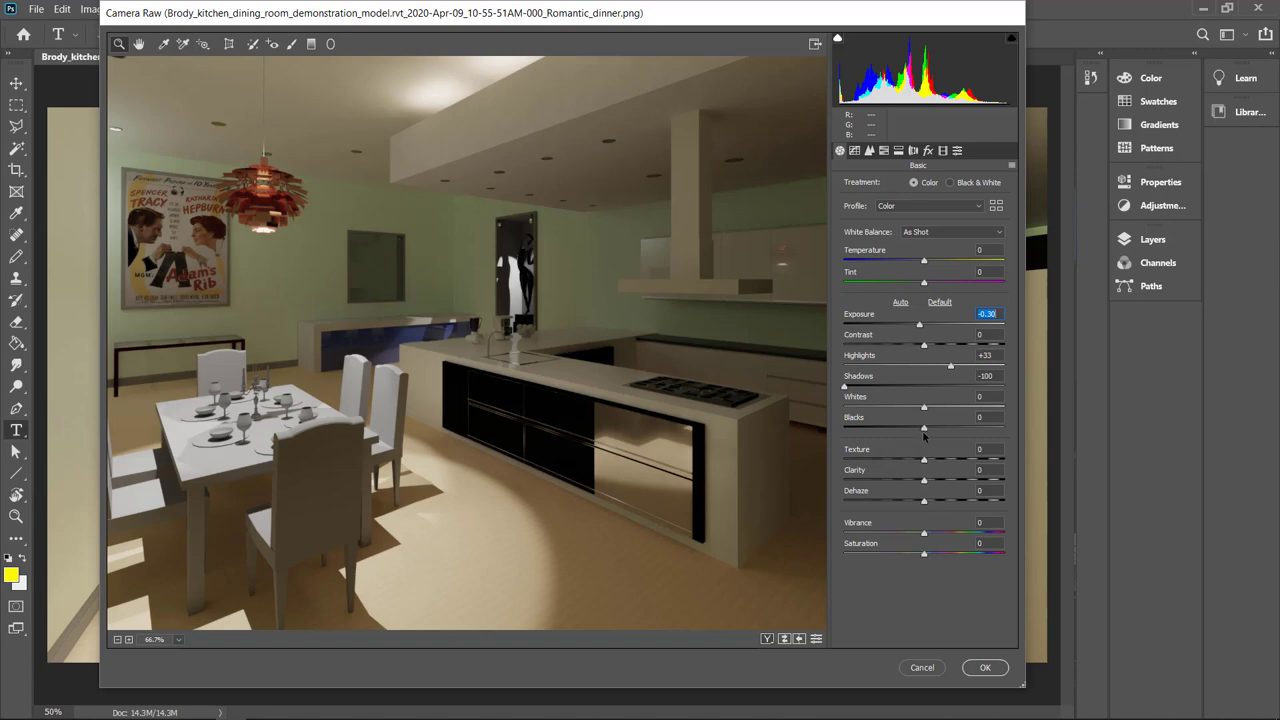
left_click_drag(923, 428, 886, 426)
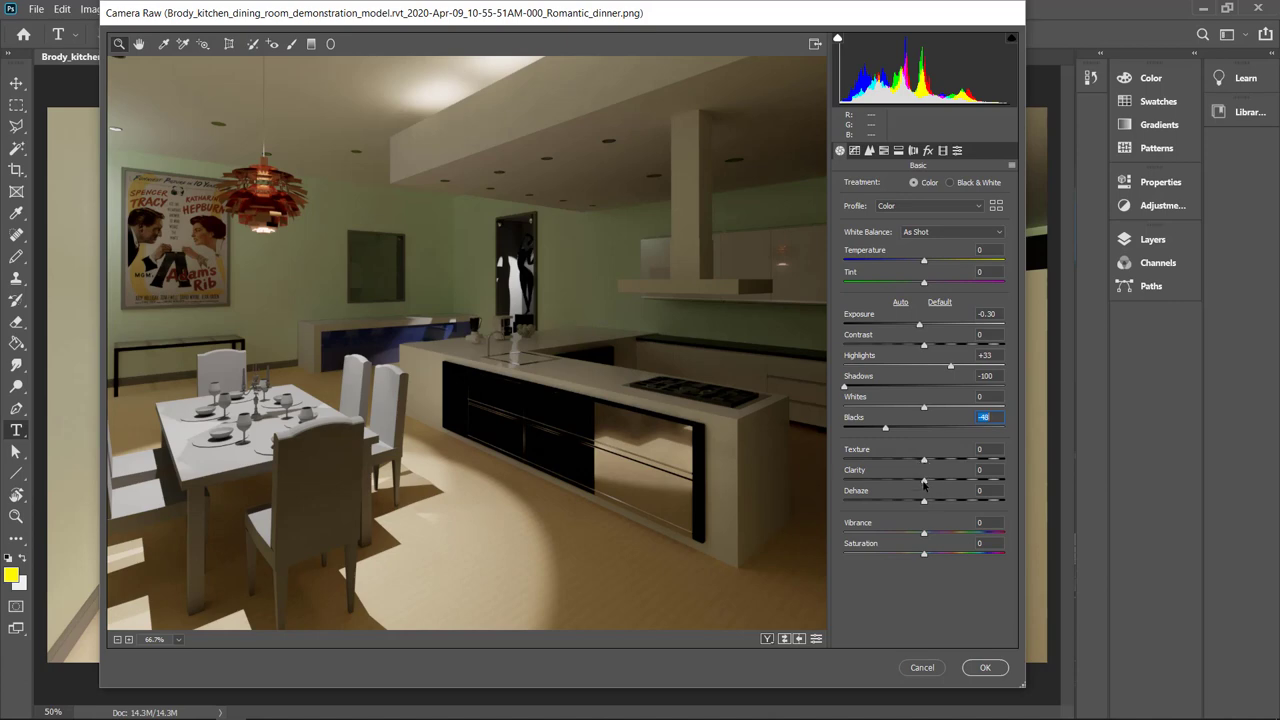
- Set Clarity to -91 and Saturation to -38, and apply the Camera Raw adjustments to the image
left_click_drag(922, 487, 826, 449)
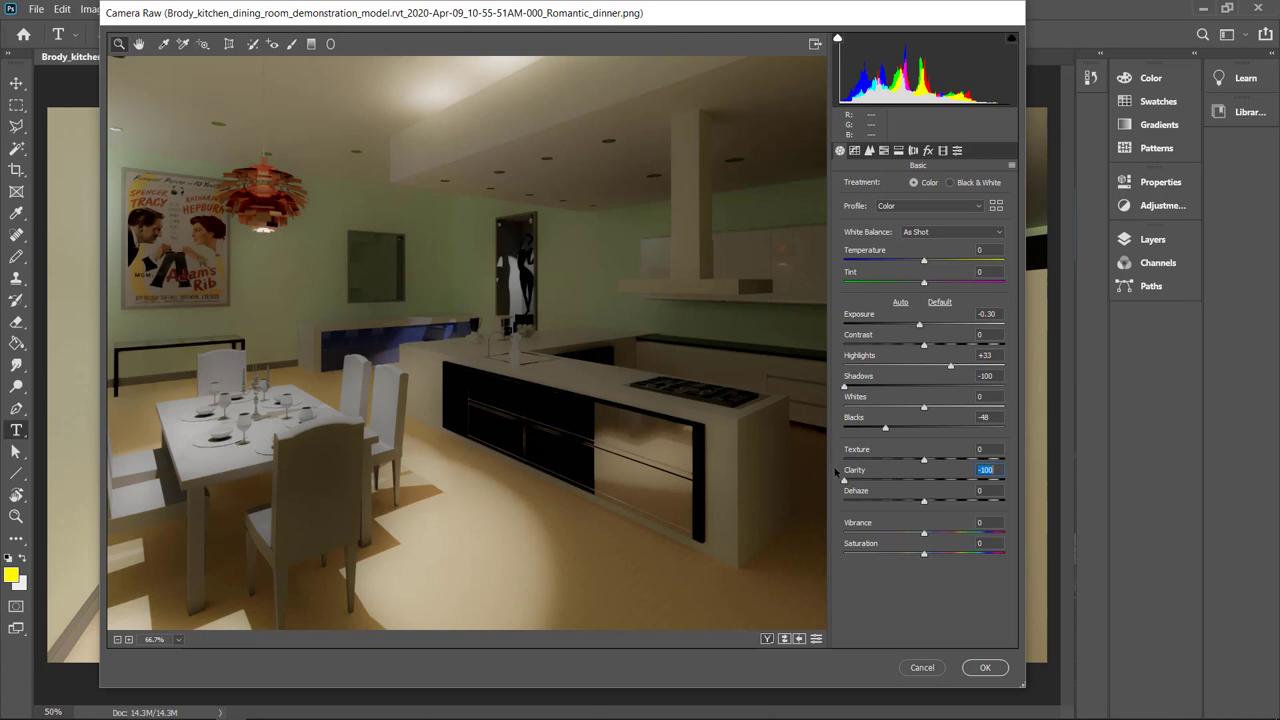
mouse_move(843, 480)
left_mouse_down()
mouse_move(873, 480)
mouse_move(869, 505)
mouse_move(851, 493)
left_mouse_up()
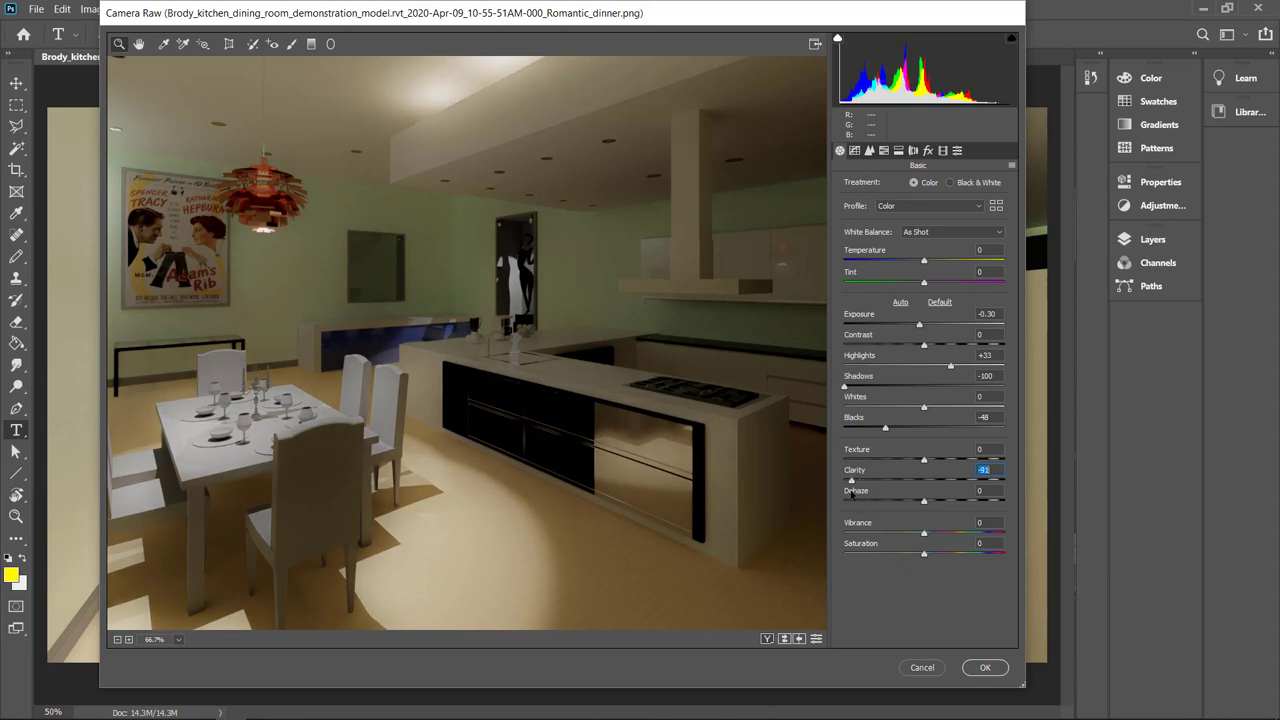
left_click(922, 554)
left_click_drag(922, 556, 795, 541)
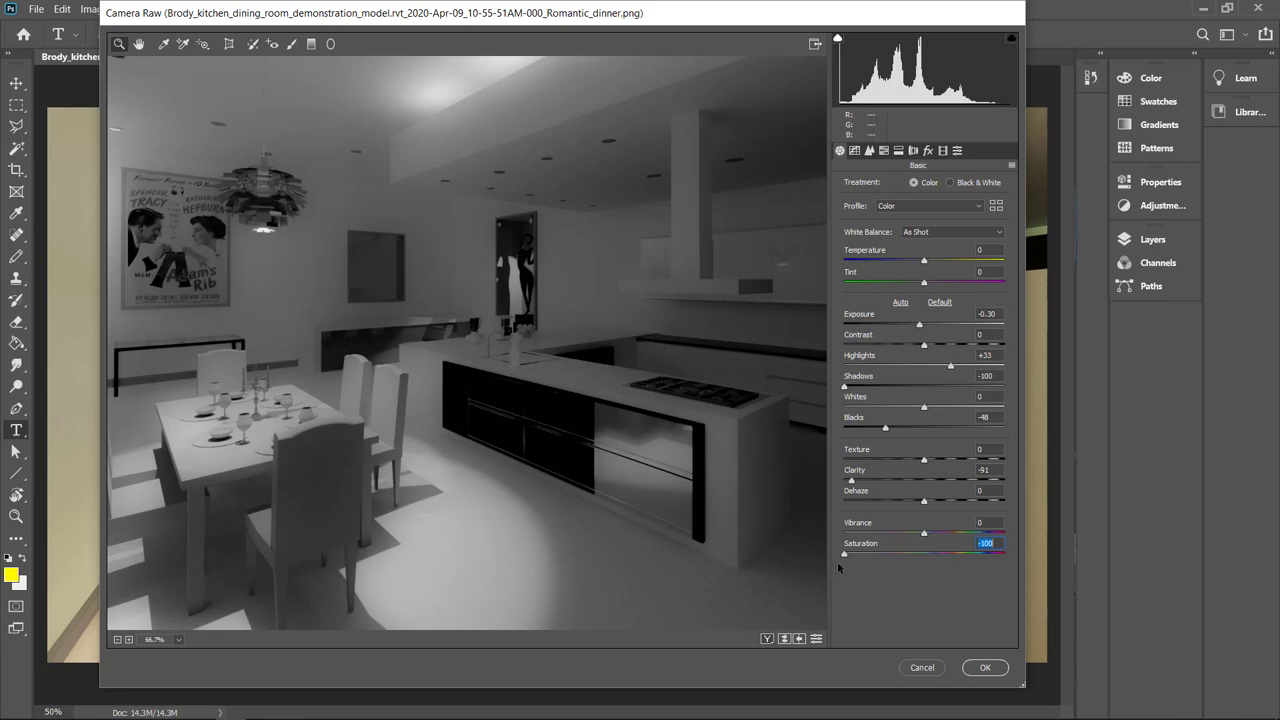
left_click_drag(849, 556, 892, 584)
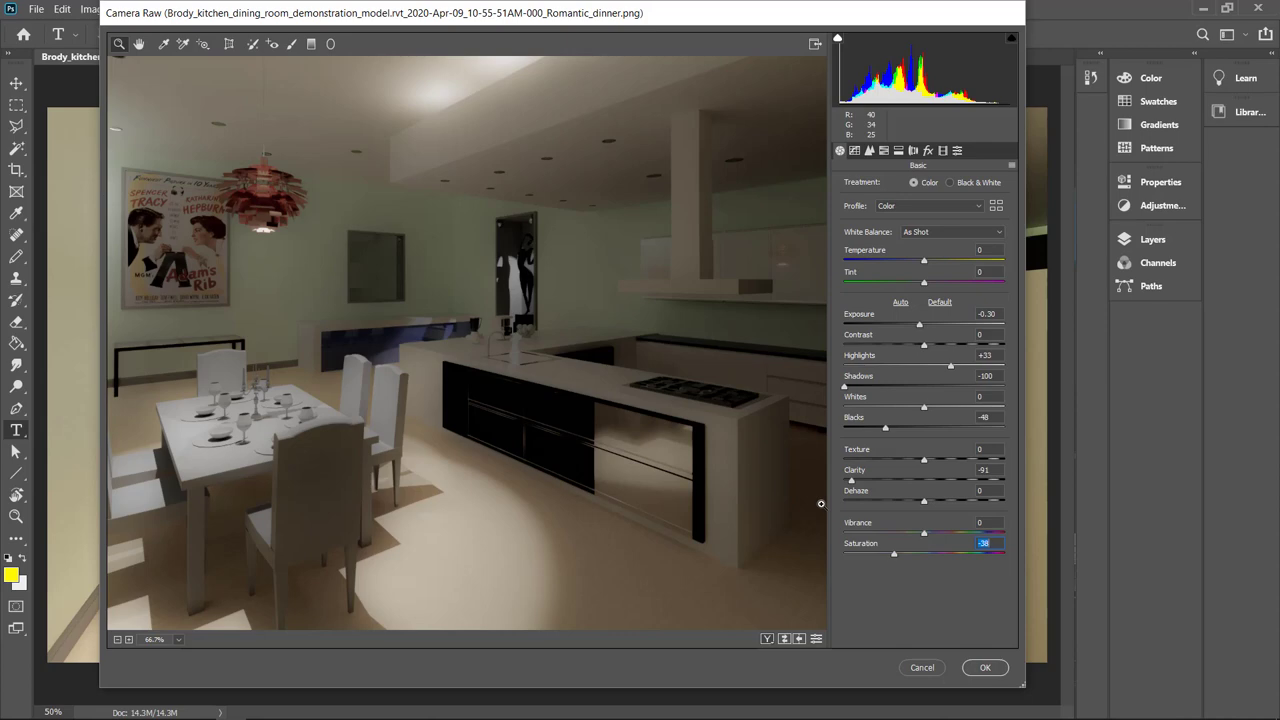
key("Return")
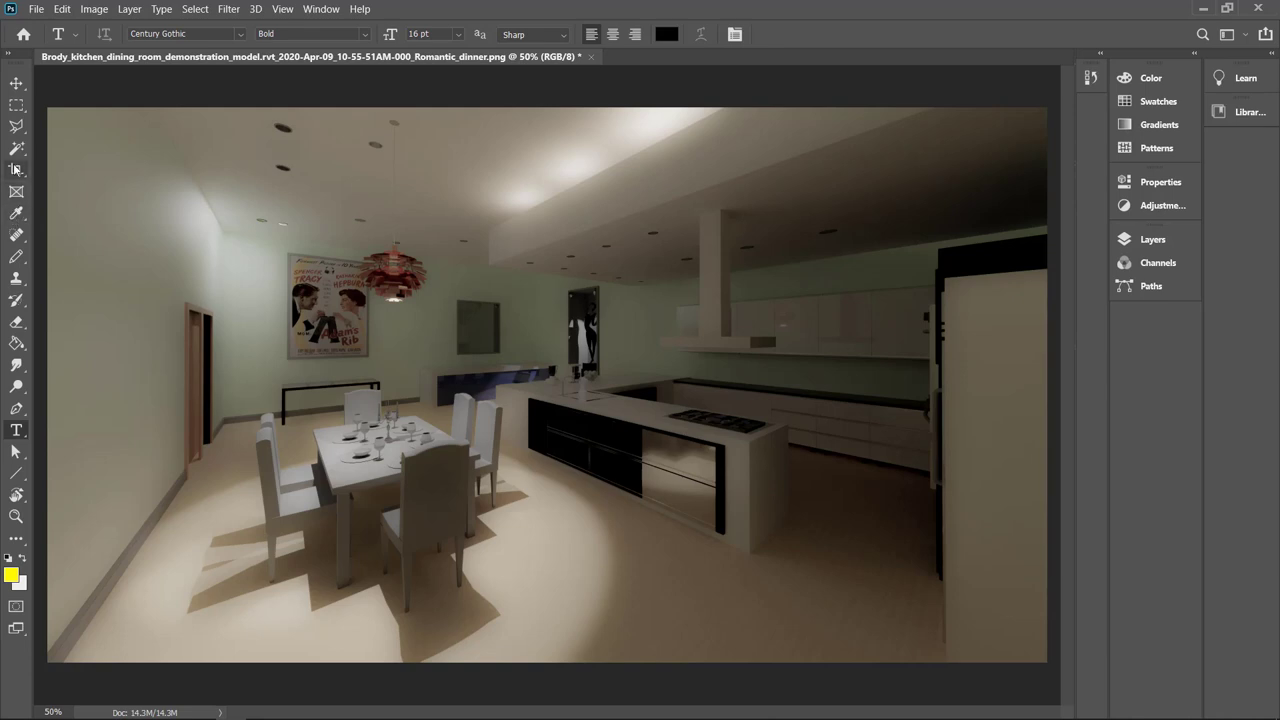
- Outline the lit area of the side wall and adjoining ceiling above the door with the Polygonal Lasso
left_click(15, 126)
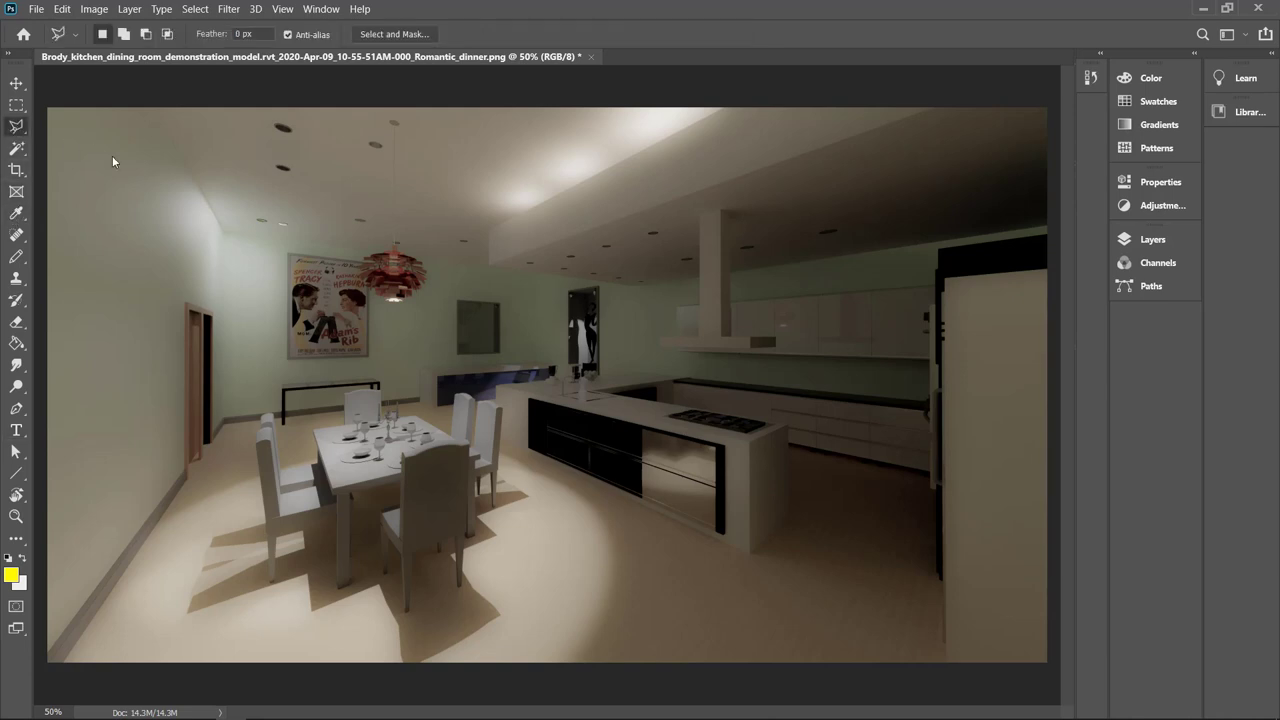
left_click(155, 207)
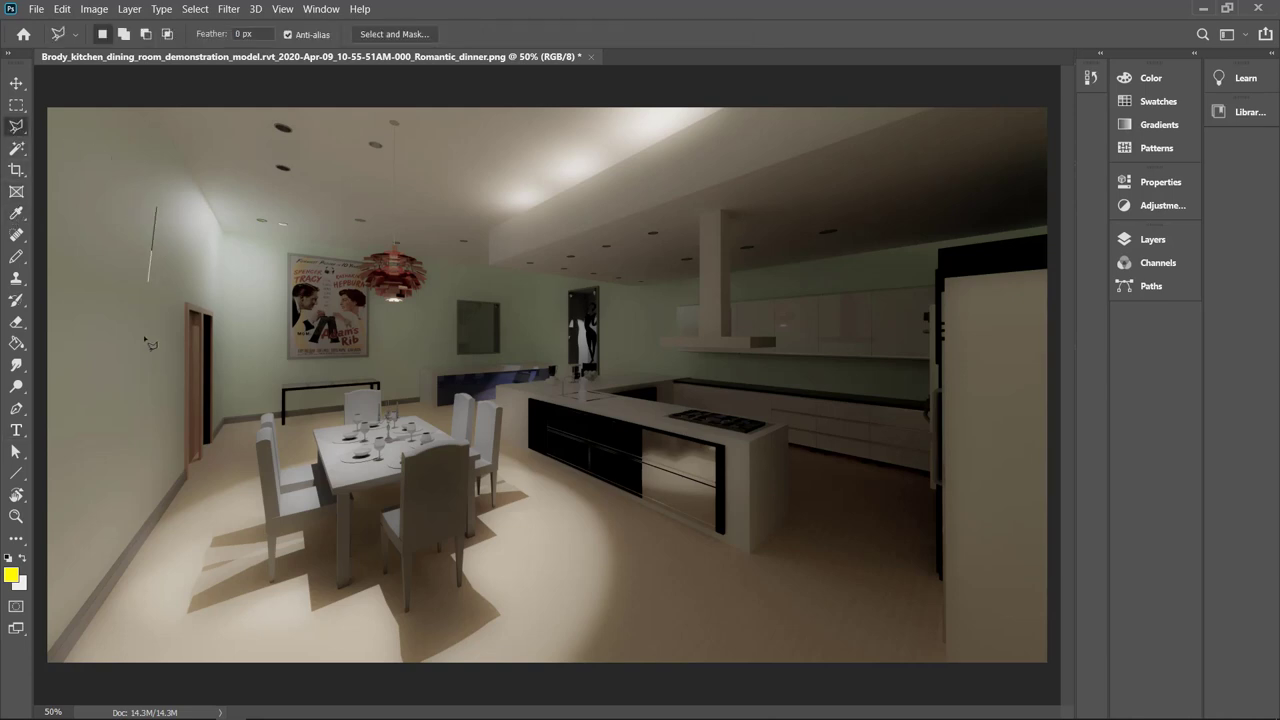
left_click(90, 432)
left_click(88, 208)
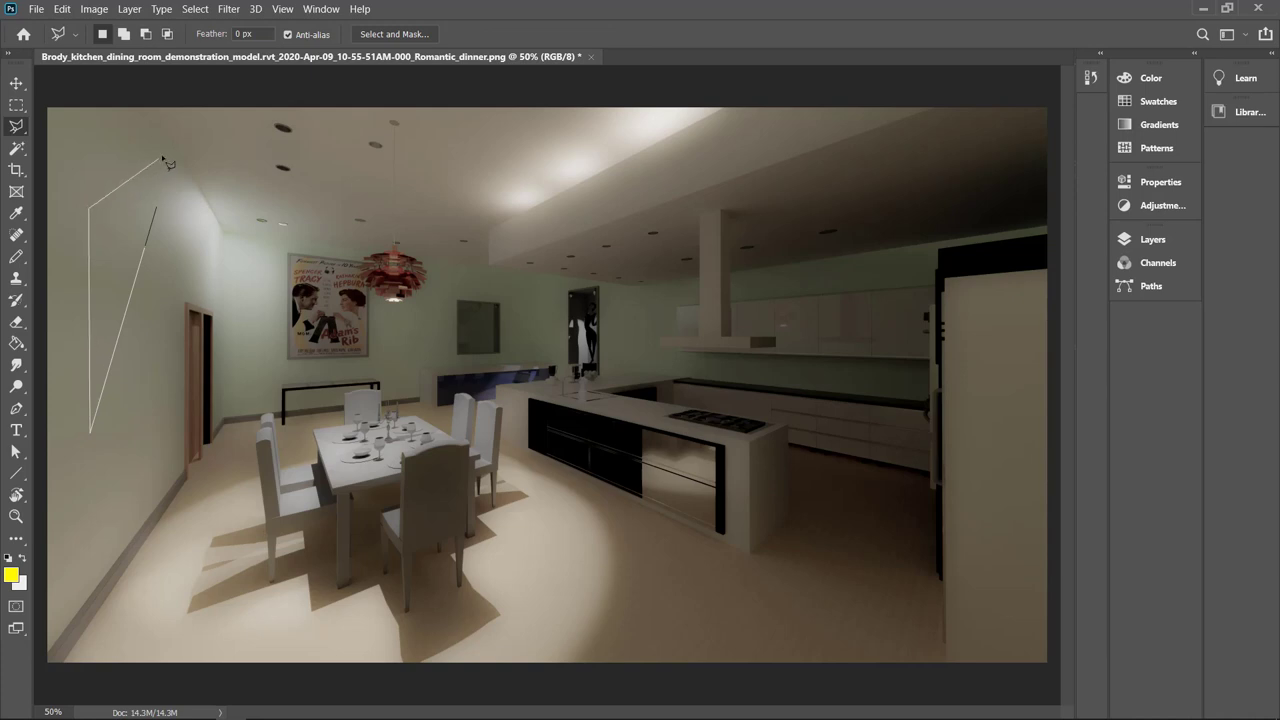
left_click(260, 122)
left_click(272, 142)
left_click(94, 436)
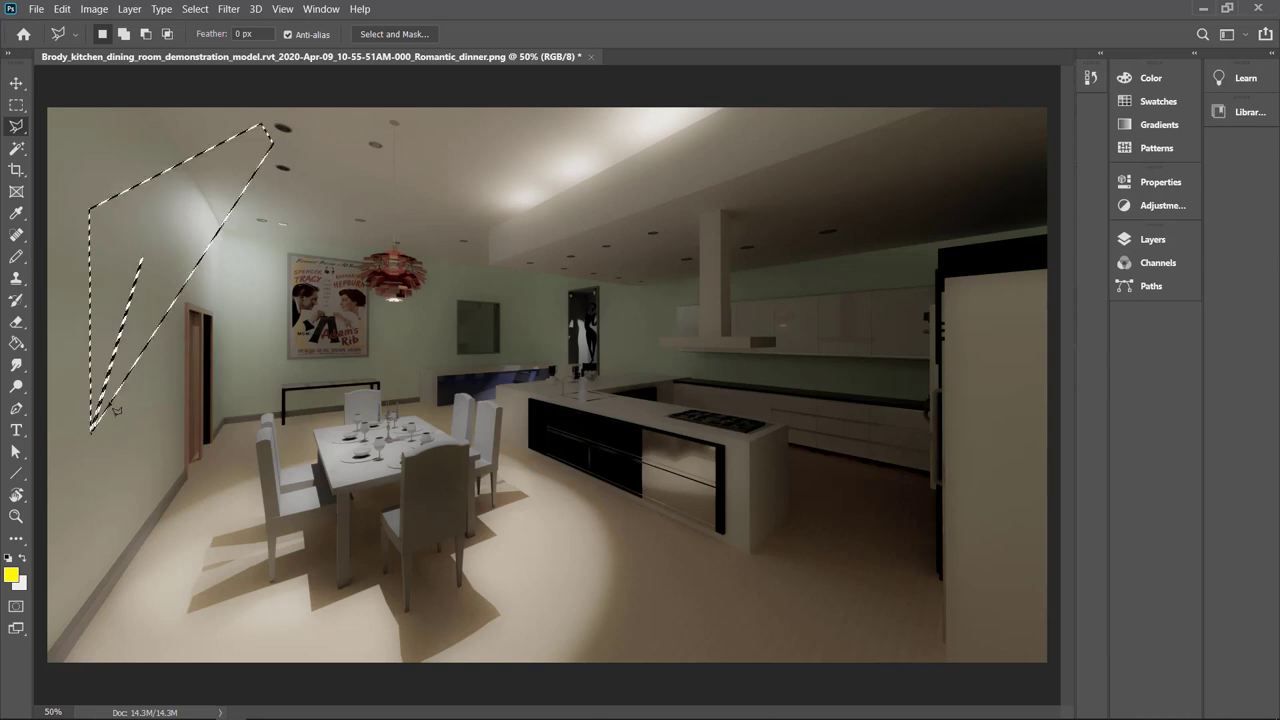
- Feather the wall light selection by 50 pixels
right_click(160, 222)
left_click(239, 264)
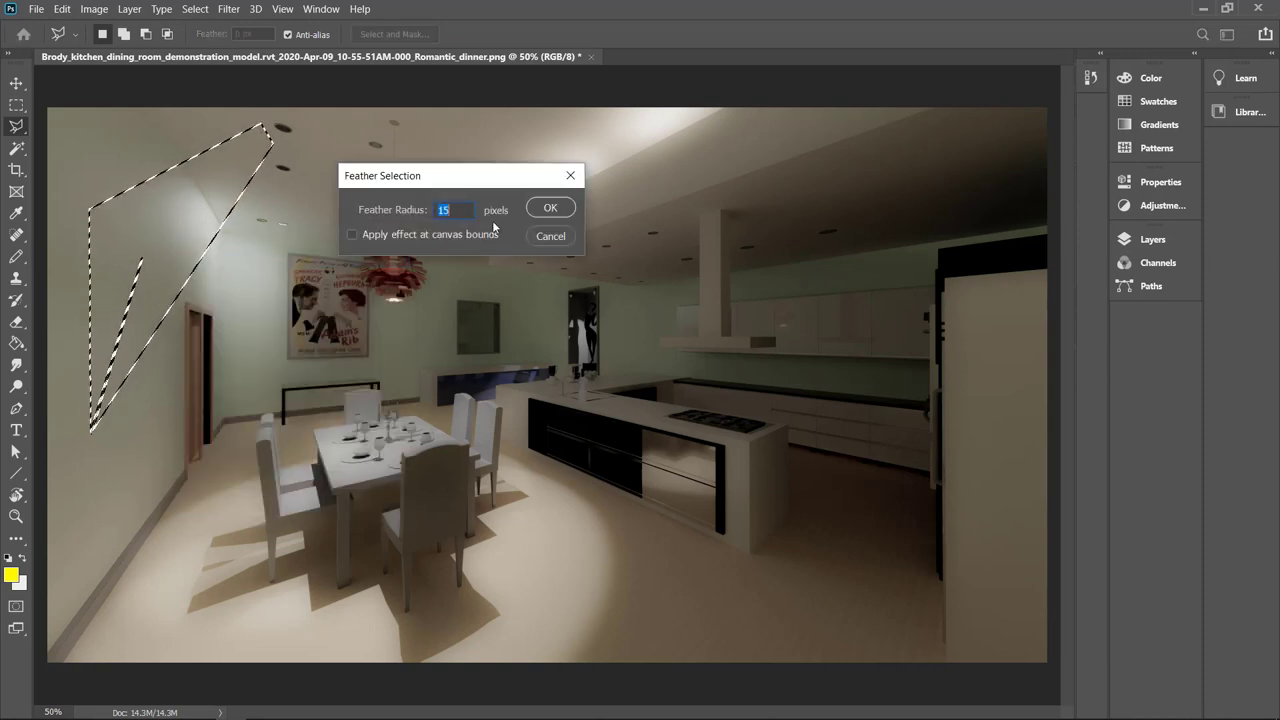
type("50")
key("Return")
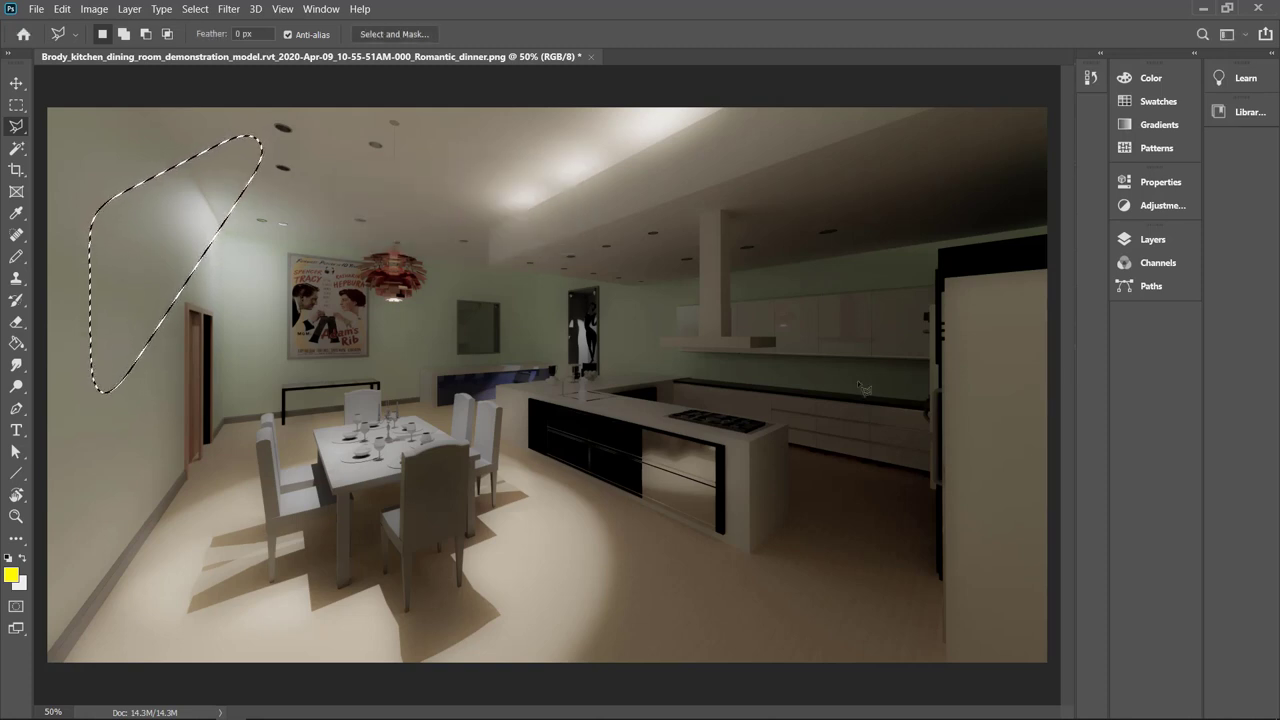
- Add a Brightness/Contrast adjustment layer for the feathered wall area and set its Brightness to 73
left_click(1150, 240)
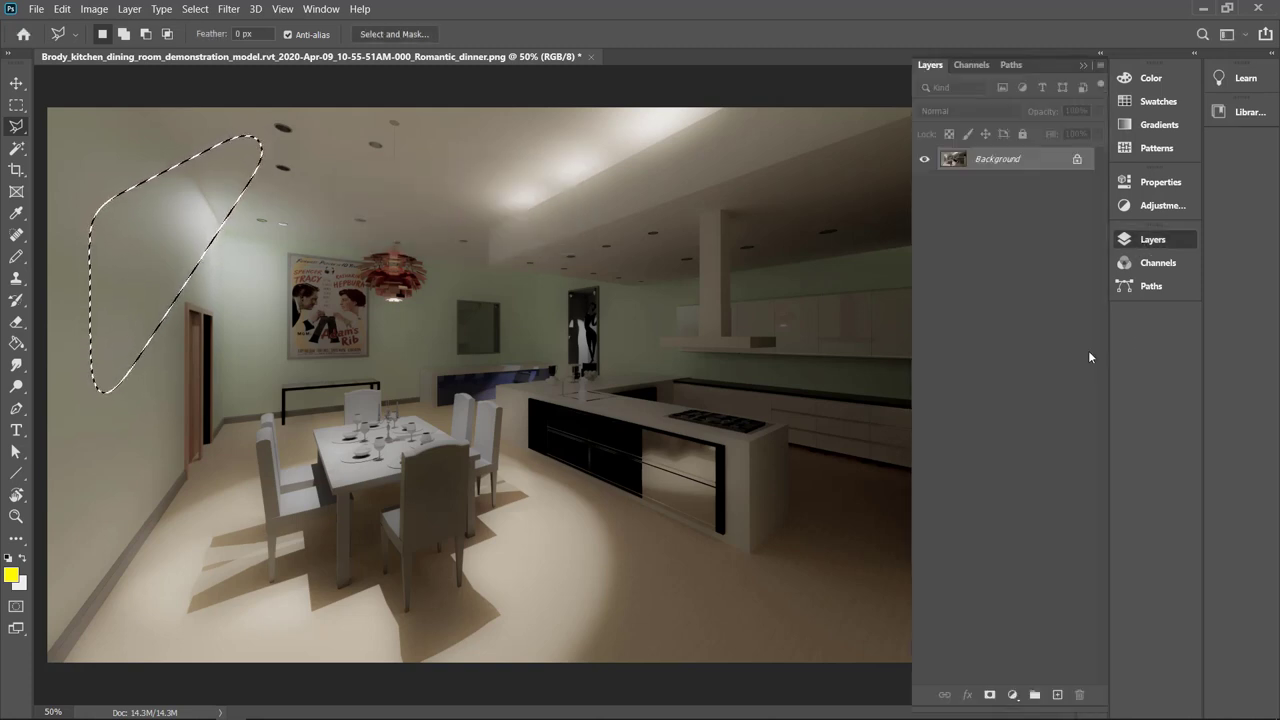
left_click(1012, 694)
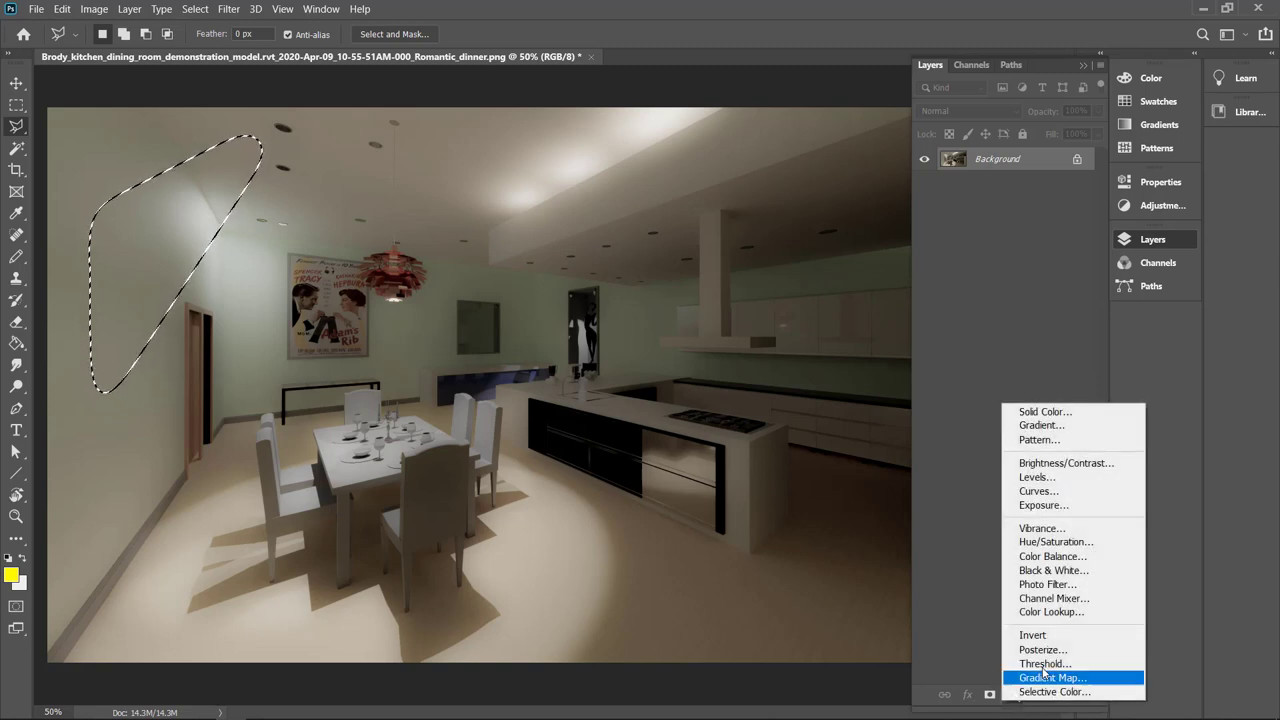
left_click(1060, 463)
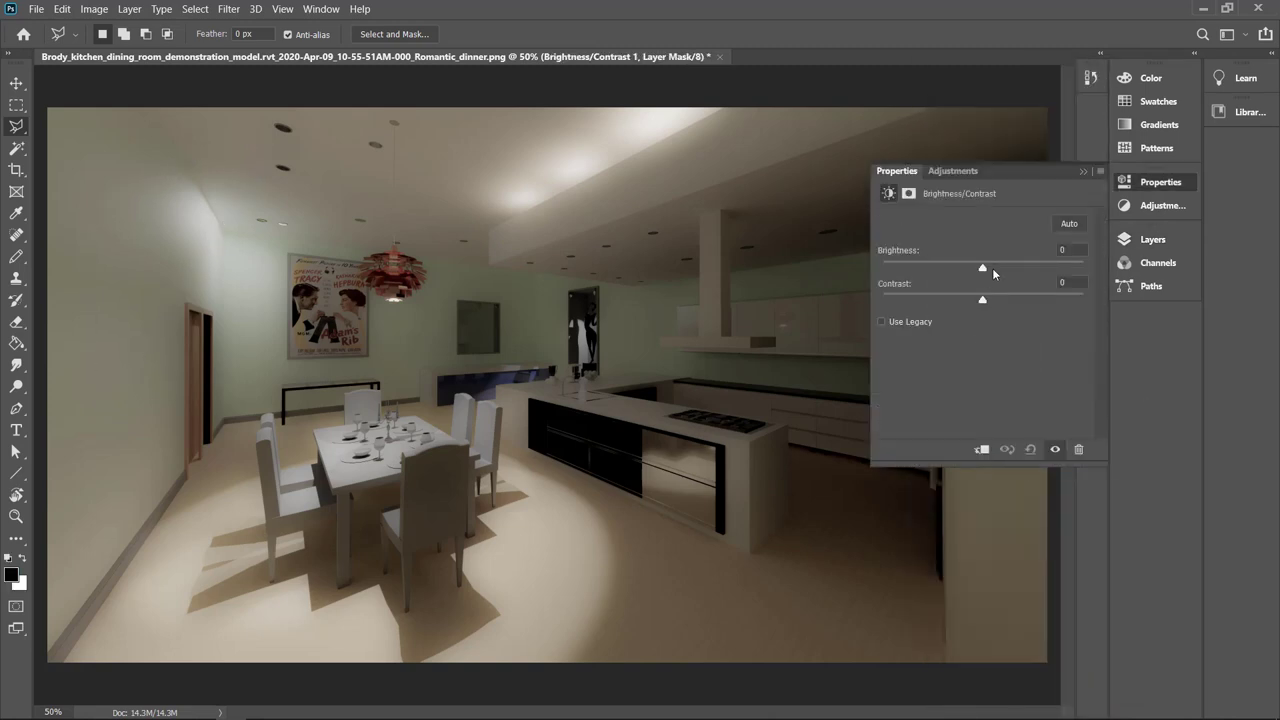
left_click_drag(987, 270, 971, 271)
left_click_drag(948, 268, 1033, 295)
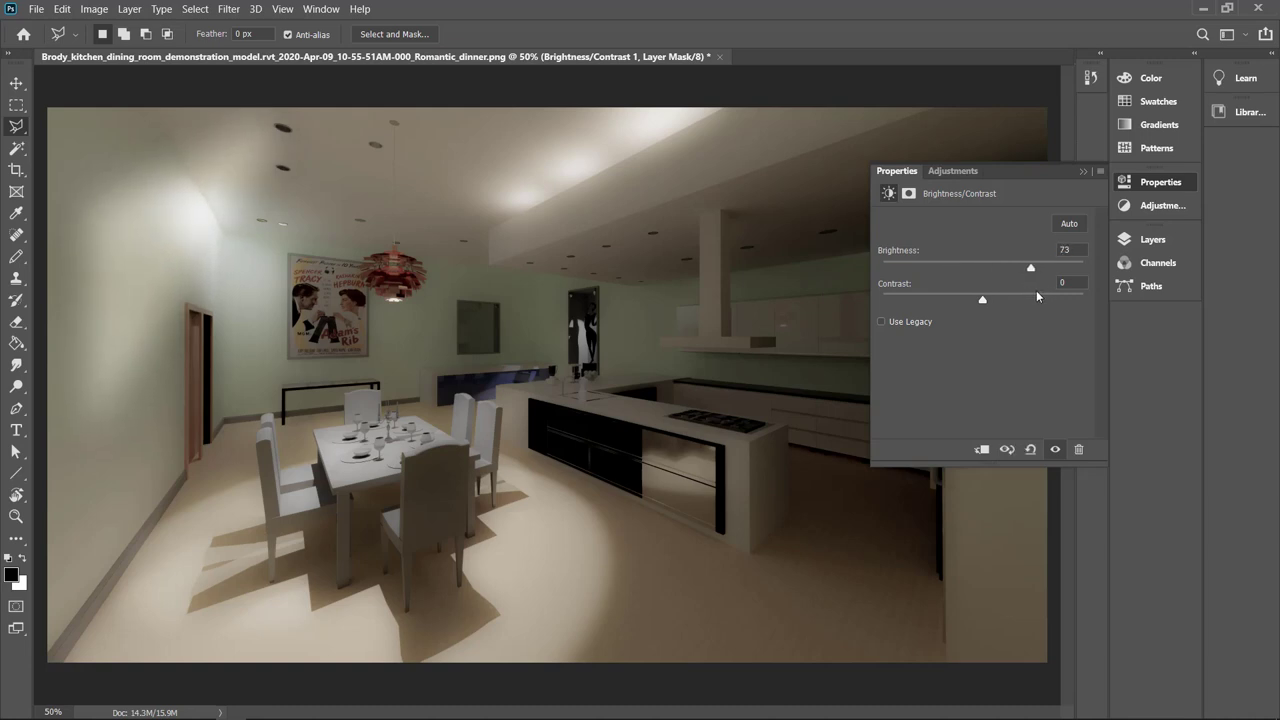
left_click(1083, 170)
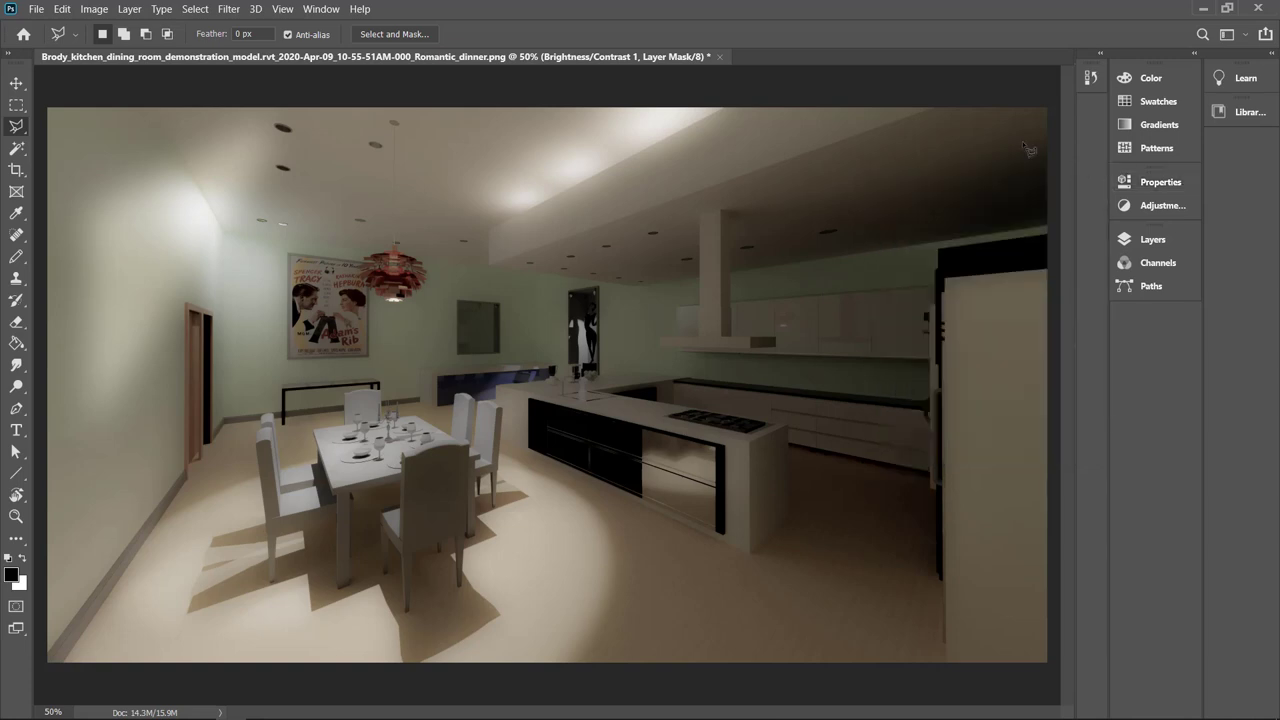
left_click(233, 11)
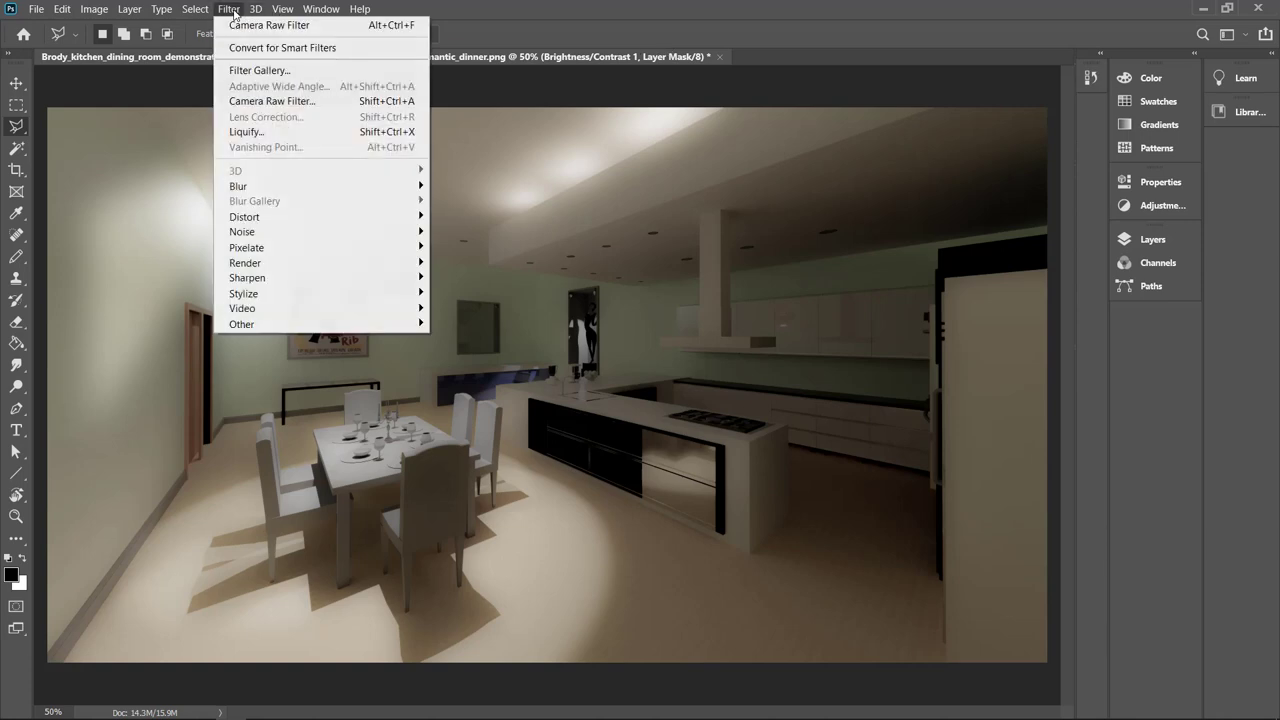
mouse_move(300, 263)
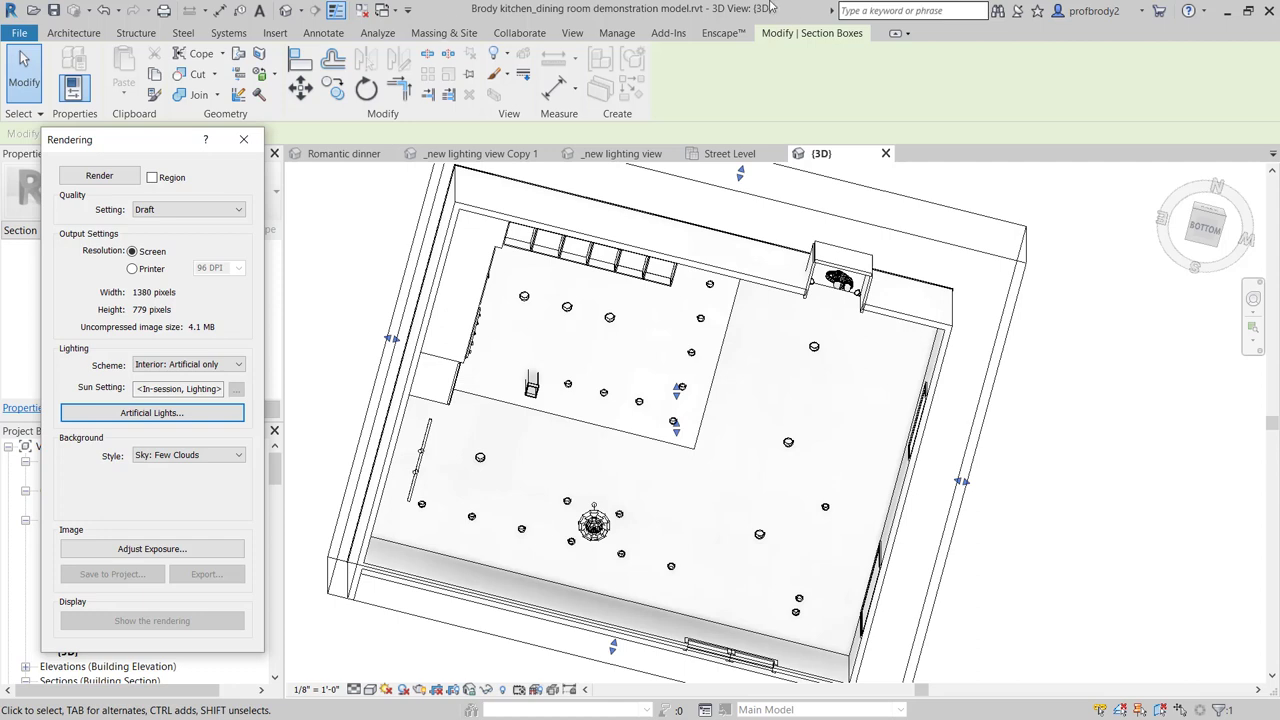
- In Revit, orient the 3D view to Bottom and pull the section box boundary on the sculpture niche side closer to the room
left_click(1200, 232)
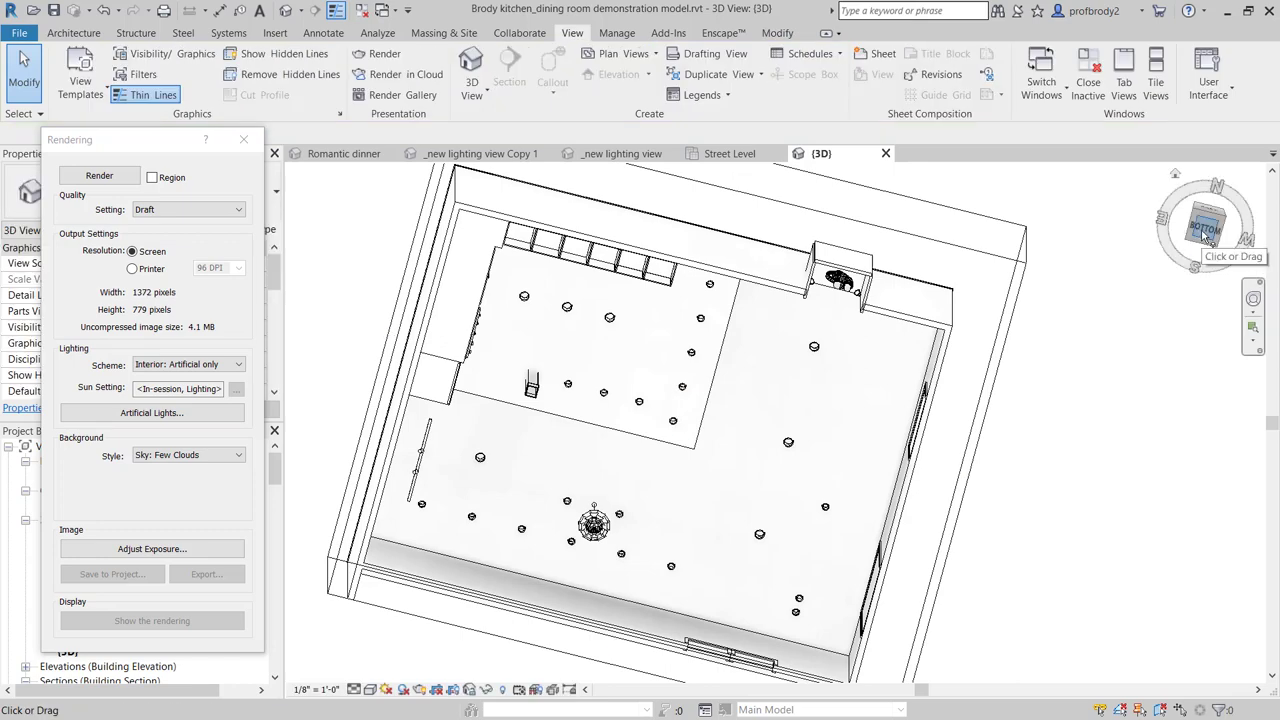
left_click(1205, 230)
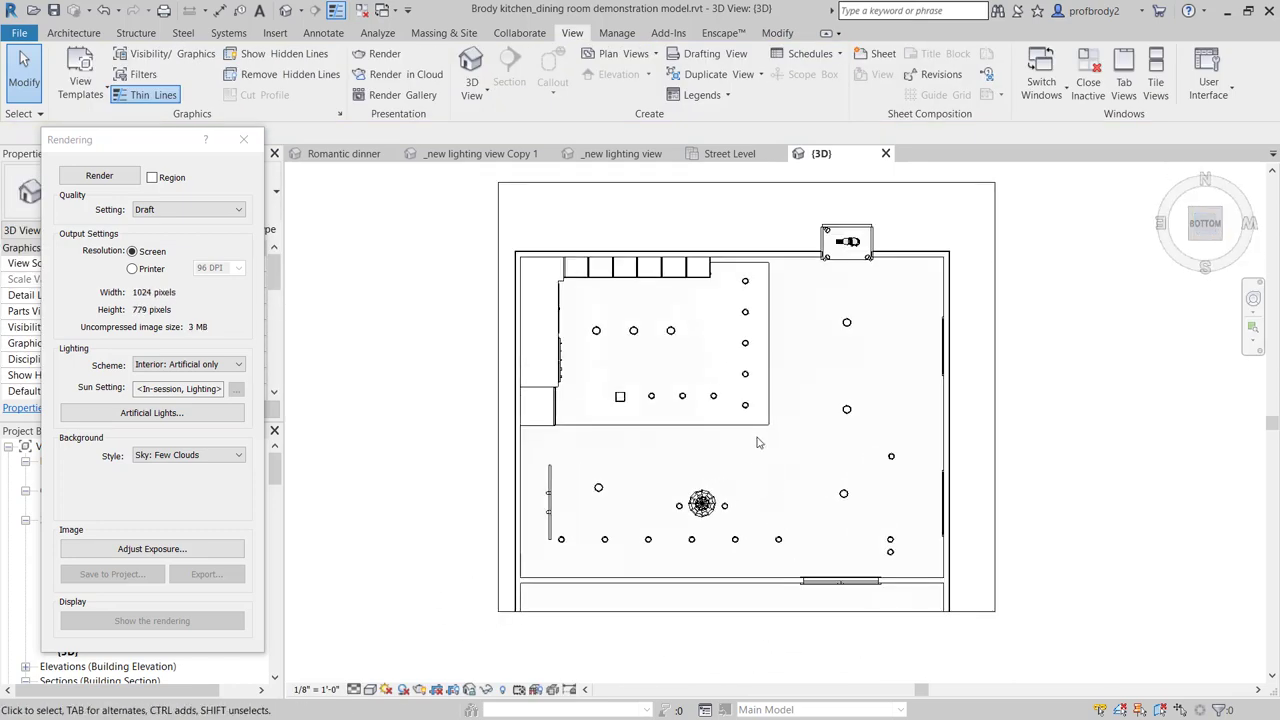
left_click(707, 188)
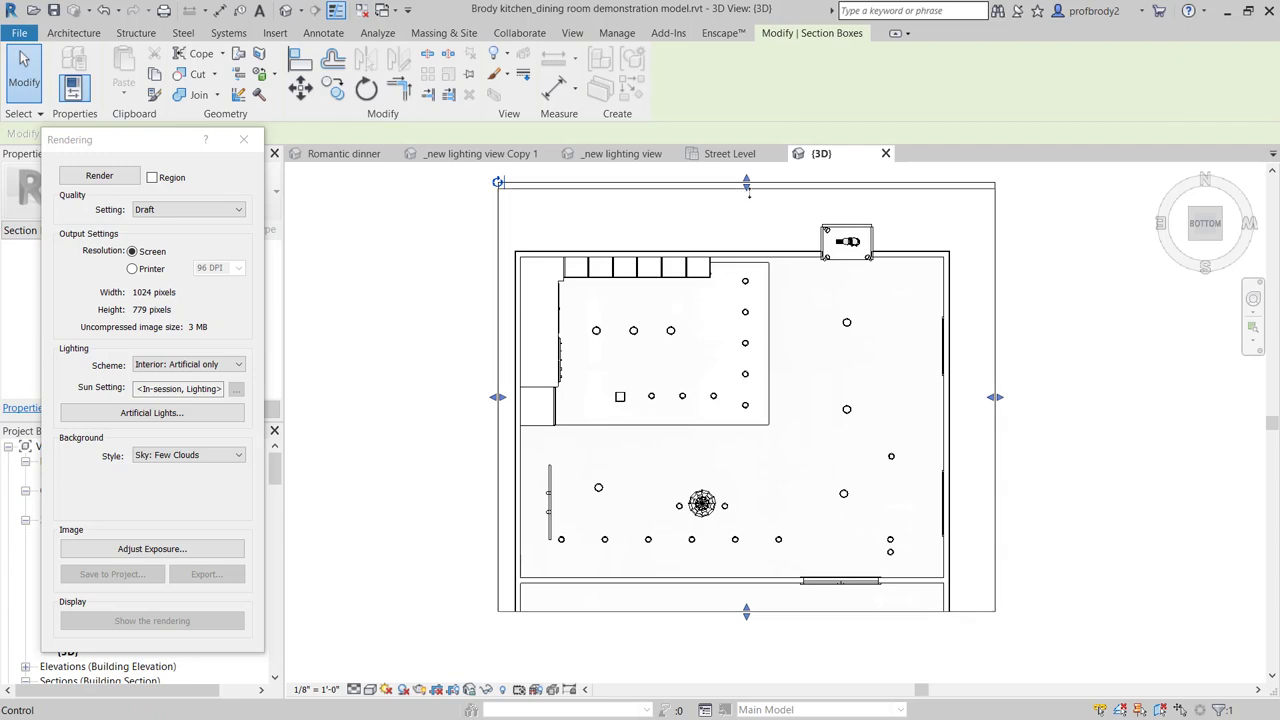
left_click_drag(746, 185, 746, 215)
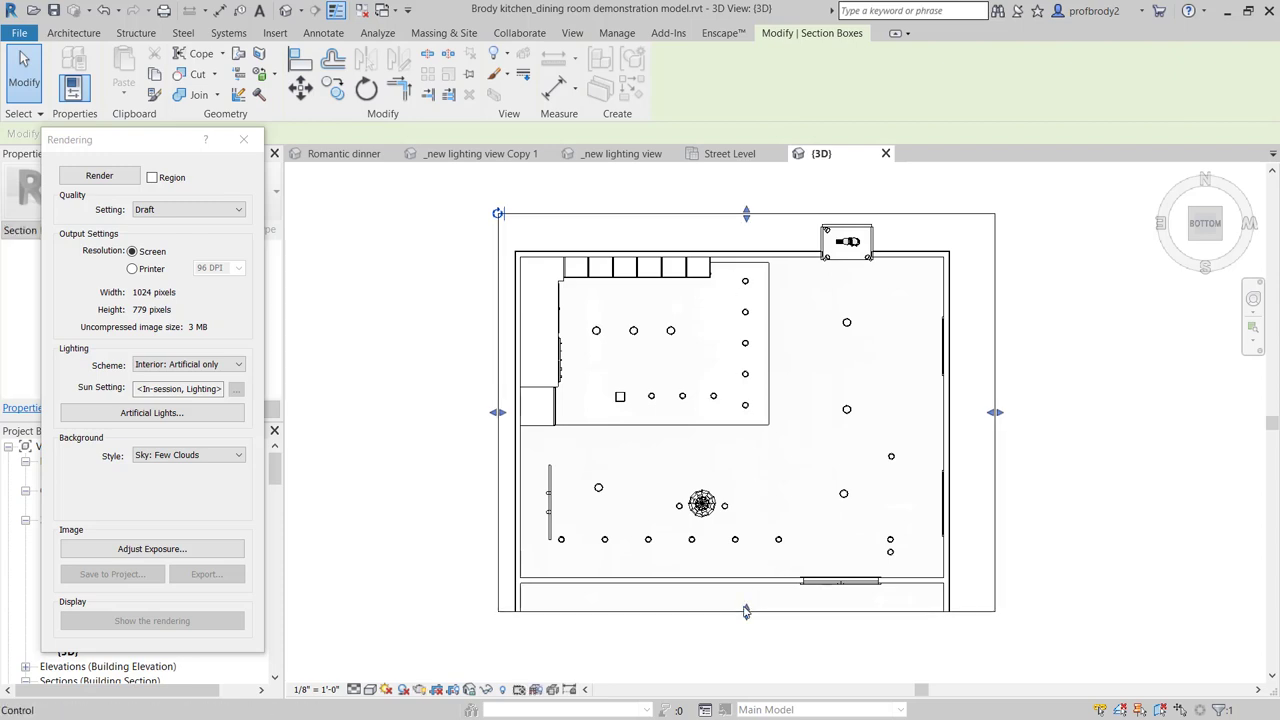
scroll(768, 405, "up", 3)
middle_click_drag(766, 409, 761, 404)
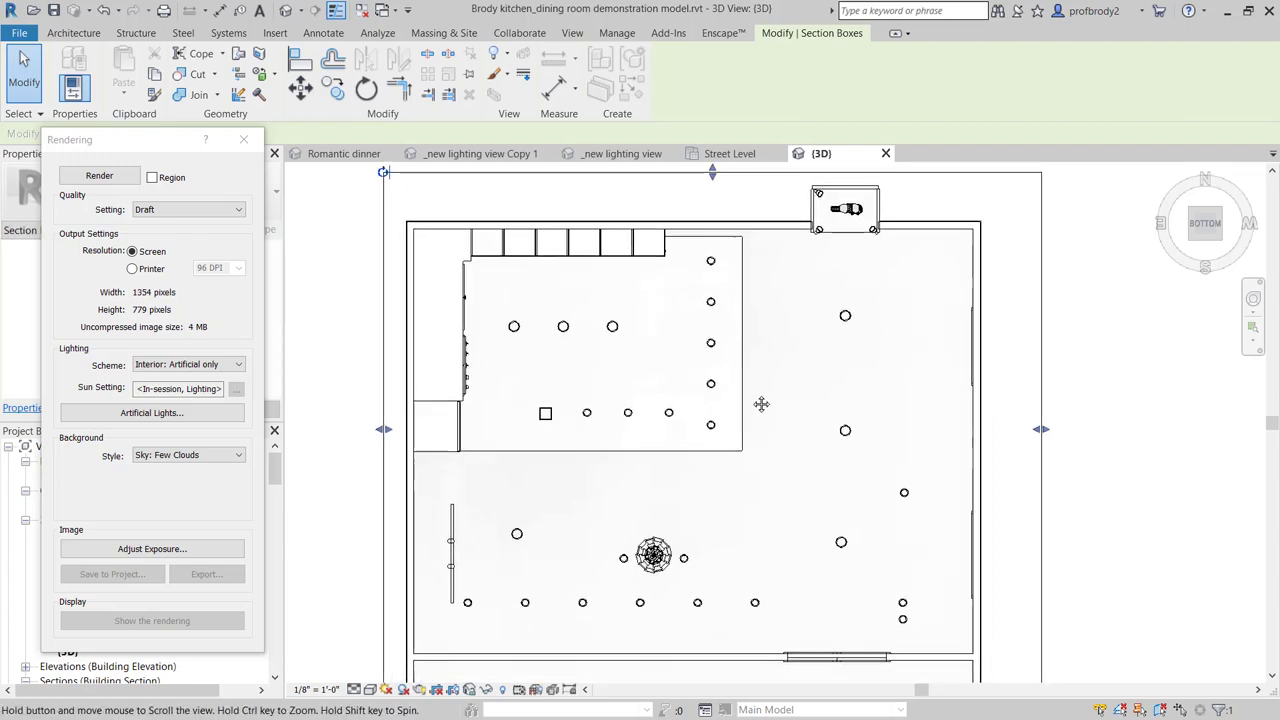
scroll(761, 404, "down", 1)
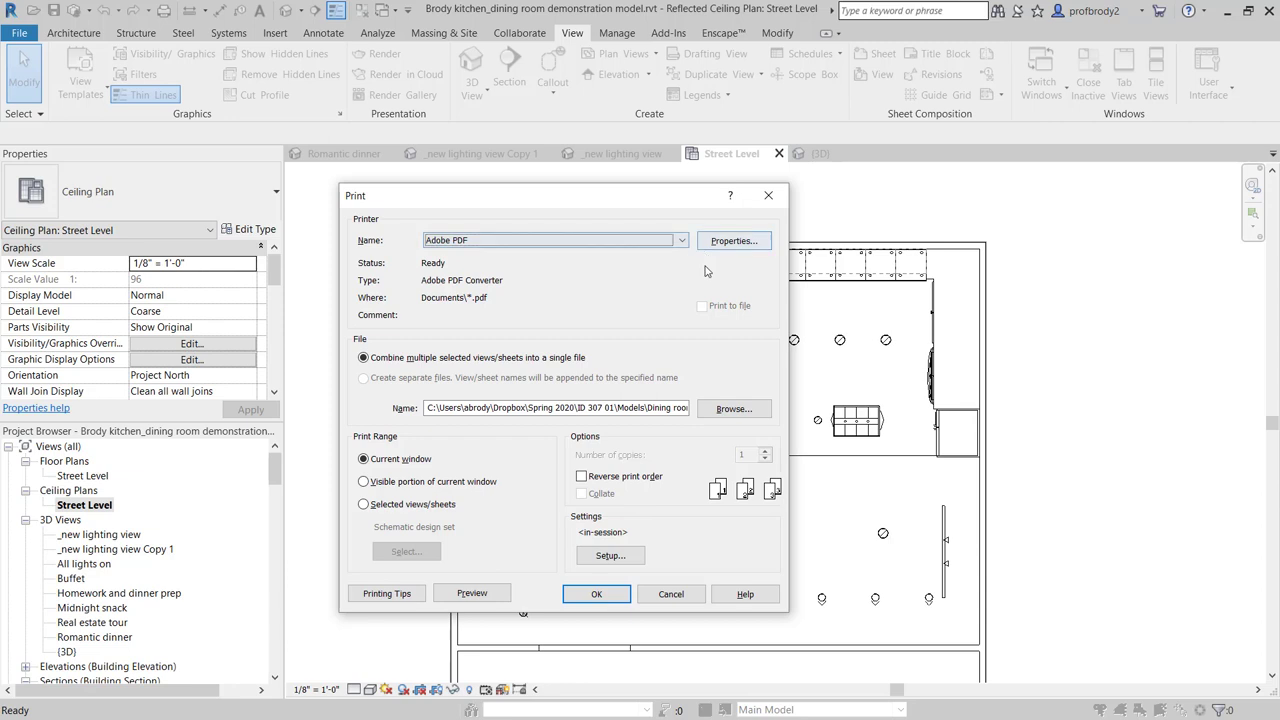
- Review the ceiling plan's print setup and the Adobe PDF conversion settings, and close the print settings without printing
left_click(600, 556)
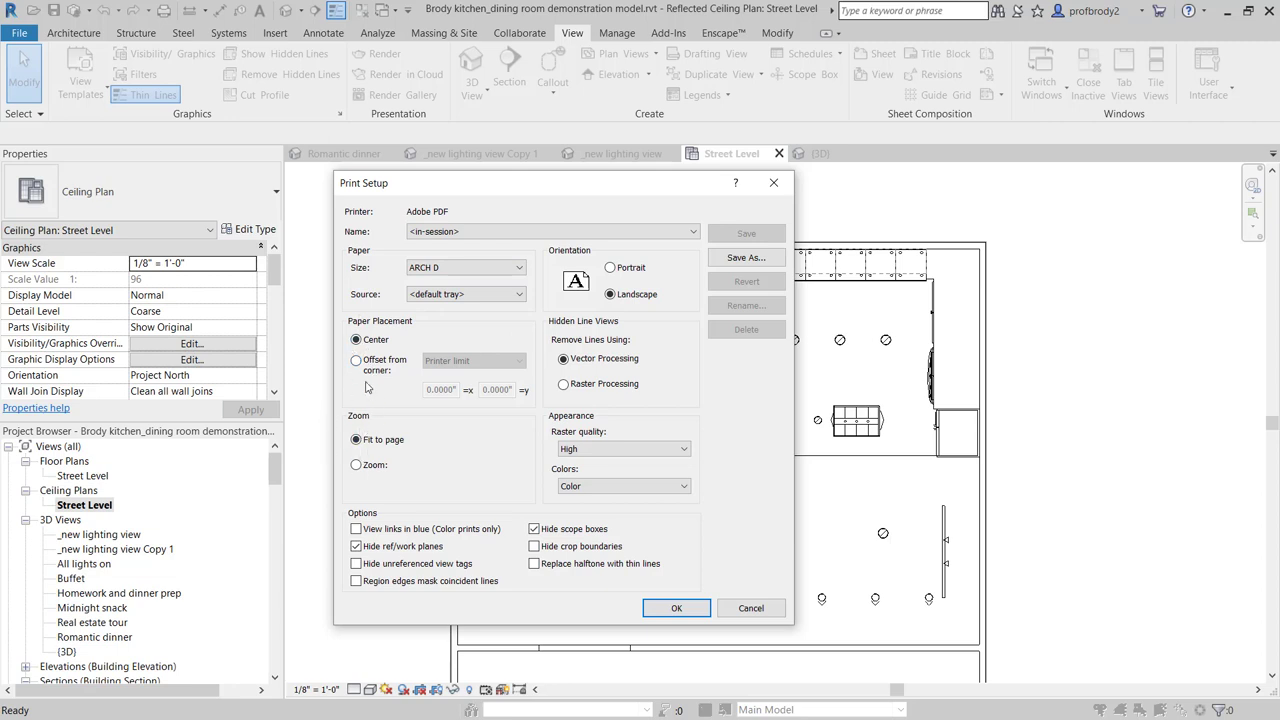
left_click(670, 608)
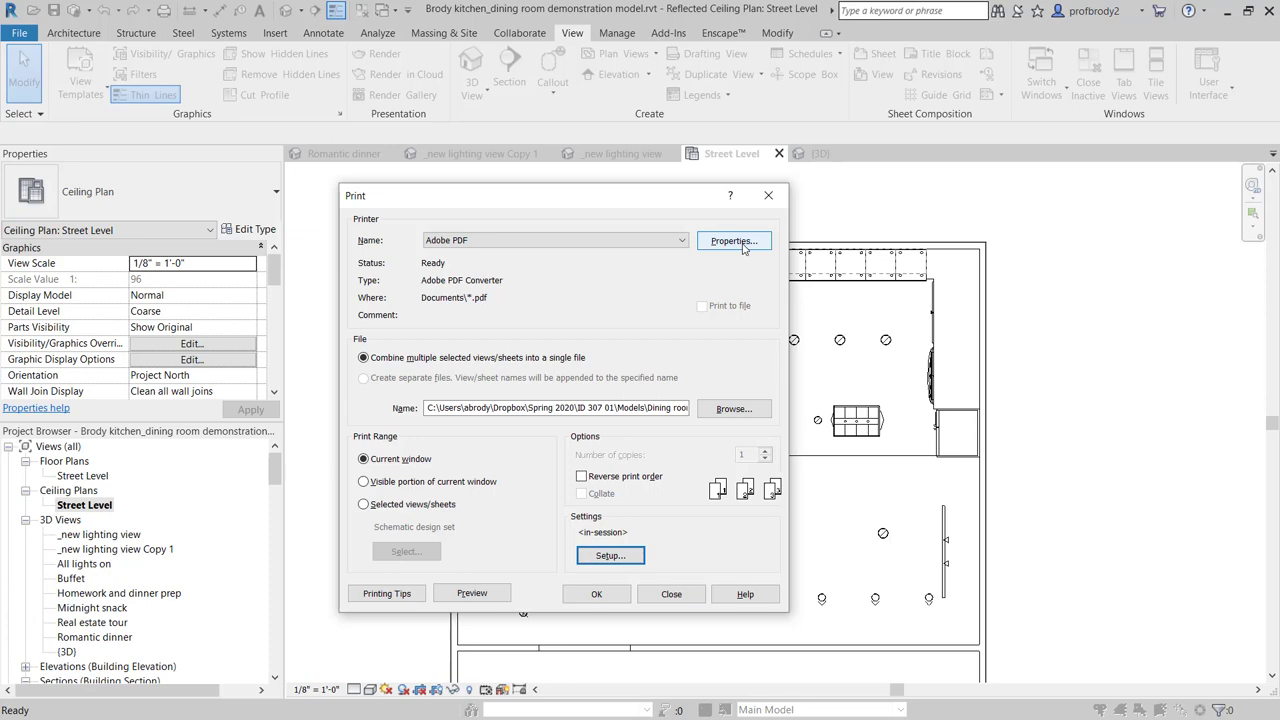
left_click(735, 242)
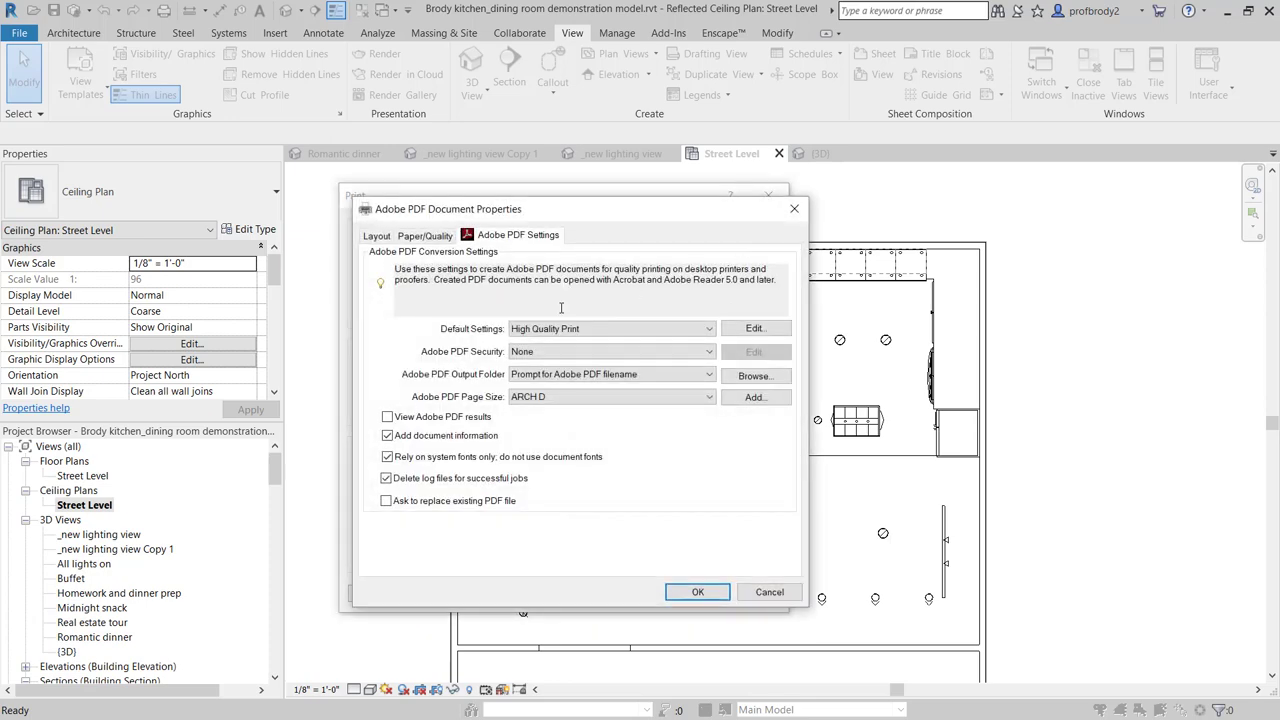
left_click(598, 335)
left_click(690, 589)
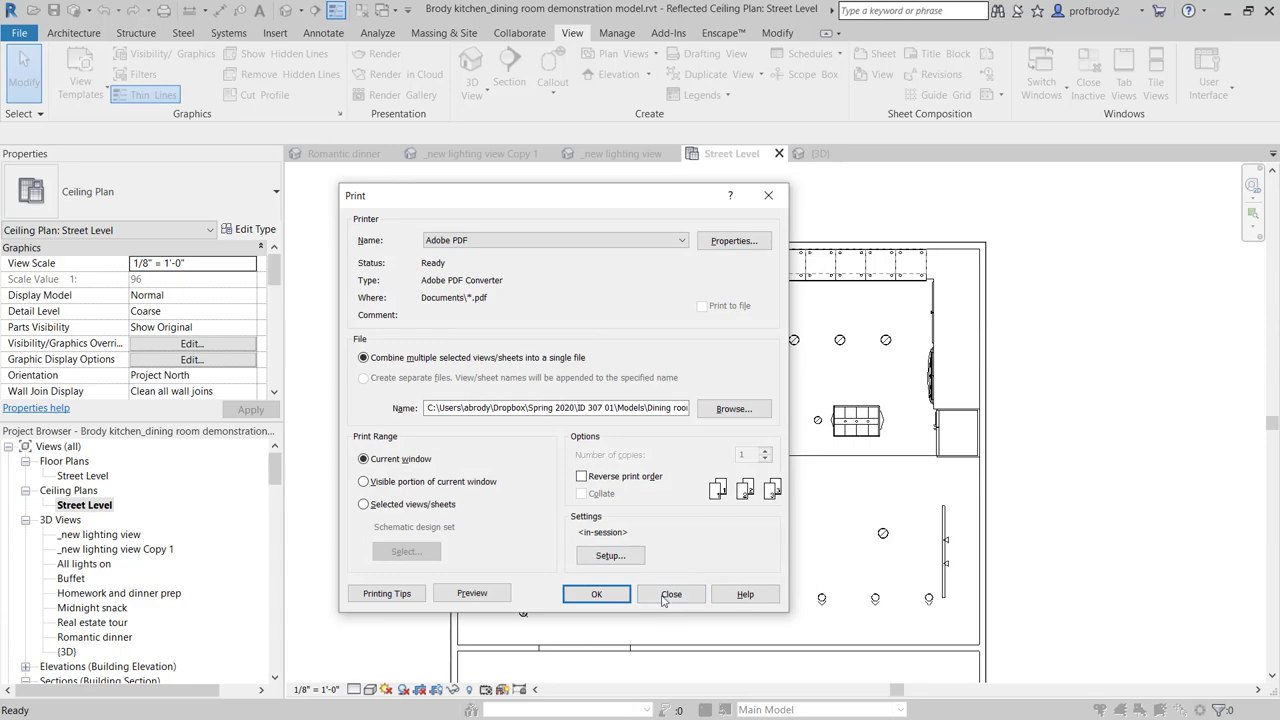
left_click(668, 594)
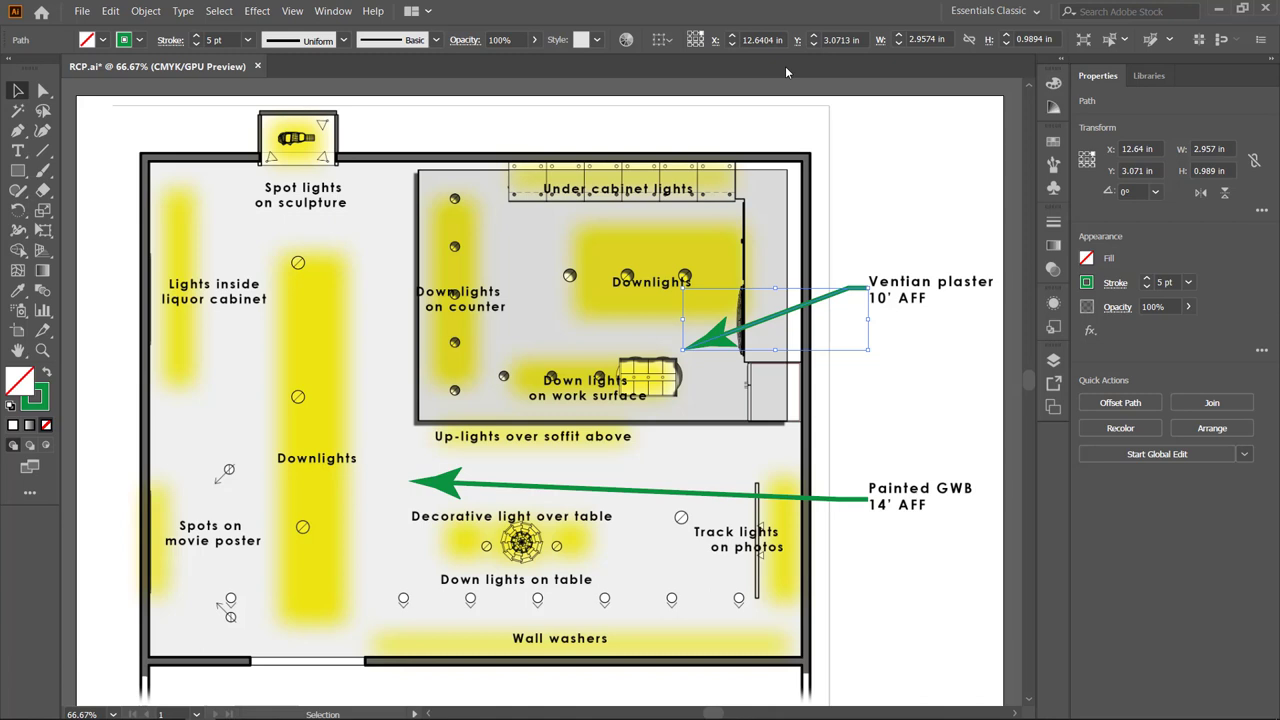
- In Illustrator, try a double-chevron arrowhead on the Ventian plaster leader, and undo the arrowhead change
left_click(1114, 284)
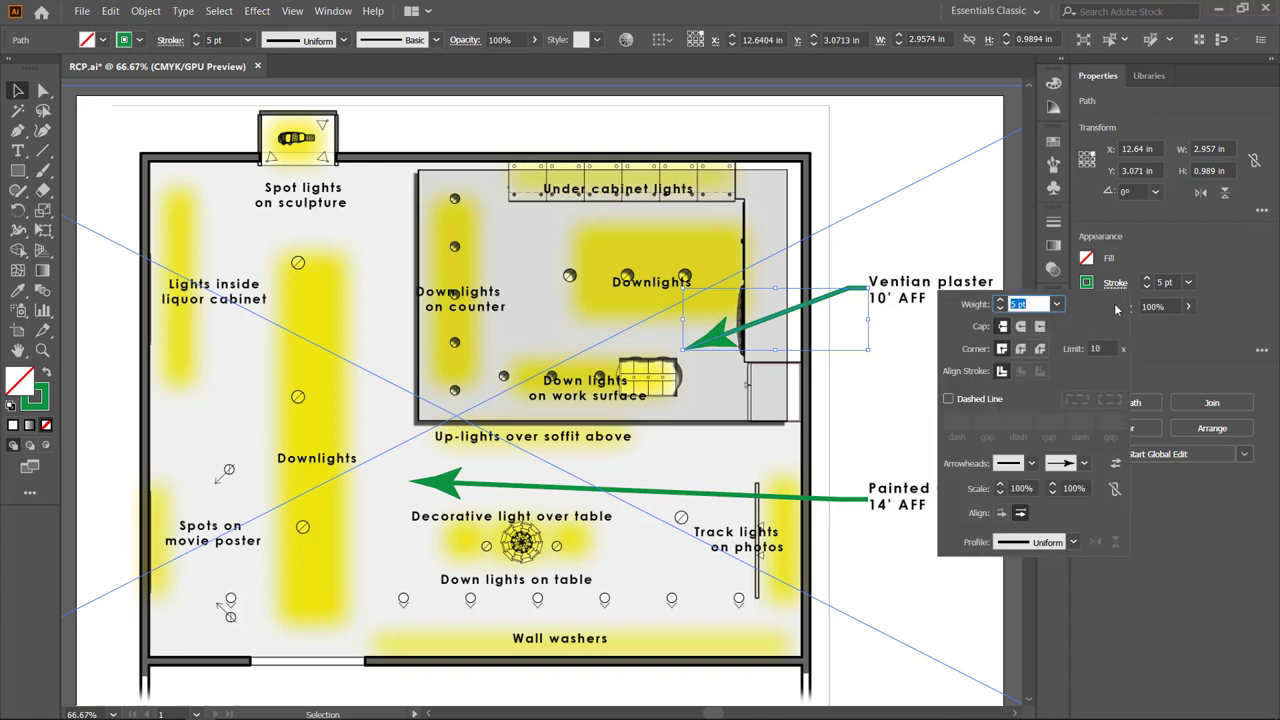
left_click(1085, 463)
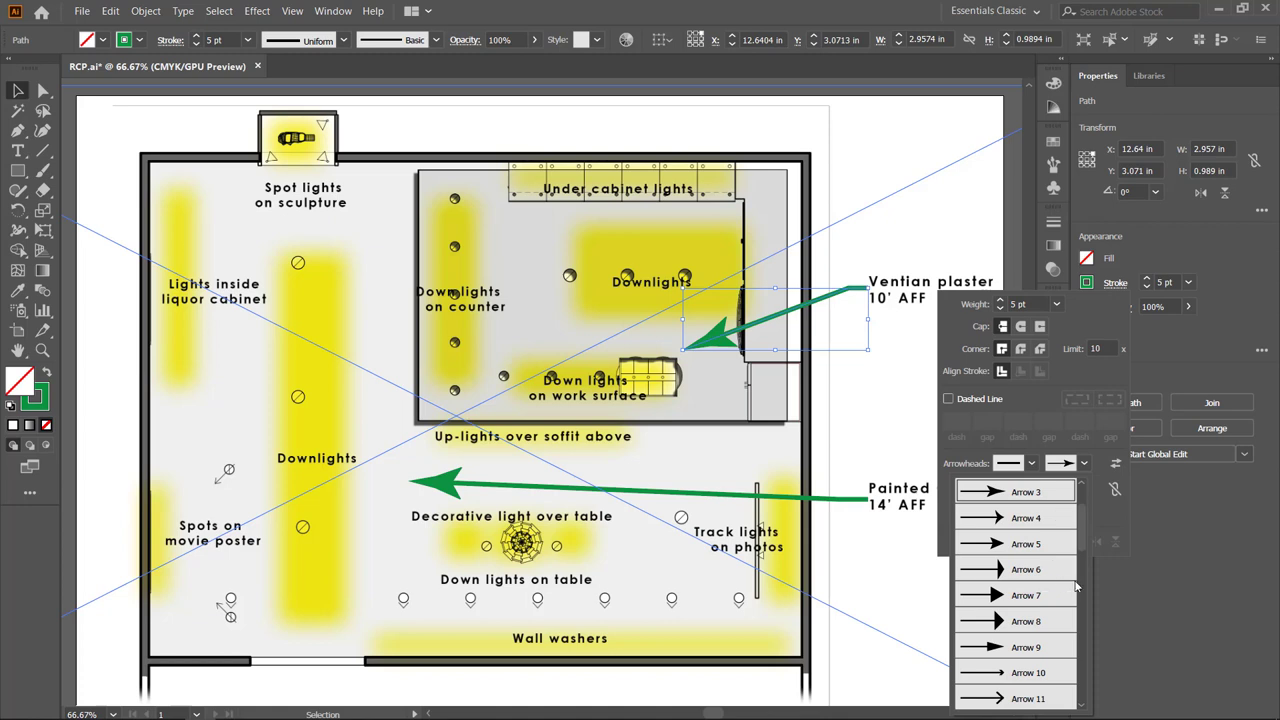
left_click_drag(1082, 507, 1094, 580)
left_click(1030, 545)
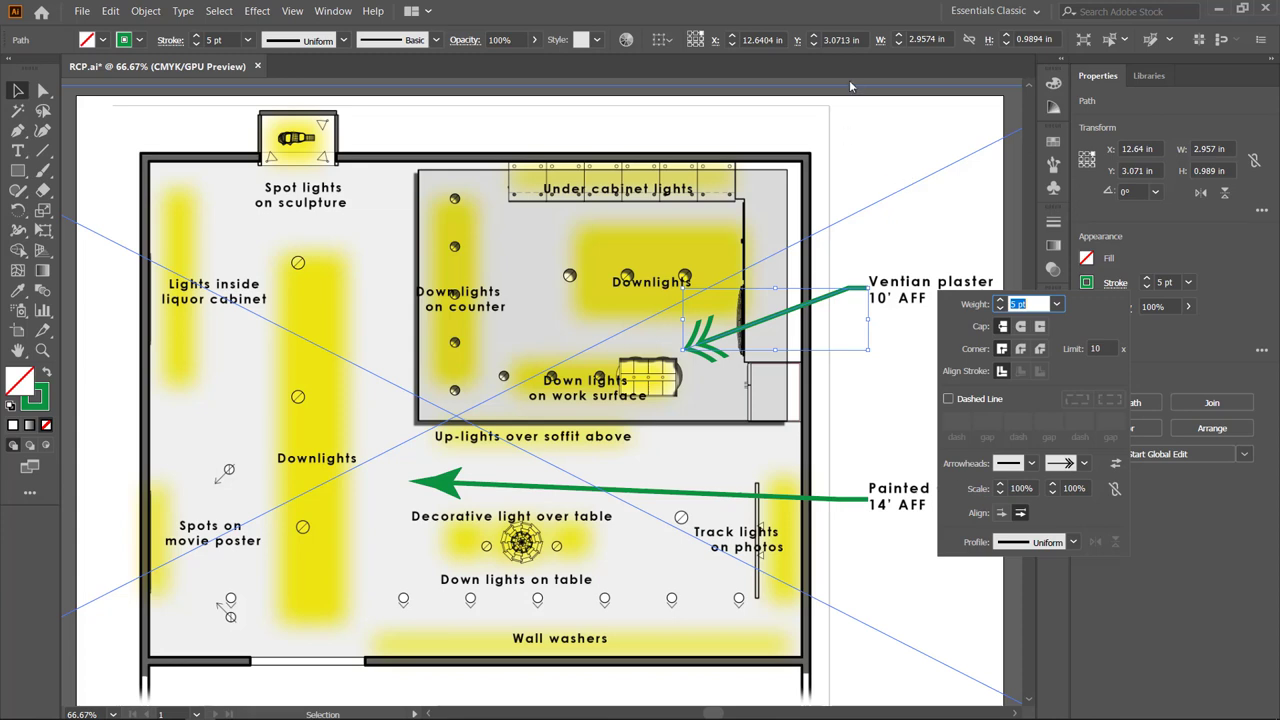
key("Escape")
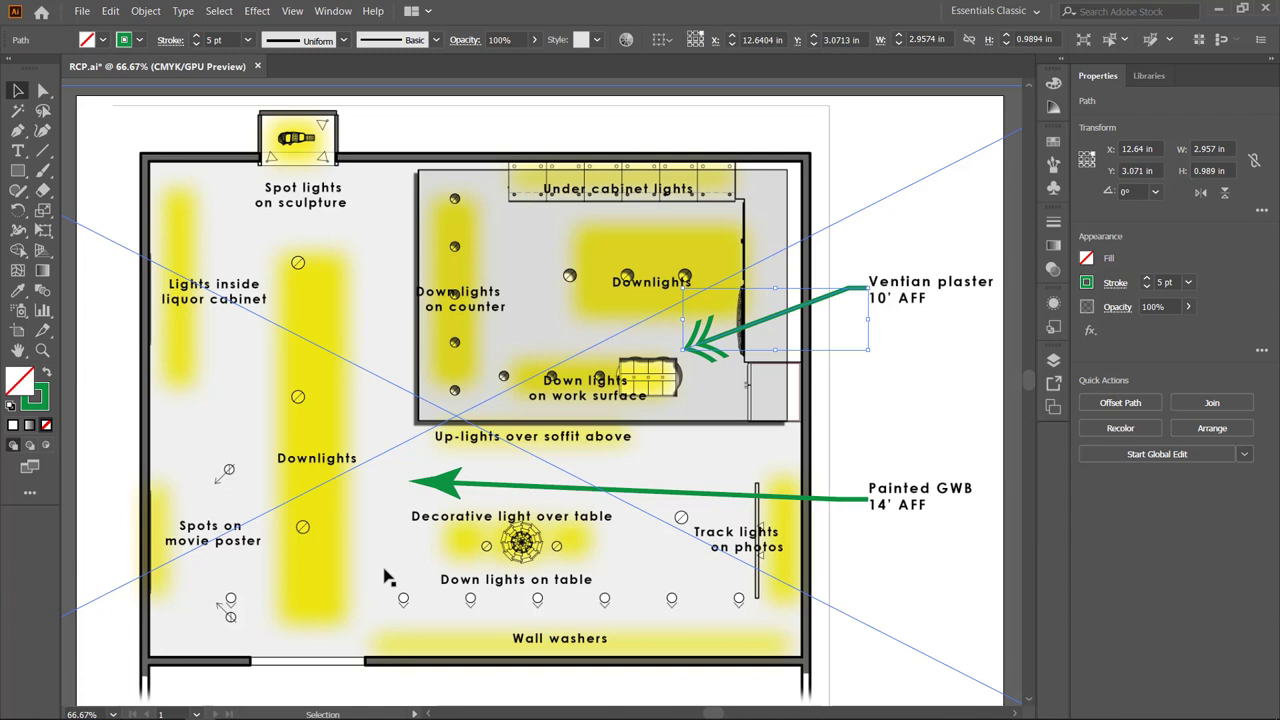
key("ctrl+z")
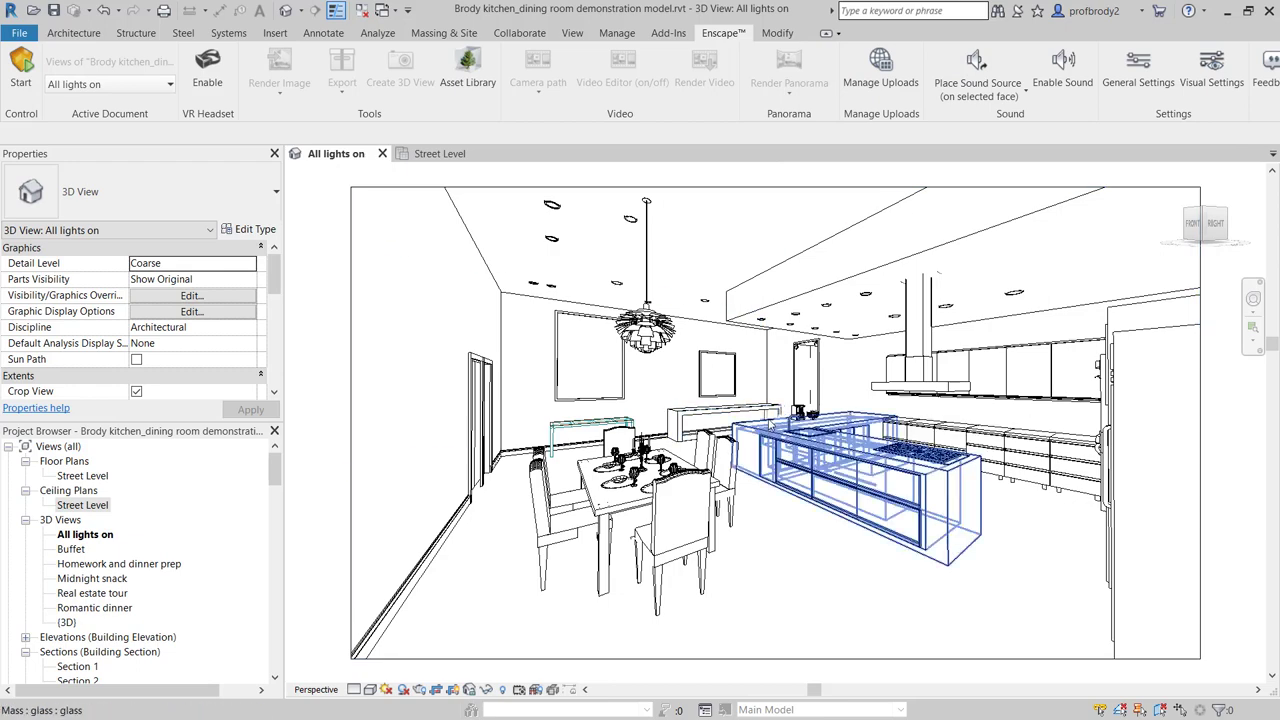
- Start the live Enscape rendering of the All lights on view from Revit
middle_click_drag(765, 421, 762, 420)
scroll(762, 421, "up", 2)
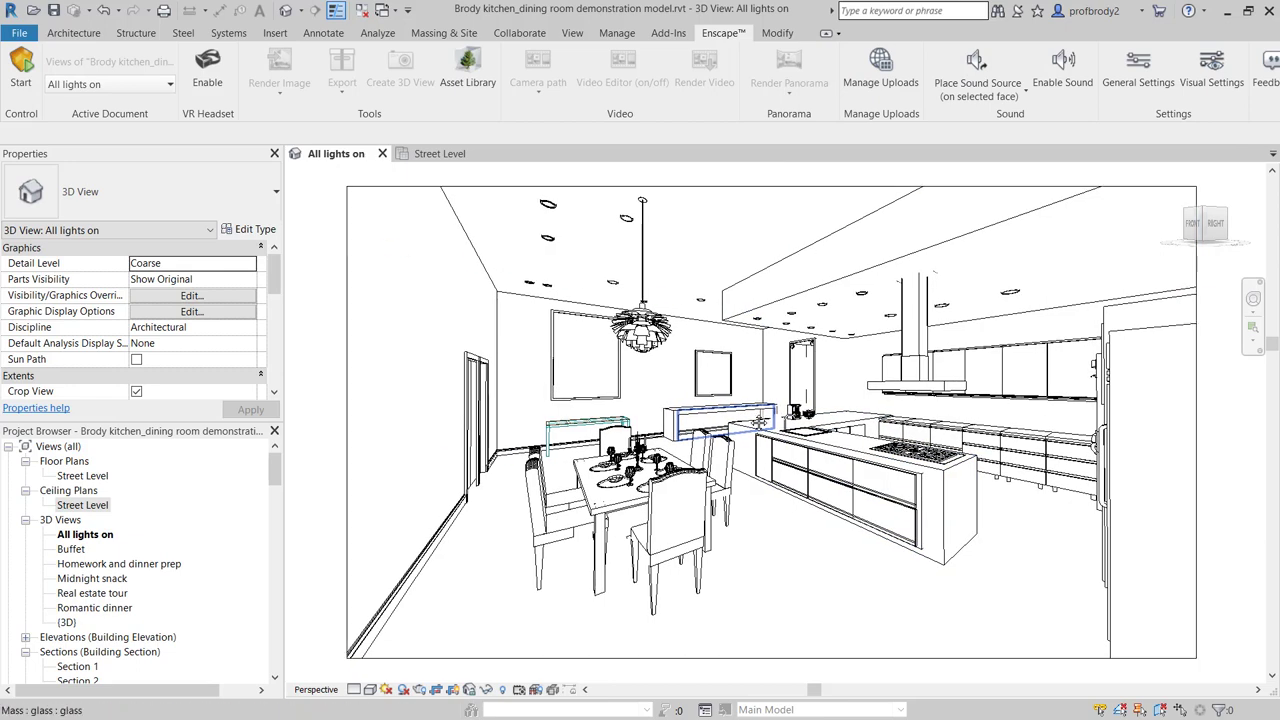
scroll(752, 418, "down", 2)
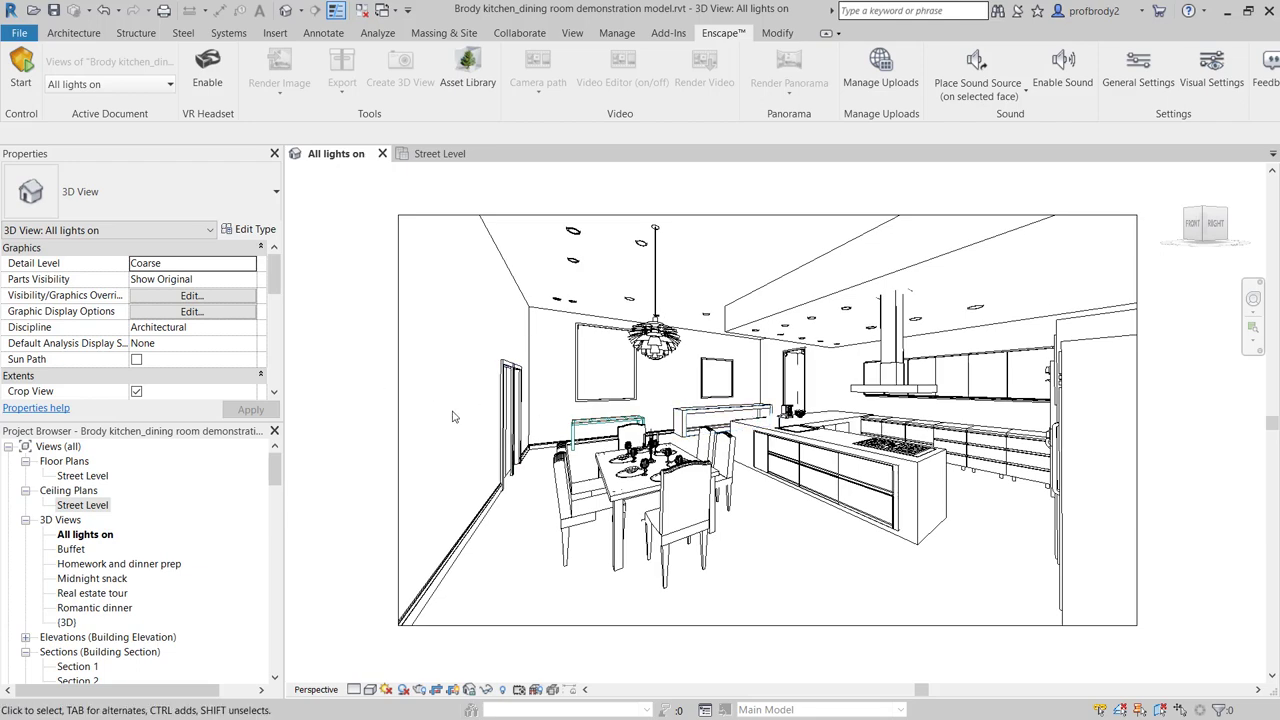
scroll(522, 432, "up", 1)
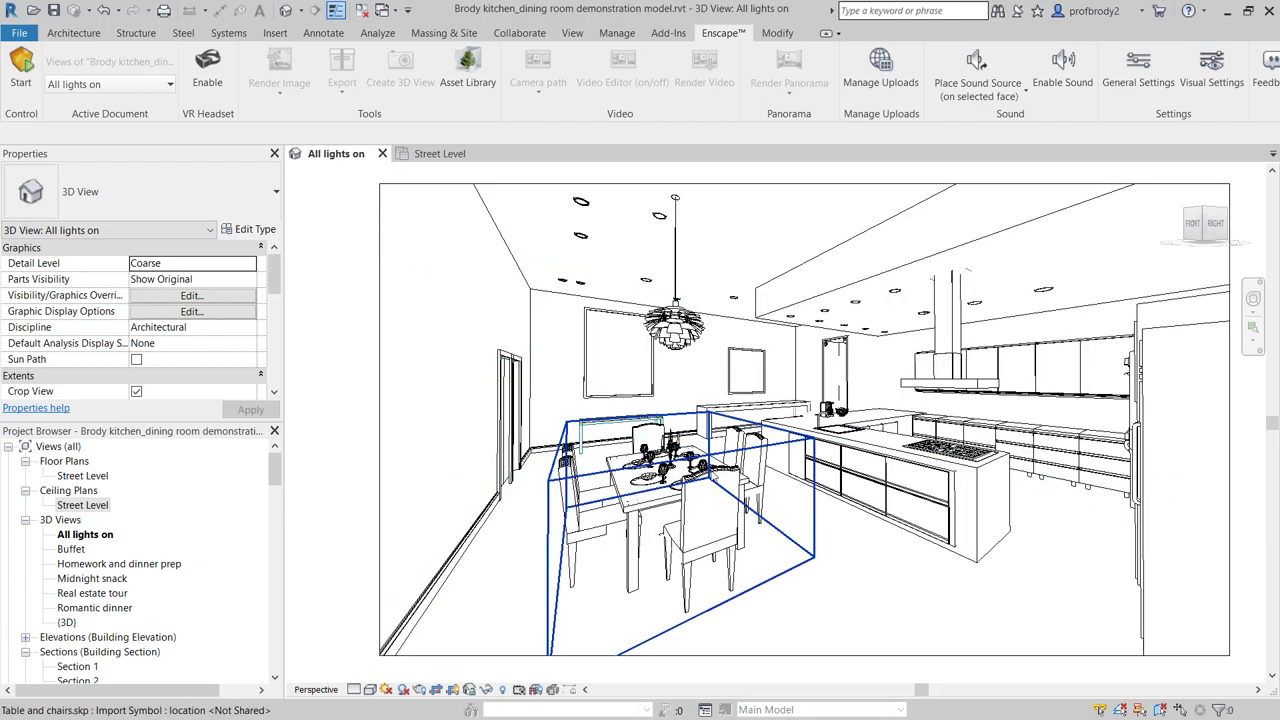
middle_click_drag(720, 480, 710, 478)
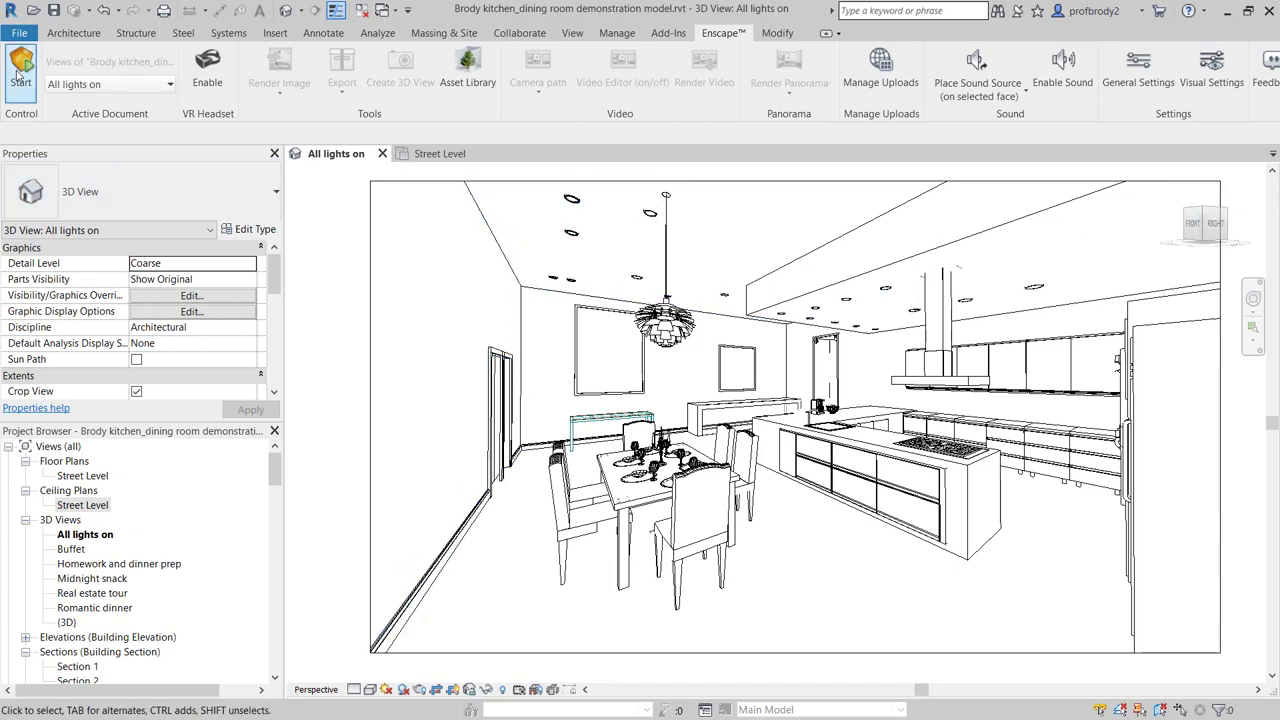
left_click(18, 72)
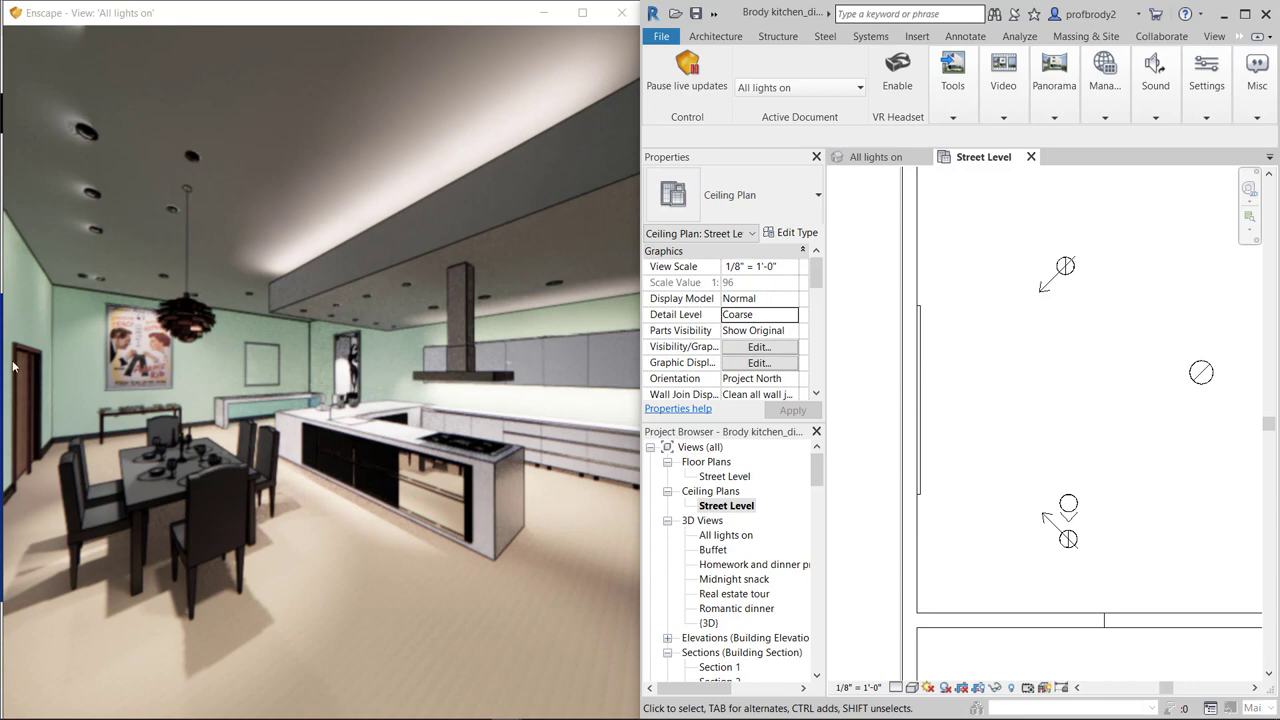
- Walk through the live Enscape rendering to the movie poster and examine the spot lighting on it and the nearby ceiling fixtures
scroll(222, 414, "up", 3)
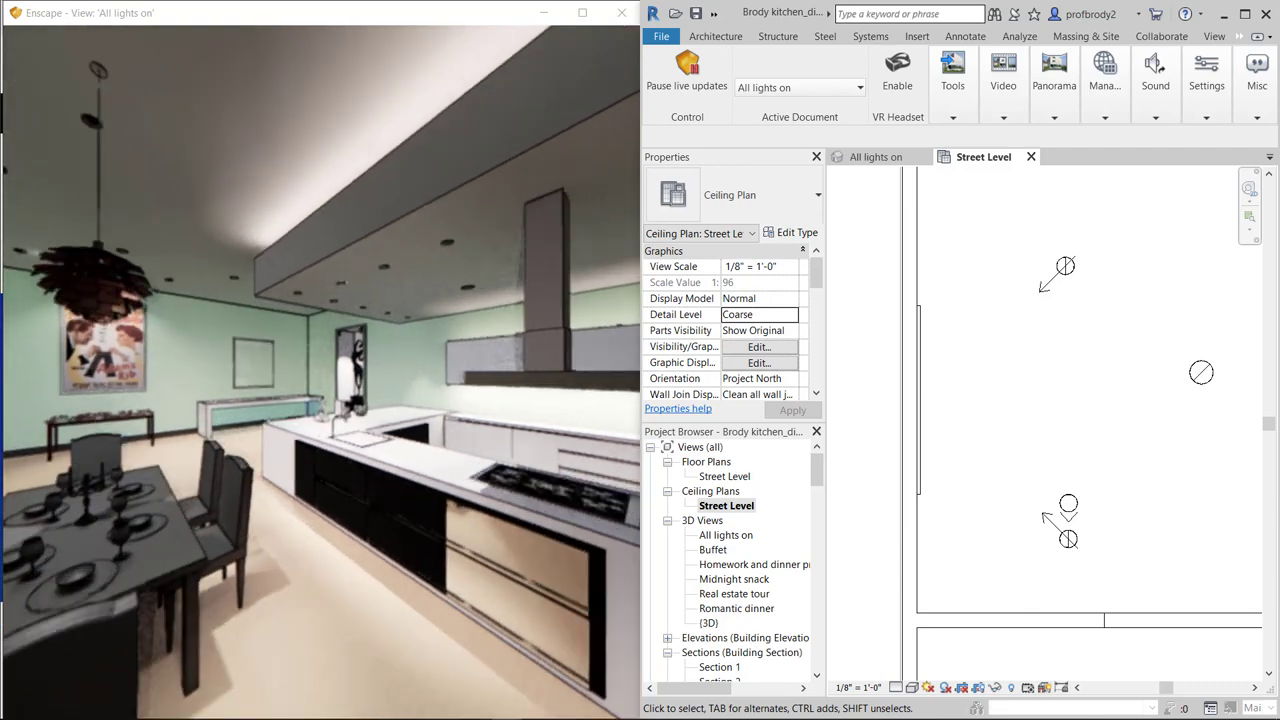
scroll(201, 398, "down", 4)
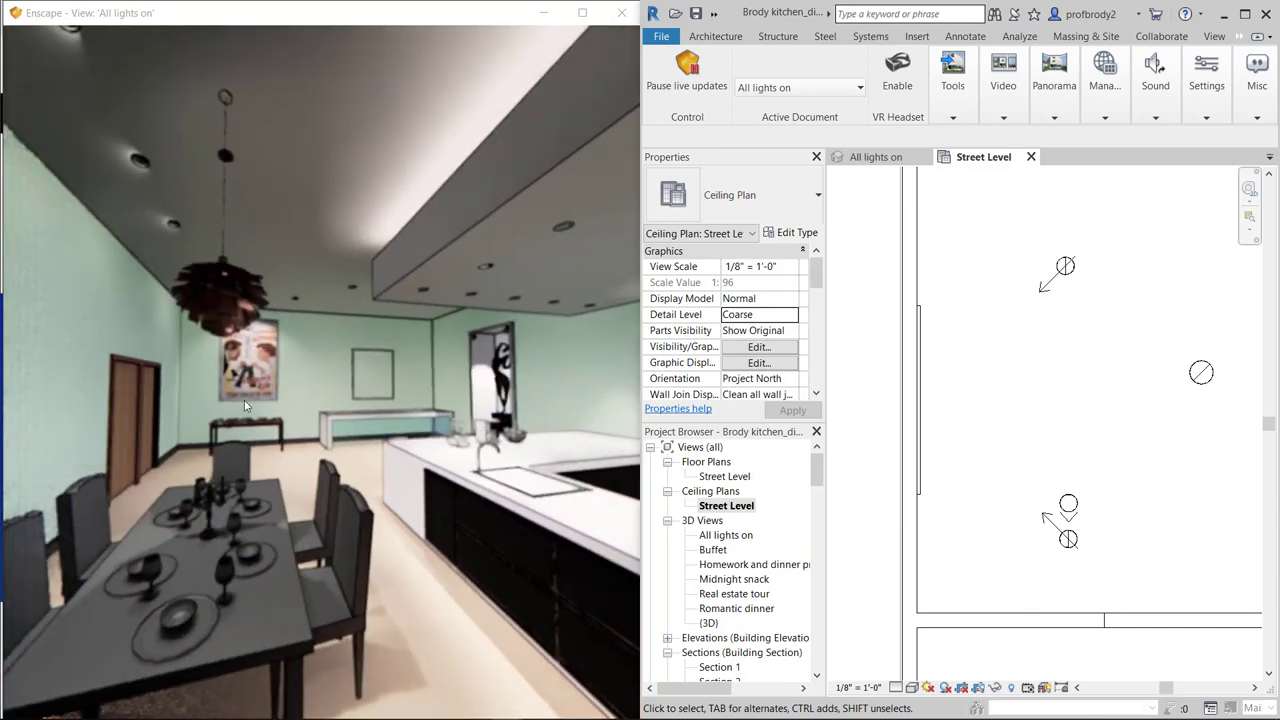
scroll(244, 400, "up", 3)
scroll(222, 375, "down", 3)
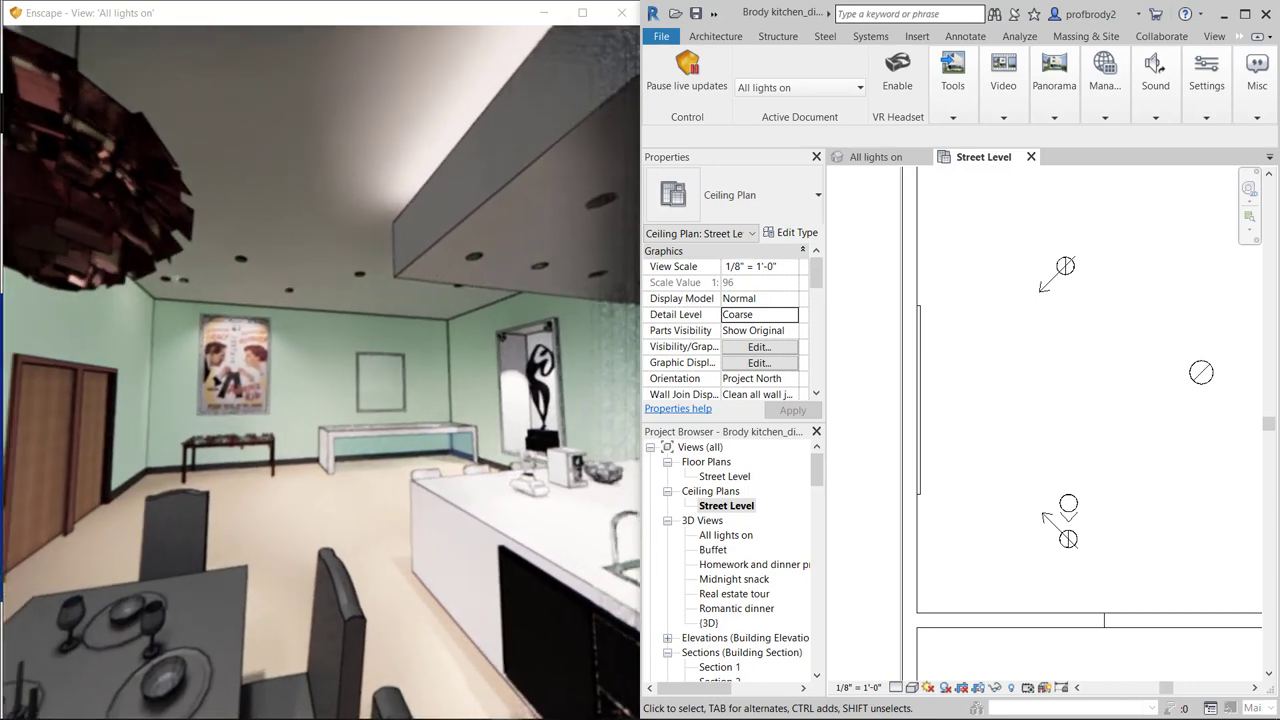
scroll(222, 375, "up", 3)
scroll(276, 397, "up", 5)
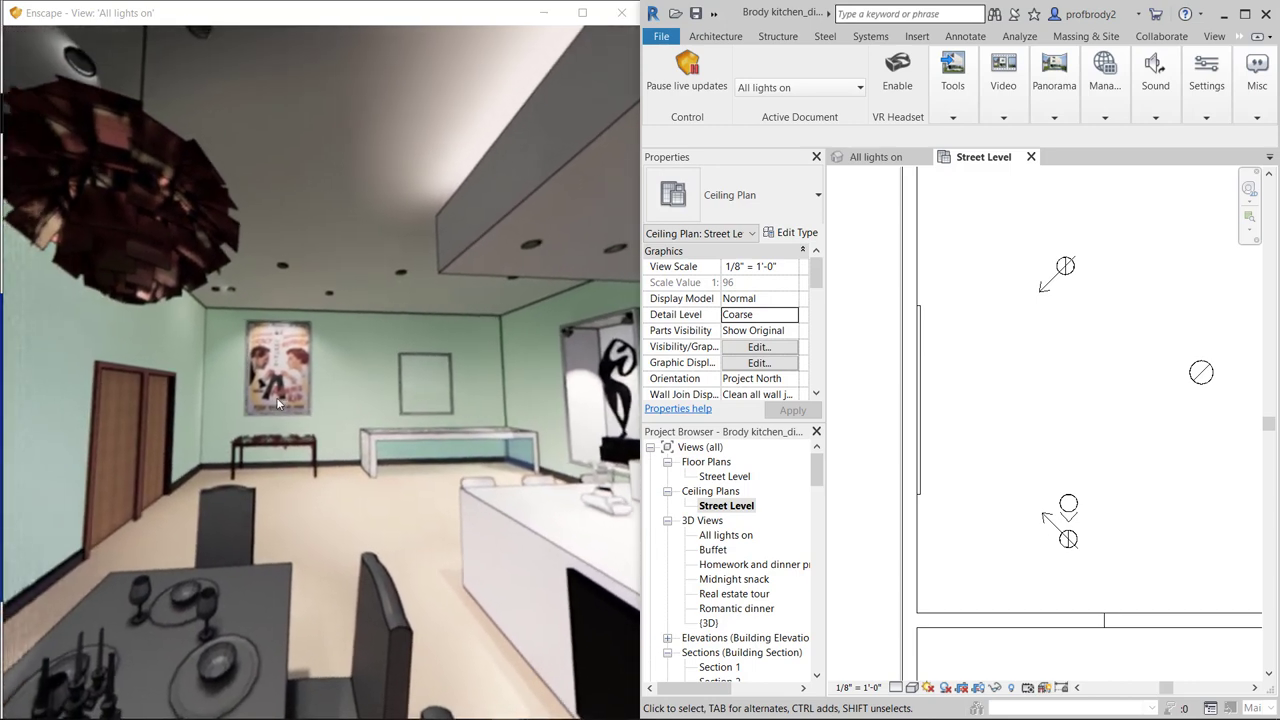
scroll(236, 411, "up", 5)
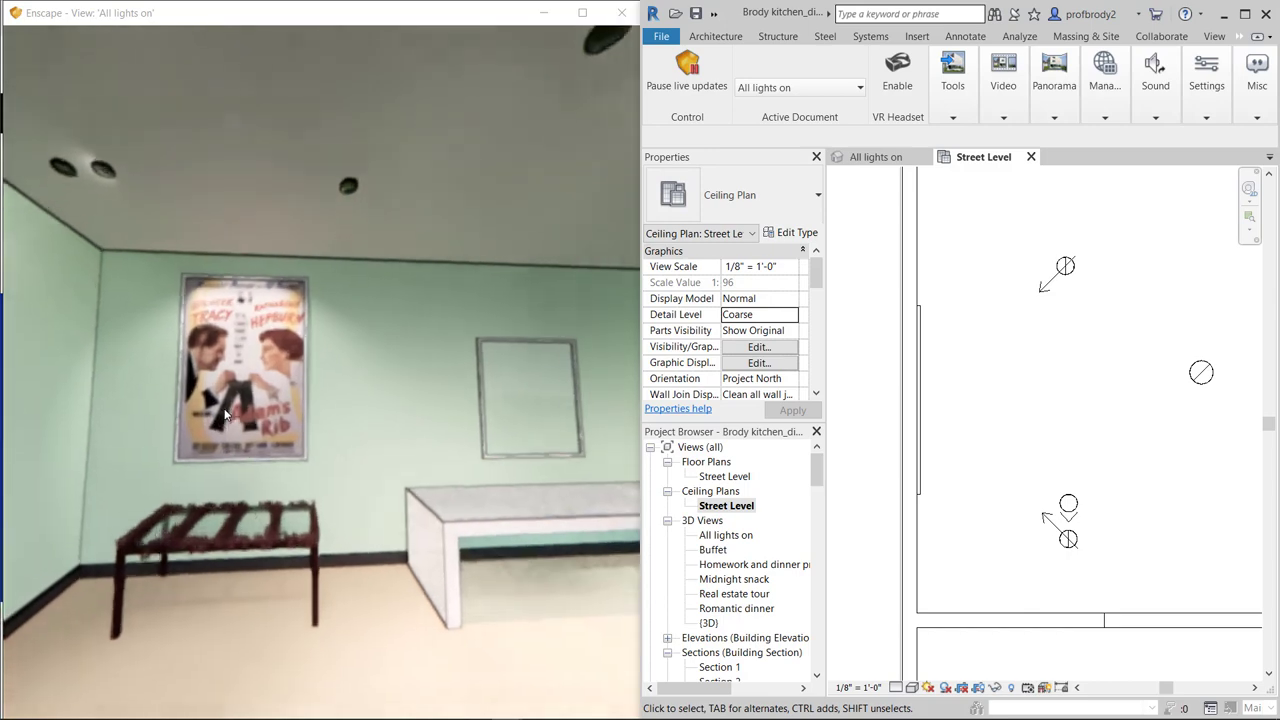
scroll(258, 454, "up", 5)
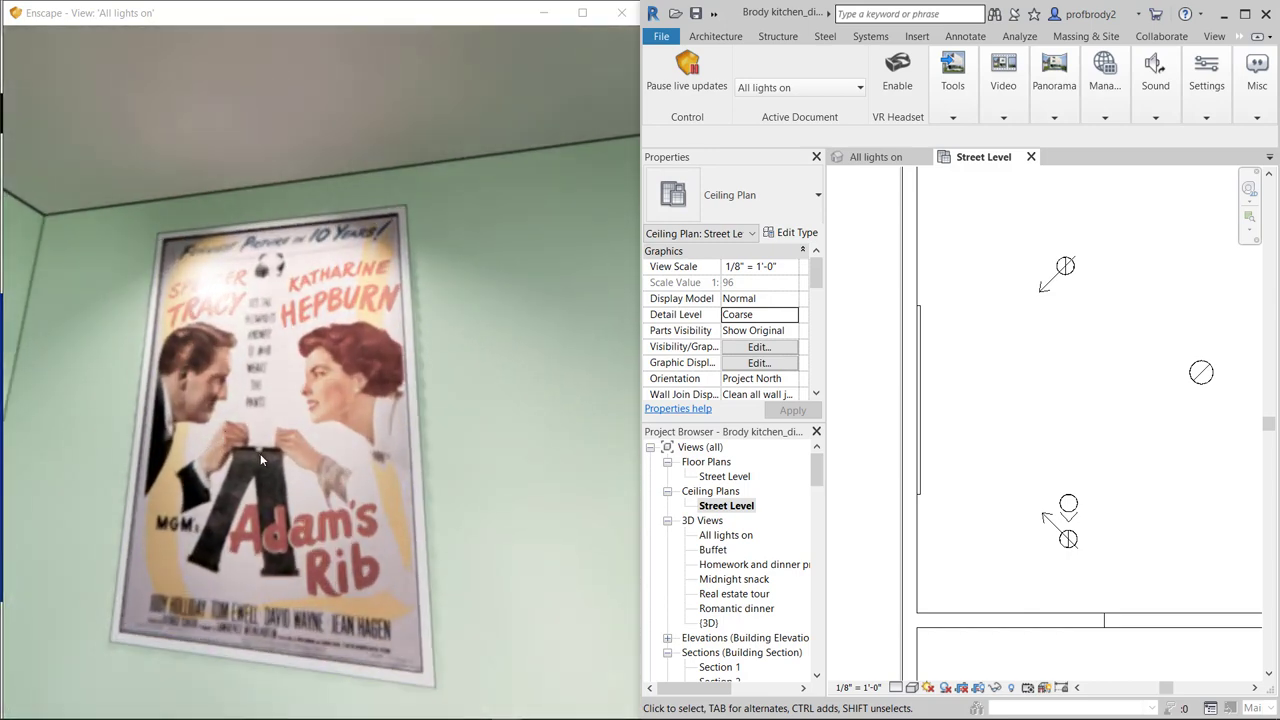
scroll(260, 453, "down", 2)
scroll(260, 453, "down", 4)
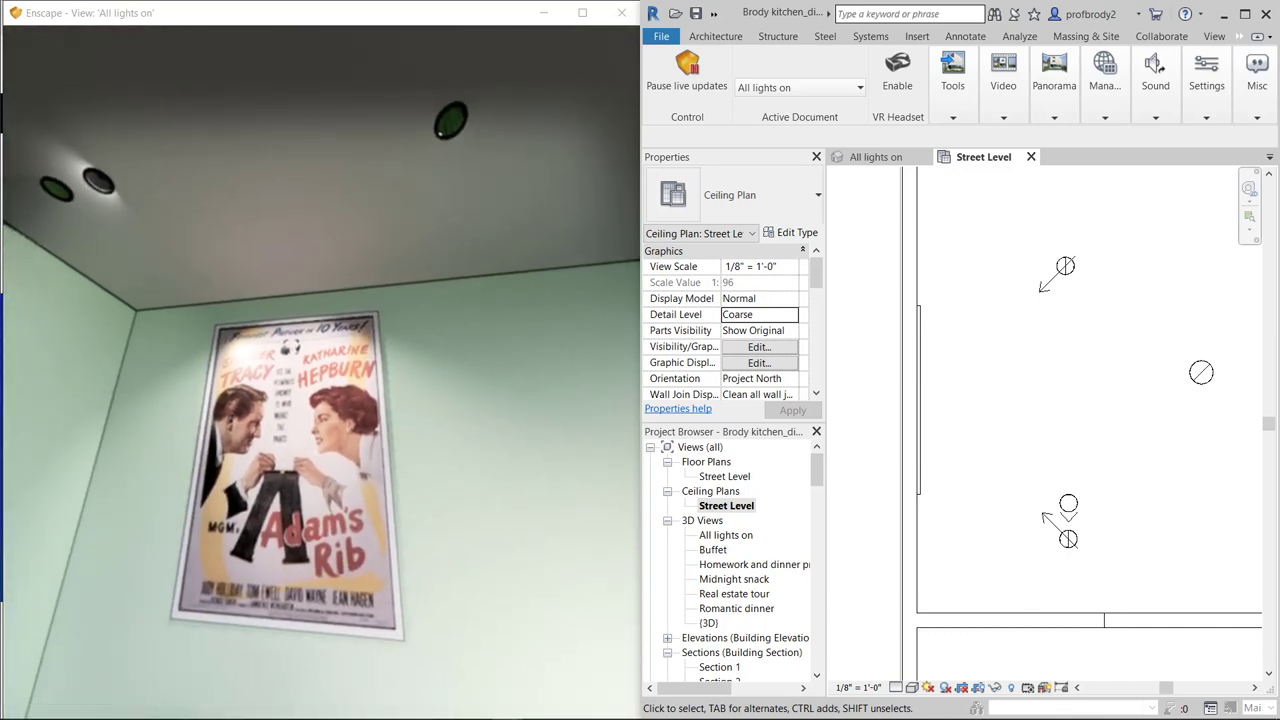
scroll(260, 453, "down", 3)
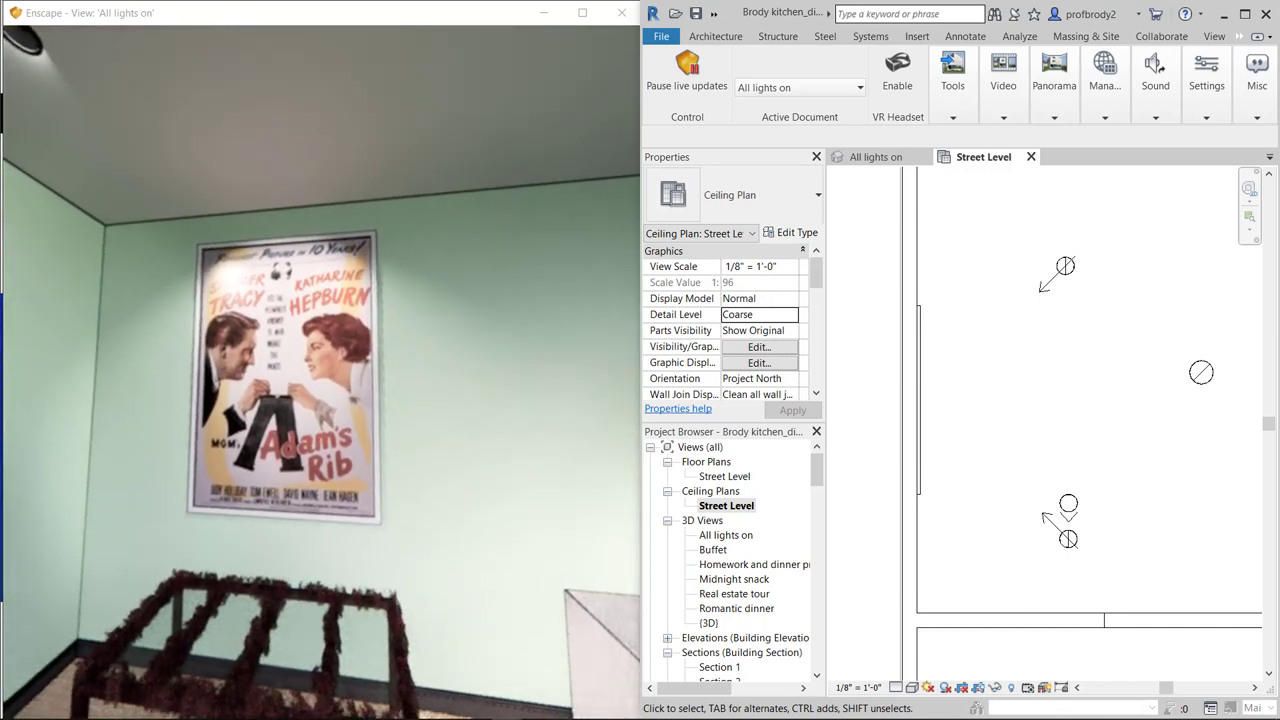
scroll(351, 391, "up", 1)
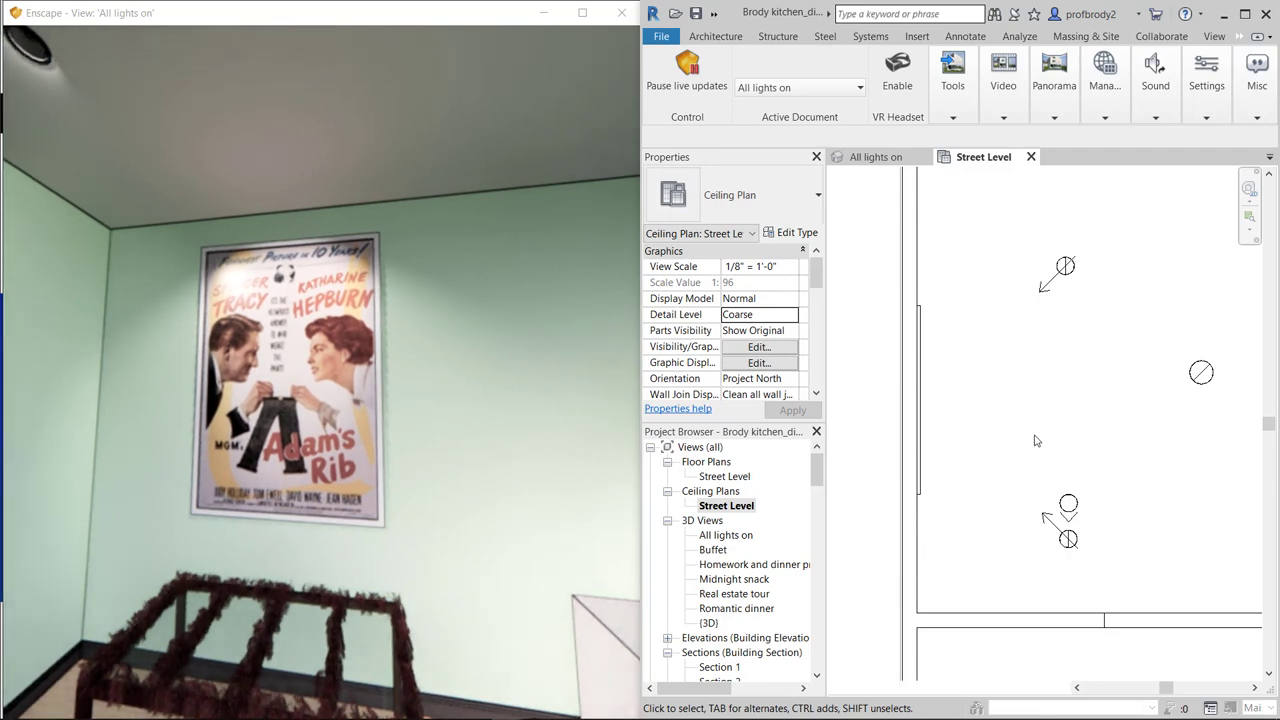
- Move the two adjustable movie poster spot lights back along their aiming lines, farther from the poster wall in the ceiling plan
left_click(1068, 540)
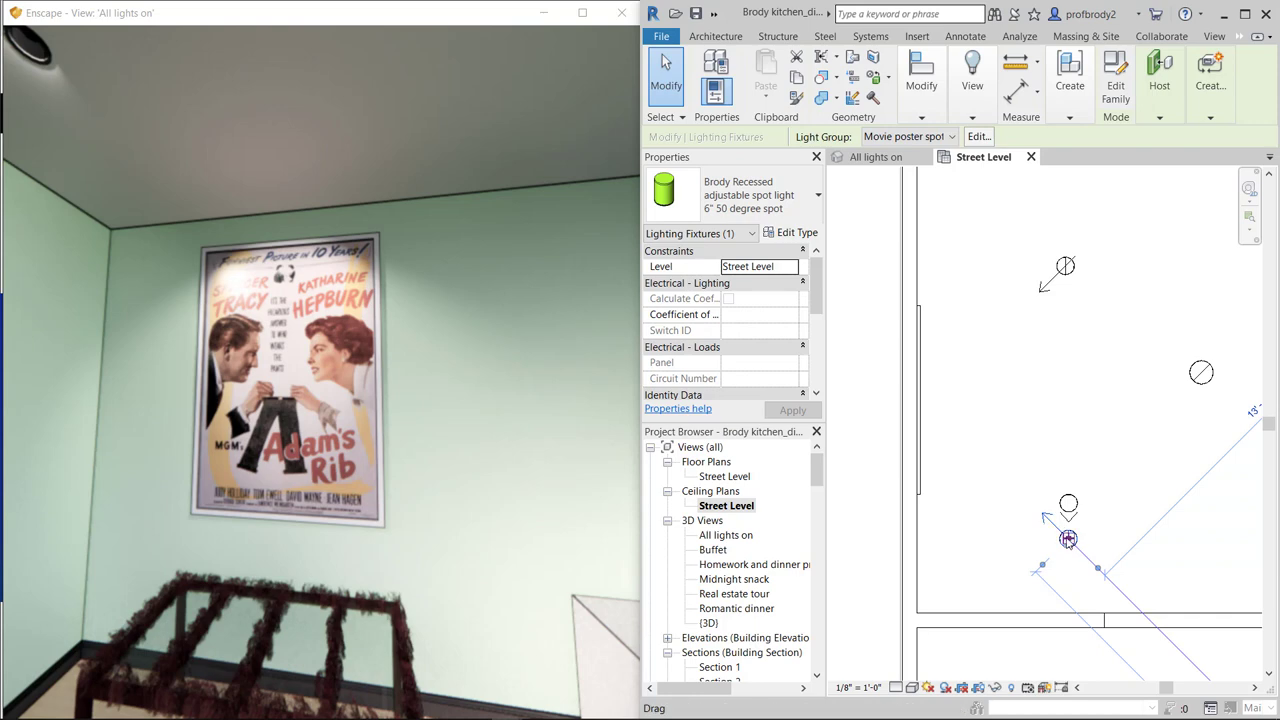
left_click_drag(1068, 538, 995, 475)
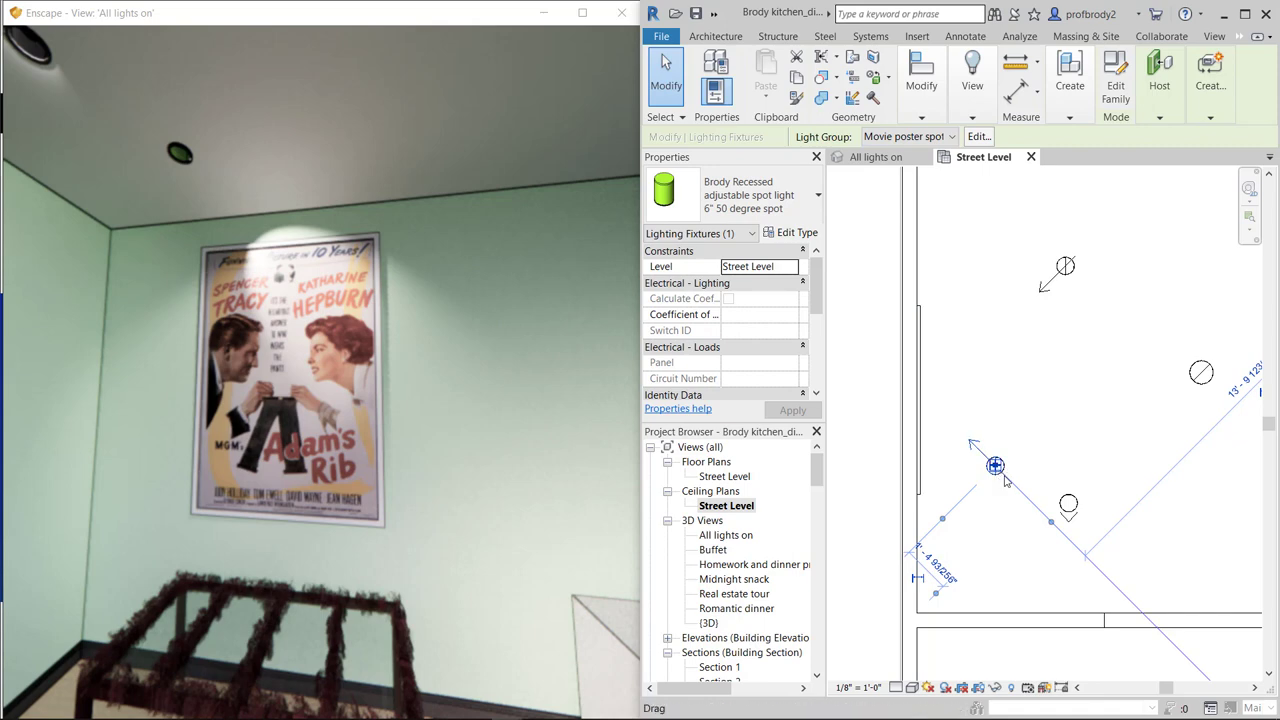
left_click_drag(996, 467, 1110, 578)
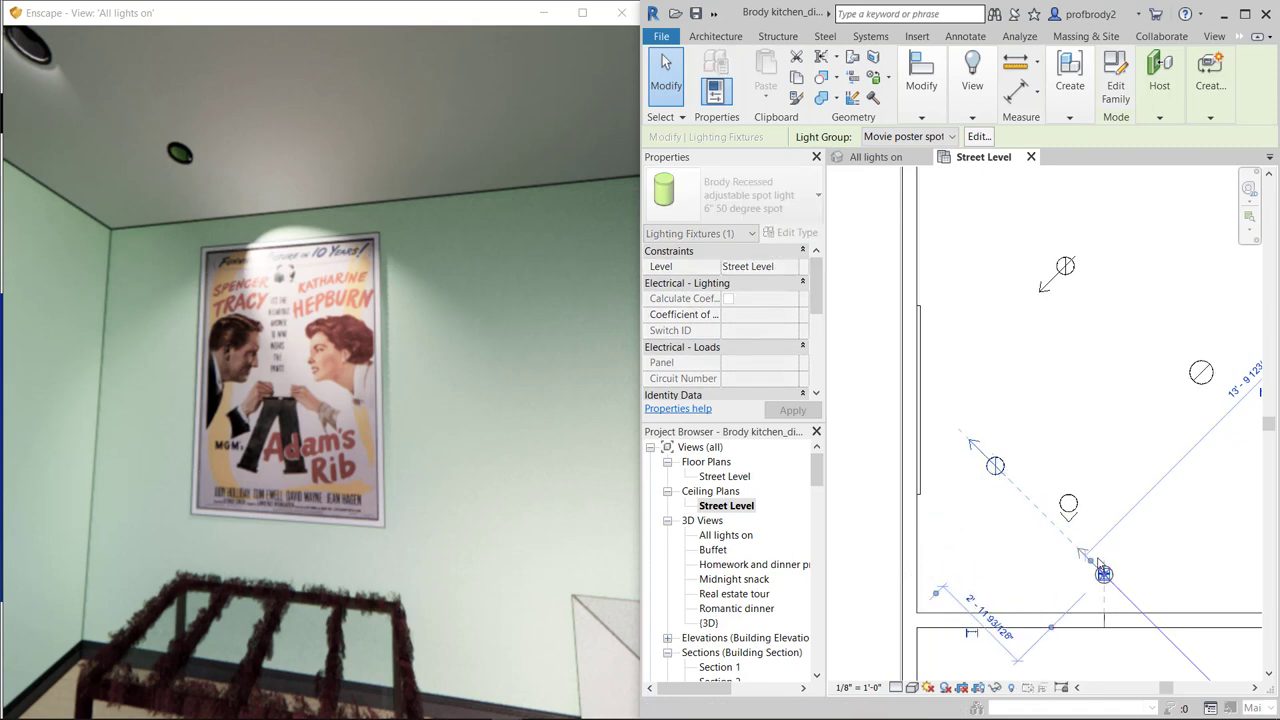
left_click(1065, 266)
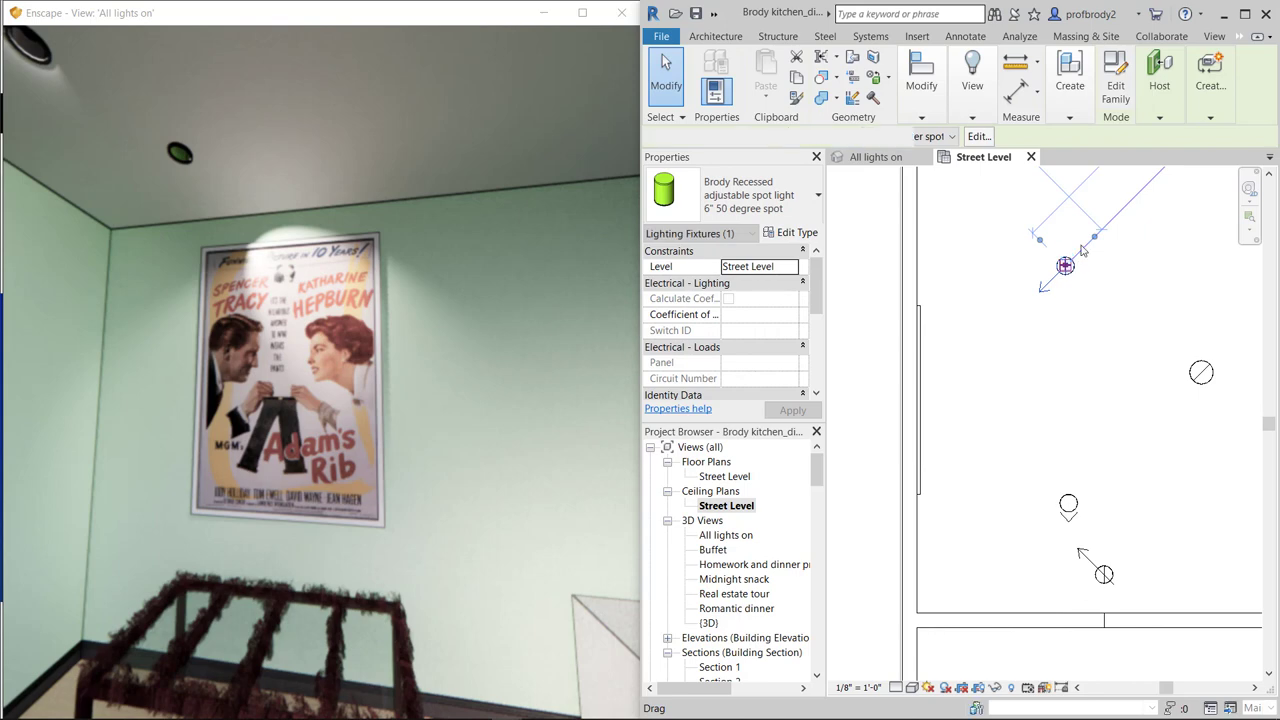
left_click_drag(1065, 266, 1058, 250)
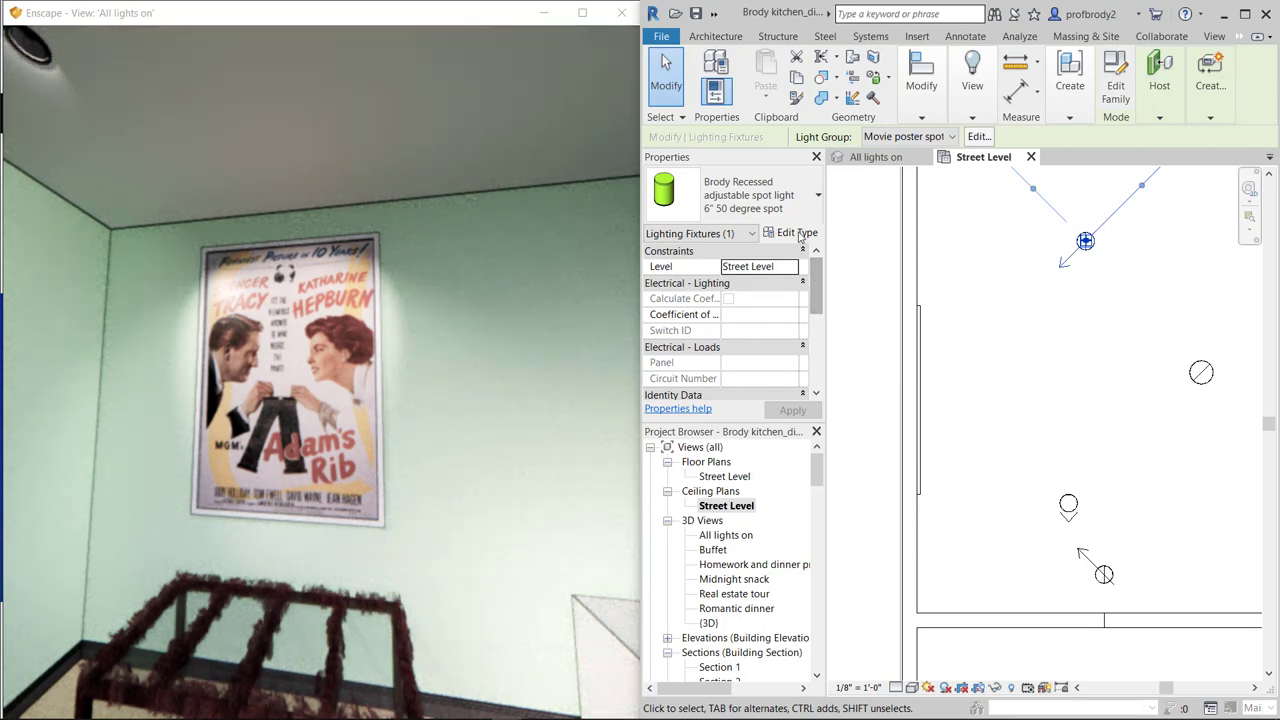
- Set the initial intensity of the 6" 50 degree spot type to a luminous flux of 1855 lm
scroll(812, 290, "down", 5)
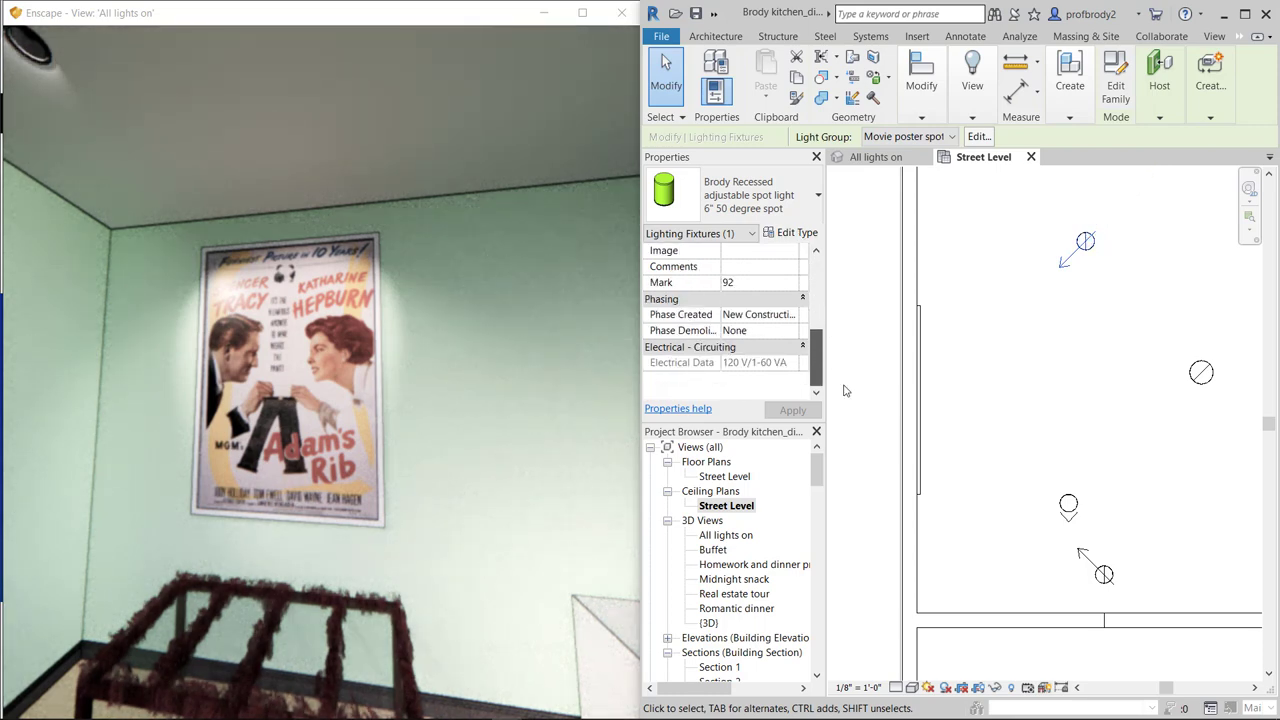
scroll(812, 290, "up", 5)
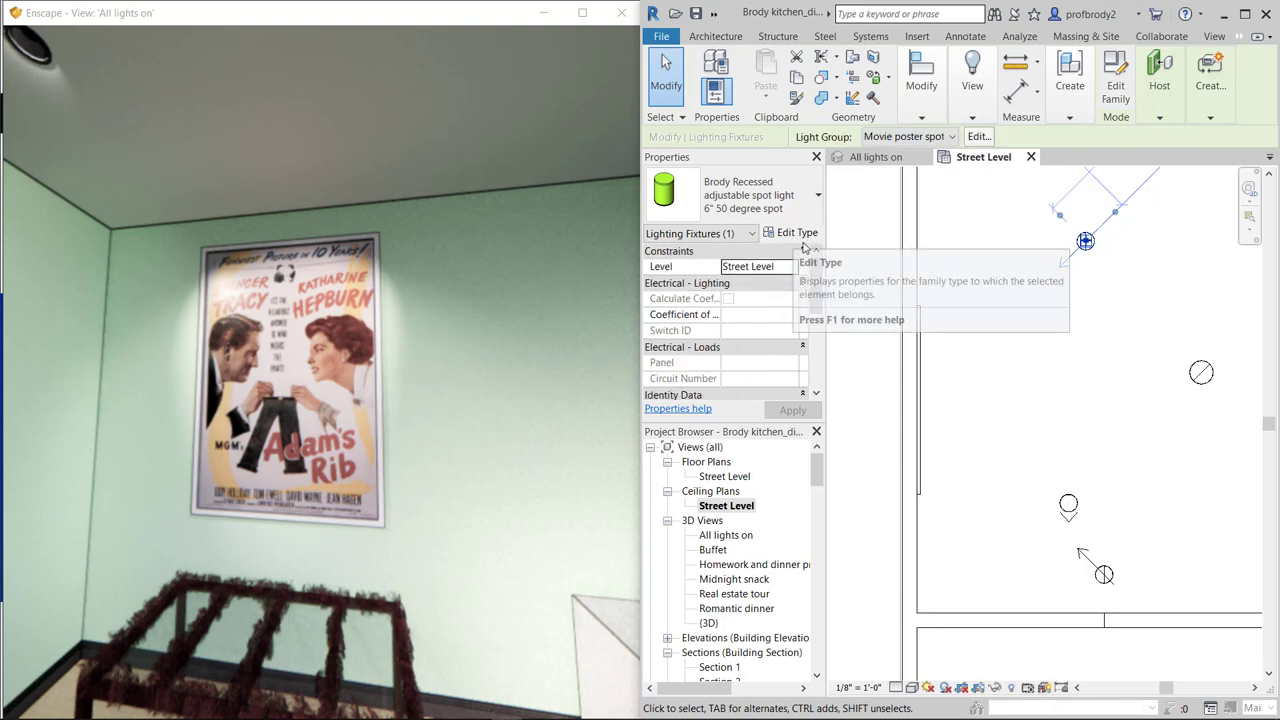
scroll(812, 318, "down", 5)
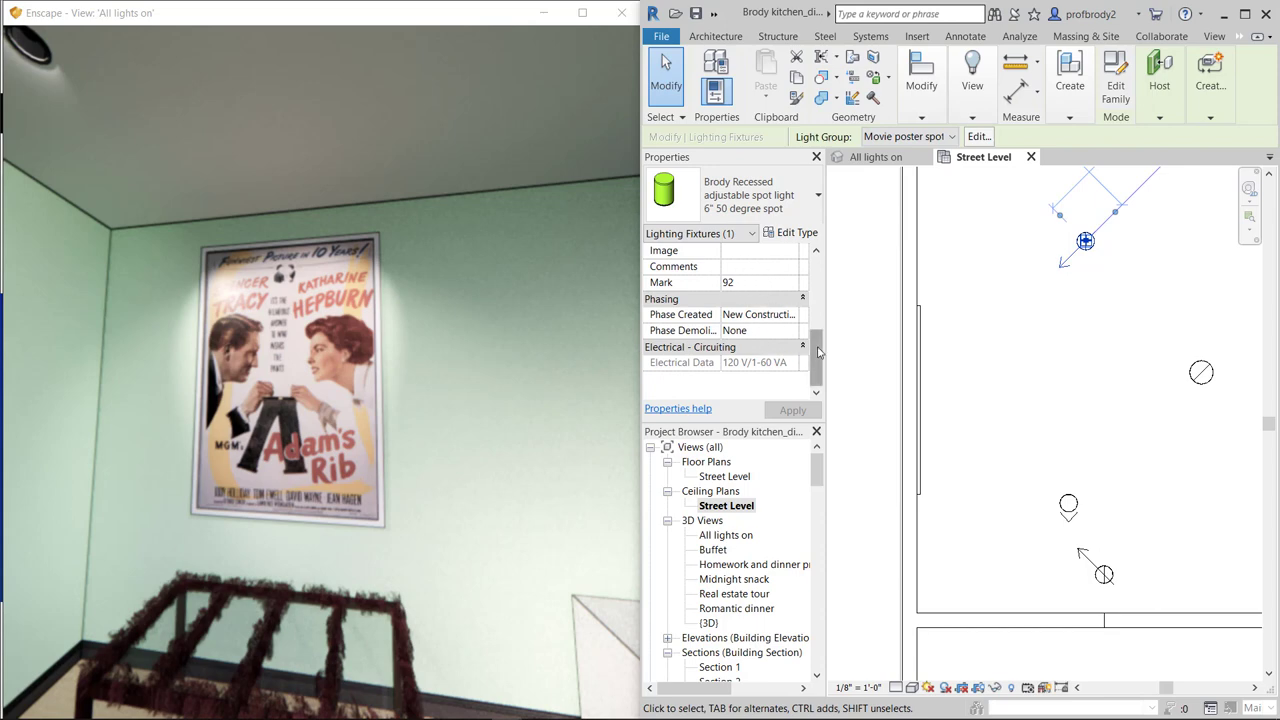
scroll(818, 345, "up", 5)
left_click(791, 233)
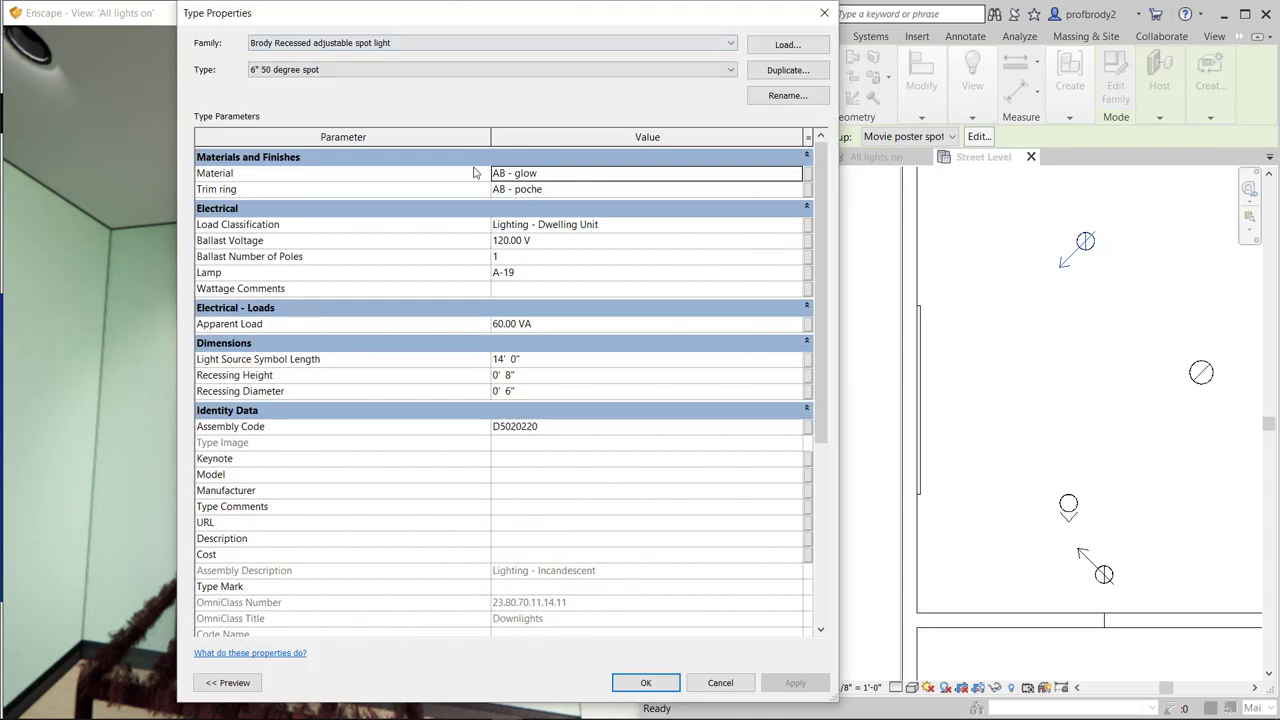
left_click_drag(824, 411, 847, 536)
left_click(645, 566)
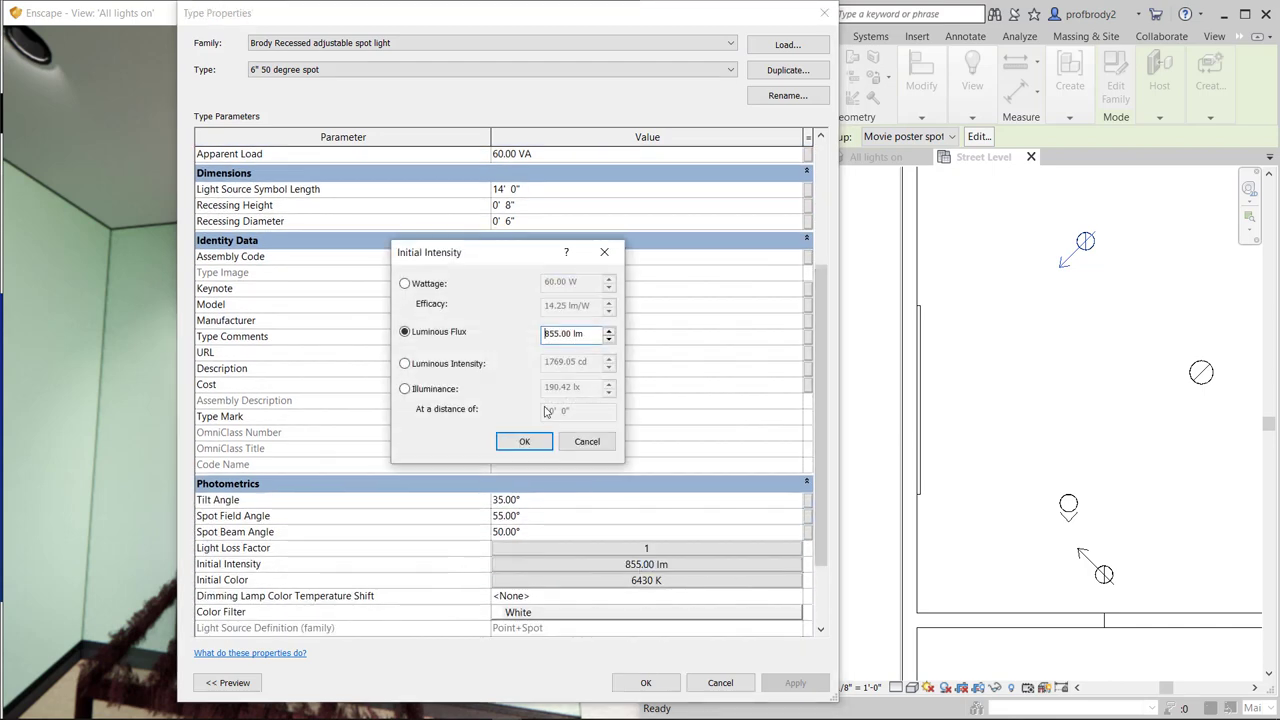
left_click(546, 336)
type("1")
left_click(524, 441)
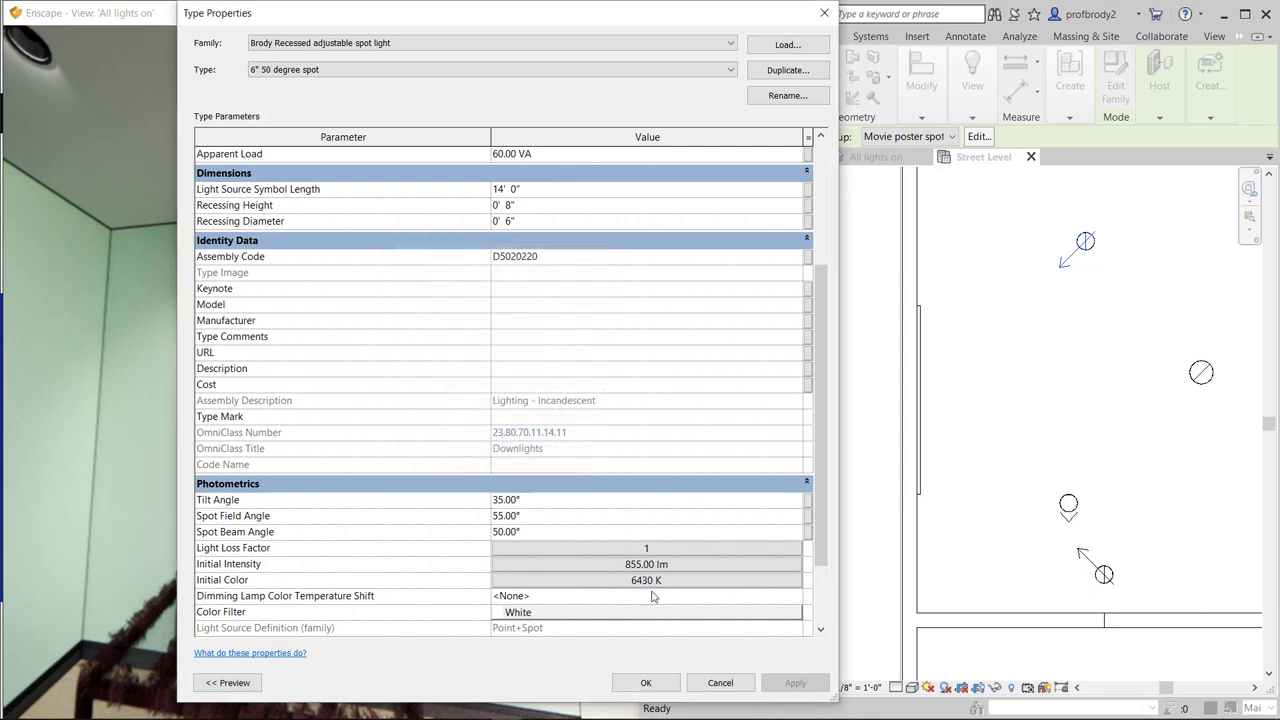
left_click(795, 683)
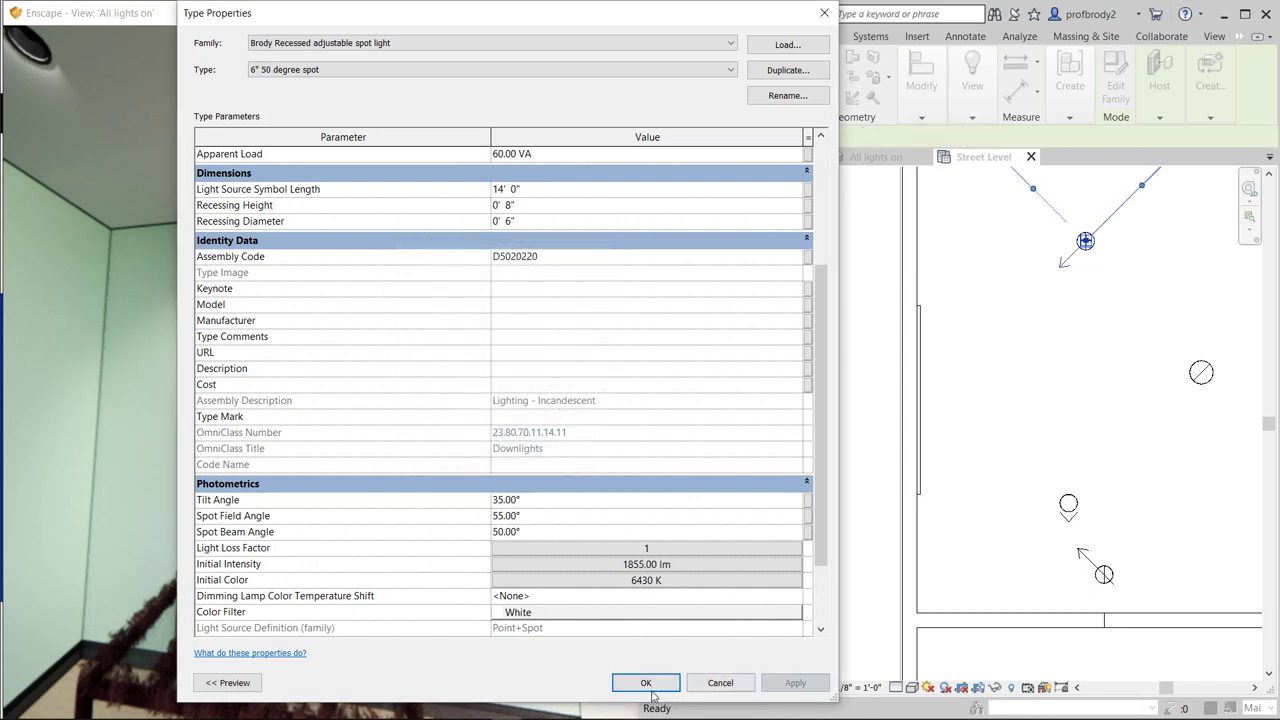
left_click(646, 683)
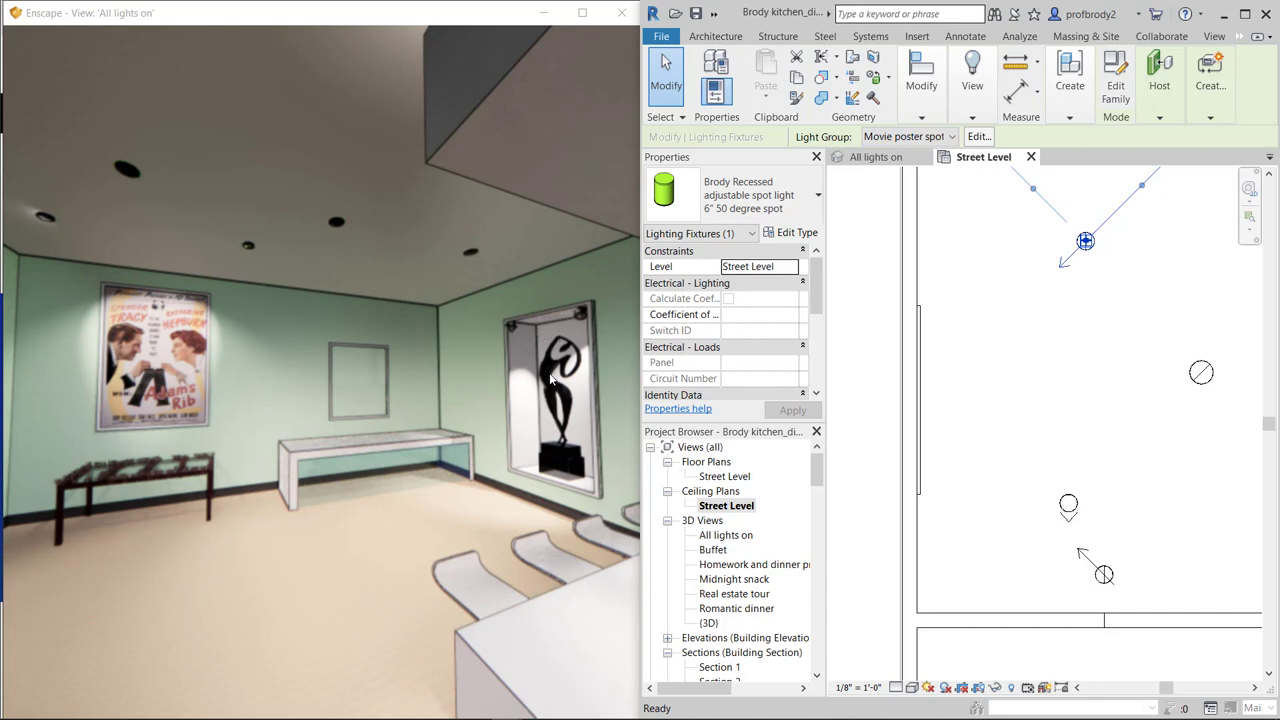
- Walk through the live Enscape rendering toward the sculpture niche beside the dining table and examine the lighting there
scroll(560, 350, "up", 2)
left_click_drag(560, 347, 400, 350)
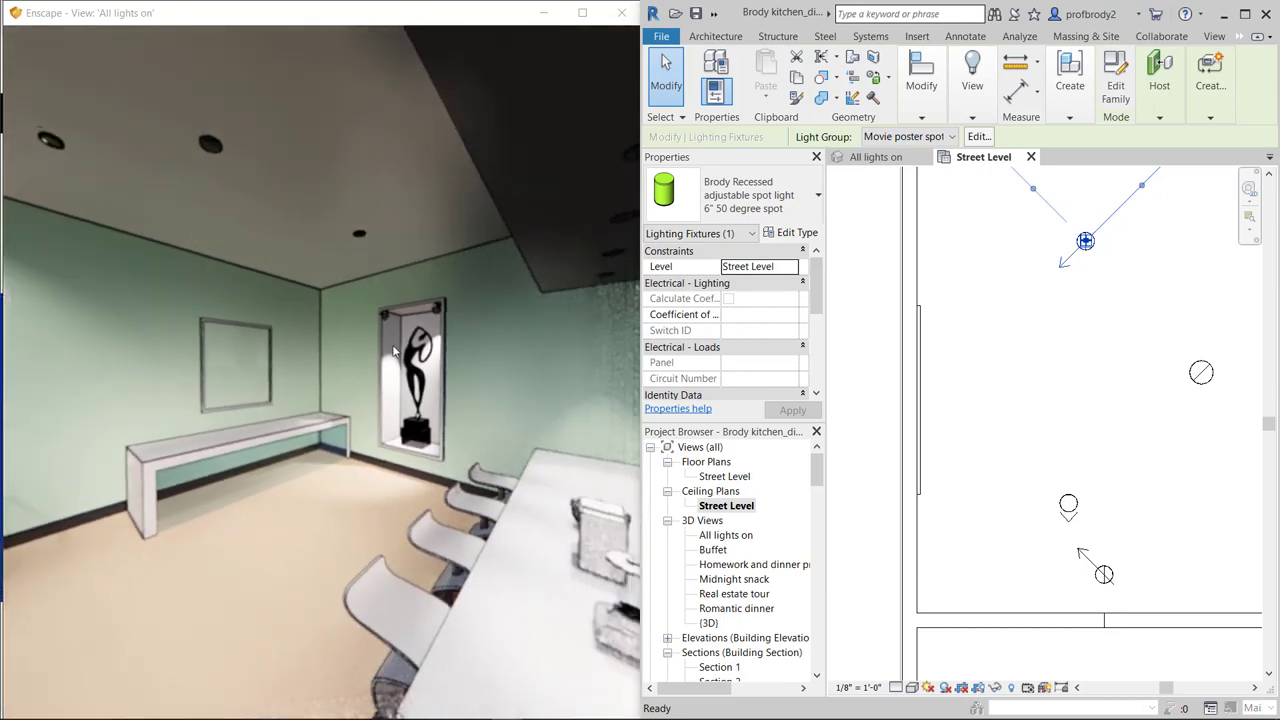
scroll(418, 342, "up", 3)
scroll(475, 345, "down", 4)
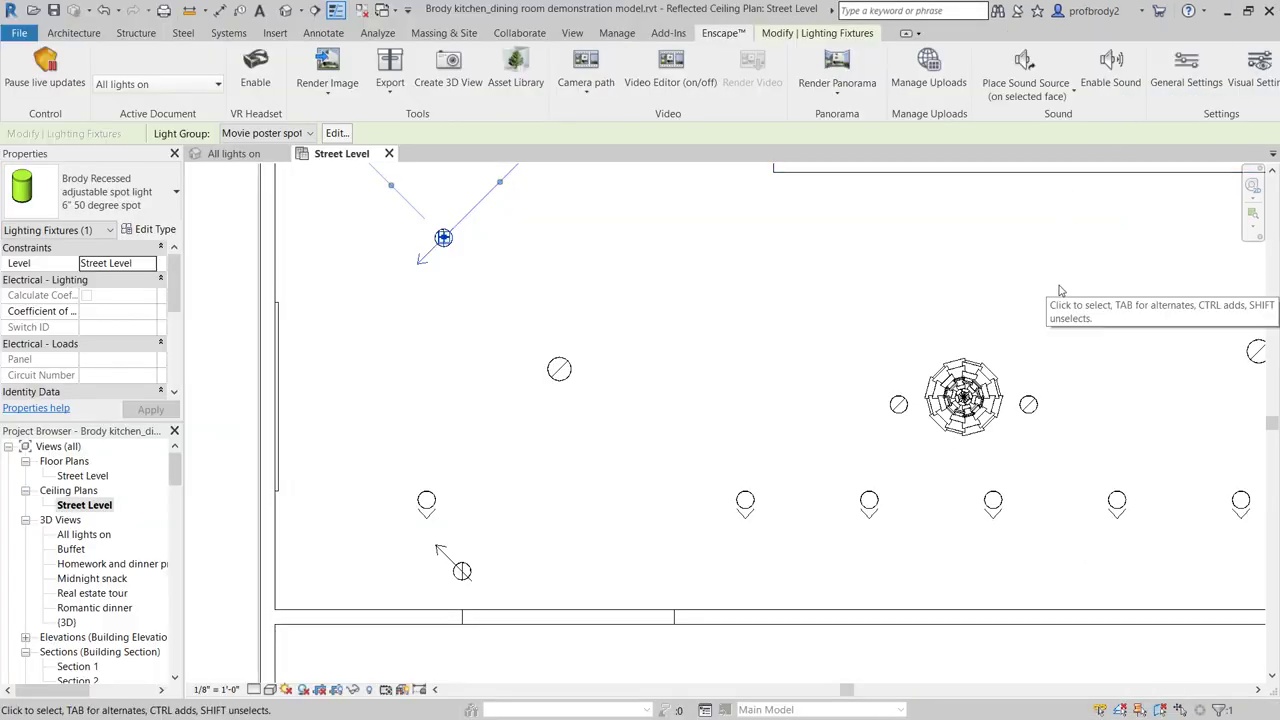
- Set the rendering style mode to Light View in the Enscape visual settings
left_click(1248, 82)
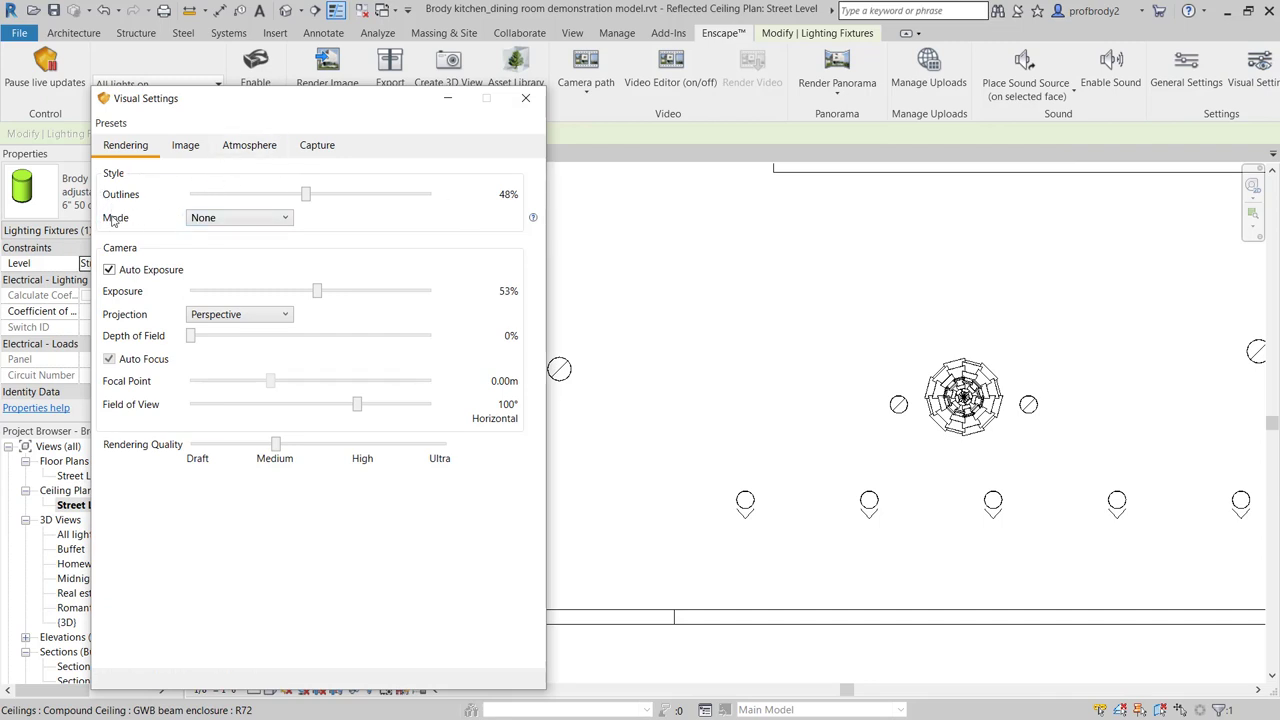
left_click(210, 218)
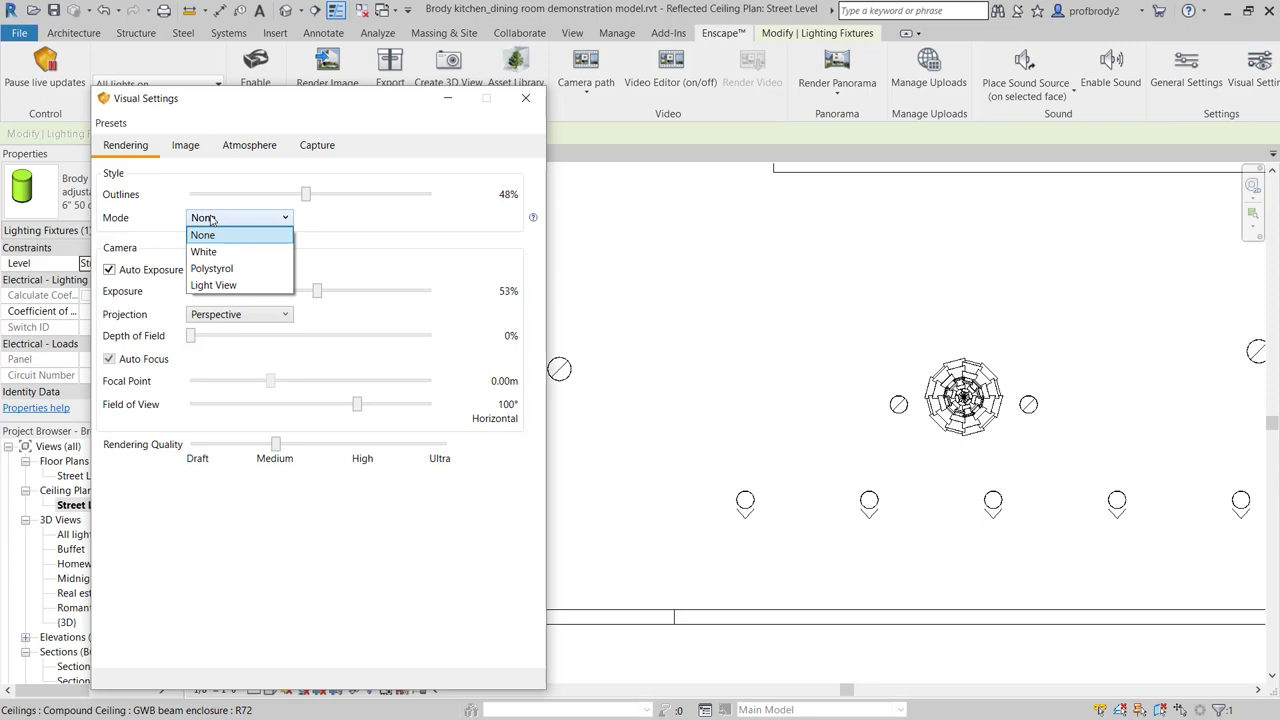
left_click(206, 286)
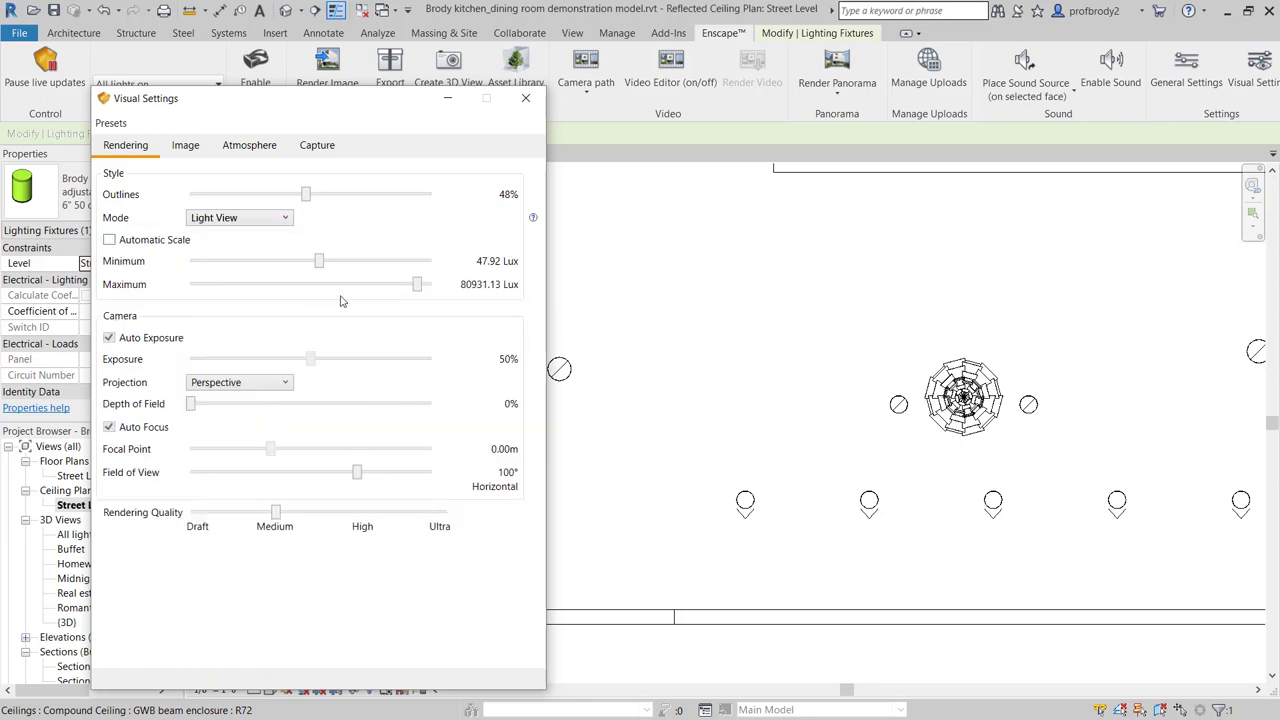